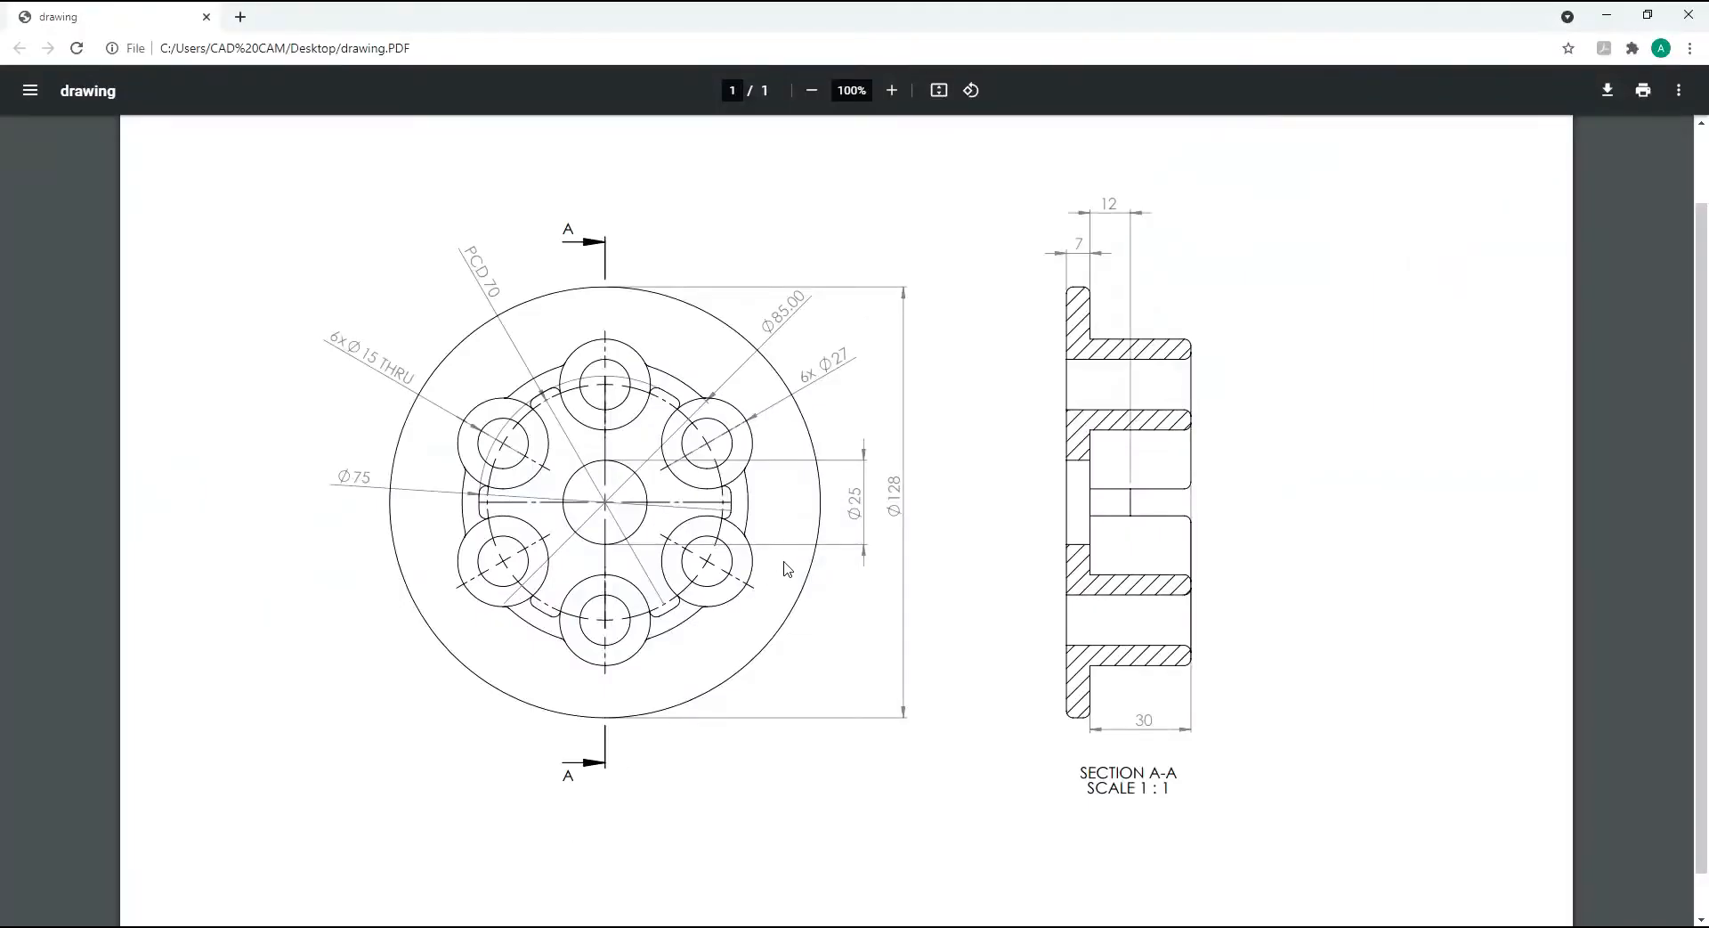
Step: Review the flange dimensions in the PDF drawing, switch to SOLIDWORKS and create a new part document
scroll(735, 556, "down", 2)
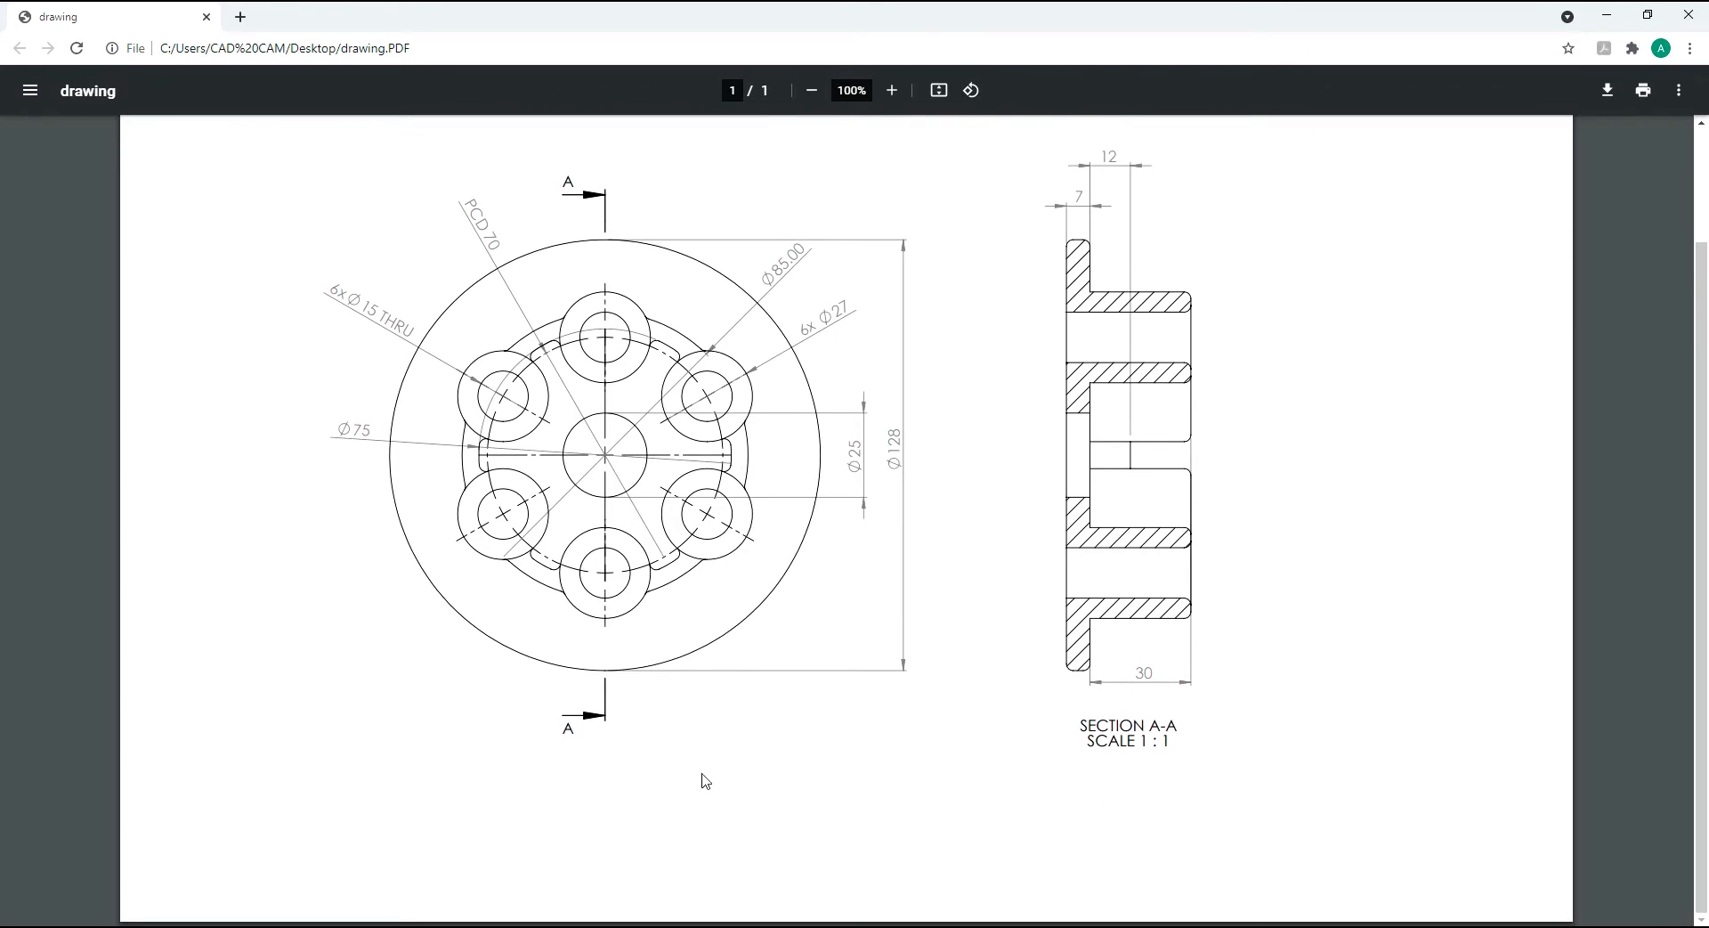
left_click(636, 926)
left_click(561, 841)
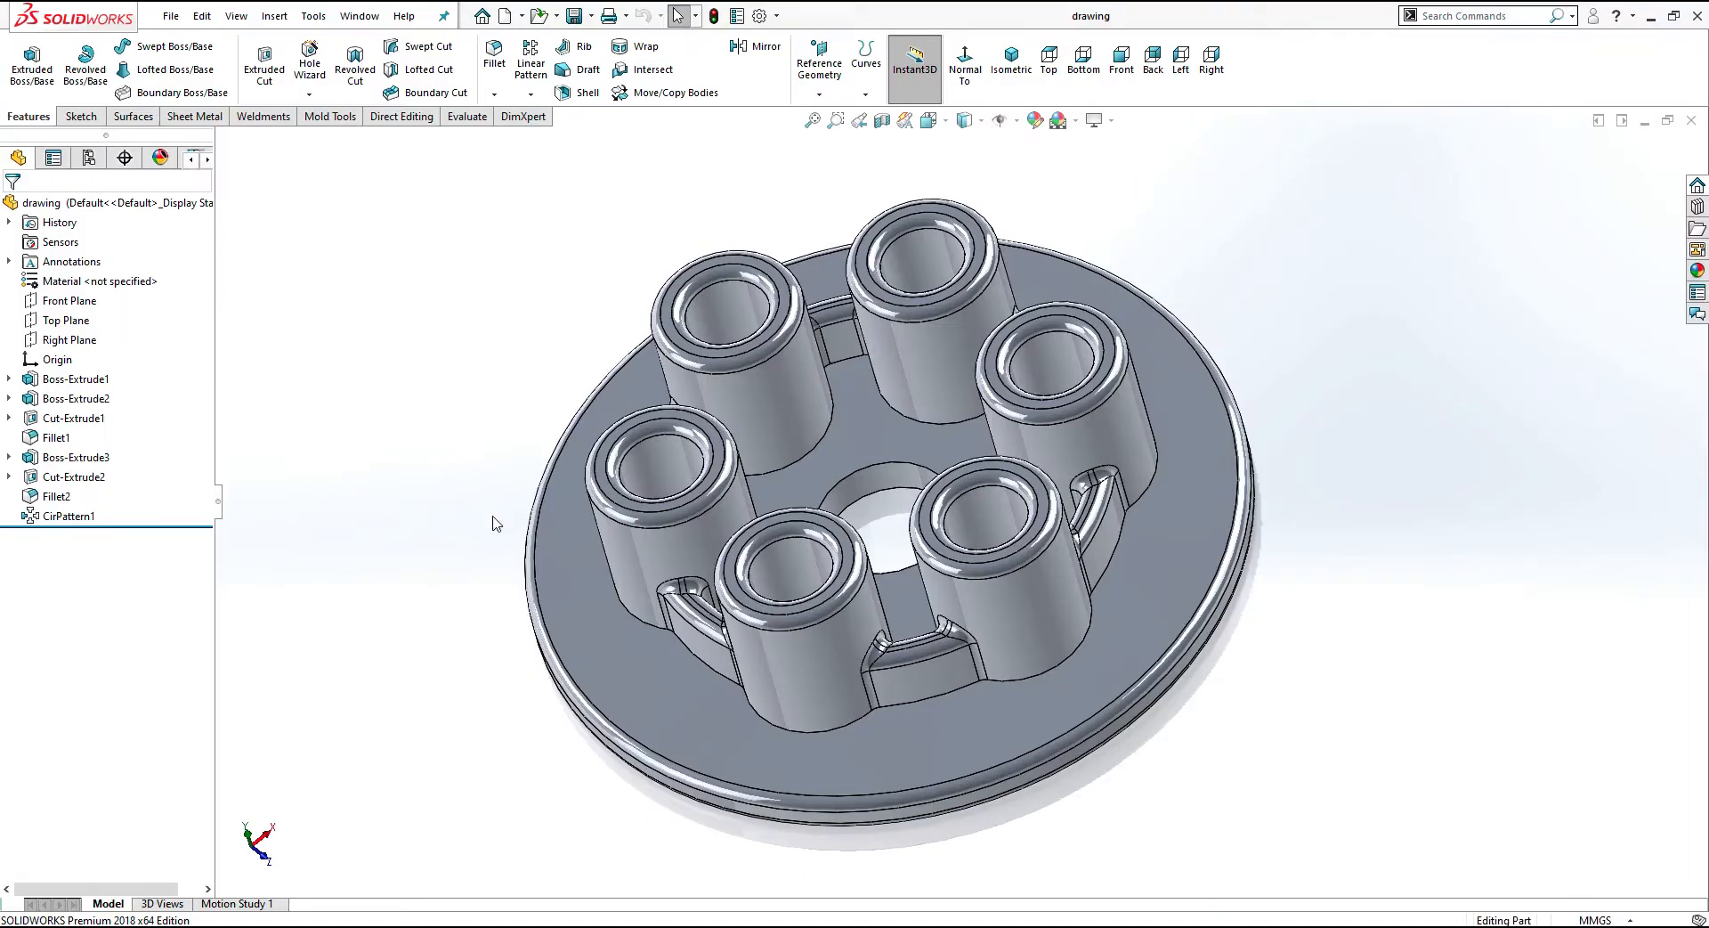
left_click(170, 16)
left_click(517, 344)
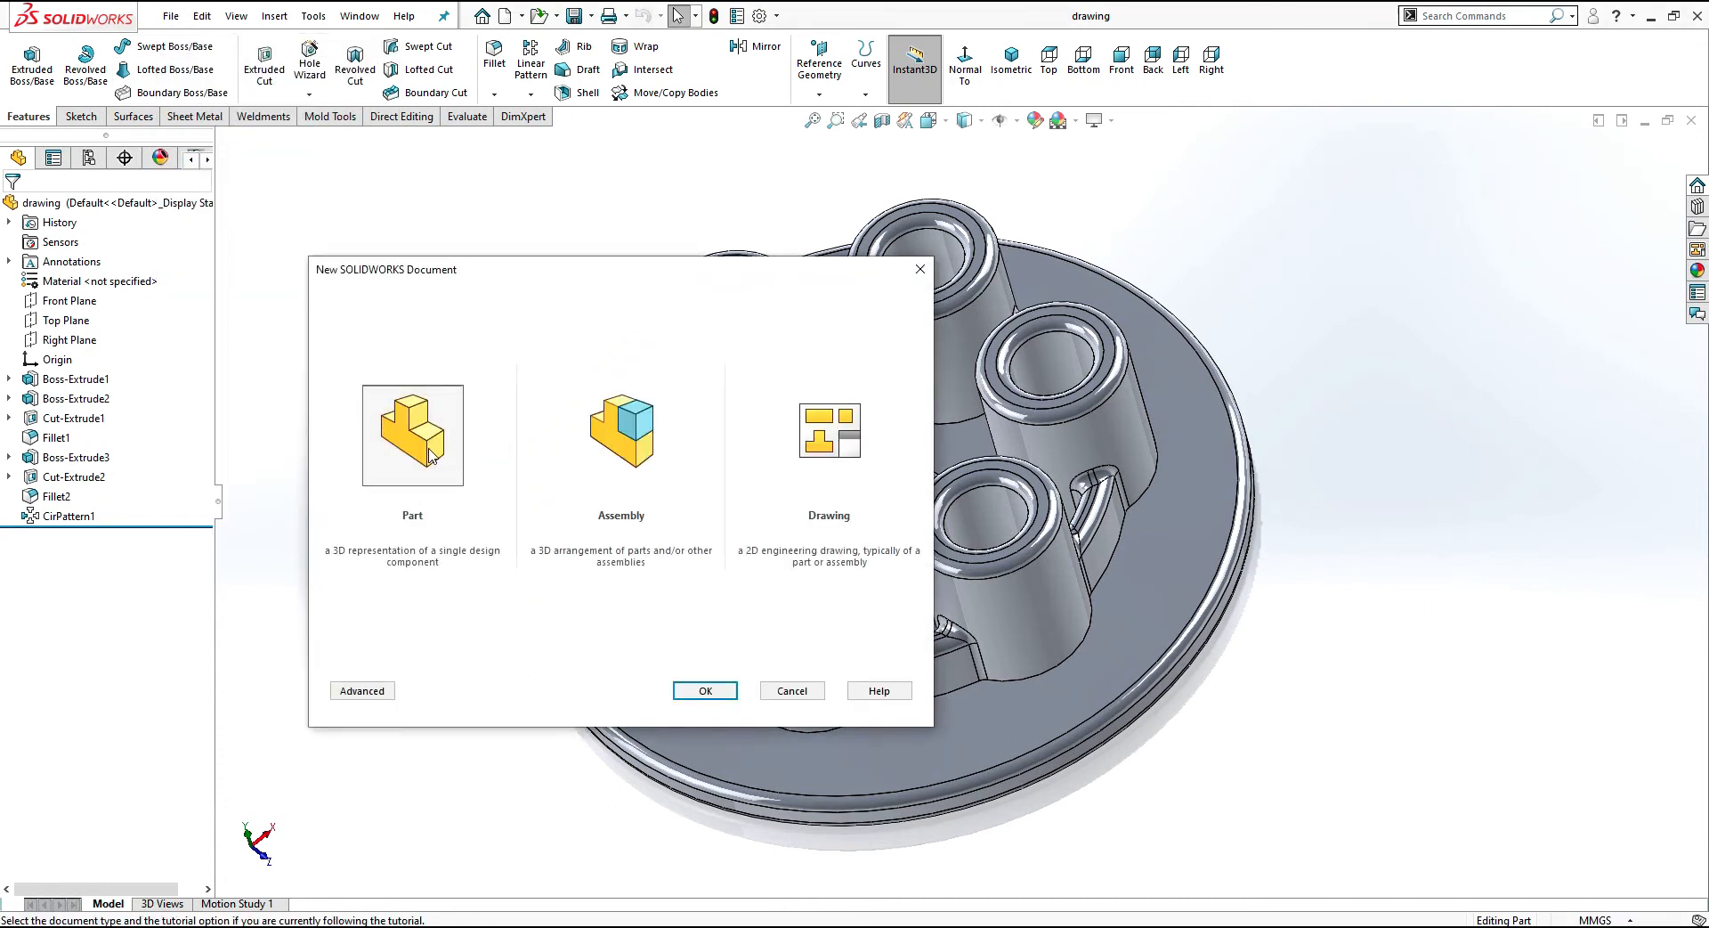
left_click(689, 684)
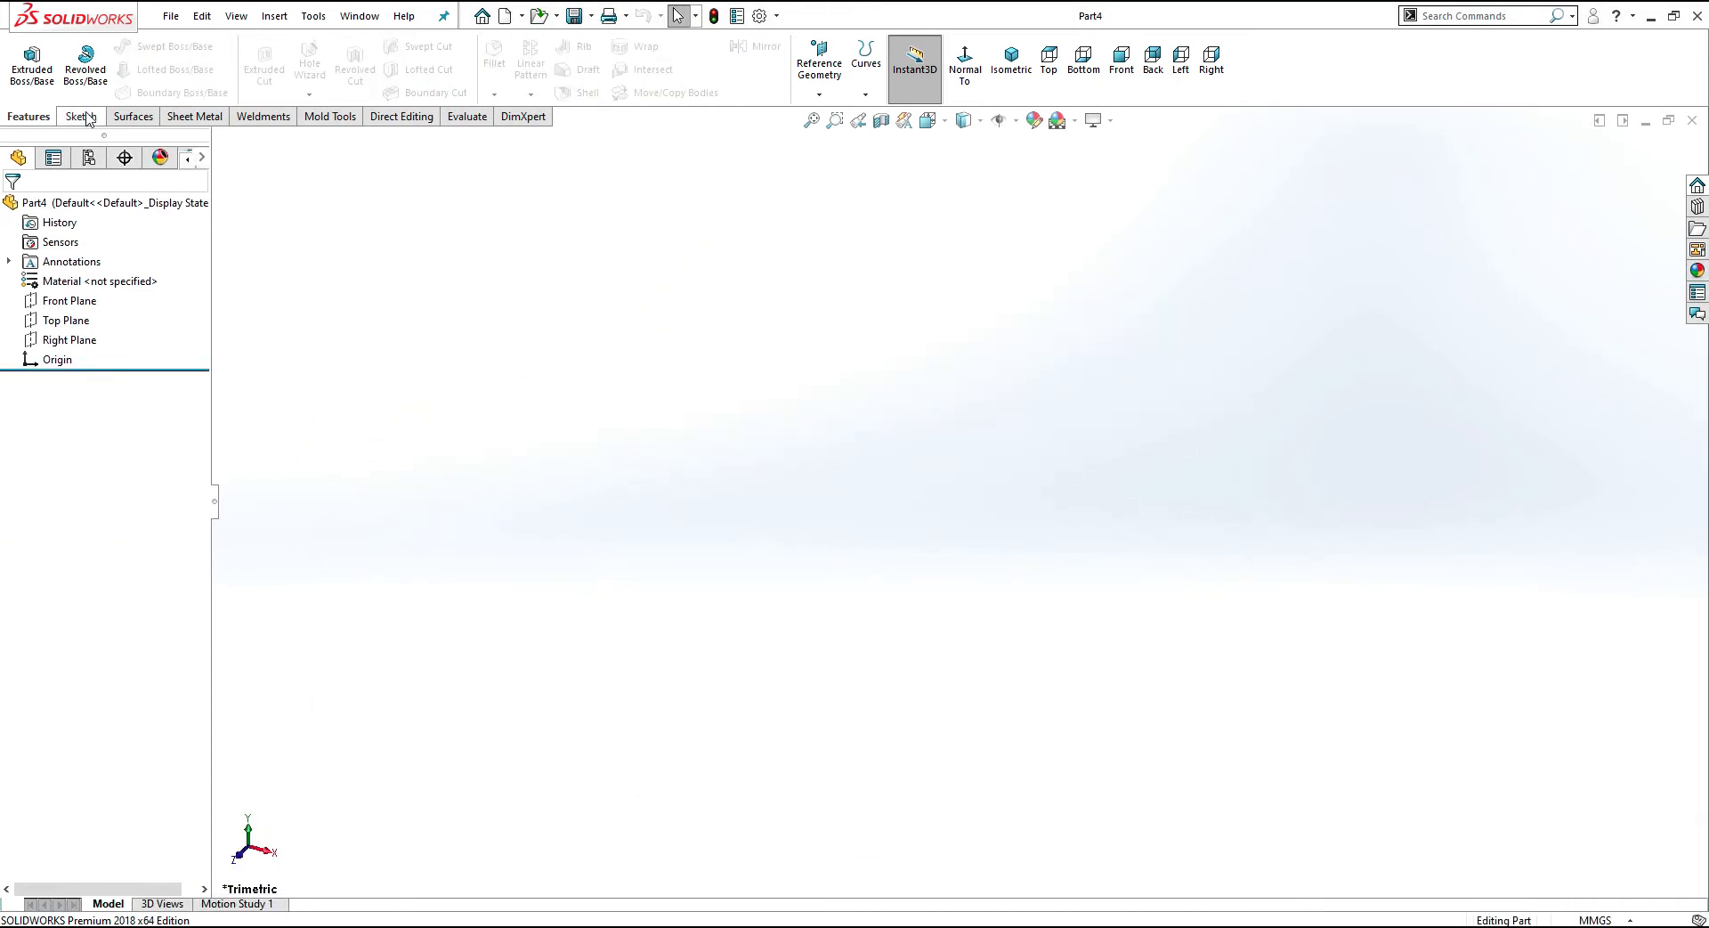
Step: Start an extruded boss on the Top Plane and sketch a circle of about 75.6 mm radius centred on the origin
left_click(36, 80)
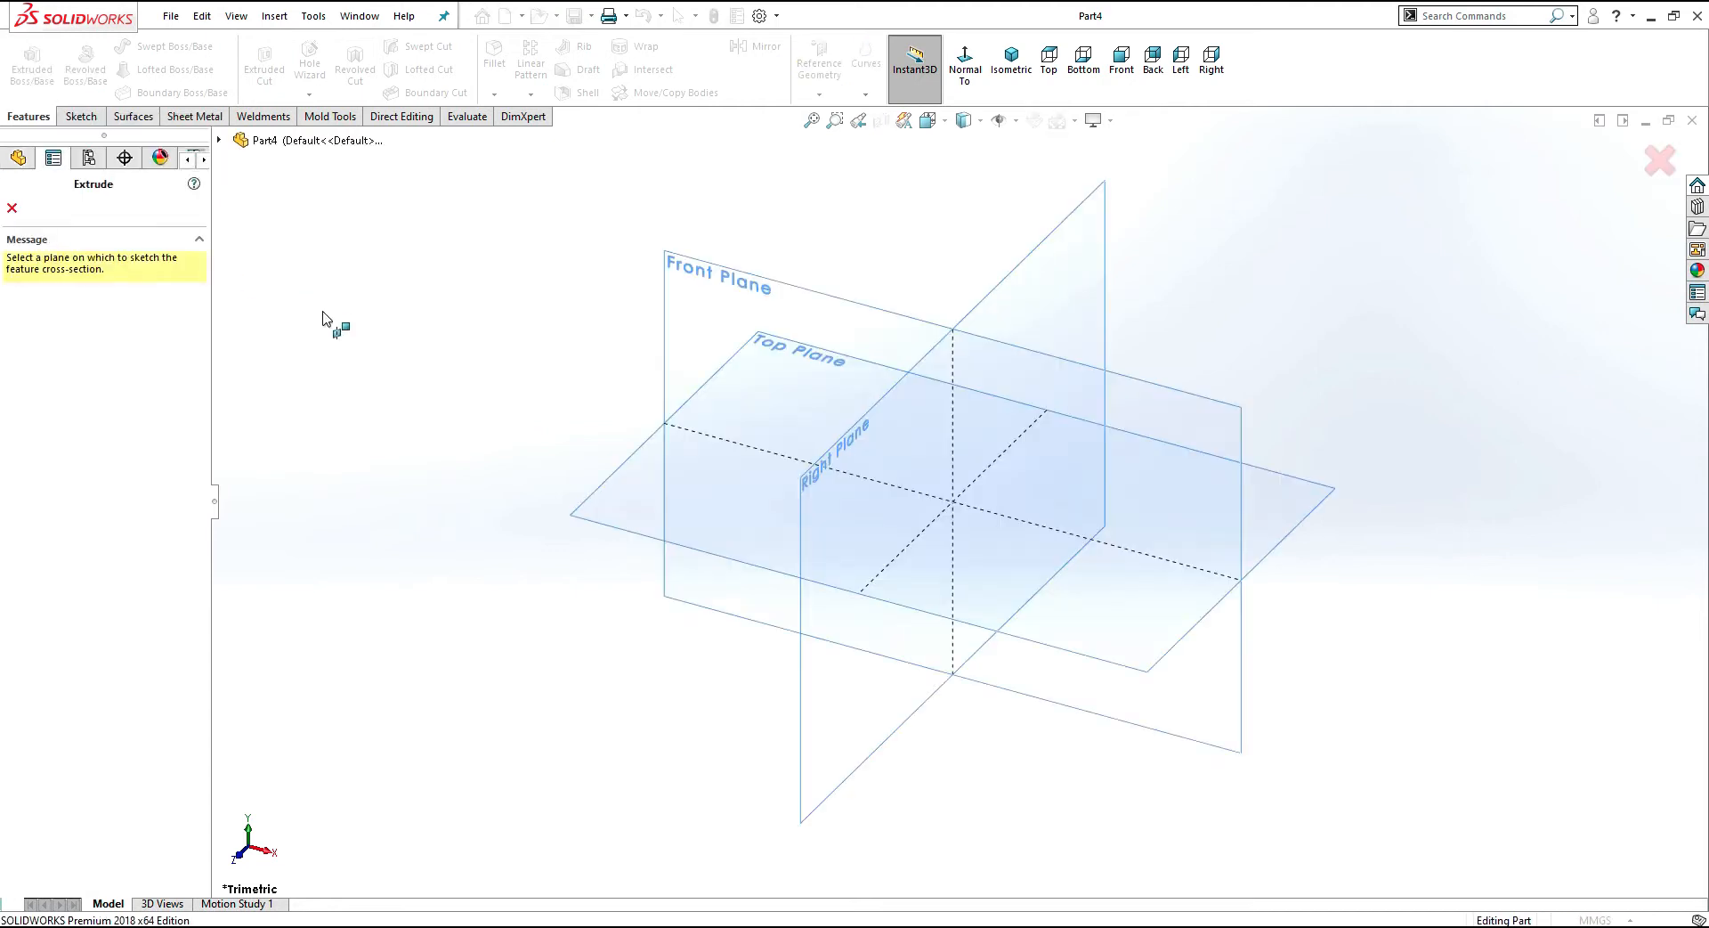
left_click(604, 495)
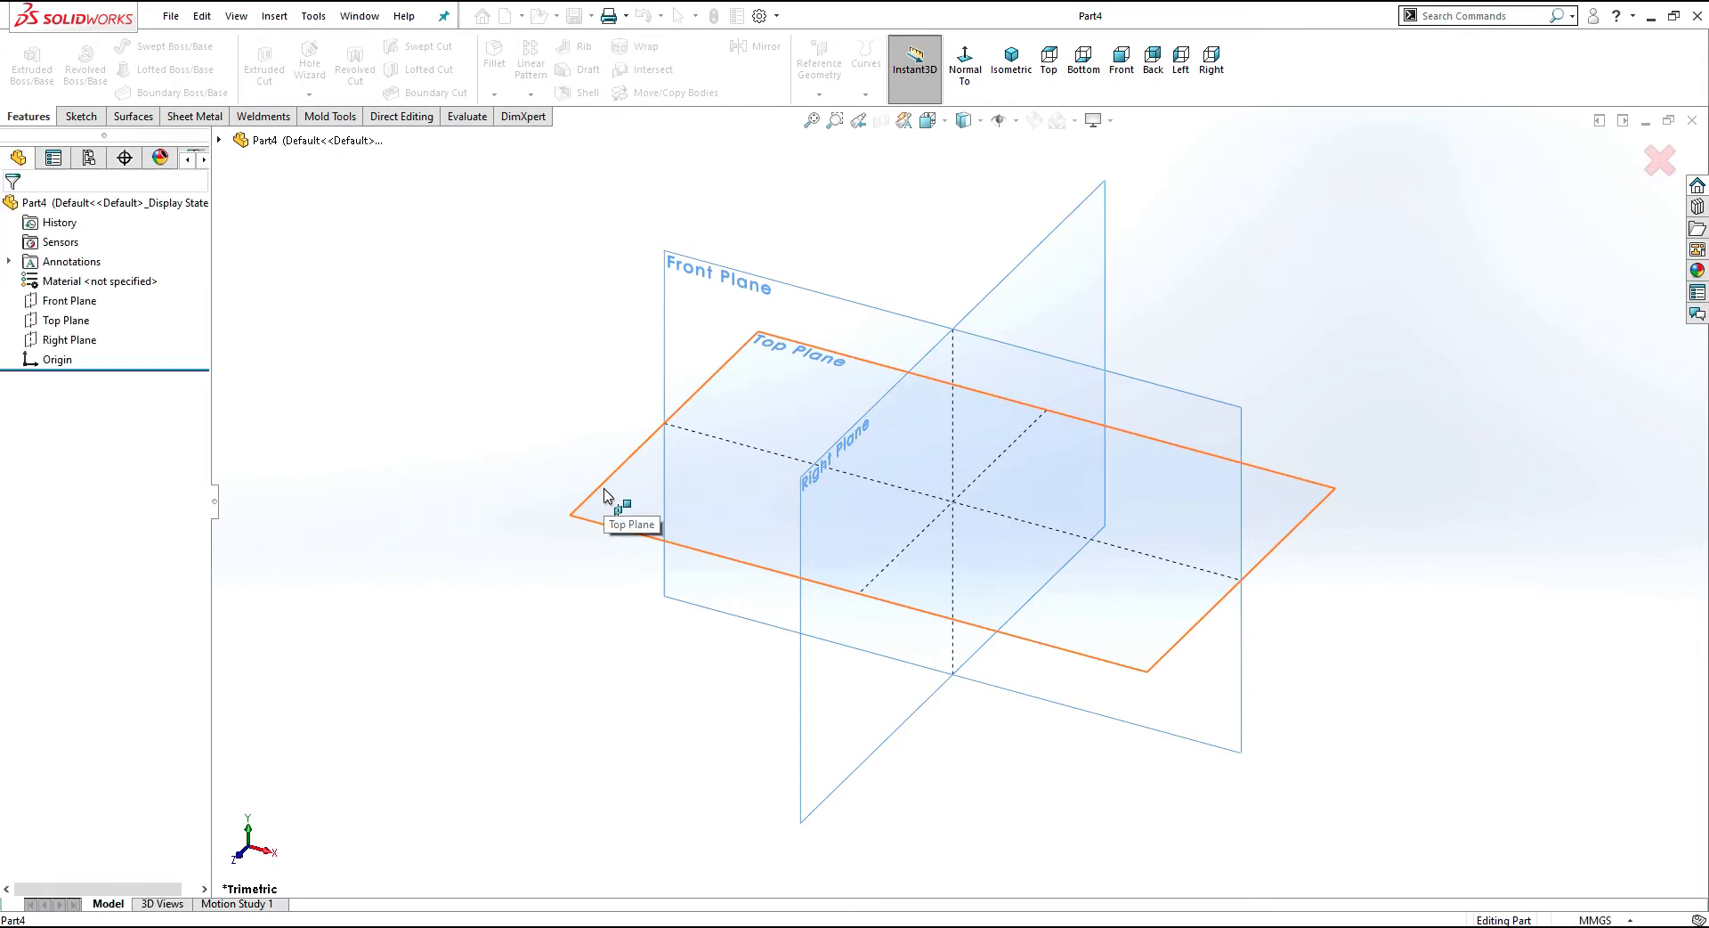
key("alt+Tab")
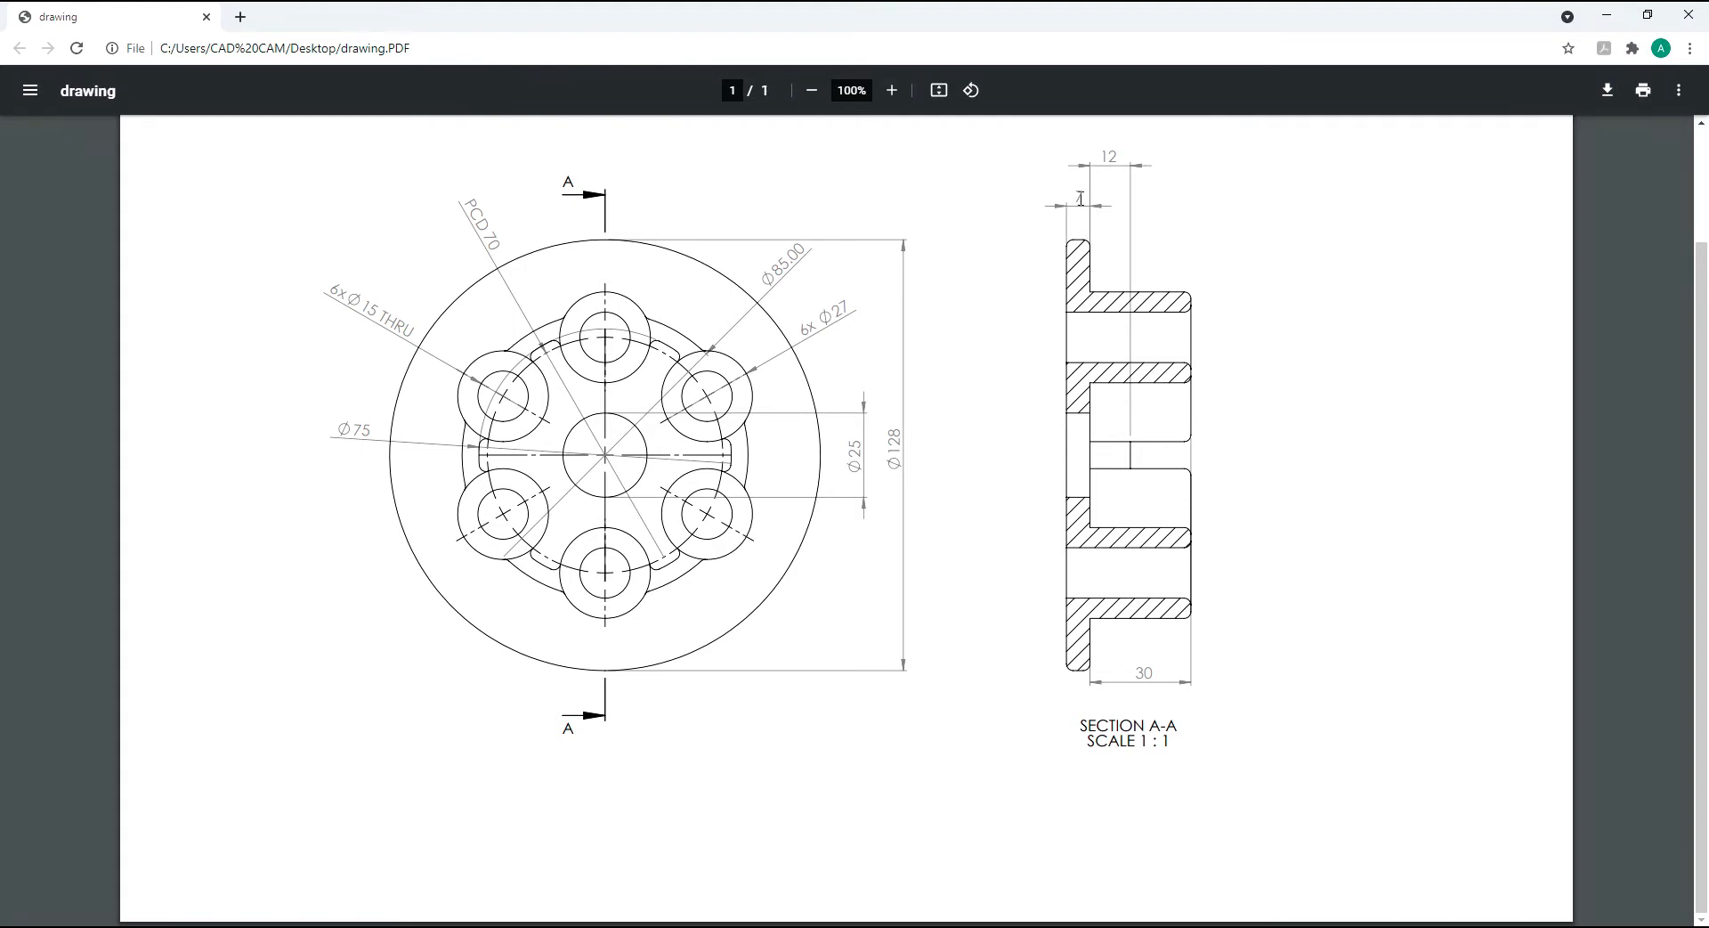
key("alt+Tab")
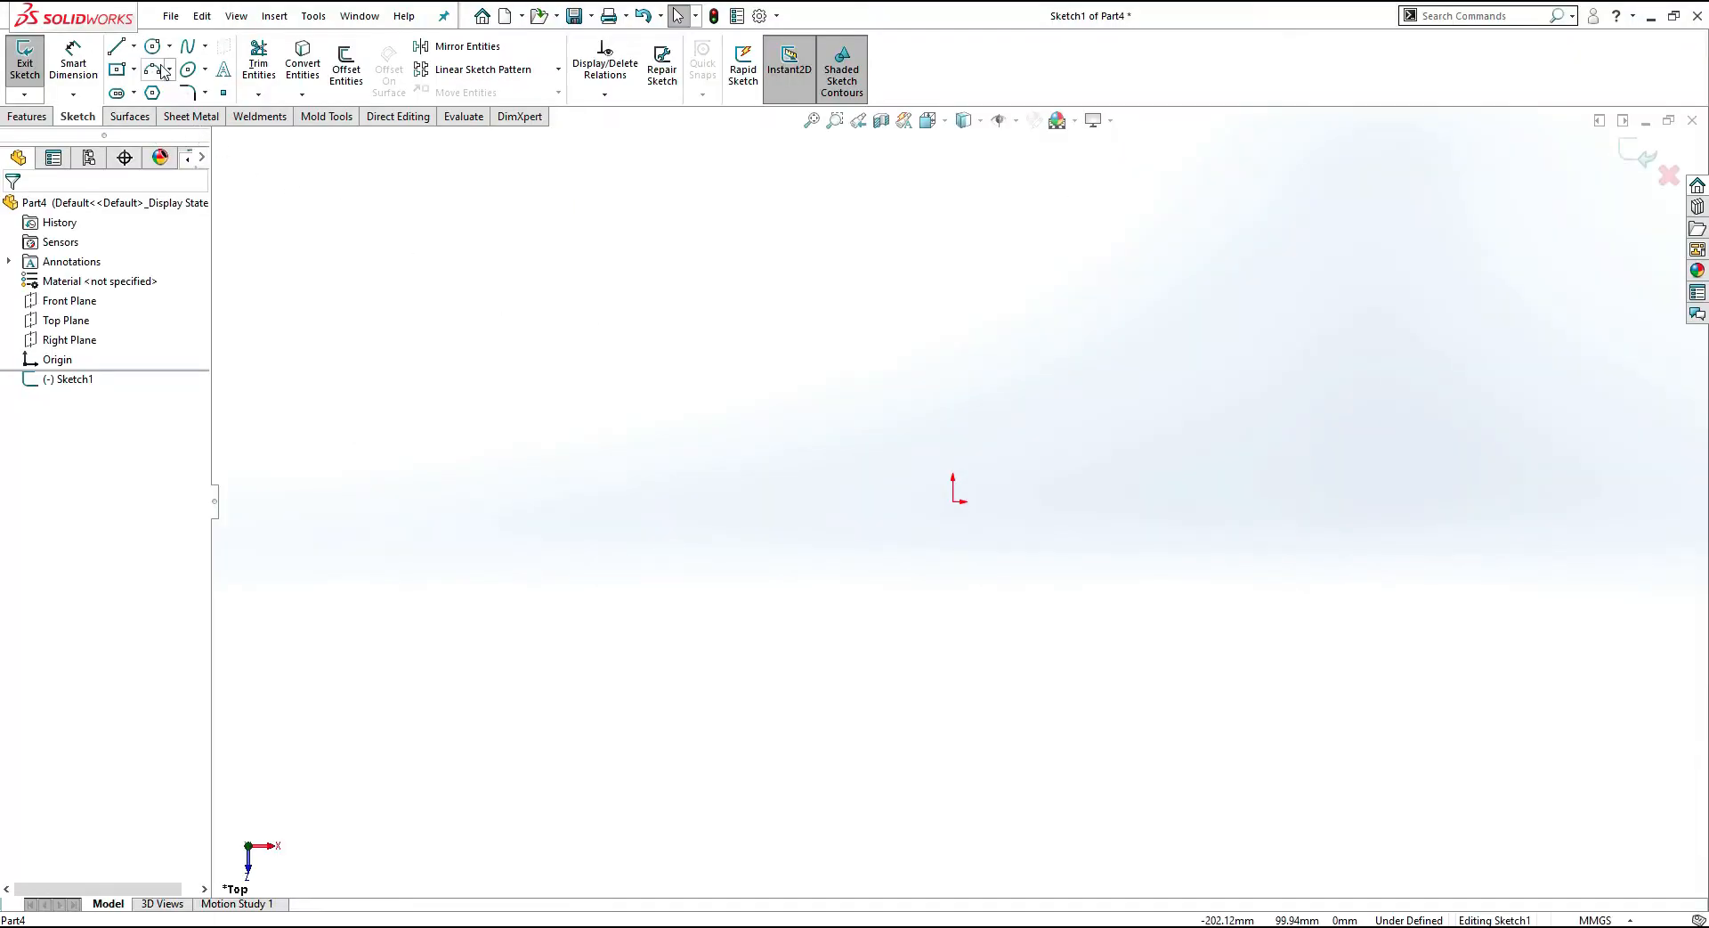
left_click(153, 46)
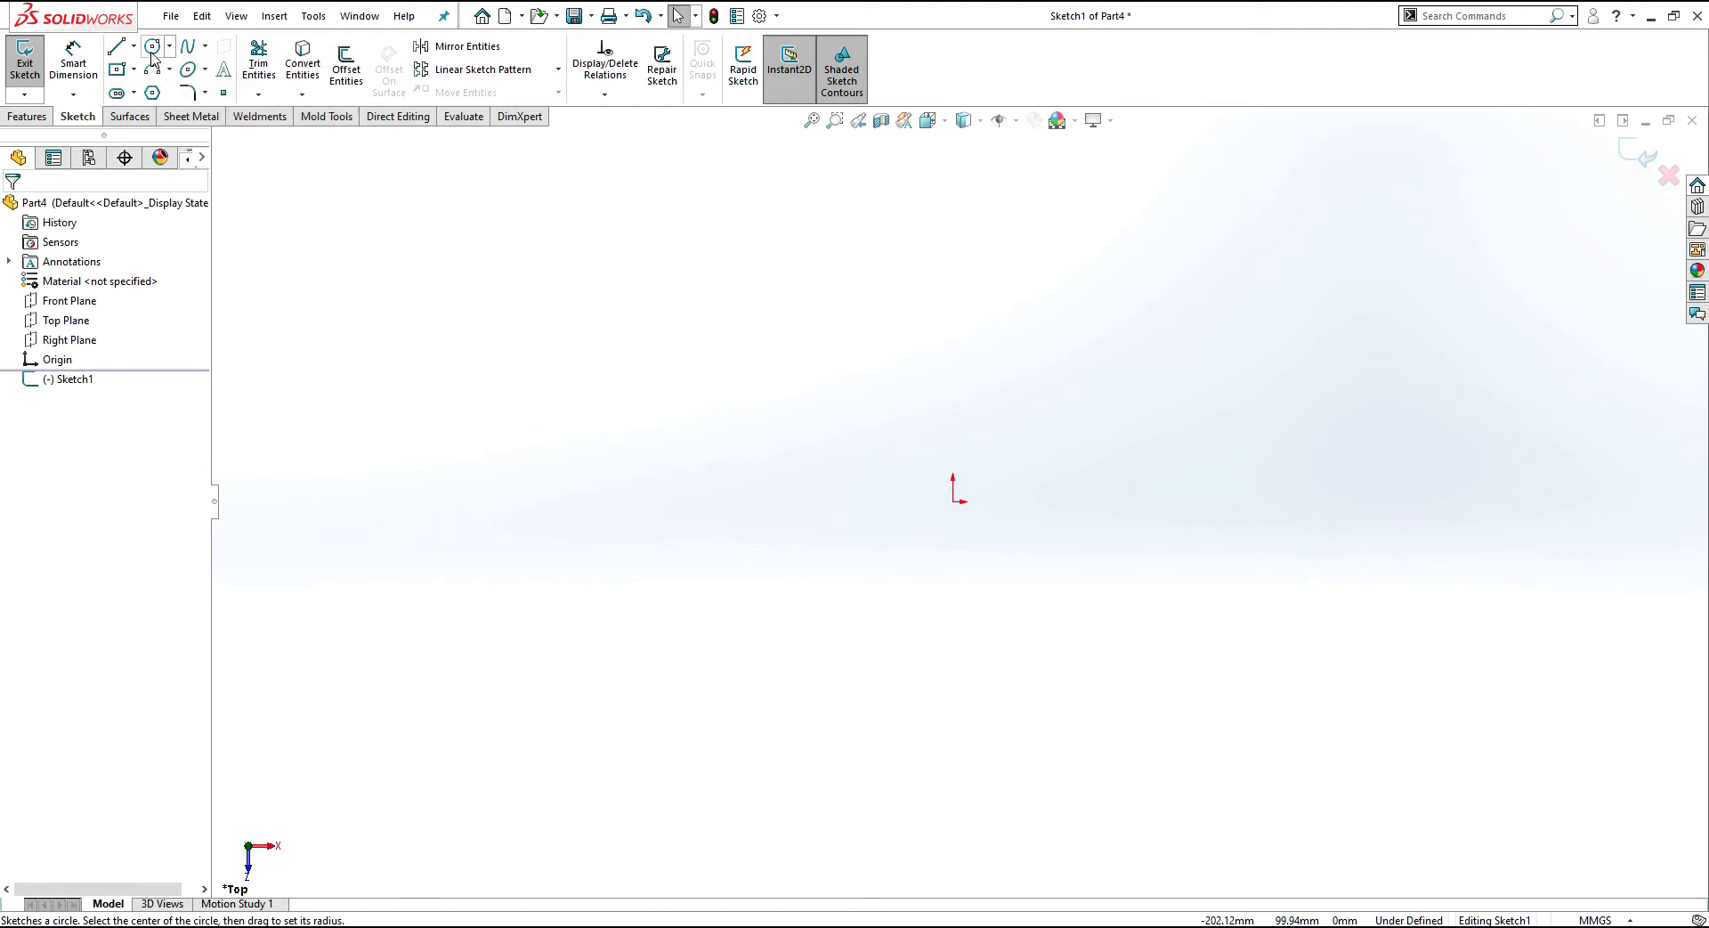
left_click(954, 501)
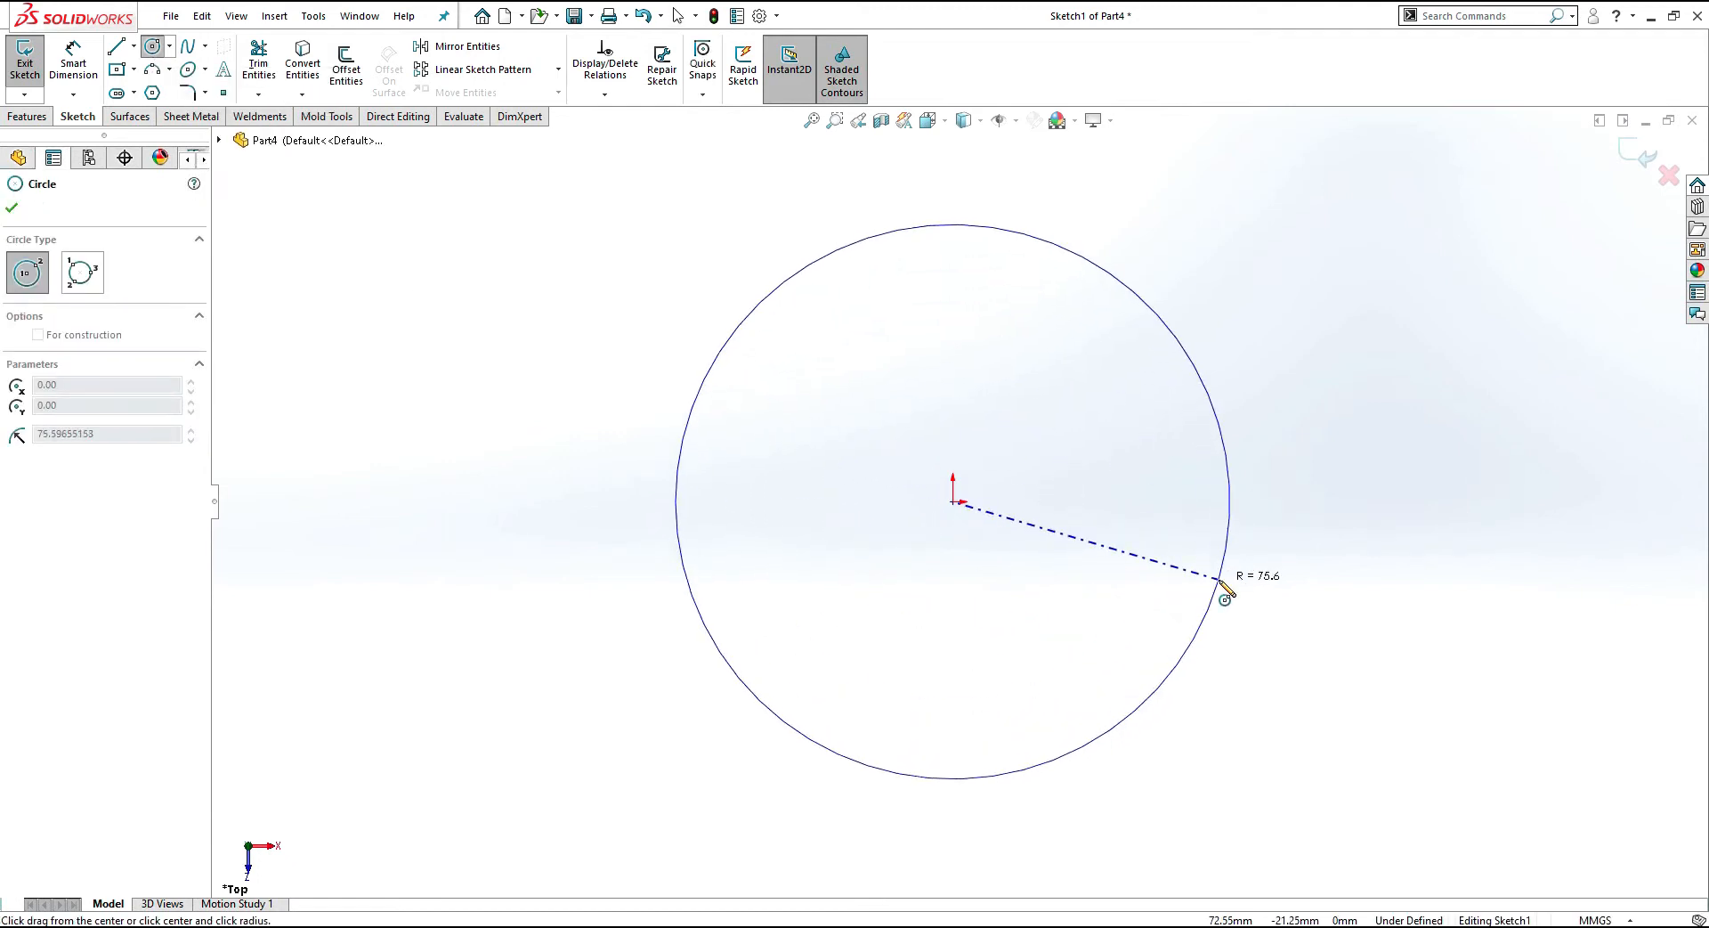
left_click(1226, 587)
Step: Dimension the base circle's diameter as 128 mm
left_click(73, 62)
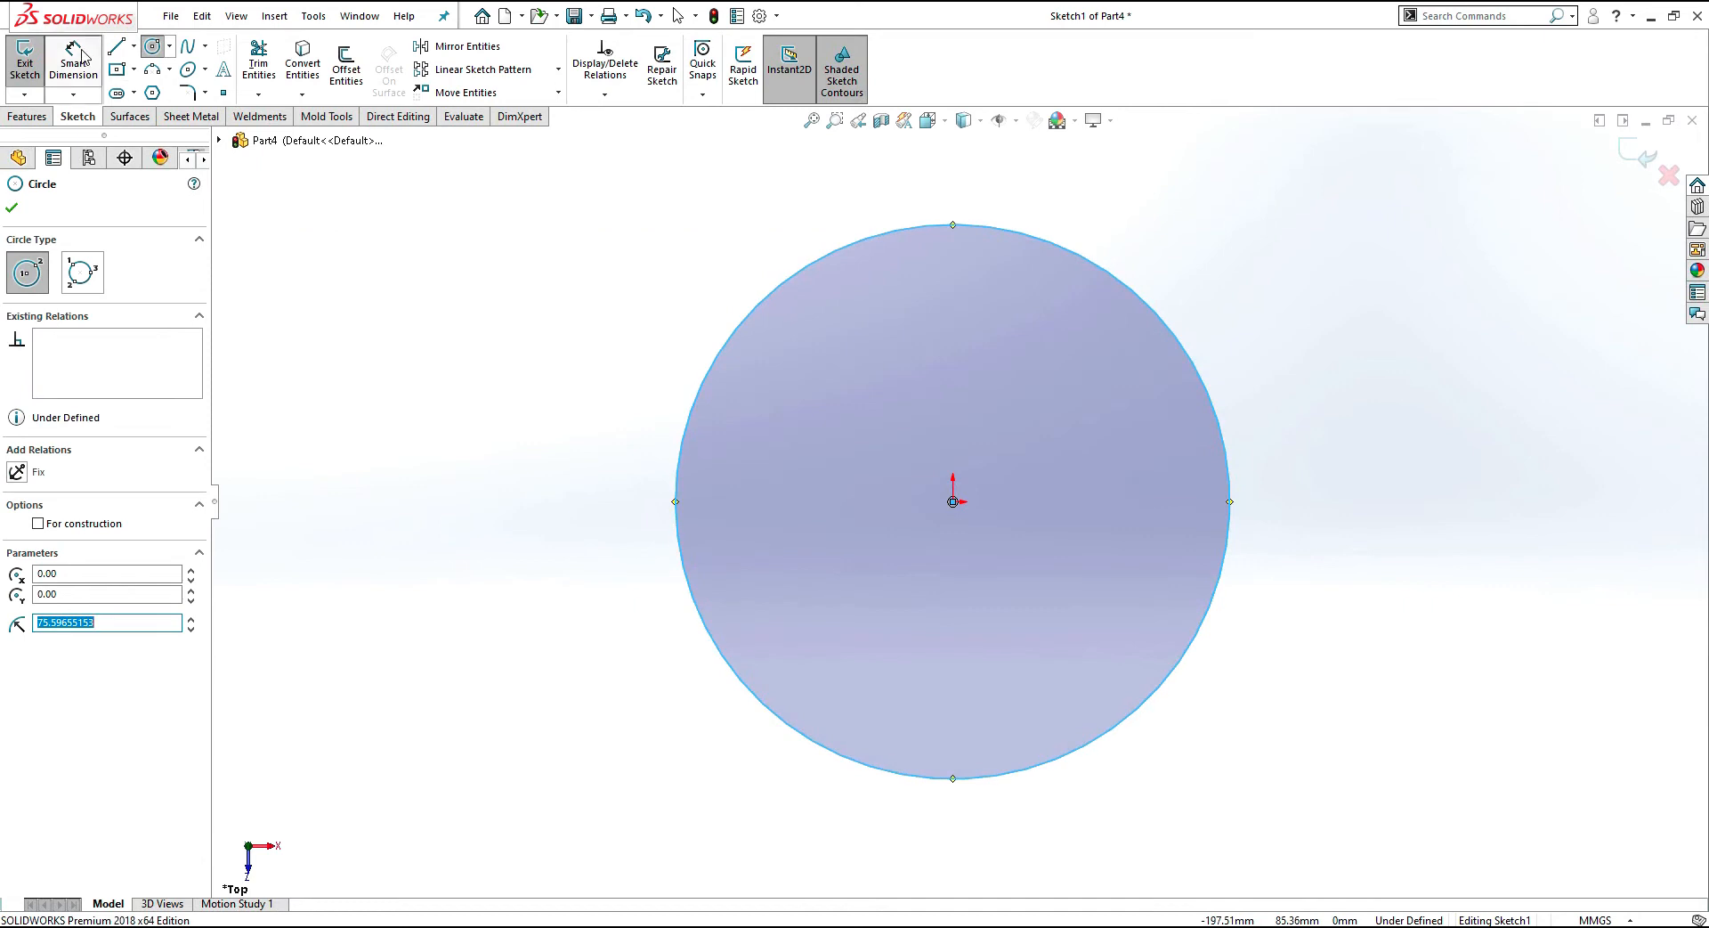
left_click(686, 441)
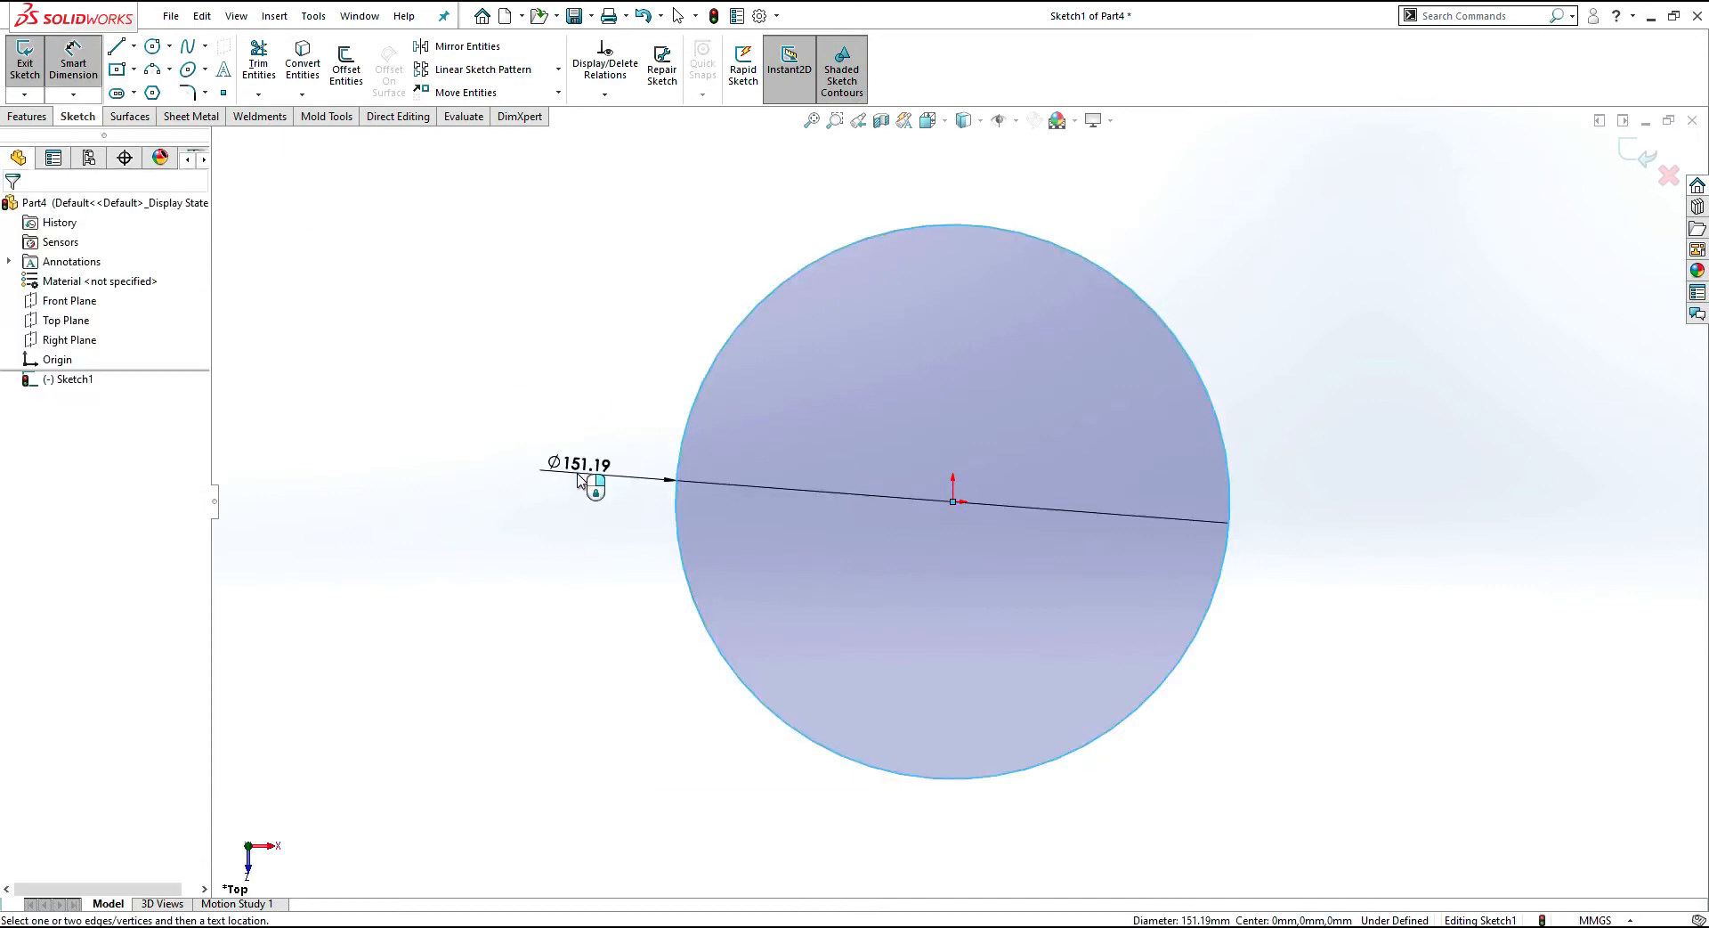
left_click(579, 481)
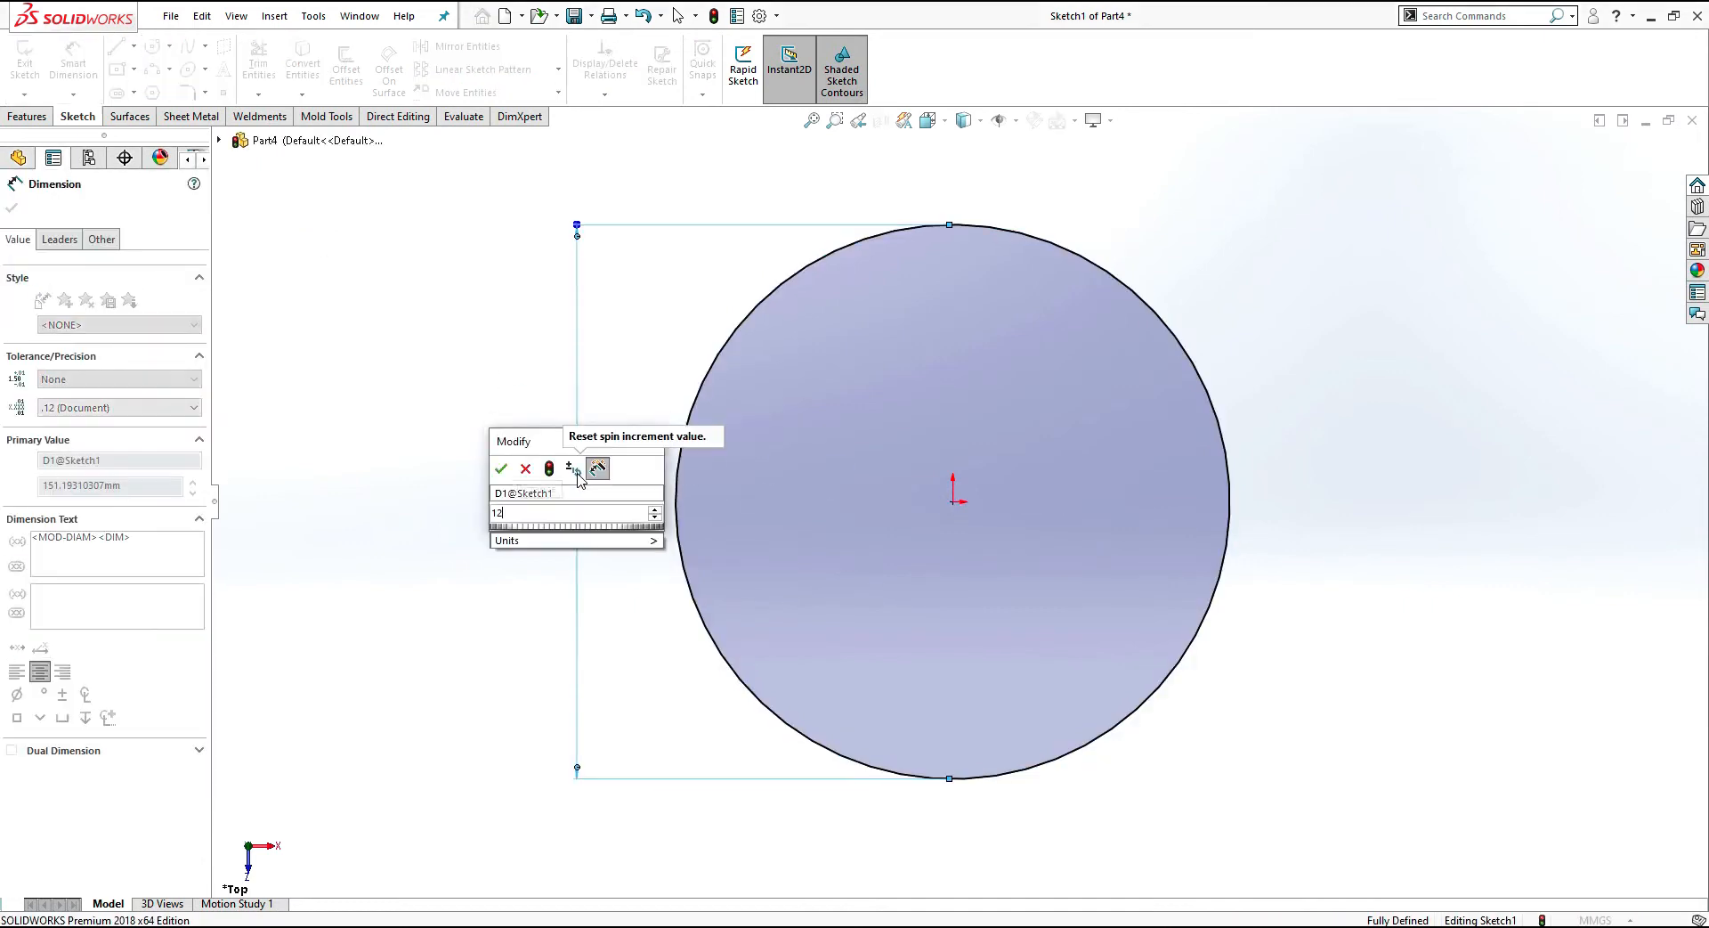
type("128")
key("Return")
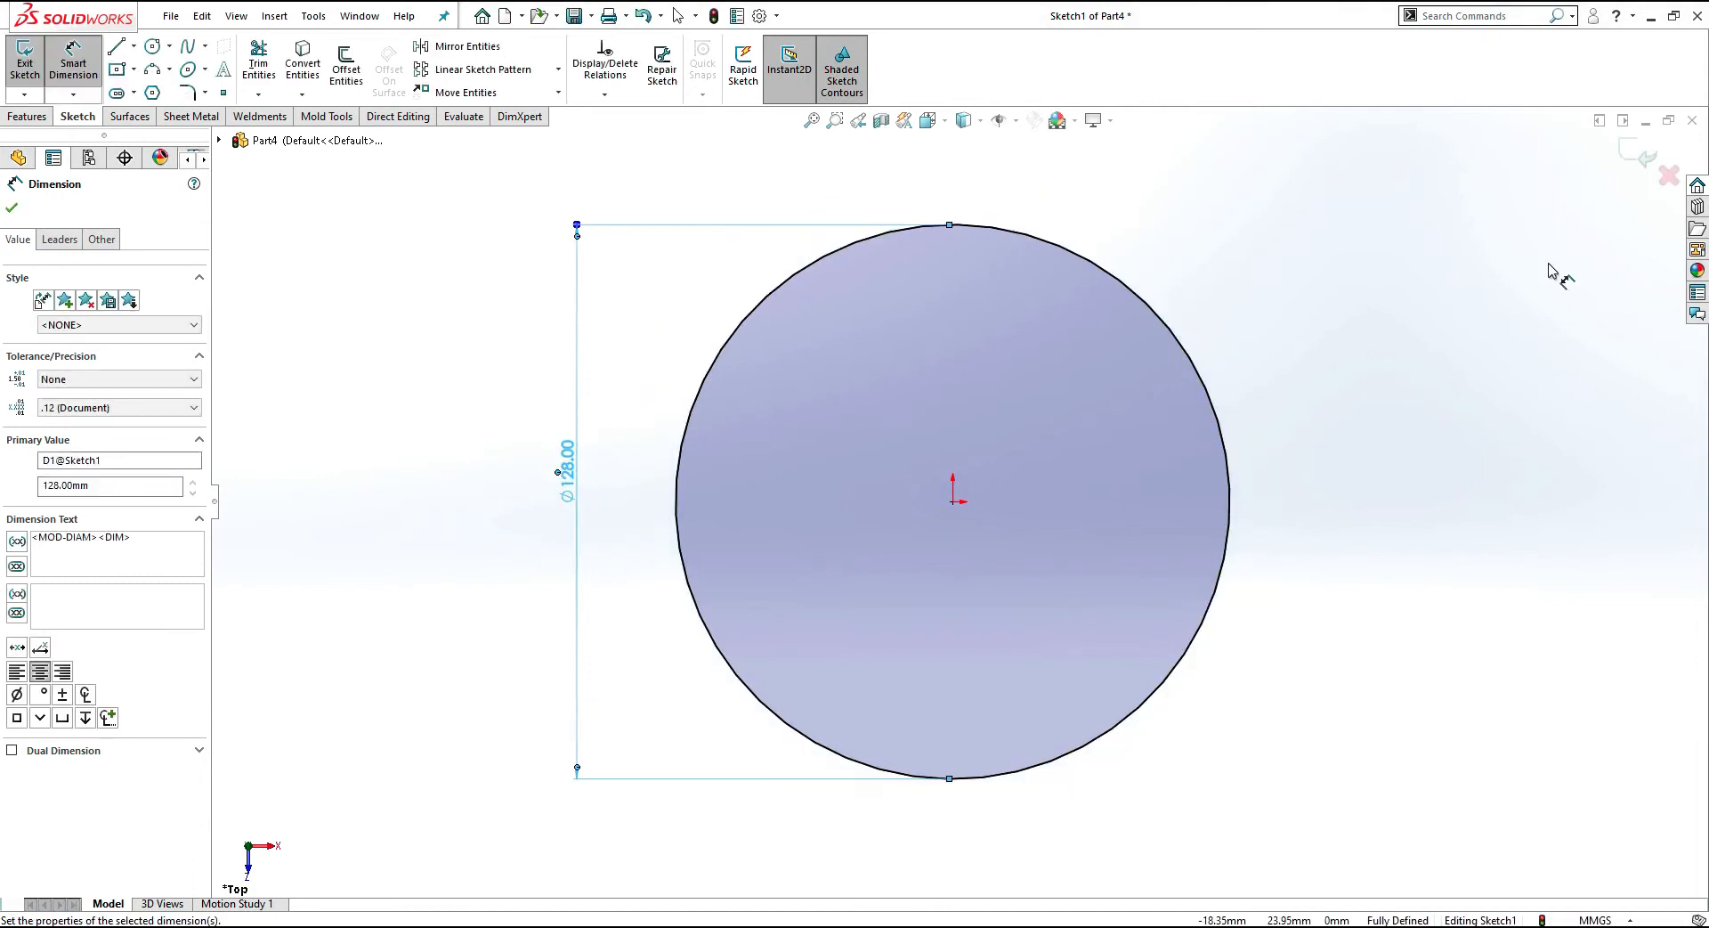
Step: Exit the base circle's sketch and extrude it as a blind boss 7 mm deep
left_click(1638, 160)
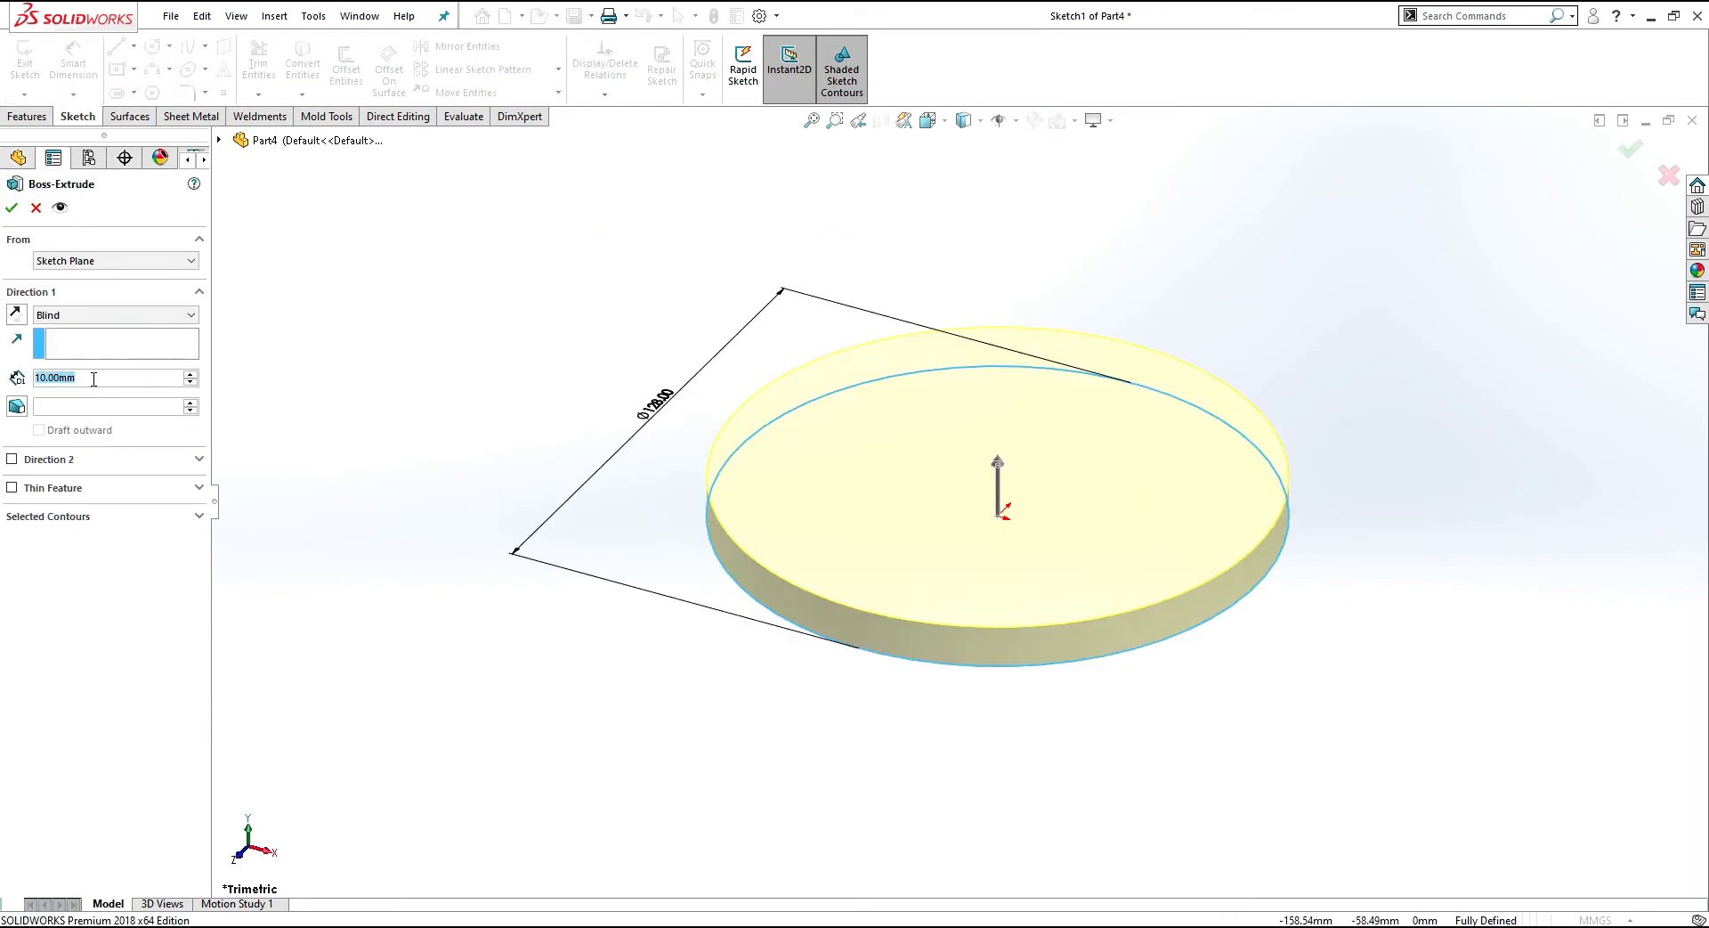
type("7")
key("Return")
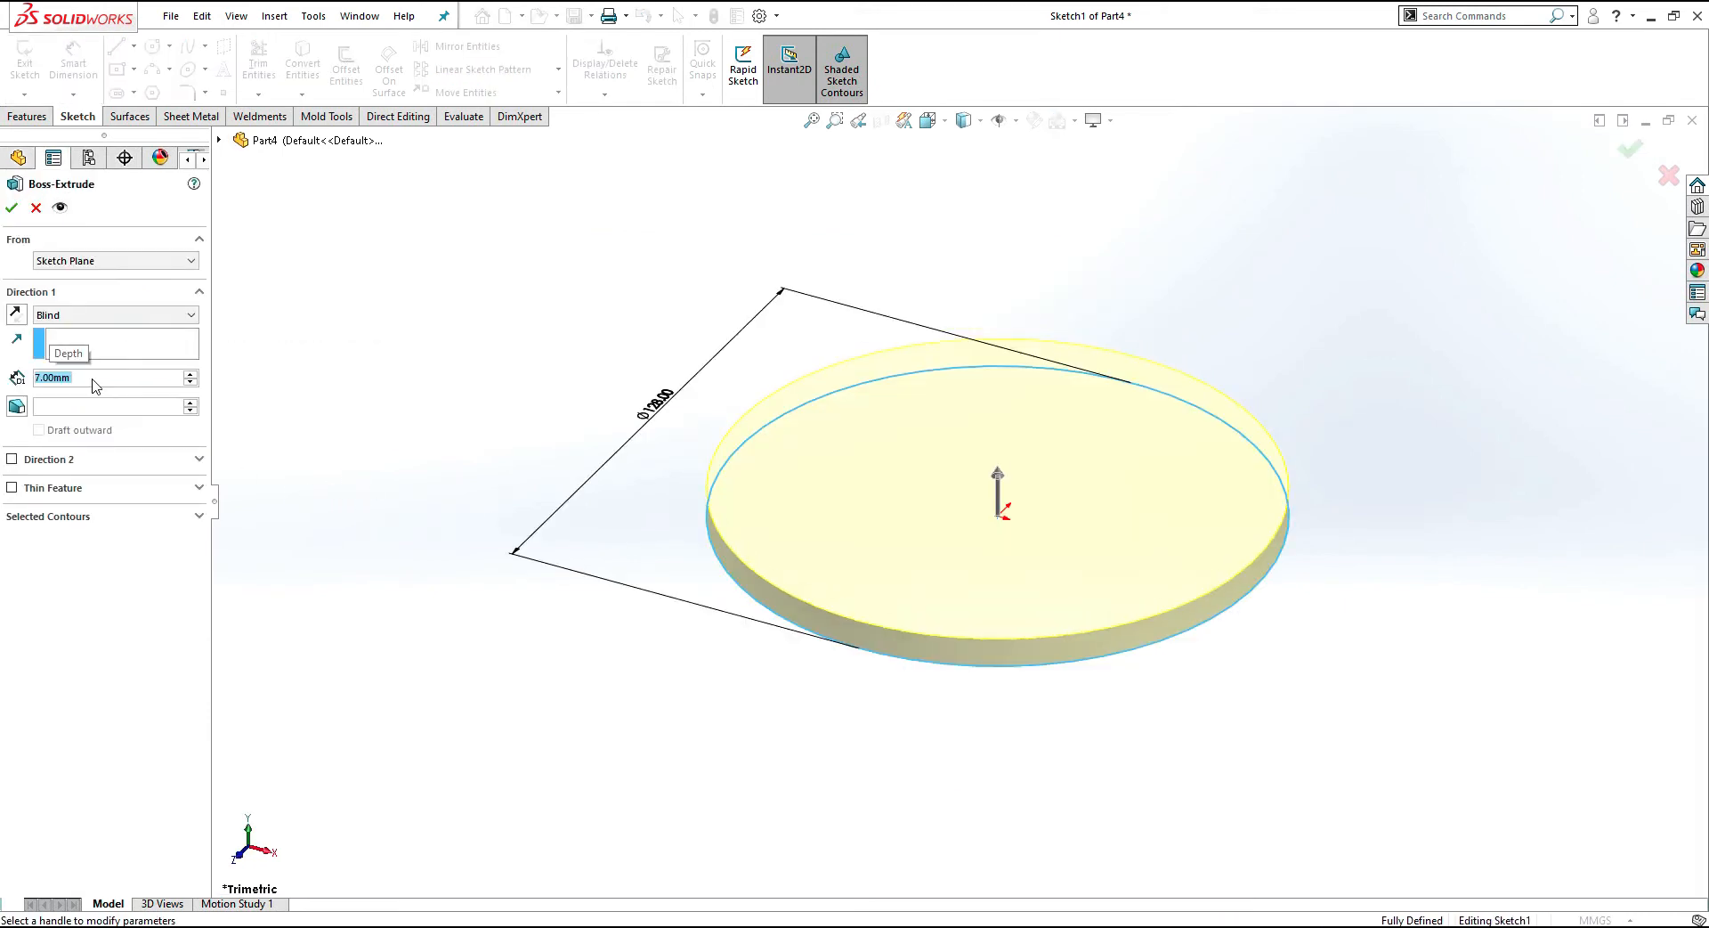
left_click(13, 208)
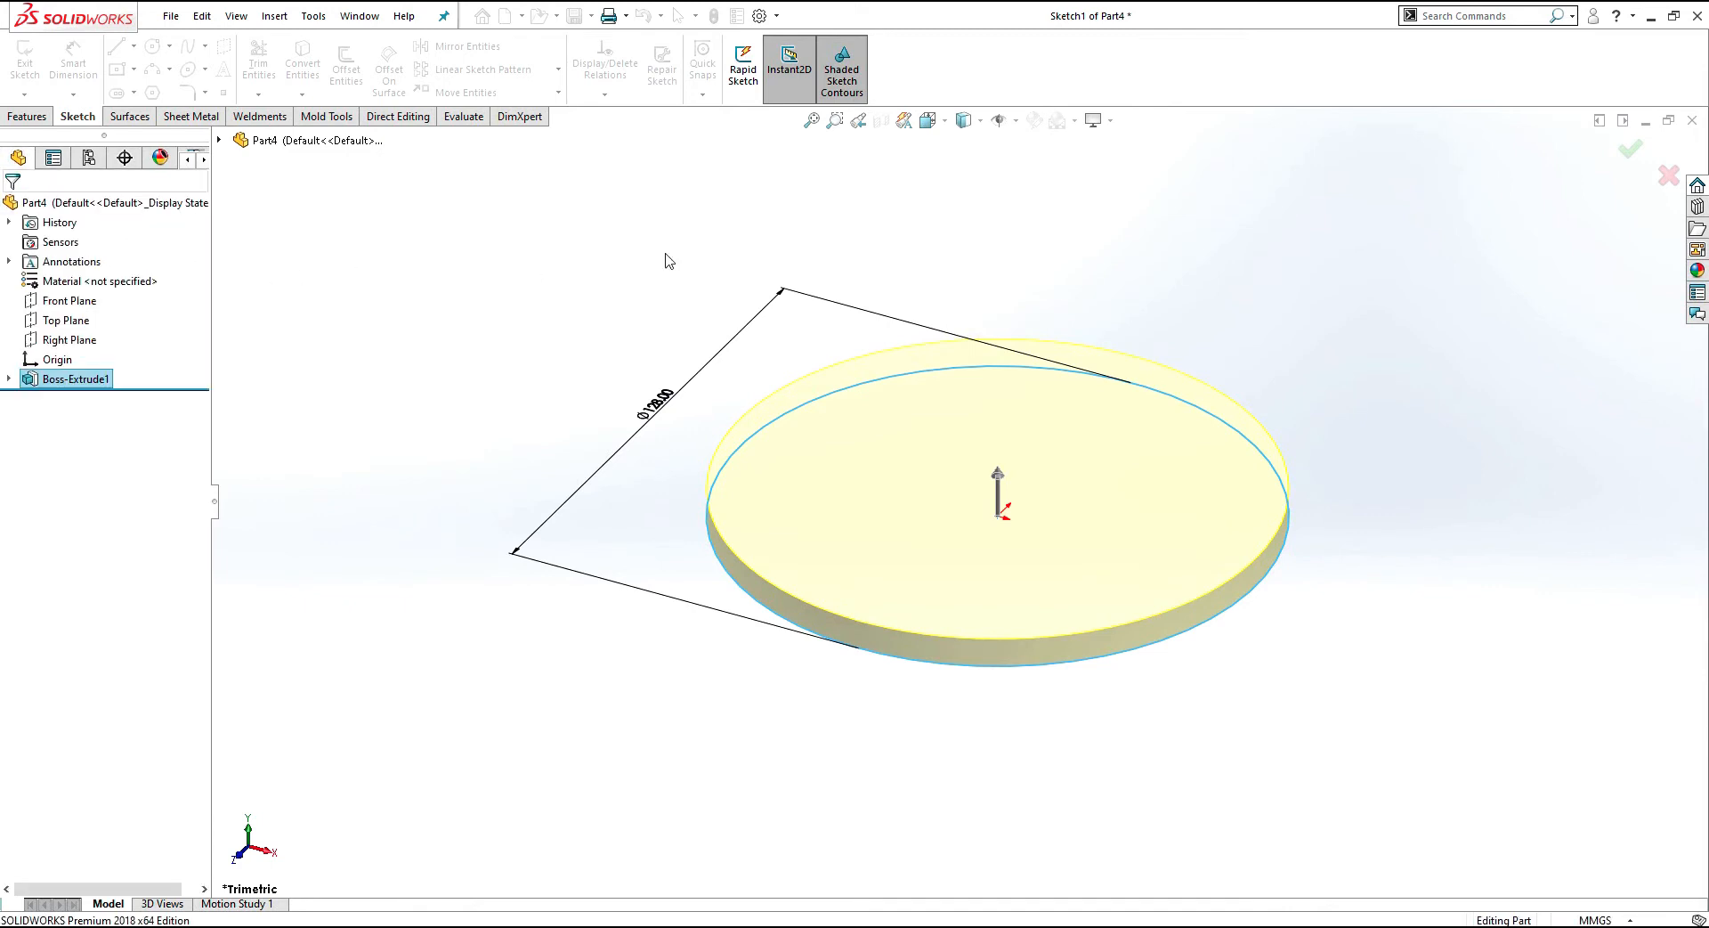
Step: Check the PDF drawing and start an extruded boss sketch on the disc's top face
key("alt+Tab")
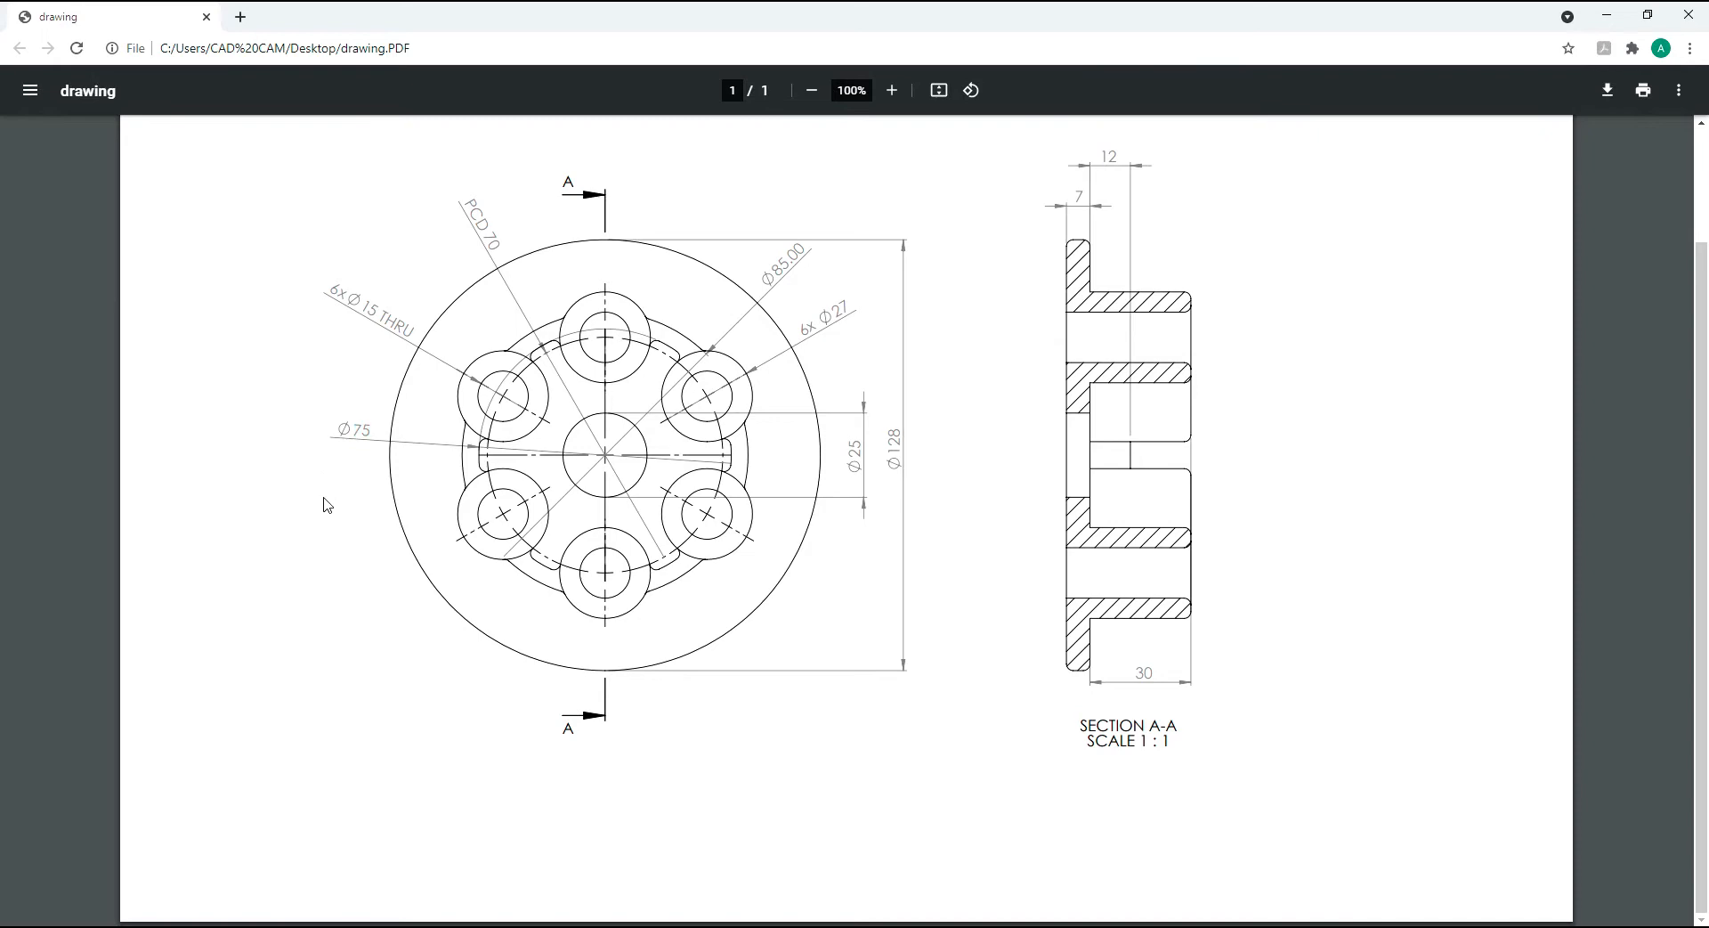
key("alt+Tab")
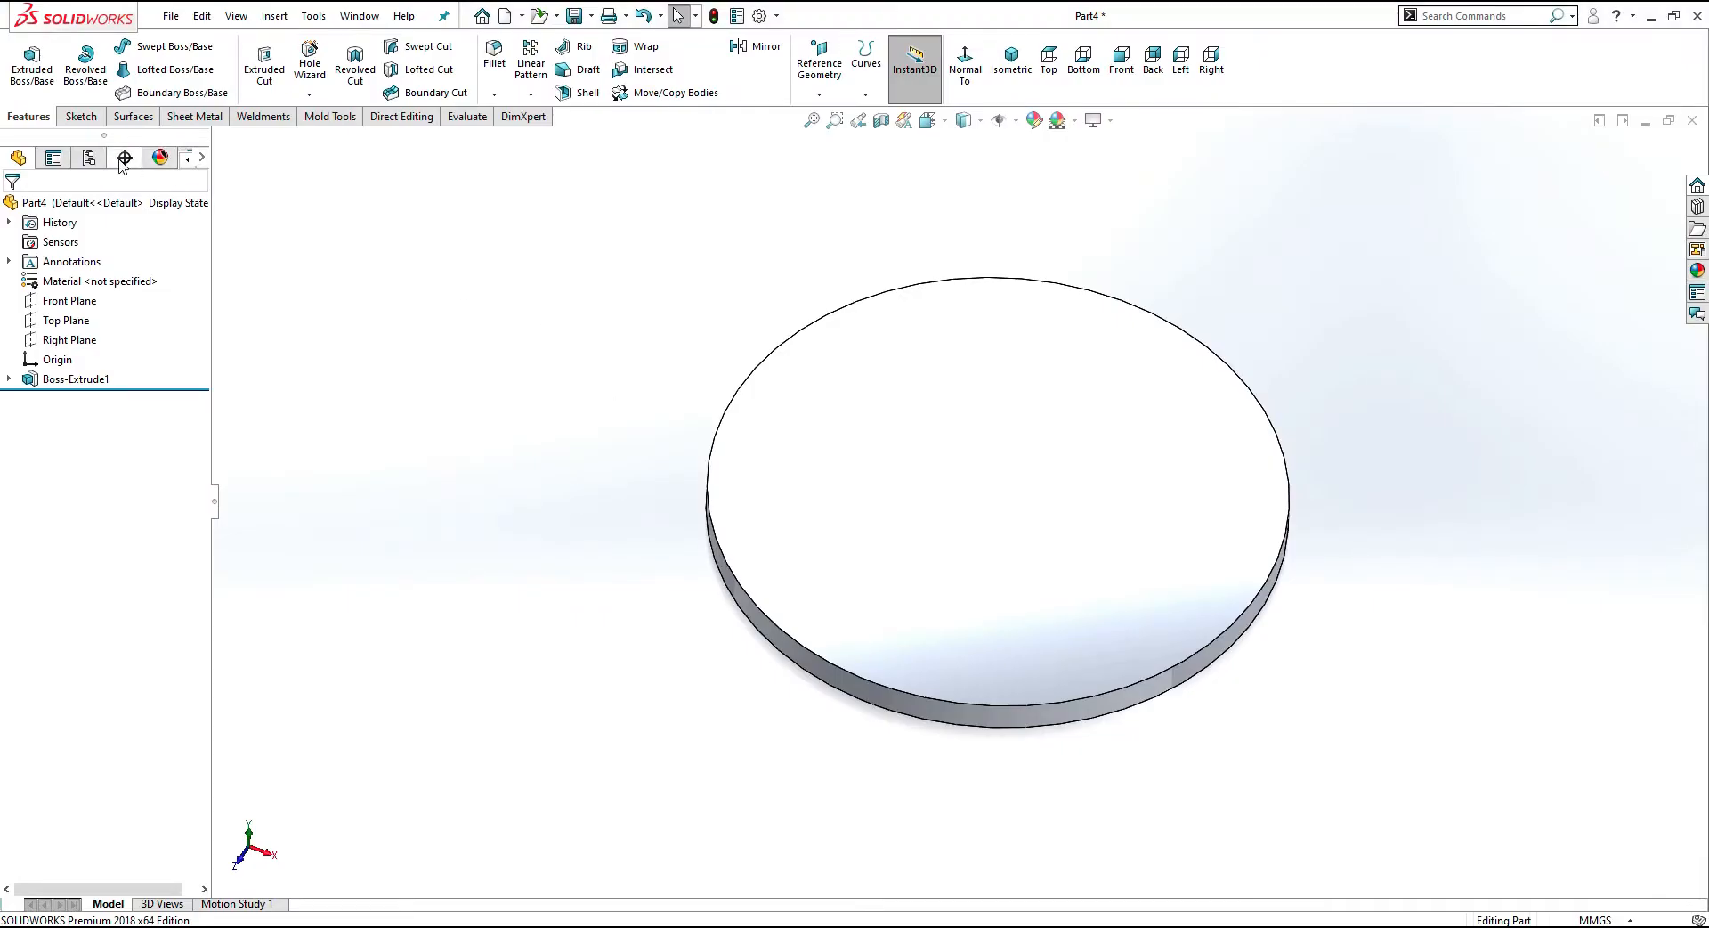
left_click(34, 72)
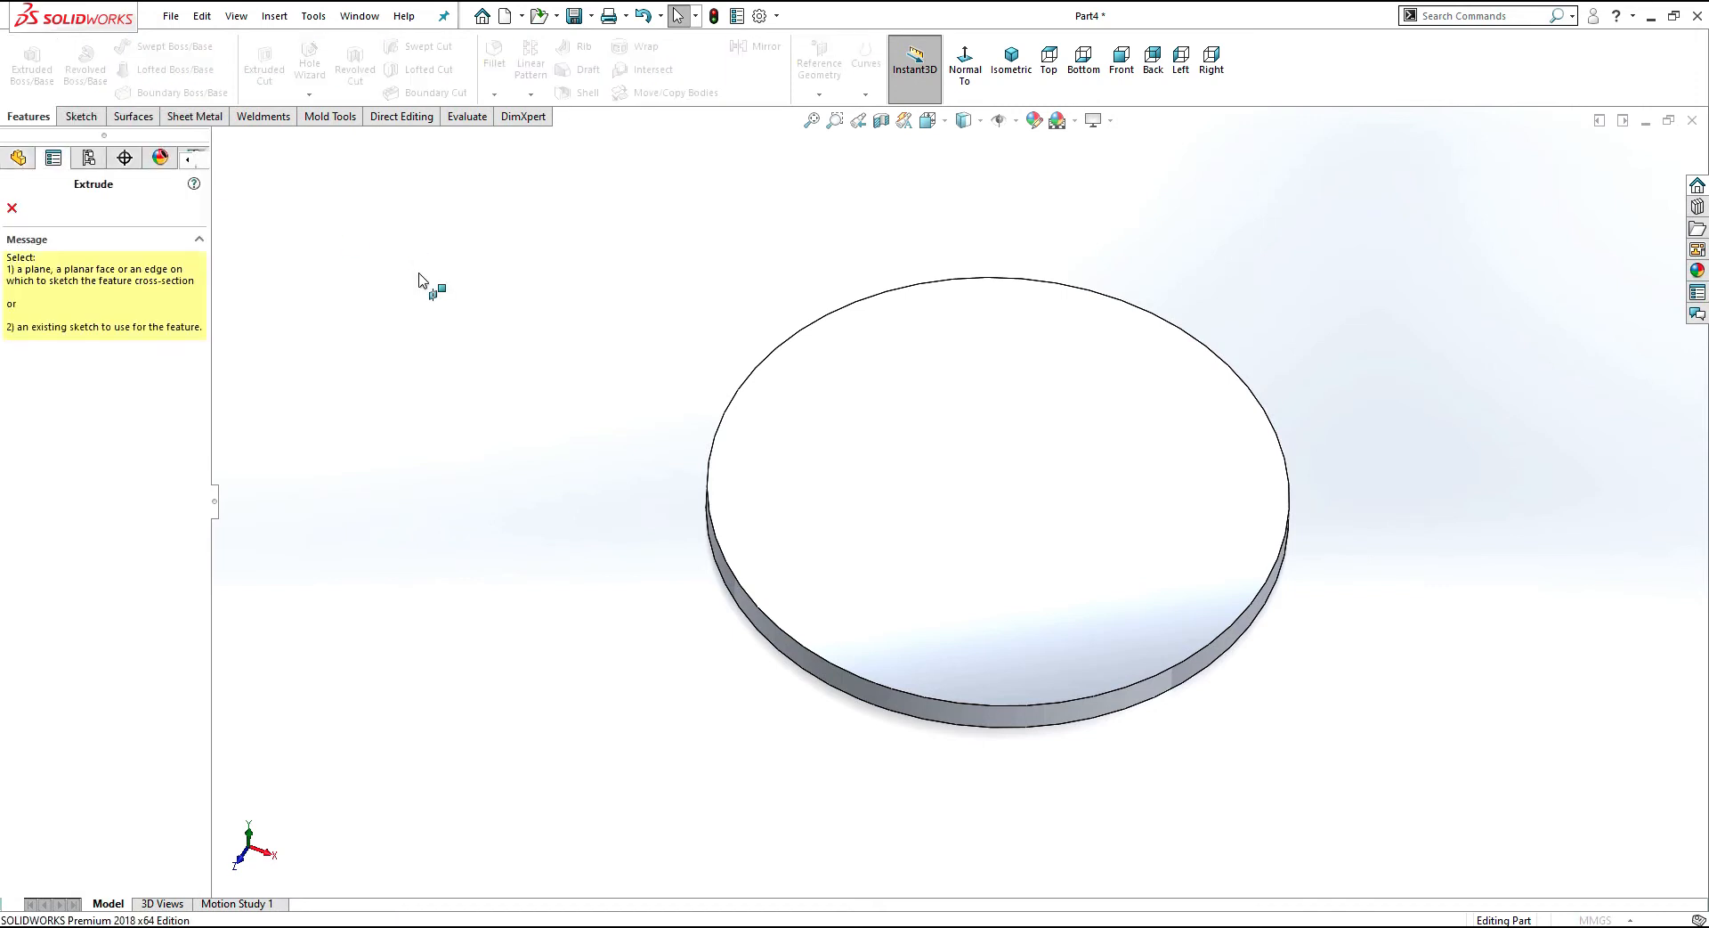
left_click(821, 441)
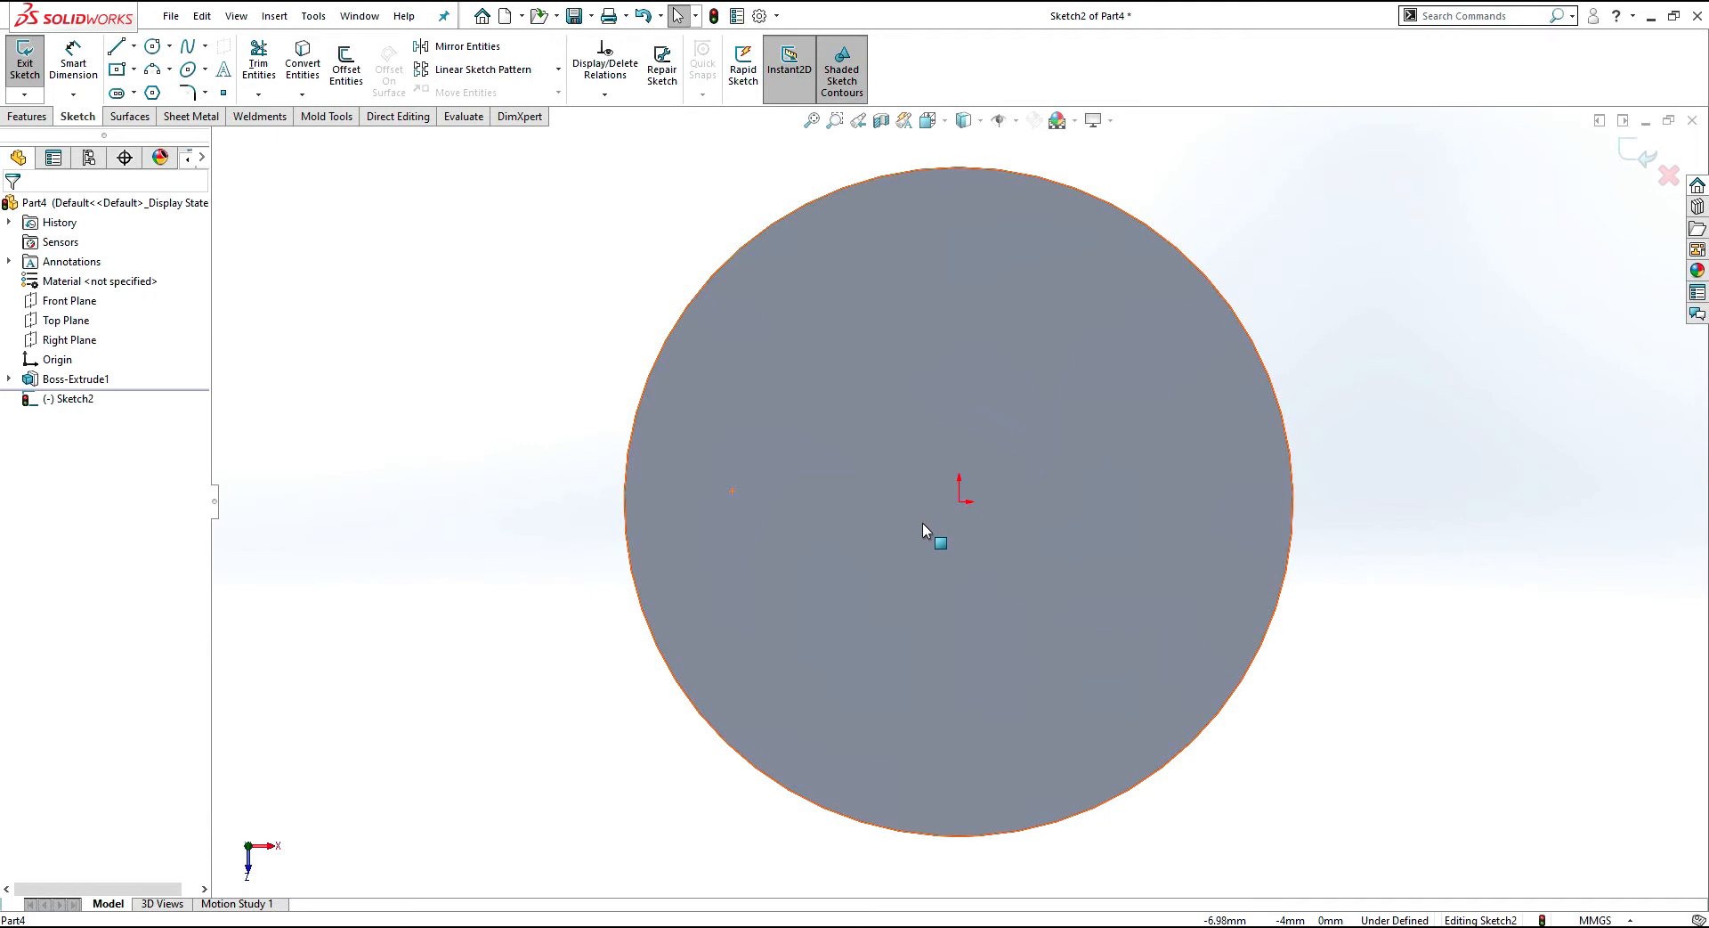
Step: Check the sketch system option that auto-rotates the view normal to the sketch plane
left_click(776, 15)
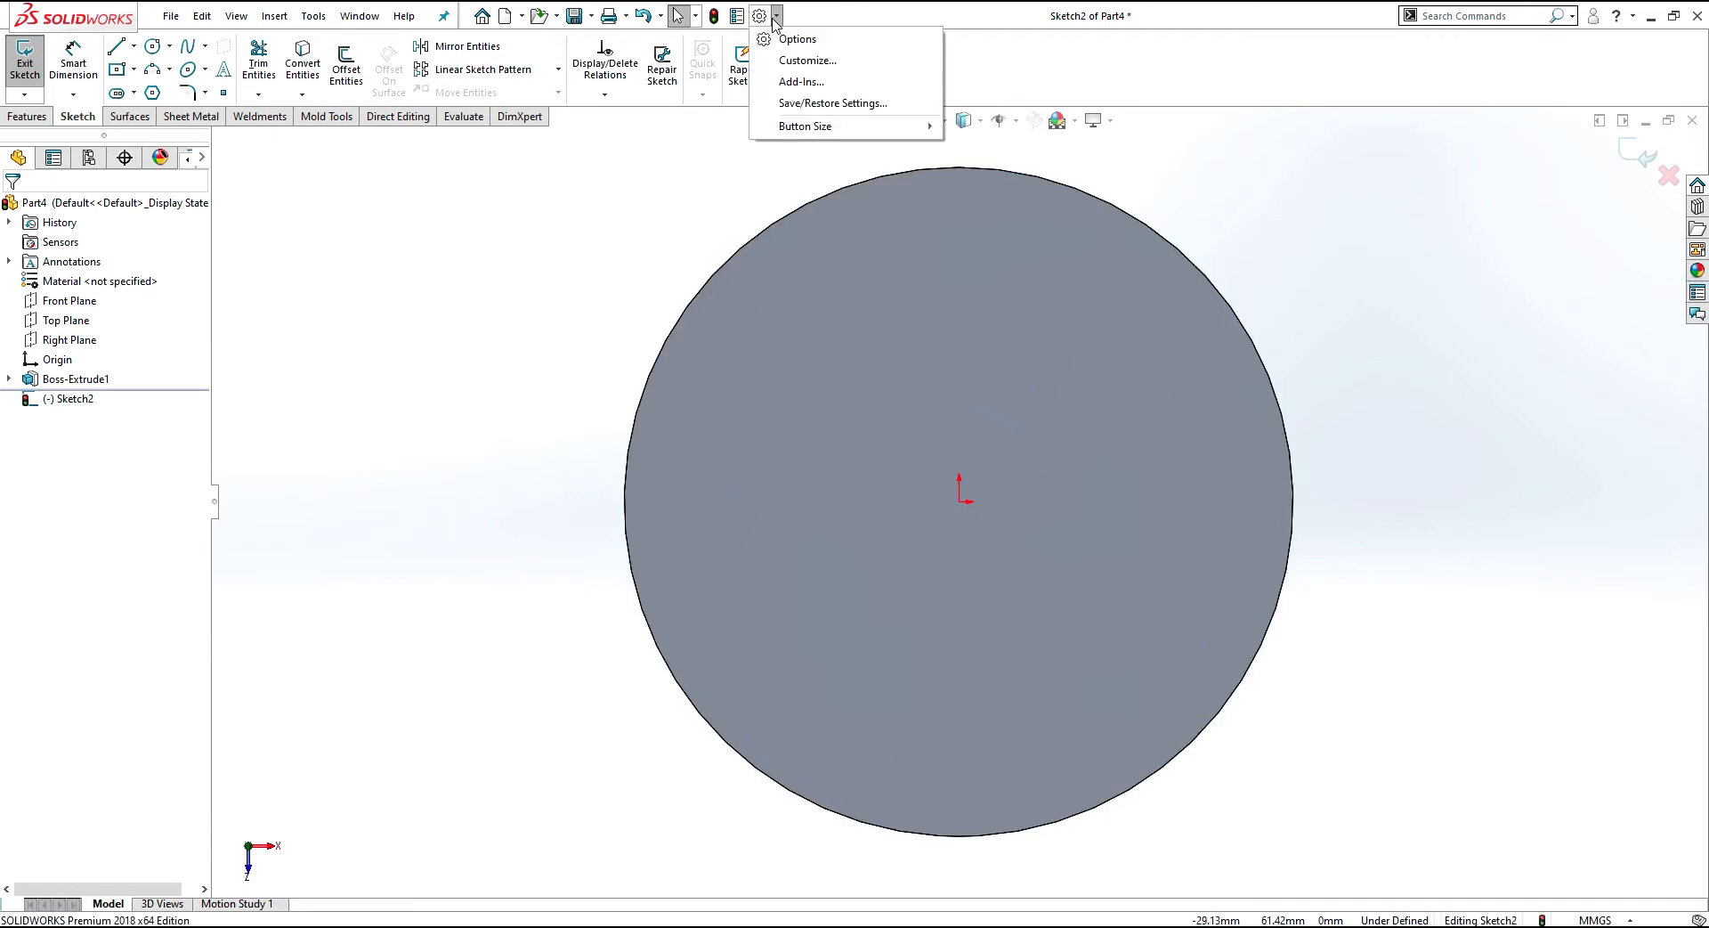
left_click(796, 43)
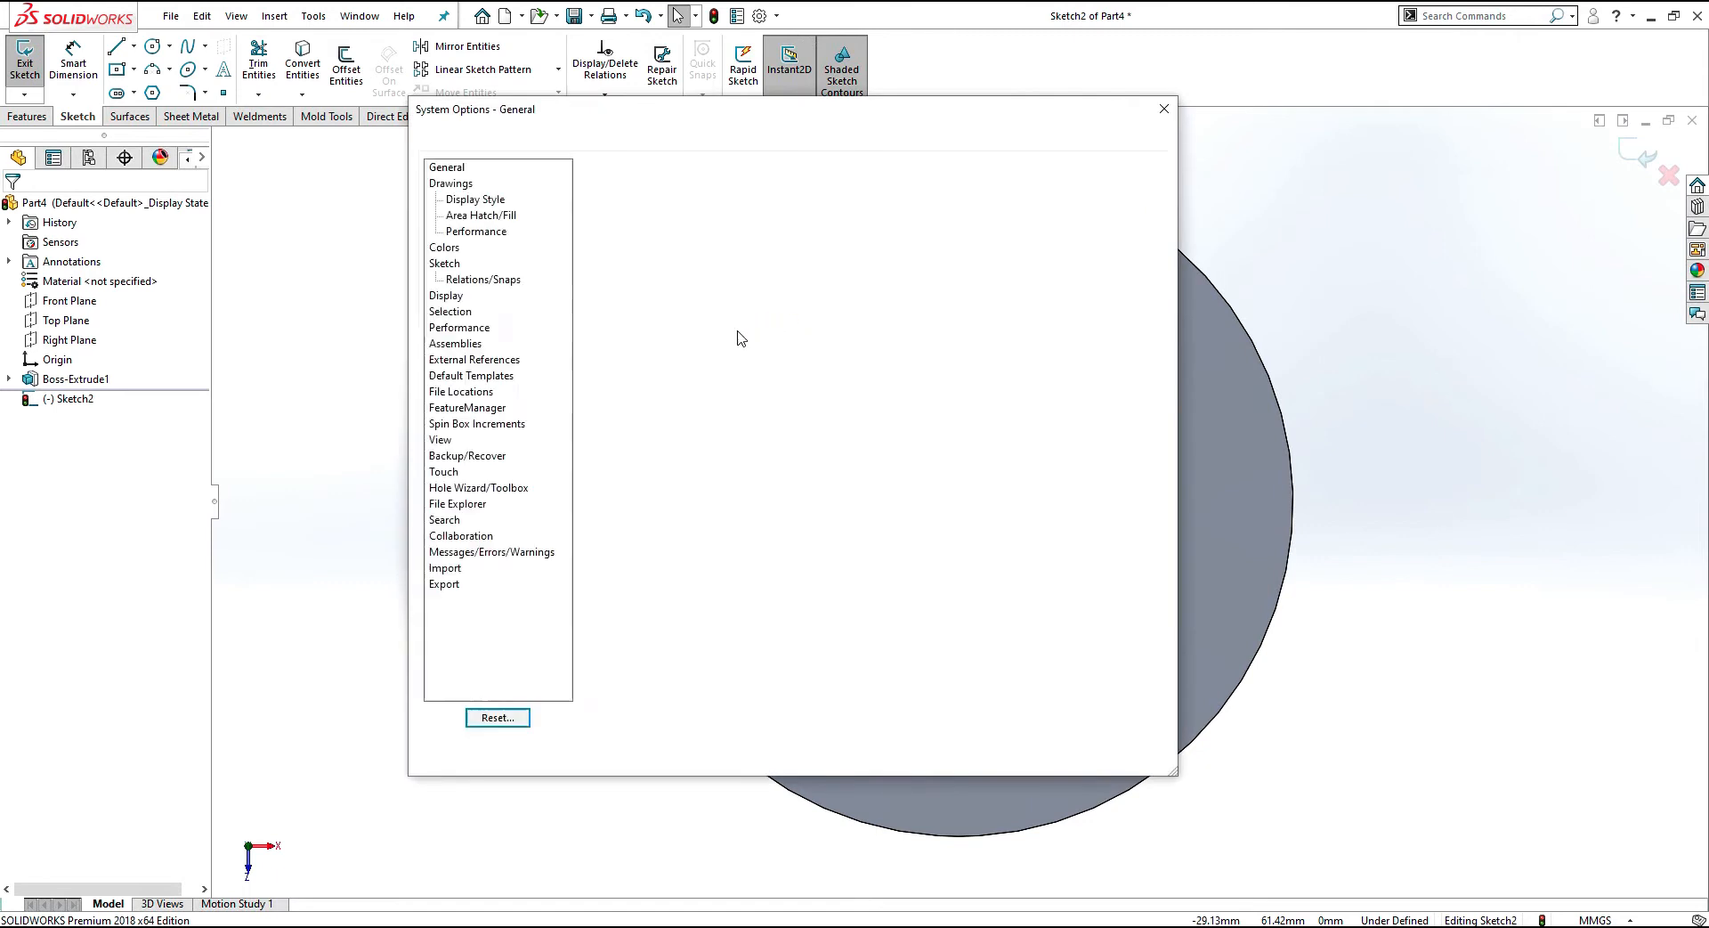
left_click(454, 264)
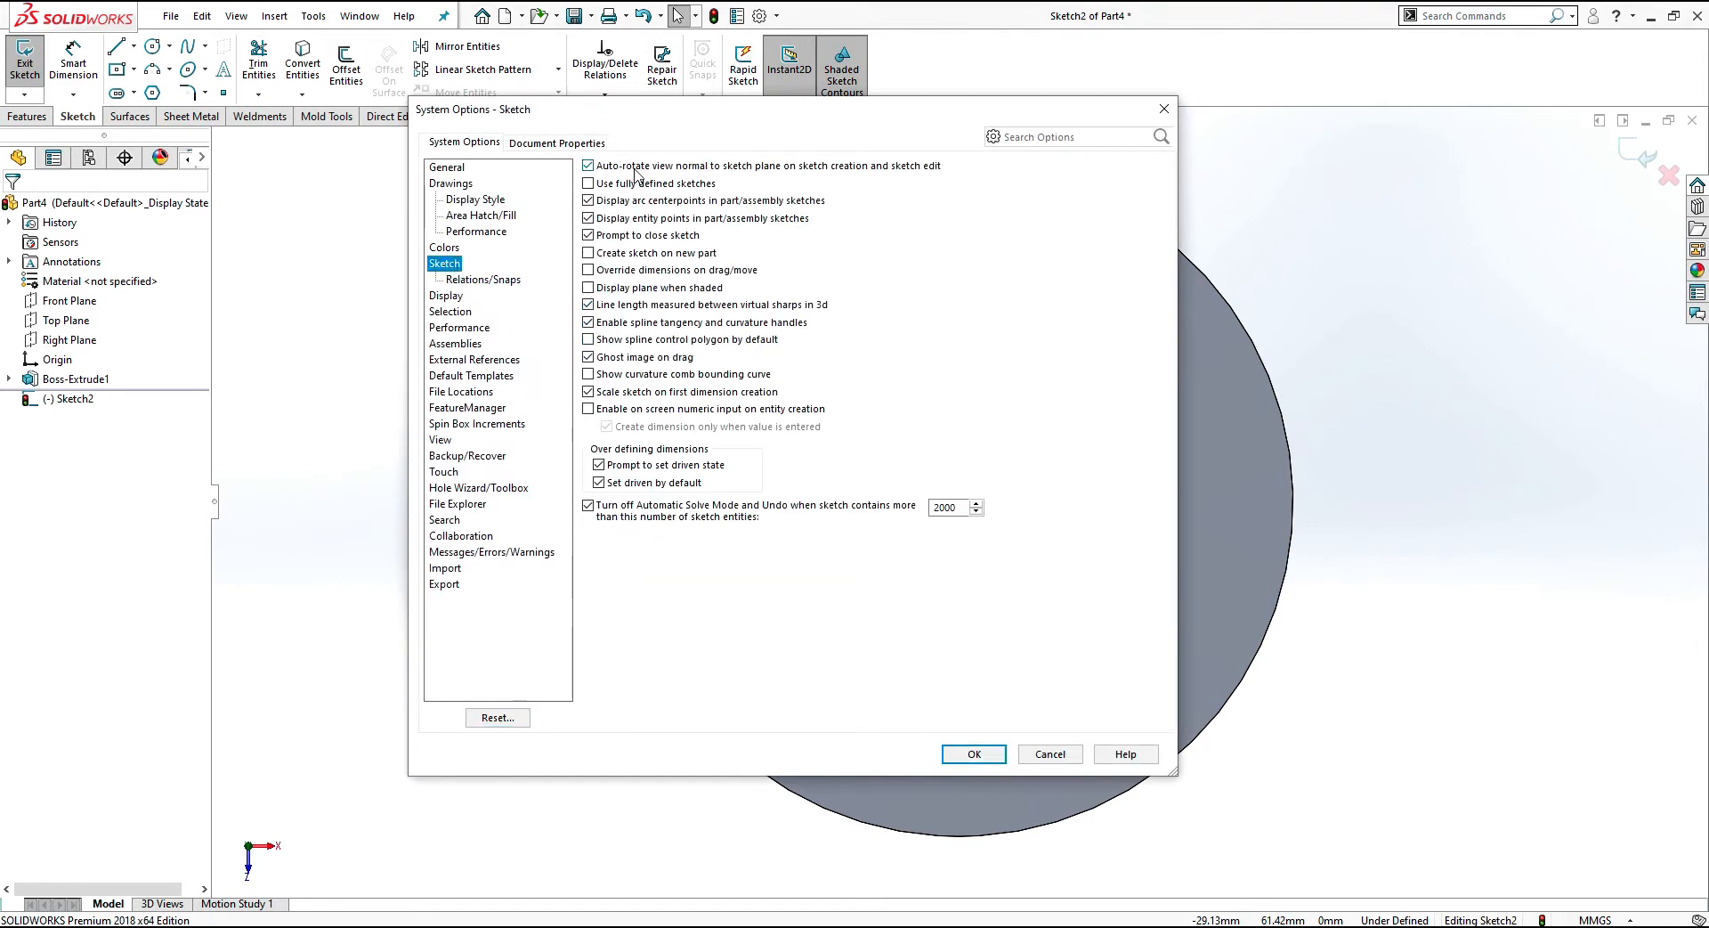
left_click(974, 754)
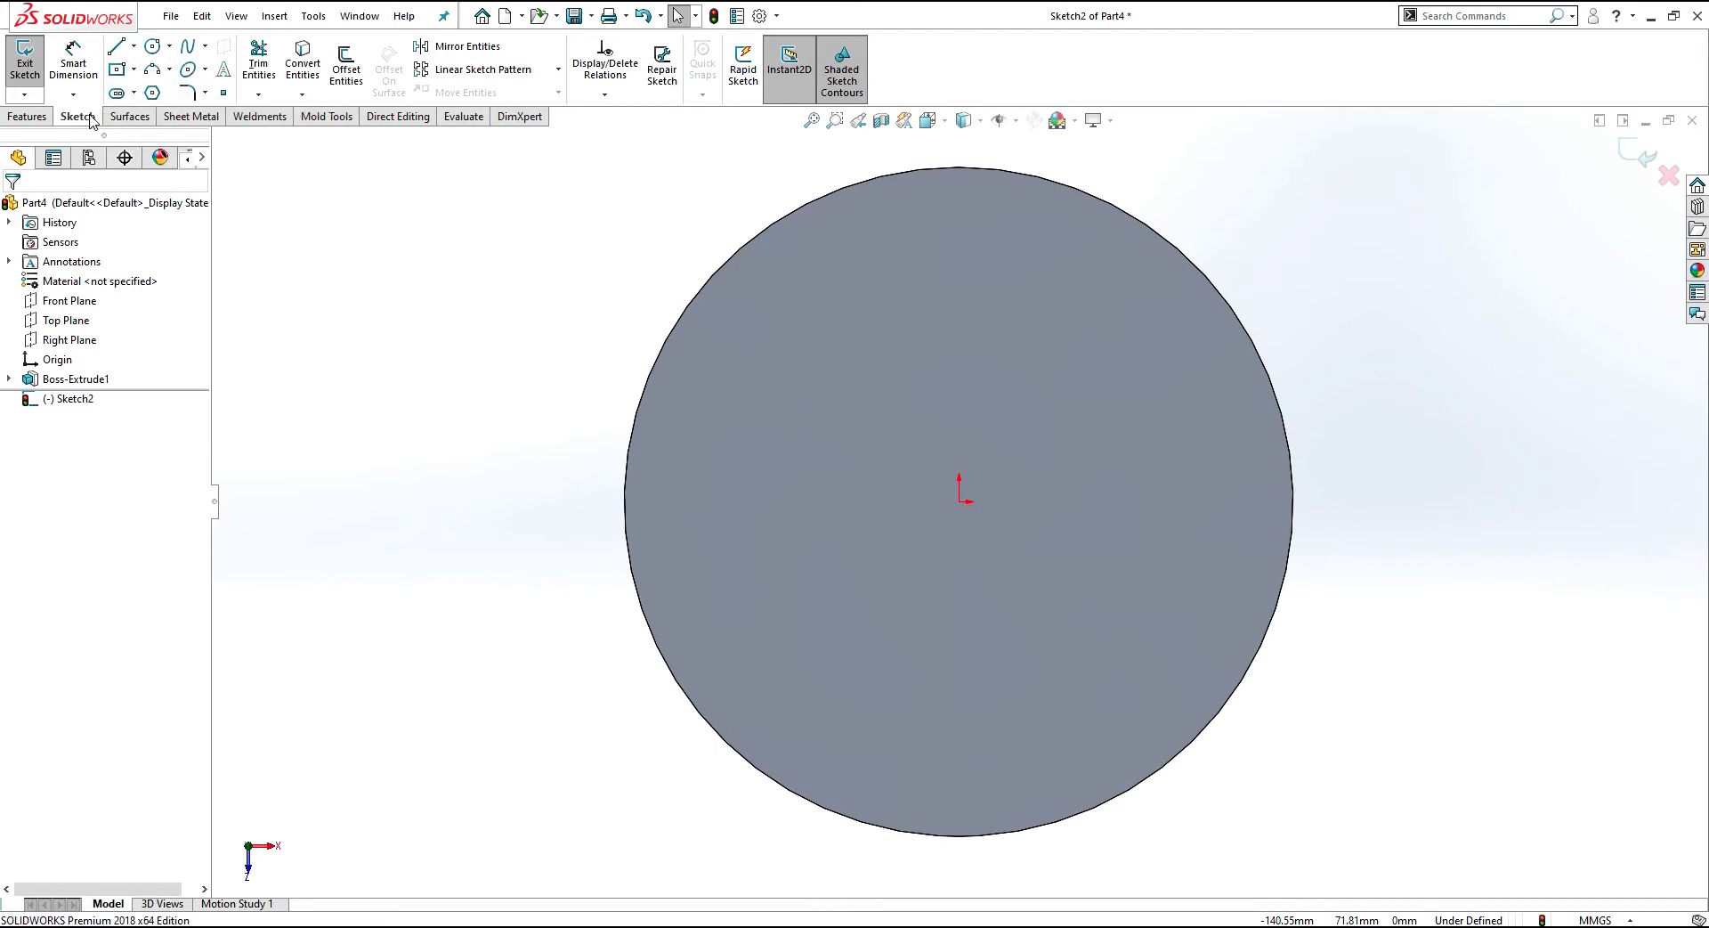
Step: Sketch two concentric circles of about 86 mm and 97 mm diameter centred on the disc's origin
left_click(152, 45)
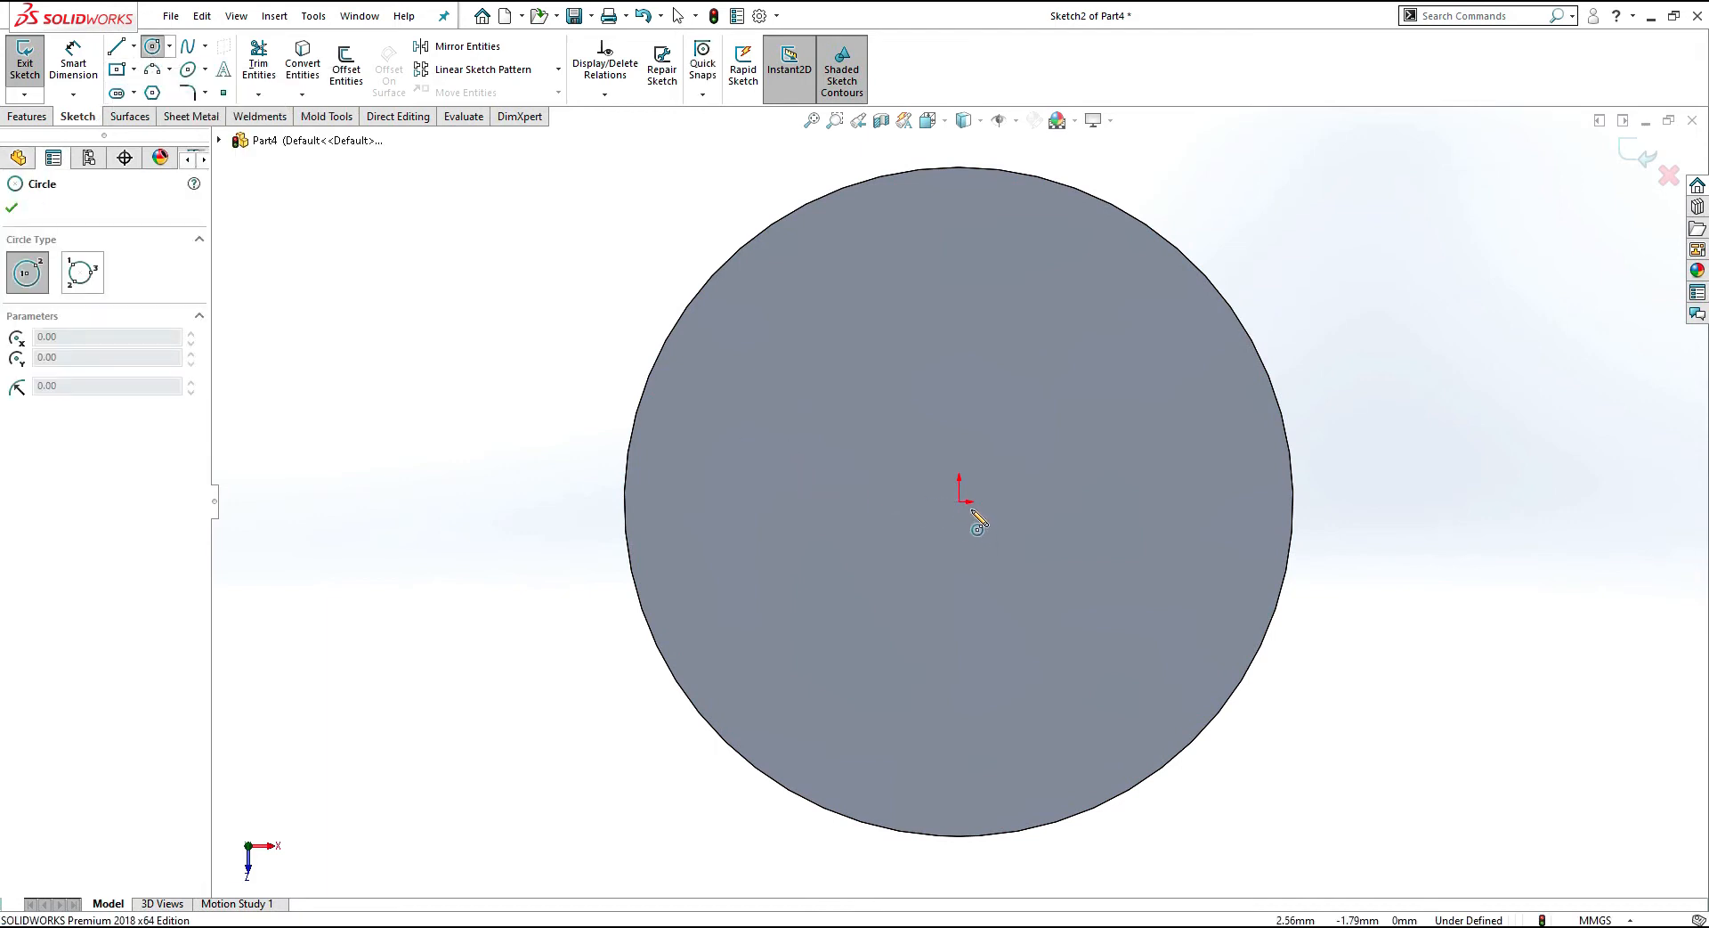
left_click_drag(958, 501, 1152, 614)
left_click_drag(959, 501, 1155, 684)
Step: Dimension the outer concentric circle's diameter as 85 mm
left_click(73, 63)
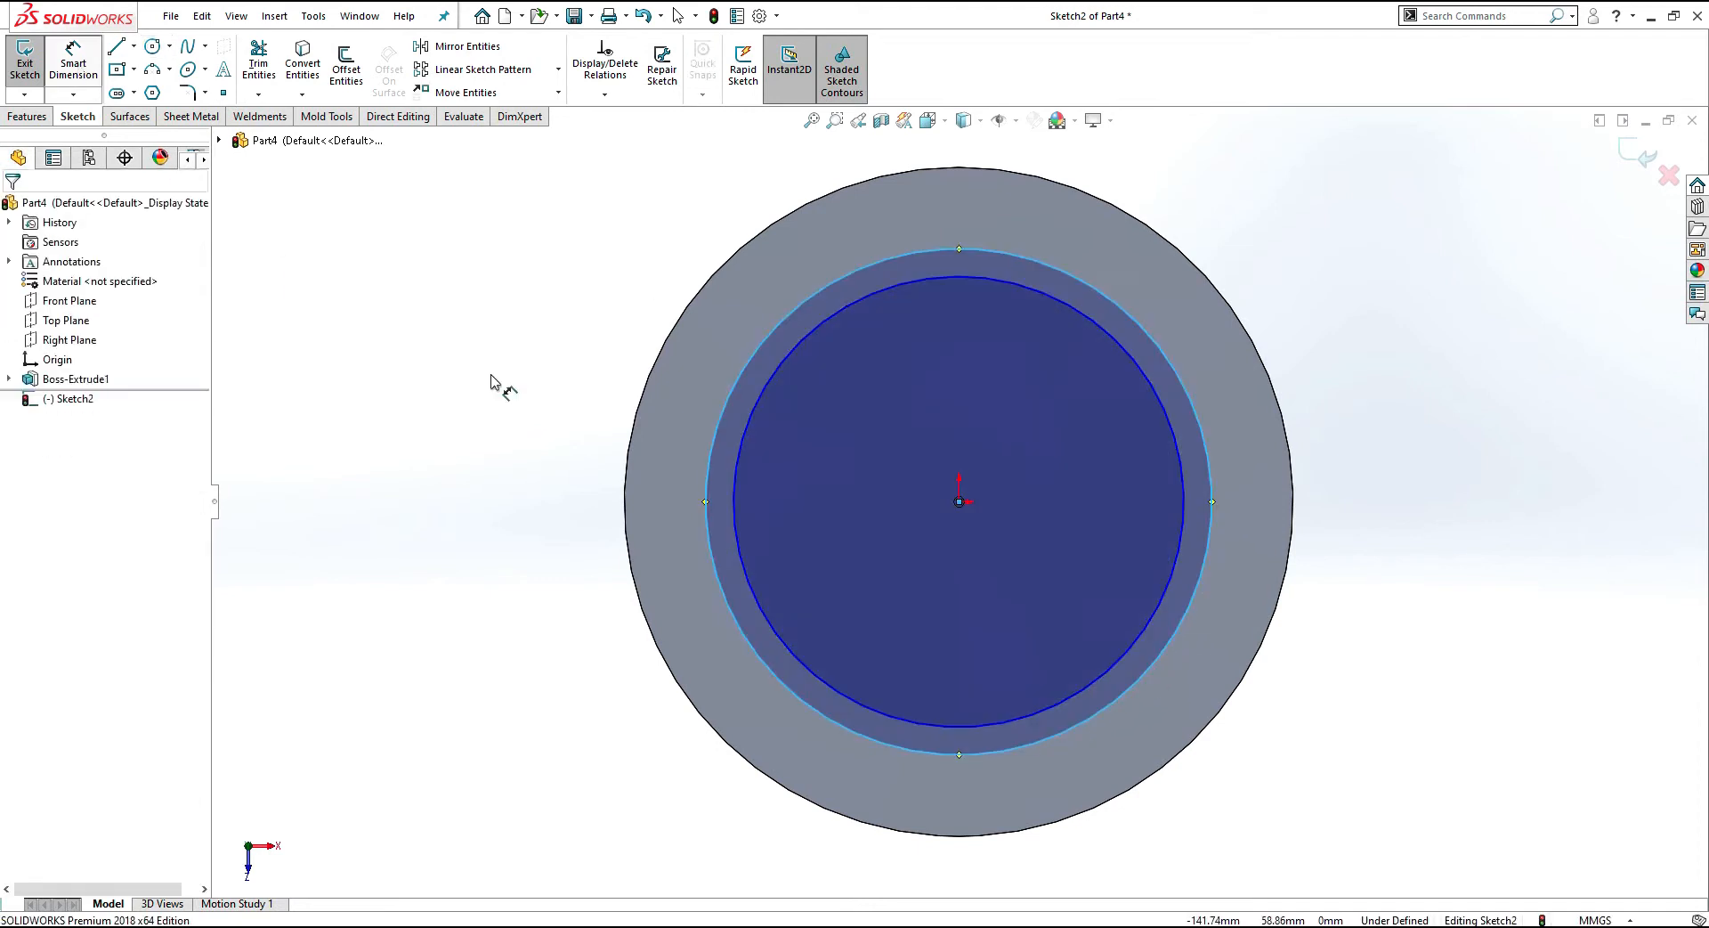
left_click(711, 456)
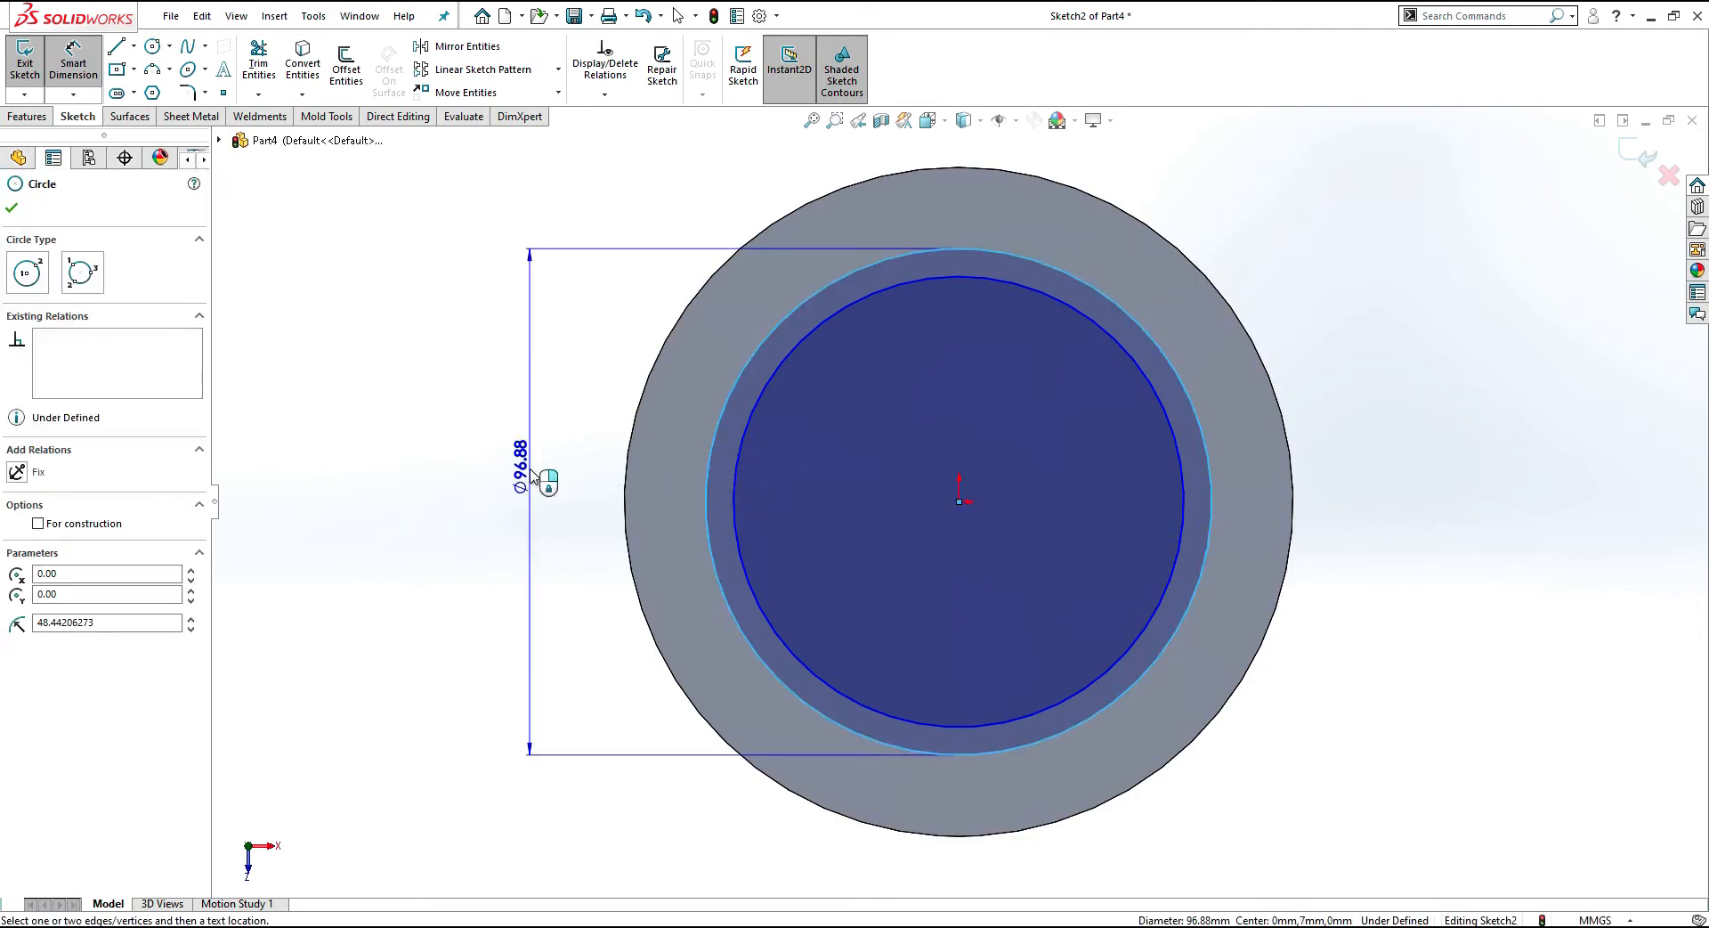
left_click(532, 478)
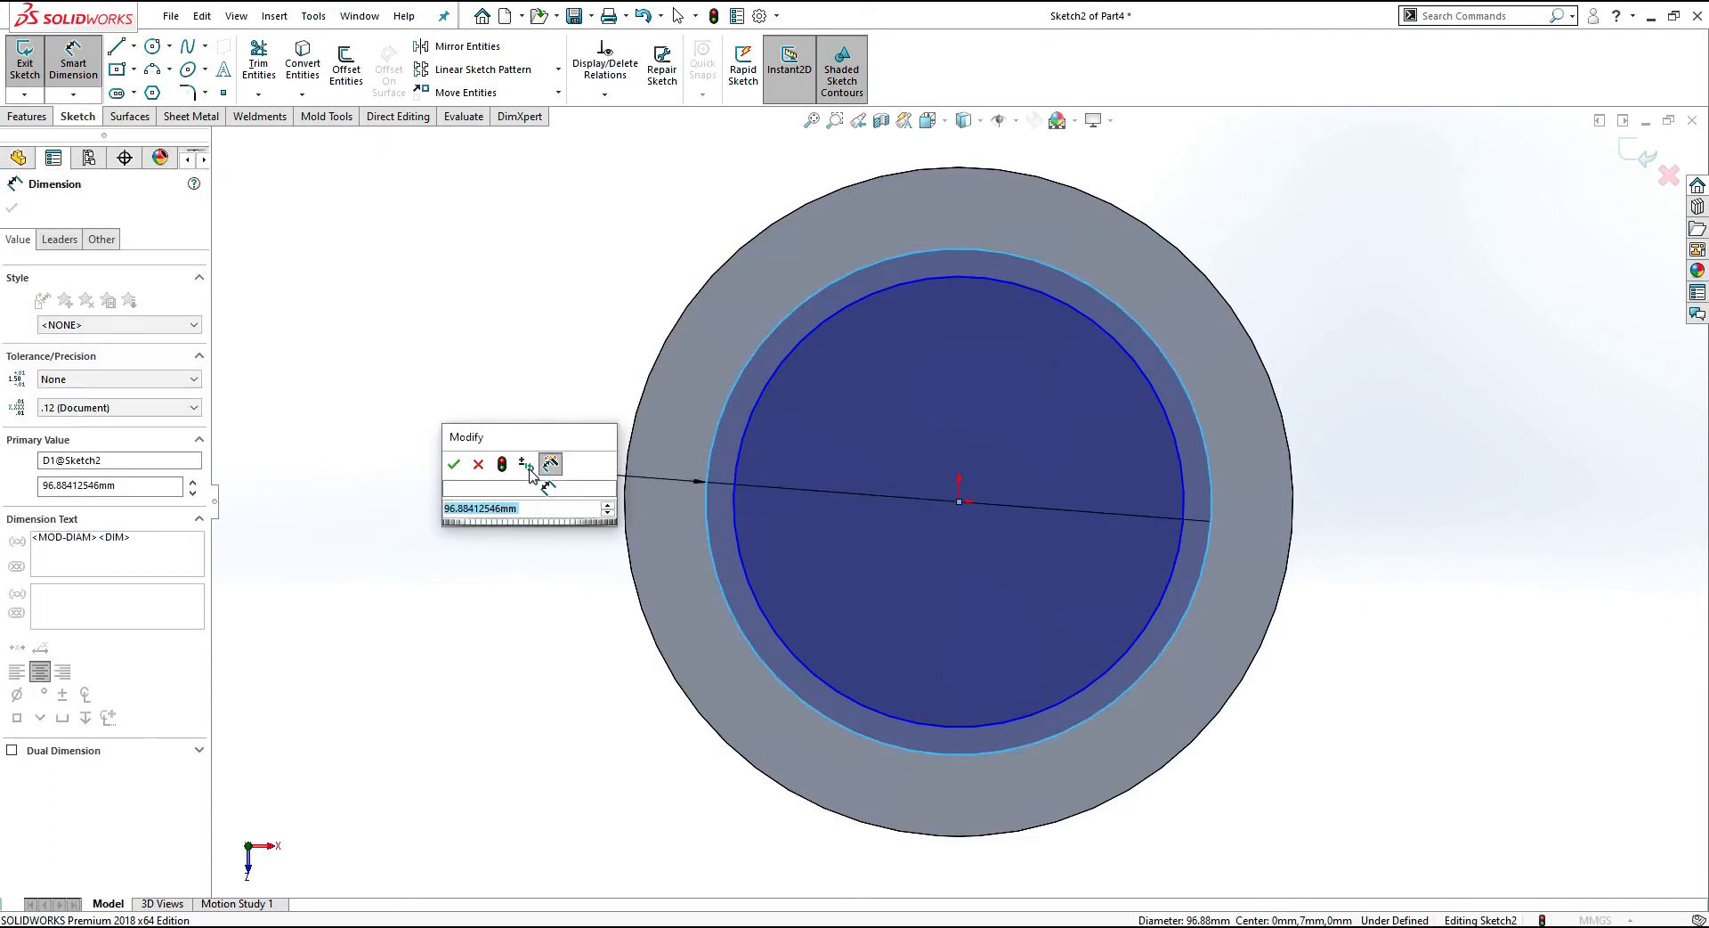
type("85")
key("Return")
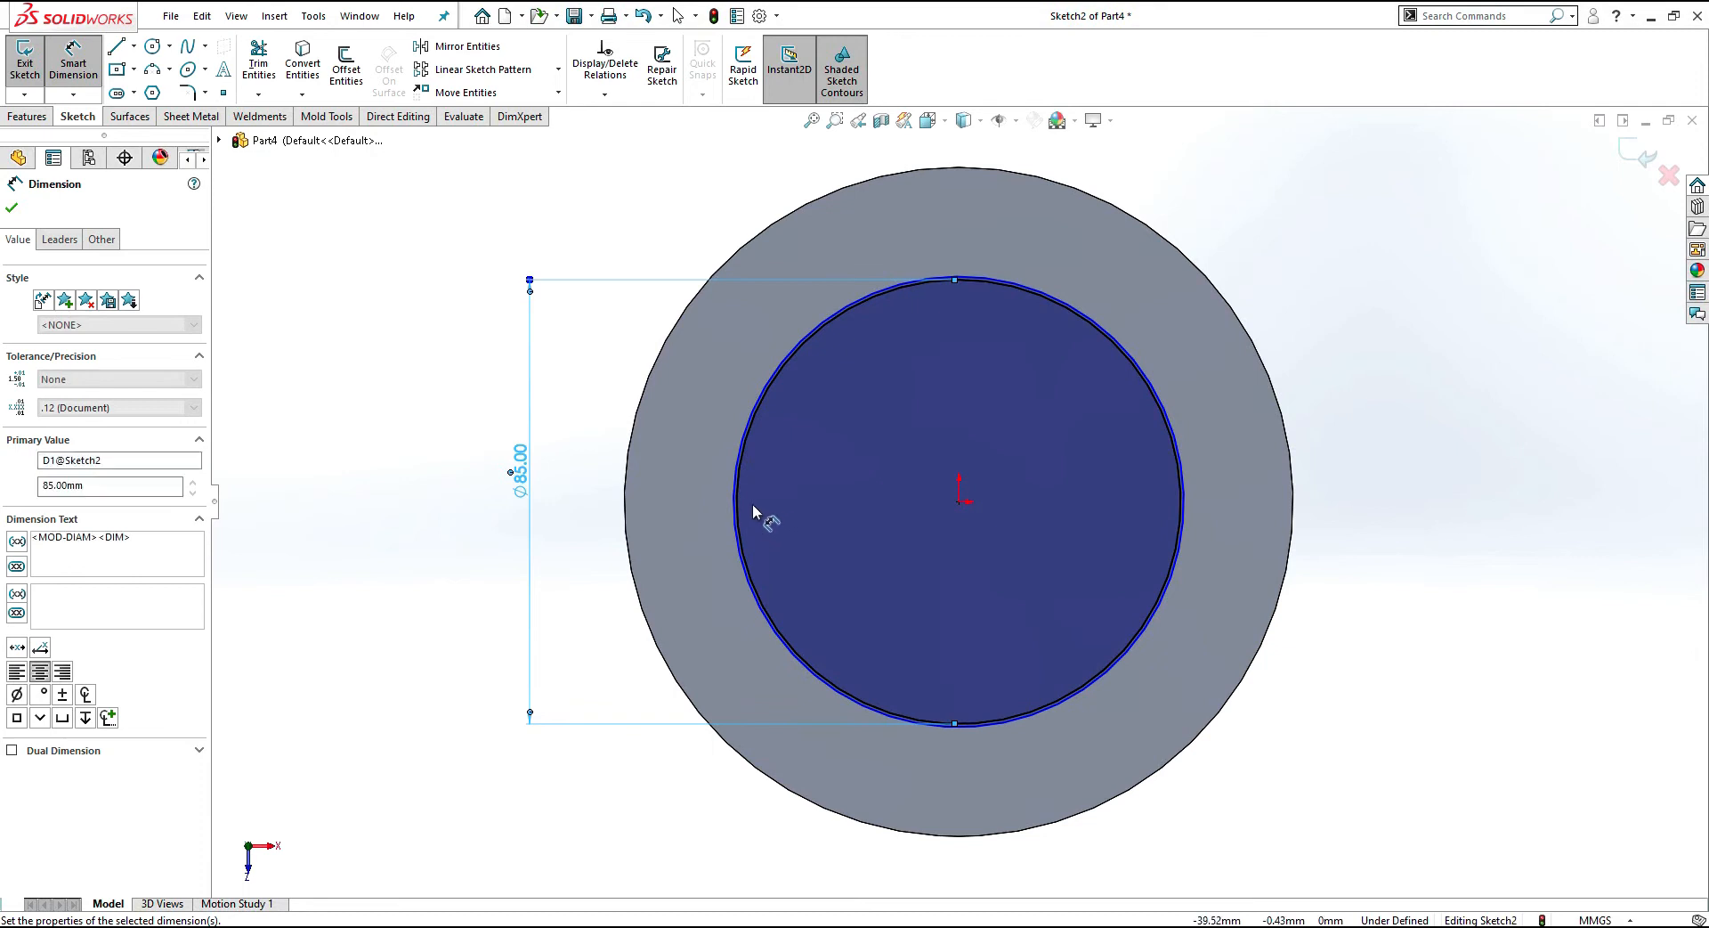
Step: Dimension the inner concentric circle's diameter as 75 mm
left_click(735, 507)
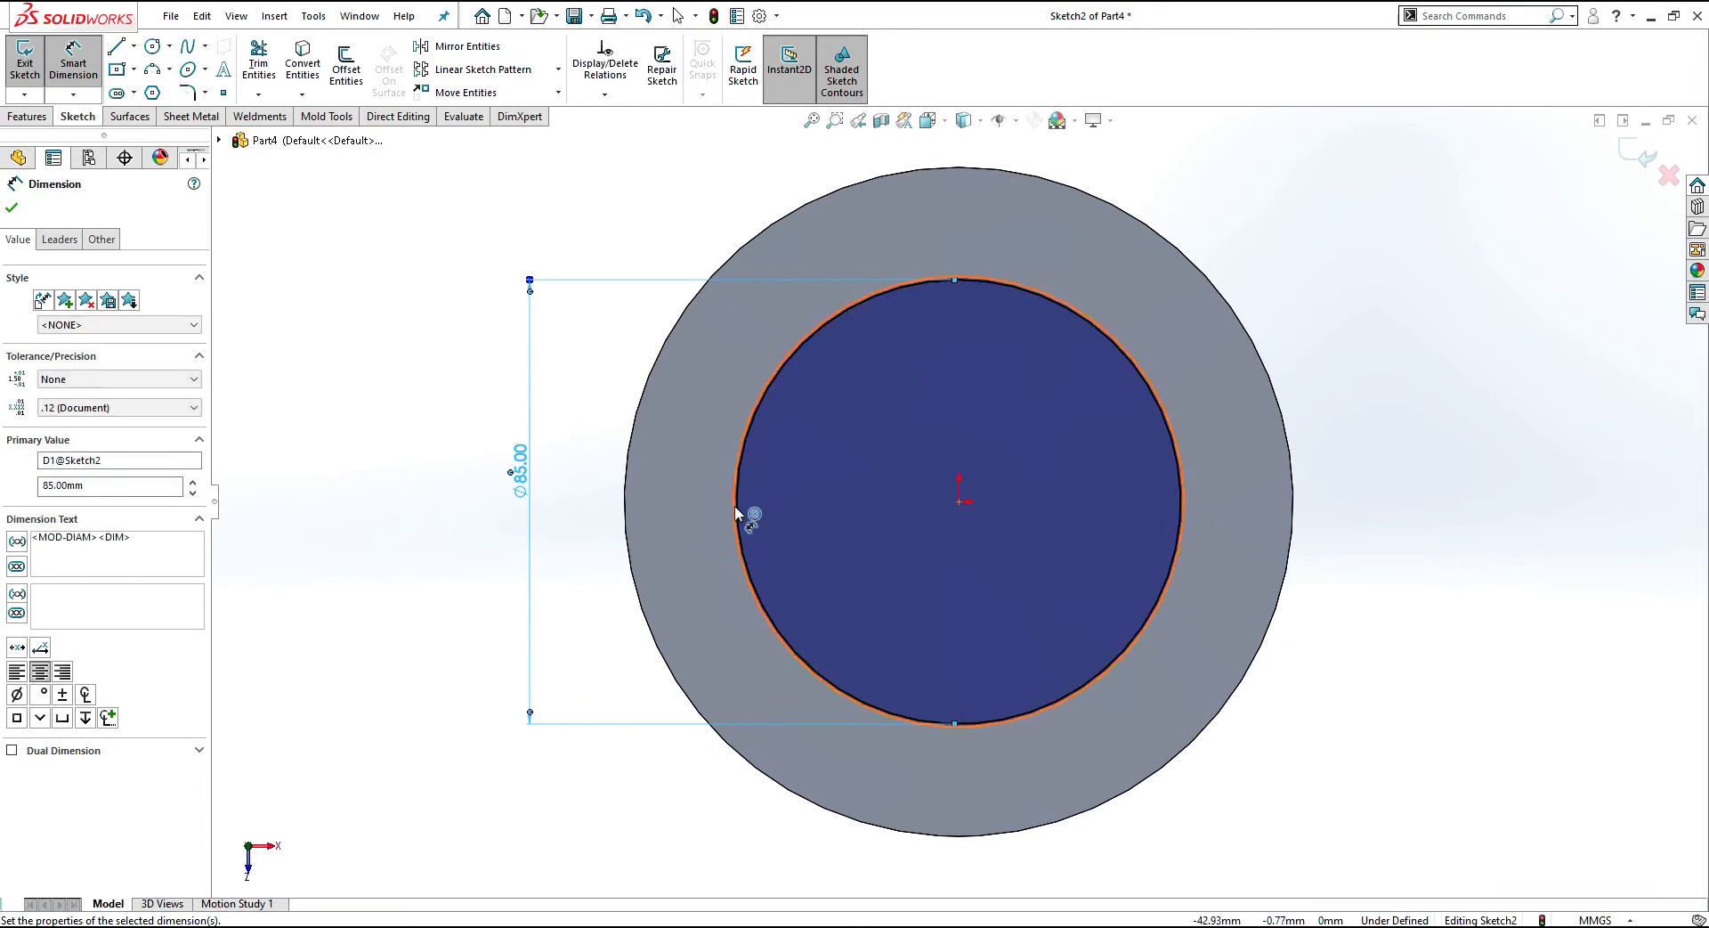
left_click(460, 516)
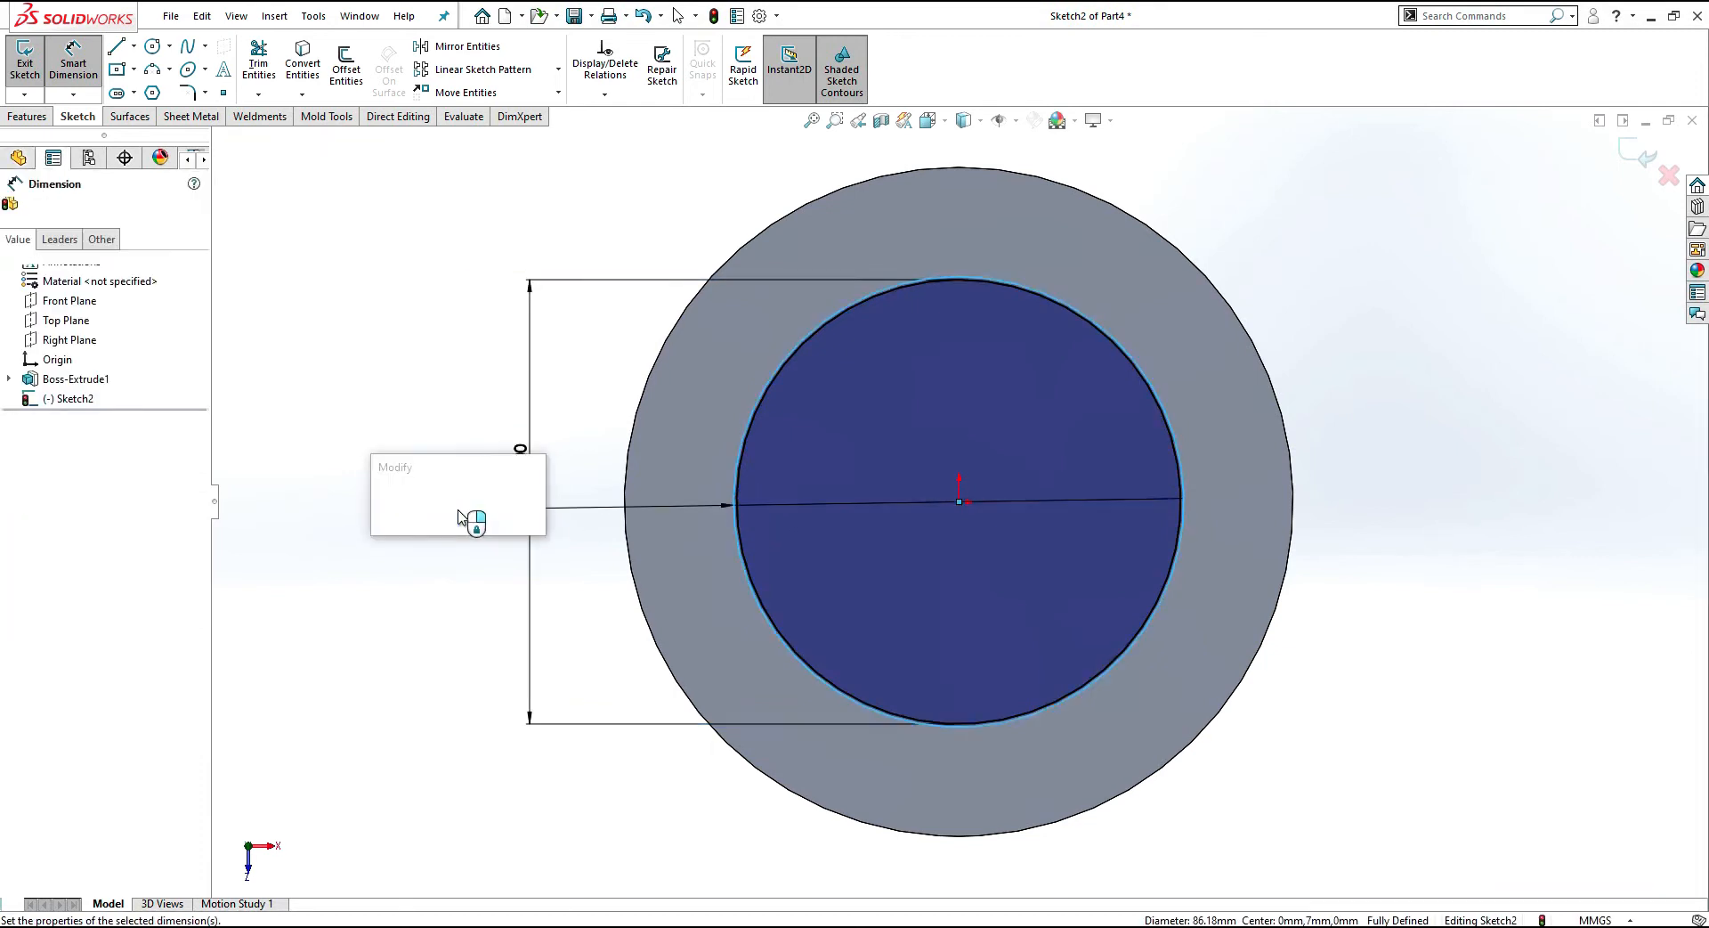
type("75")
key("Return")
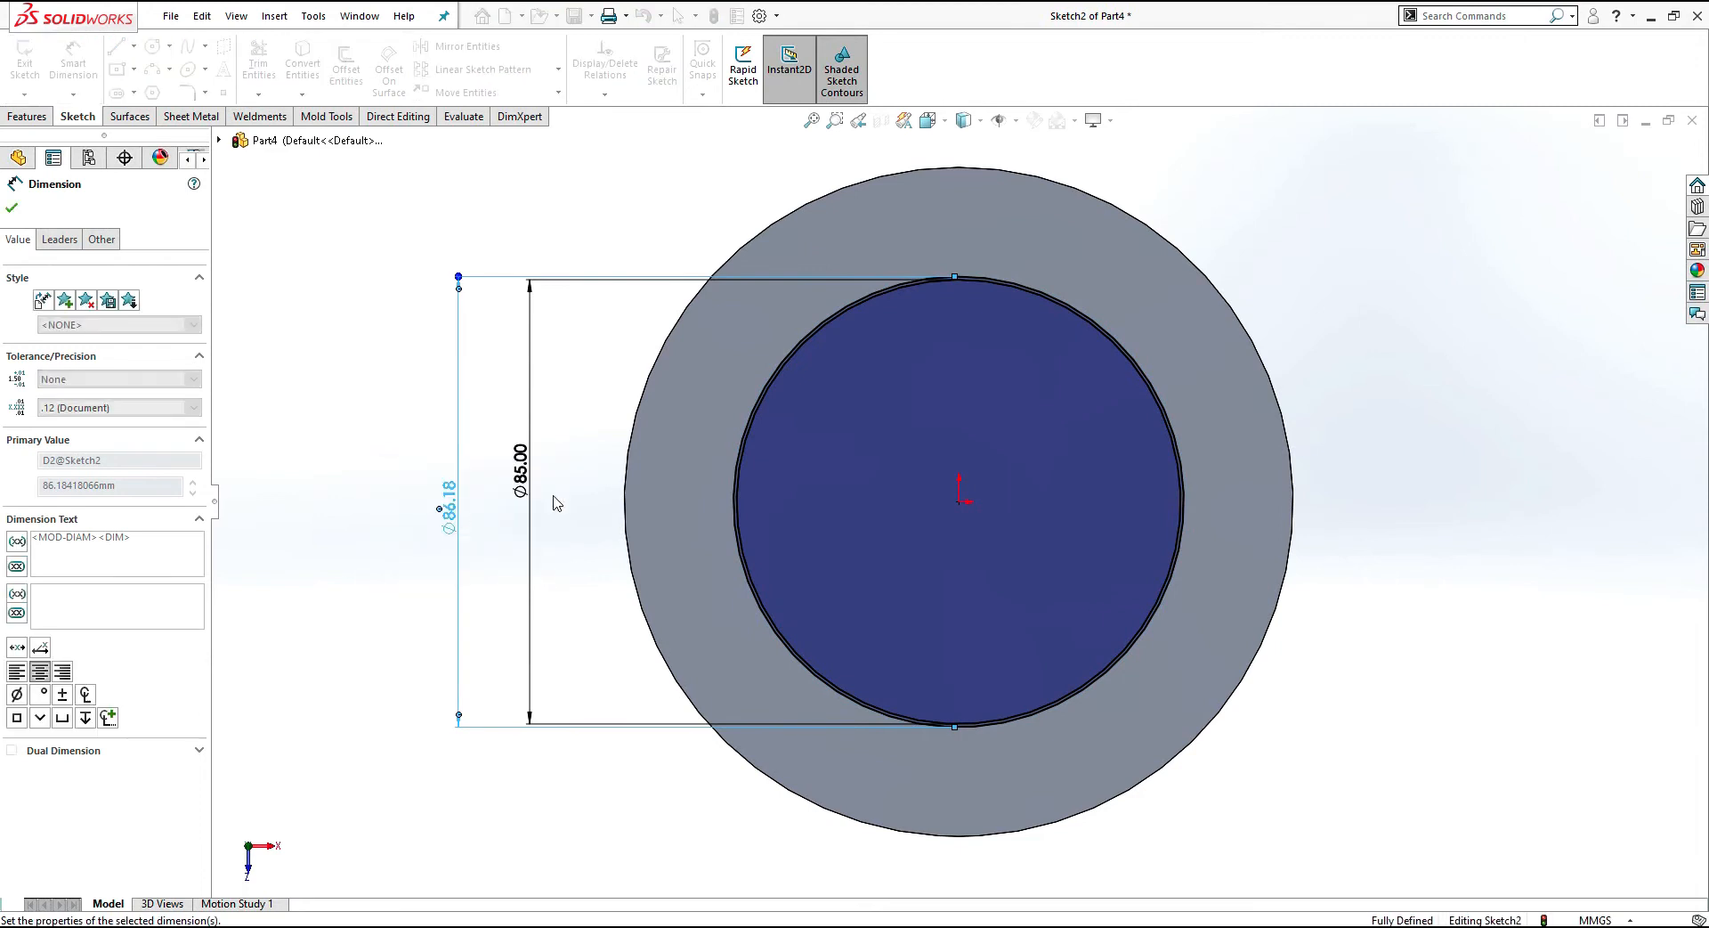
key("Escape")
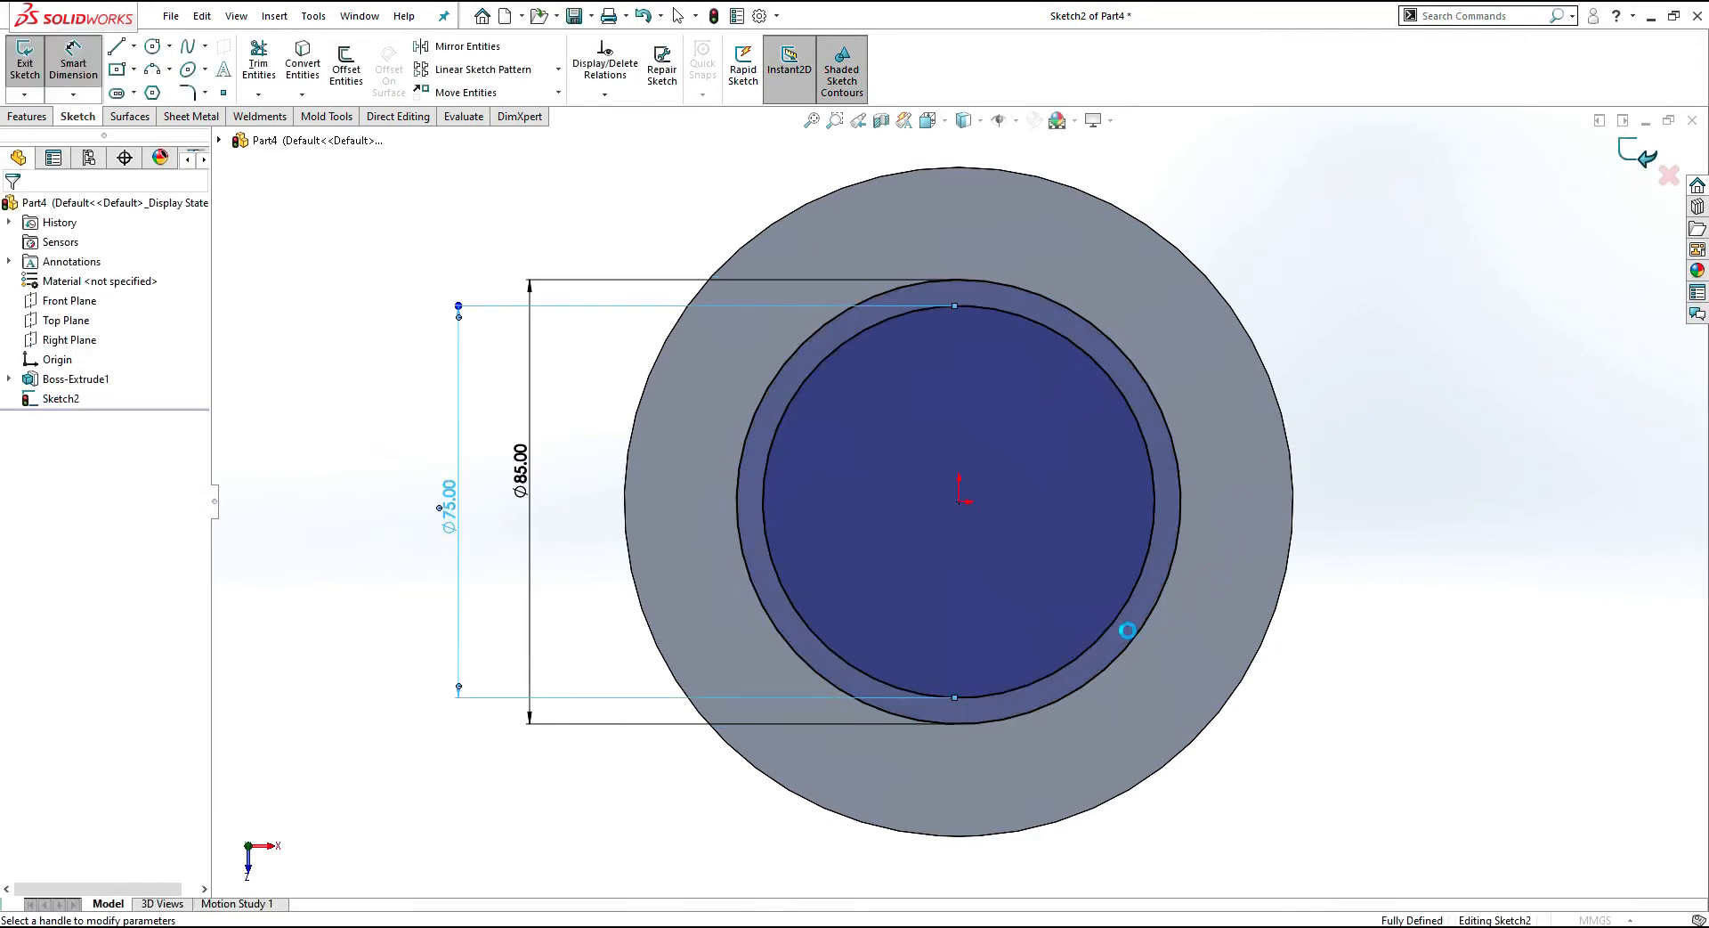
Step: Extrude the ring profile between the 75 mm and 85 mm circles 12 mm upward from the disc, merged with the body
middle_click_drag(991, 565, 1012, 367)
key("alt+Tab")
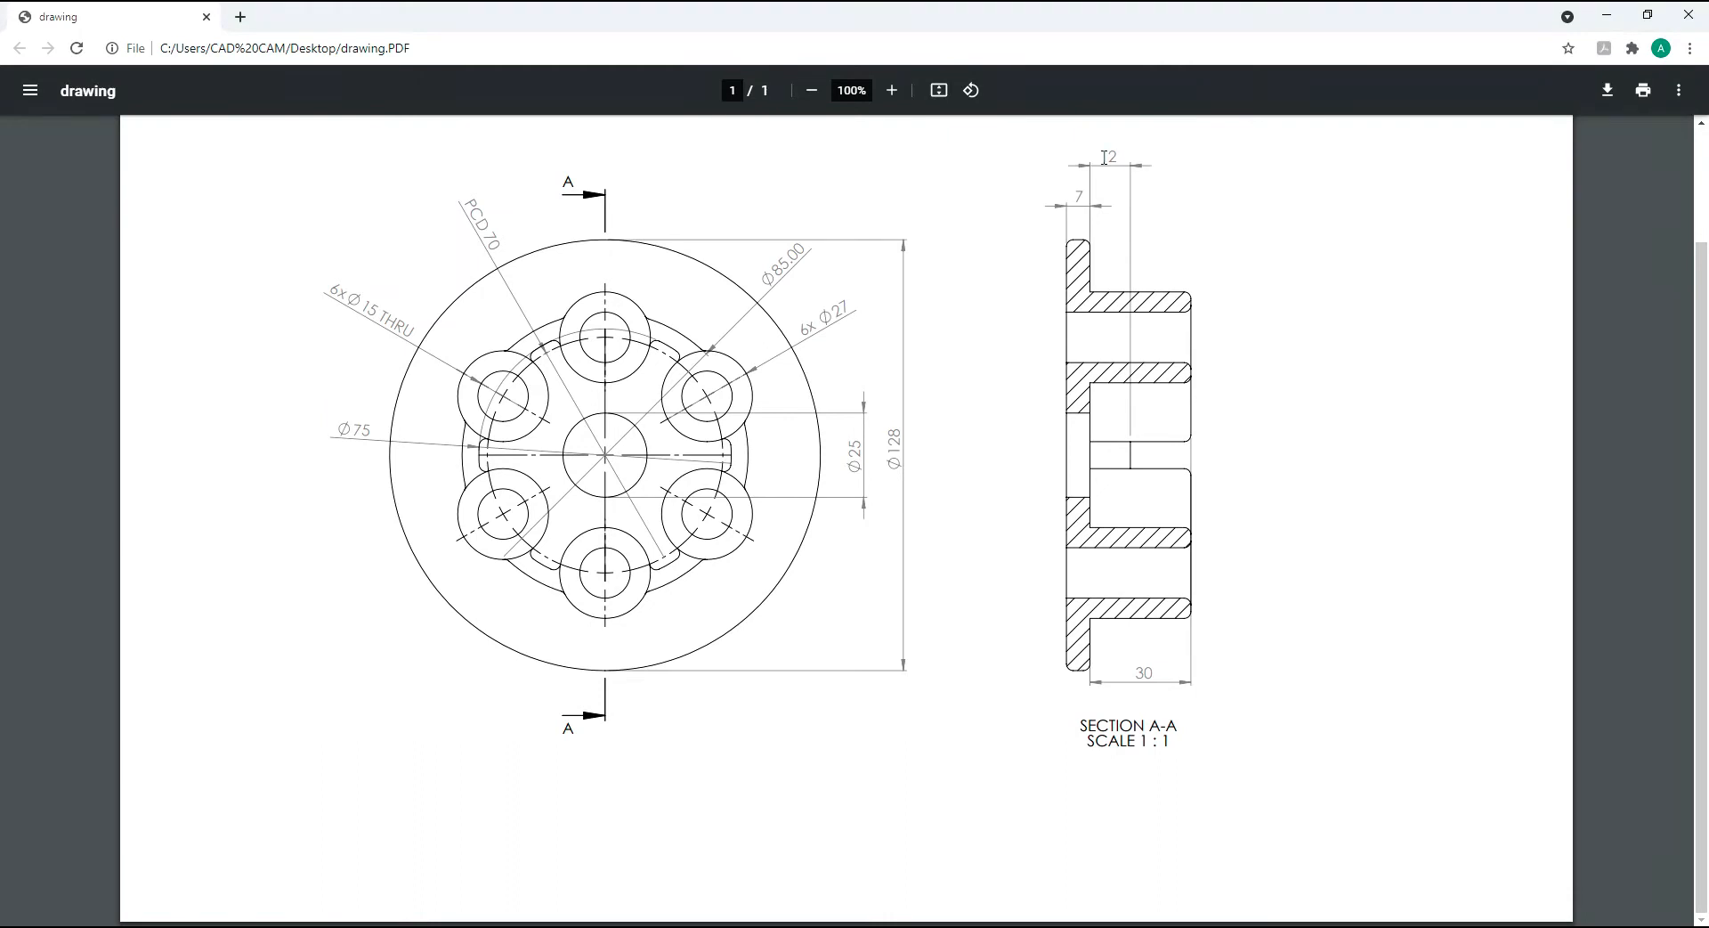
key("alt+Tab")
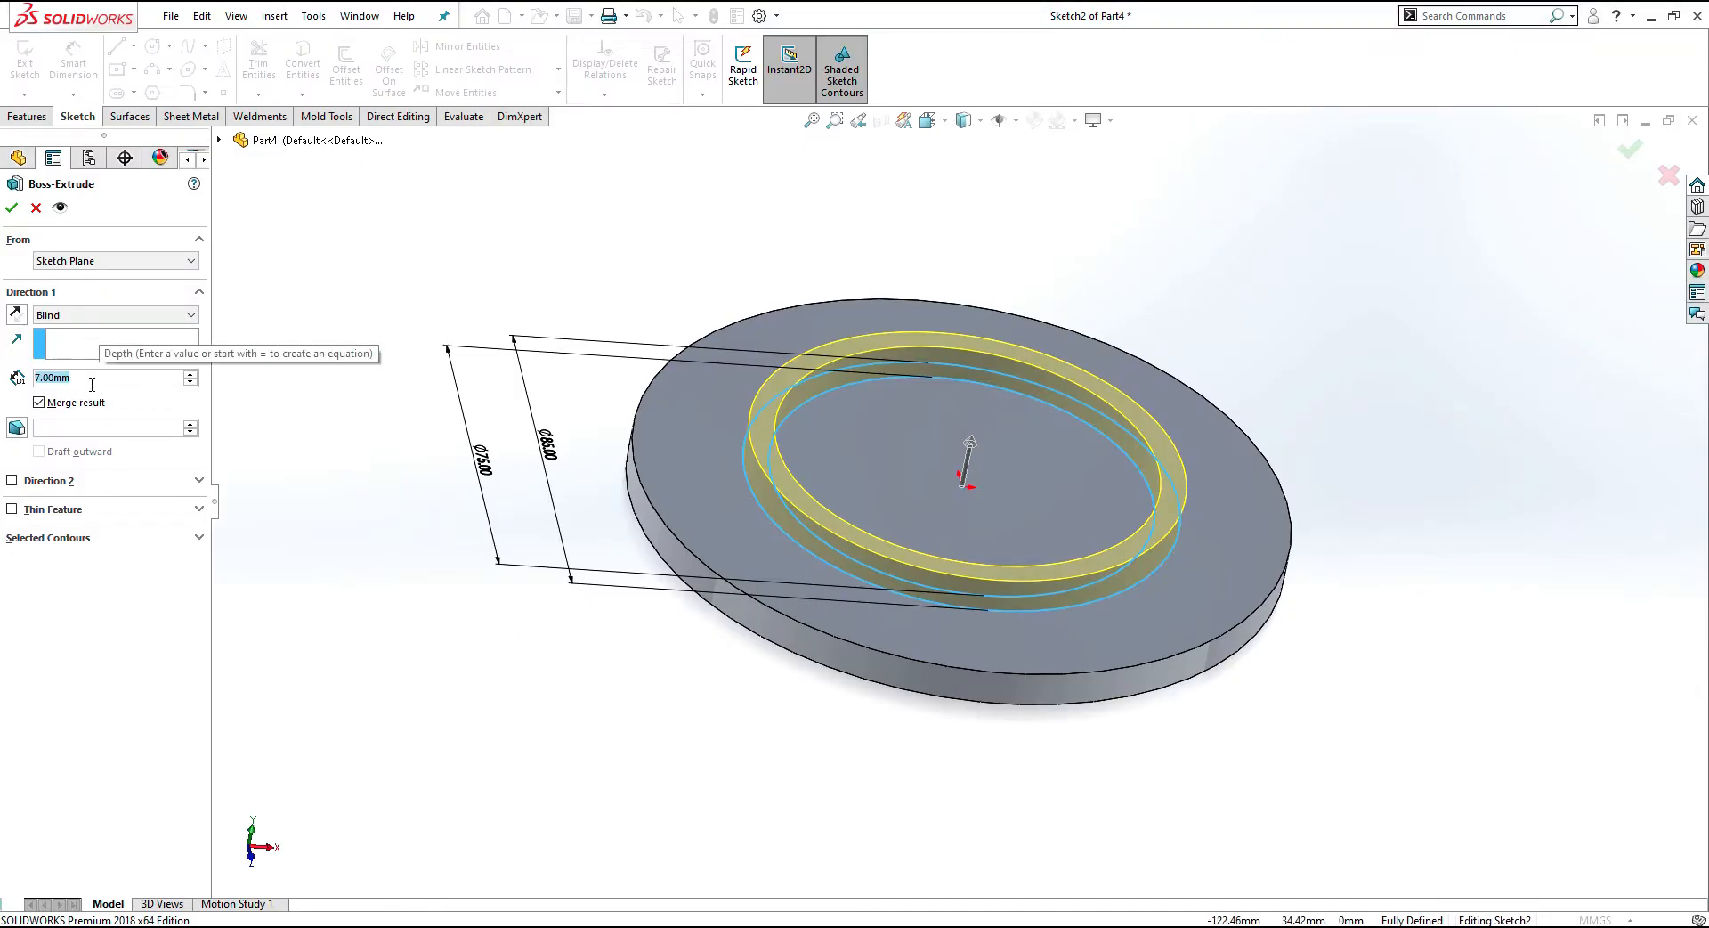
type("12")
key("Return")
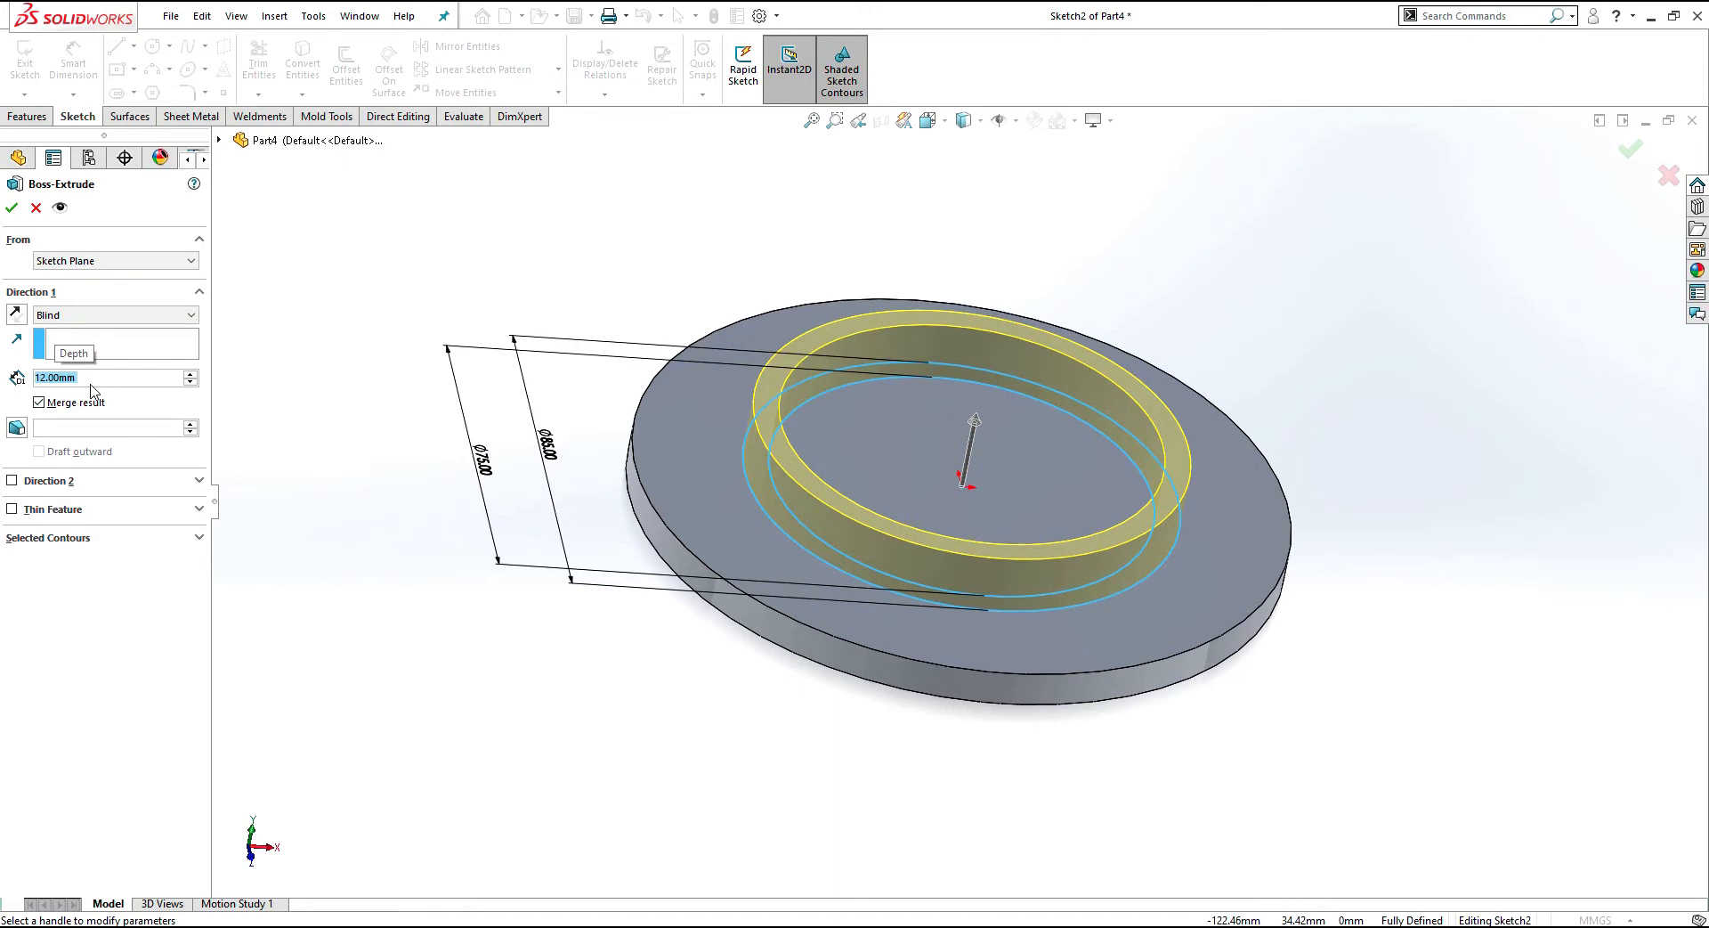
left_click(13, 208)
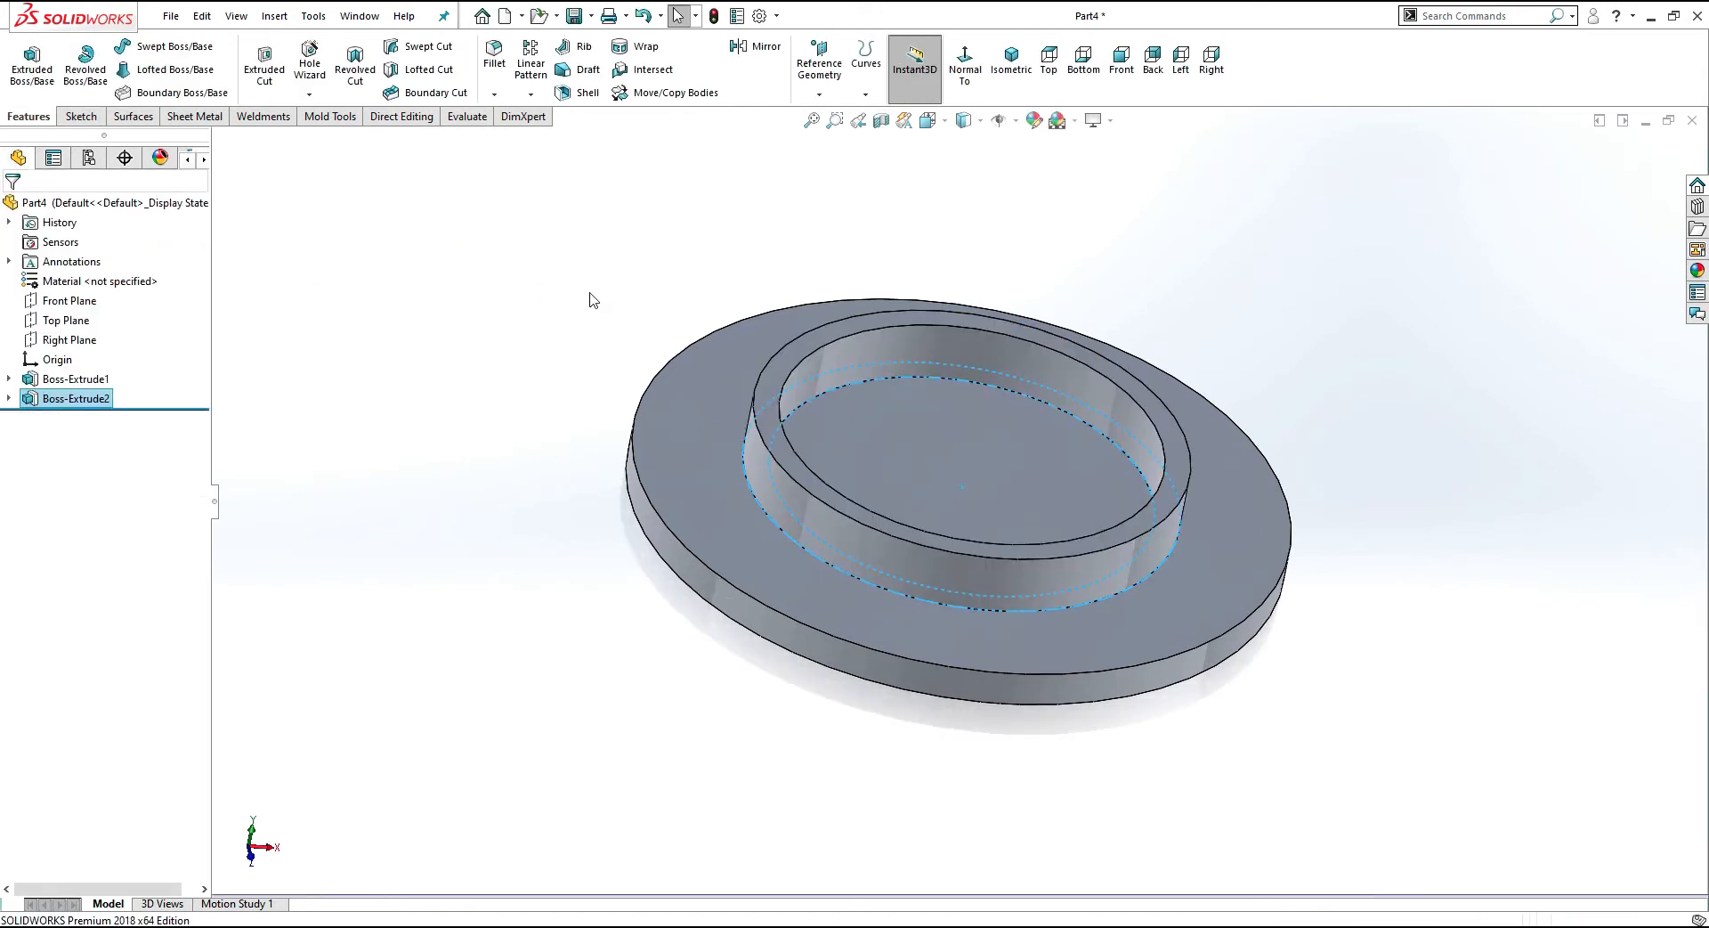
Step: Start an extruded cut on the disc face inside the ring and sketch a circle about 31 mm in diameter at the origin
key("alt+Tab")
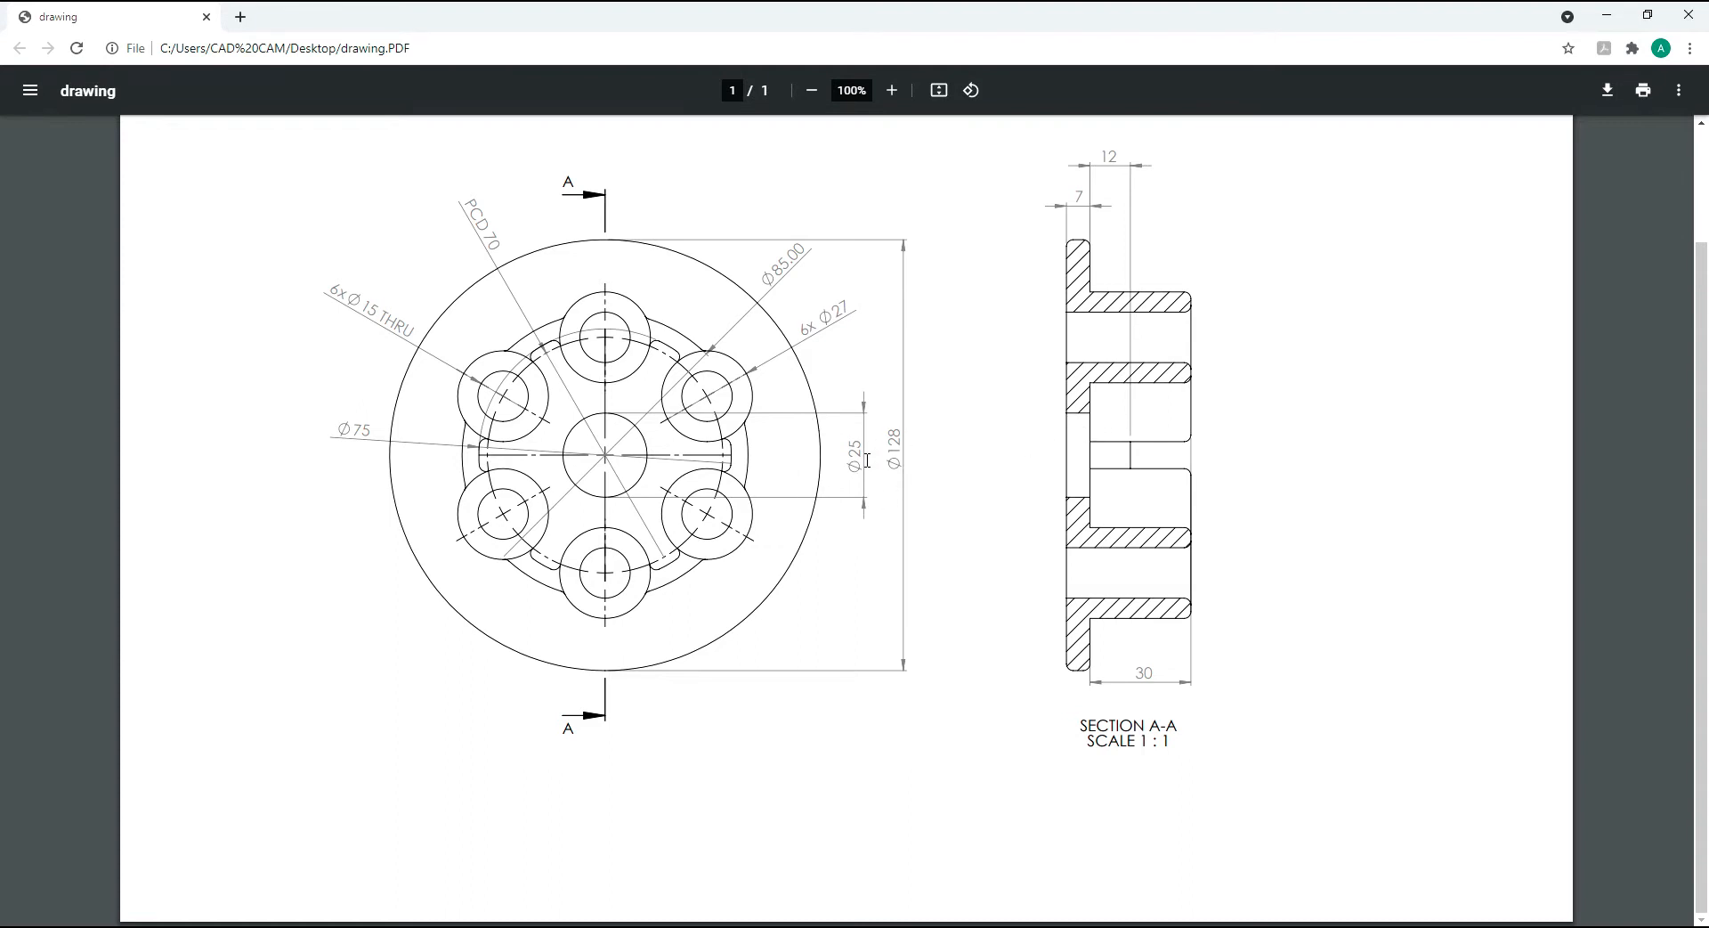
key("alt+Tab")
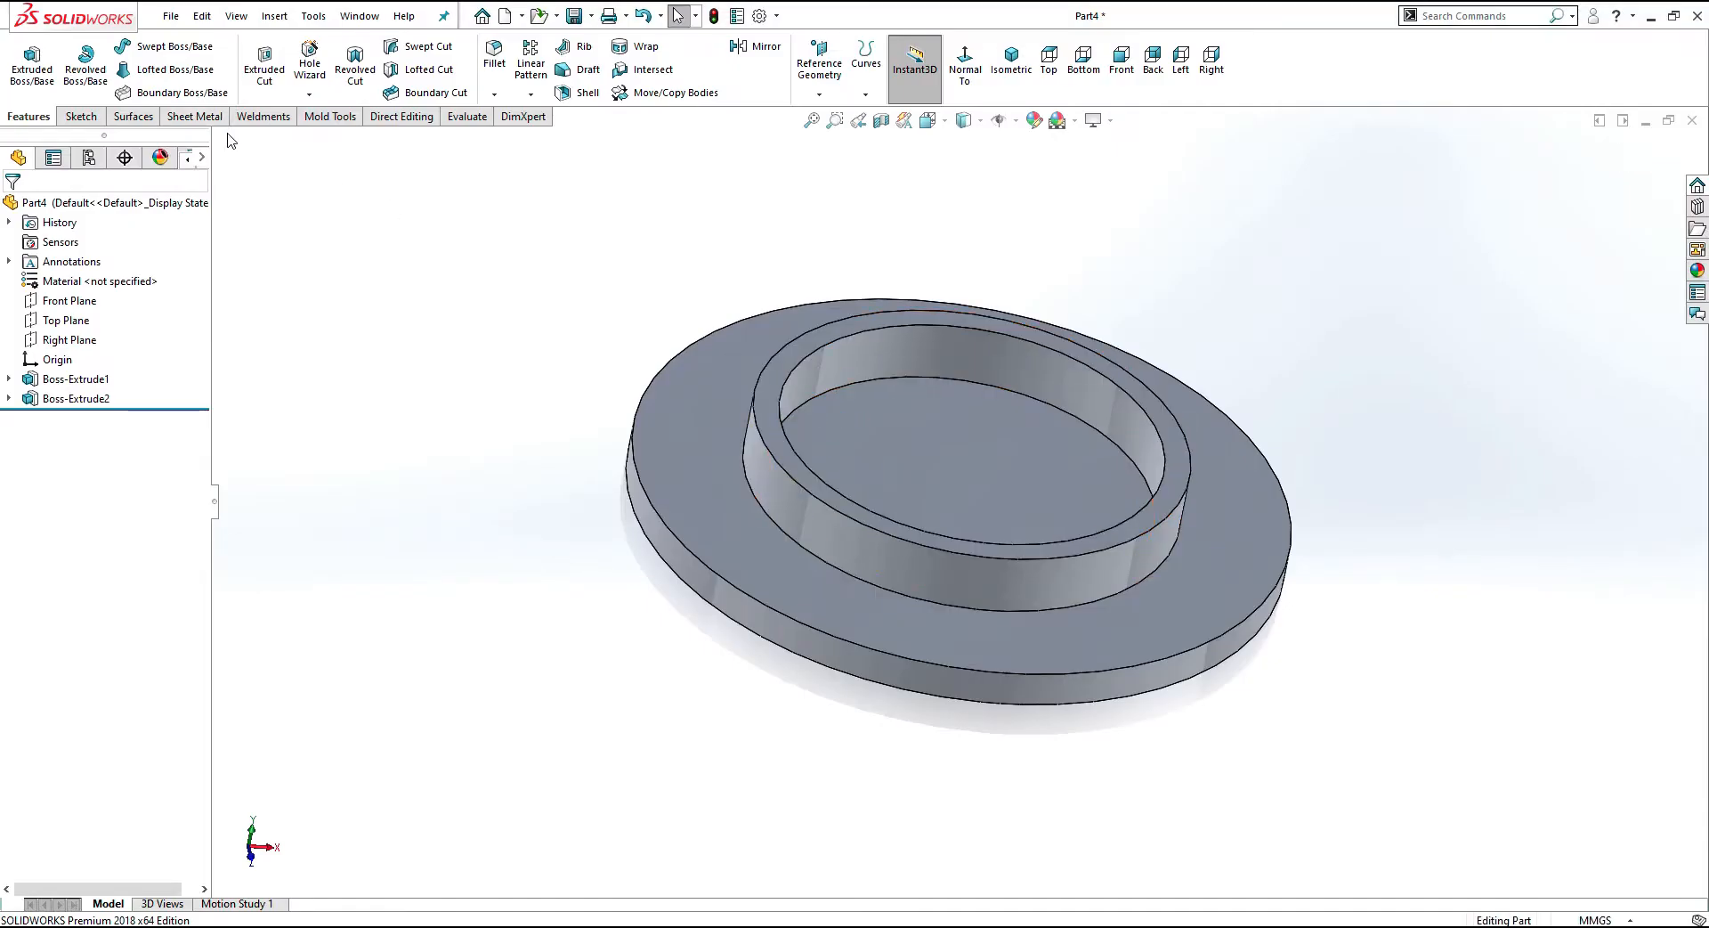
left_click(267, 82)
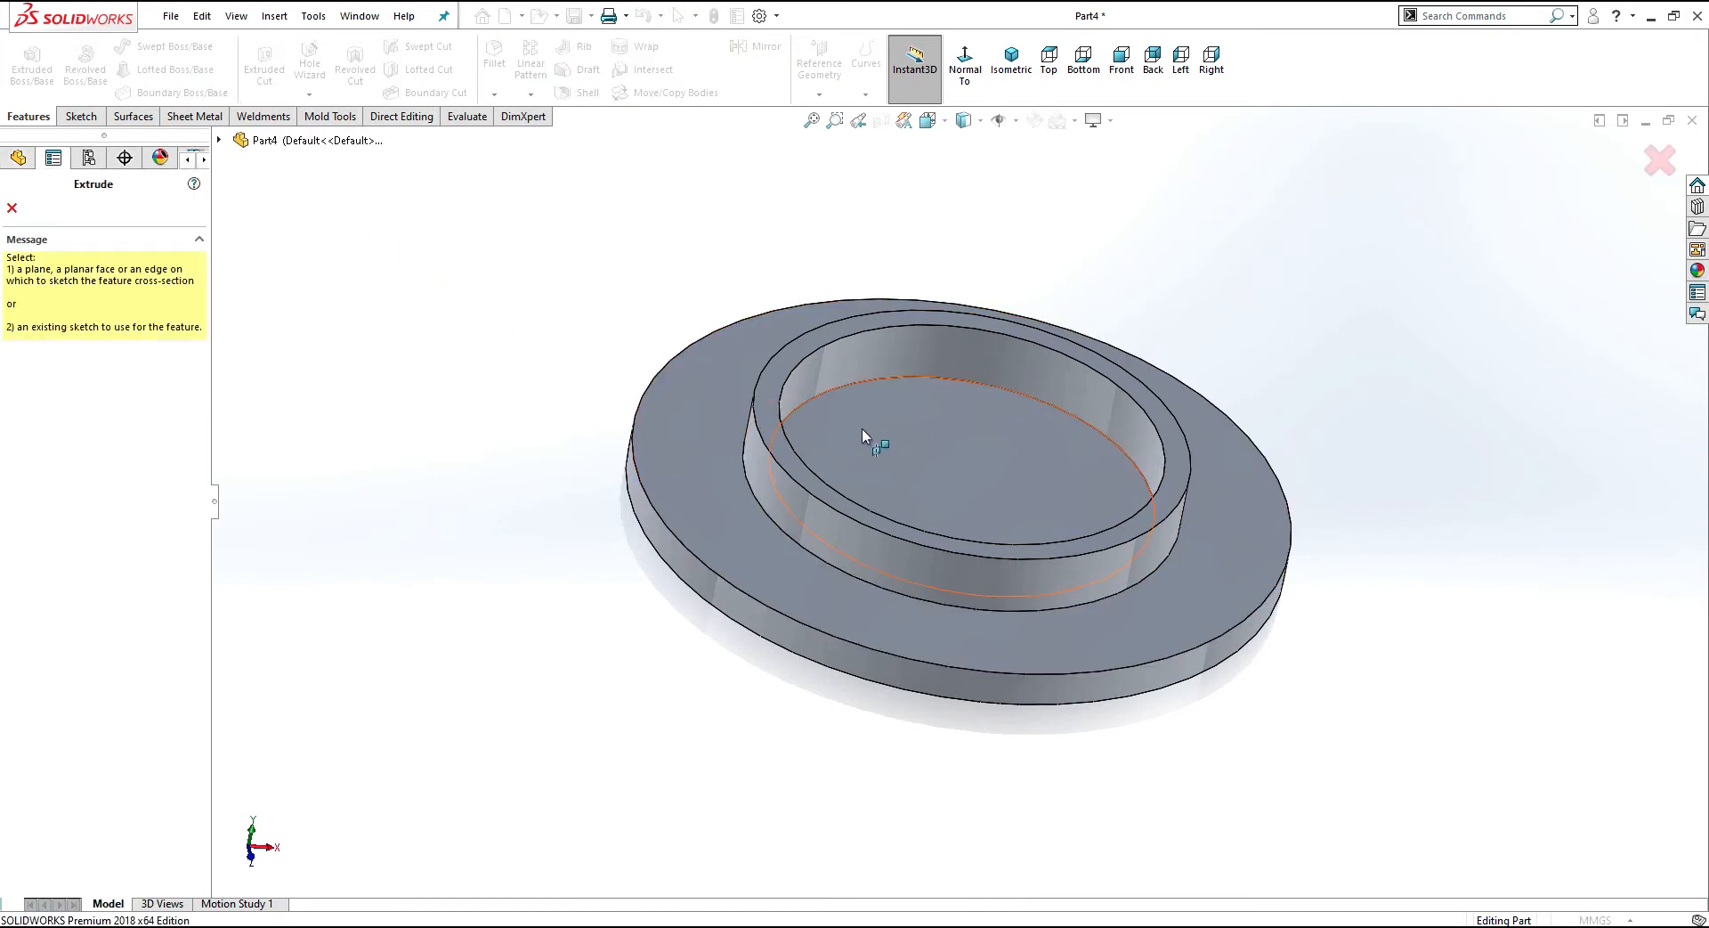
left_click(889, 430)
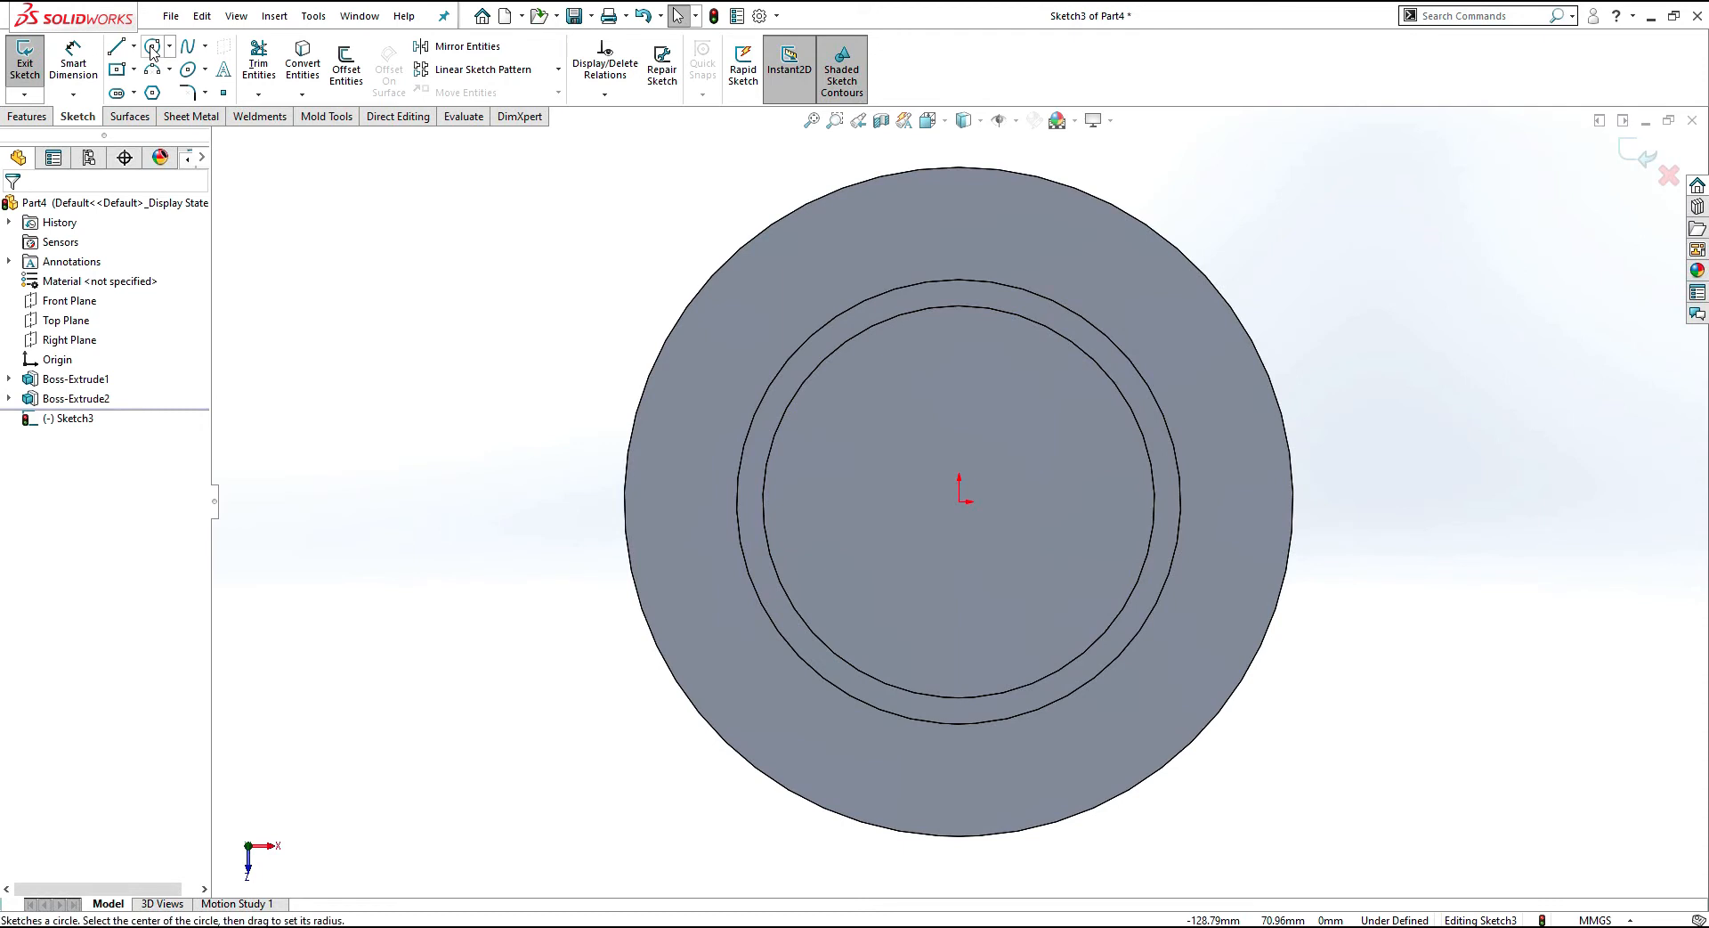
left_click(960, 502)
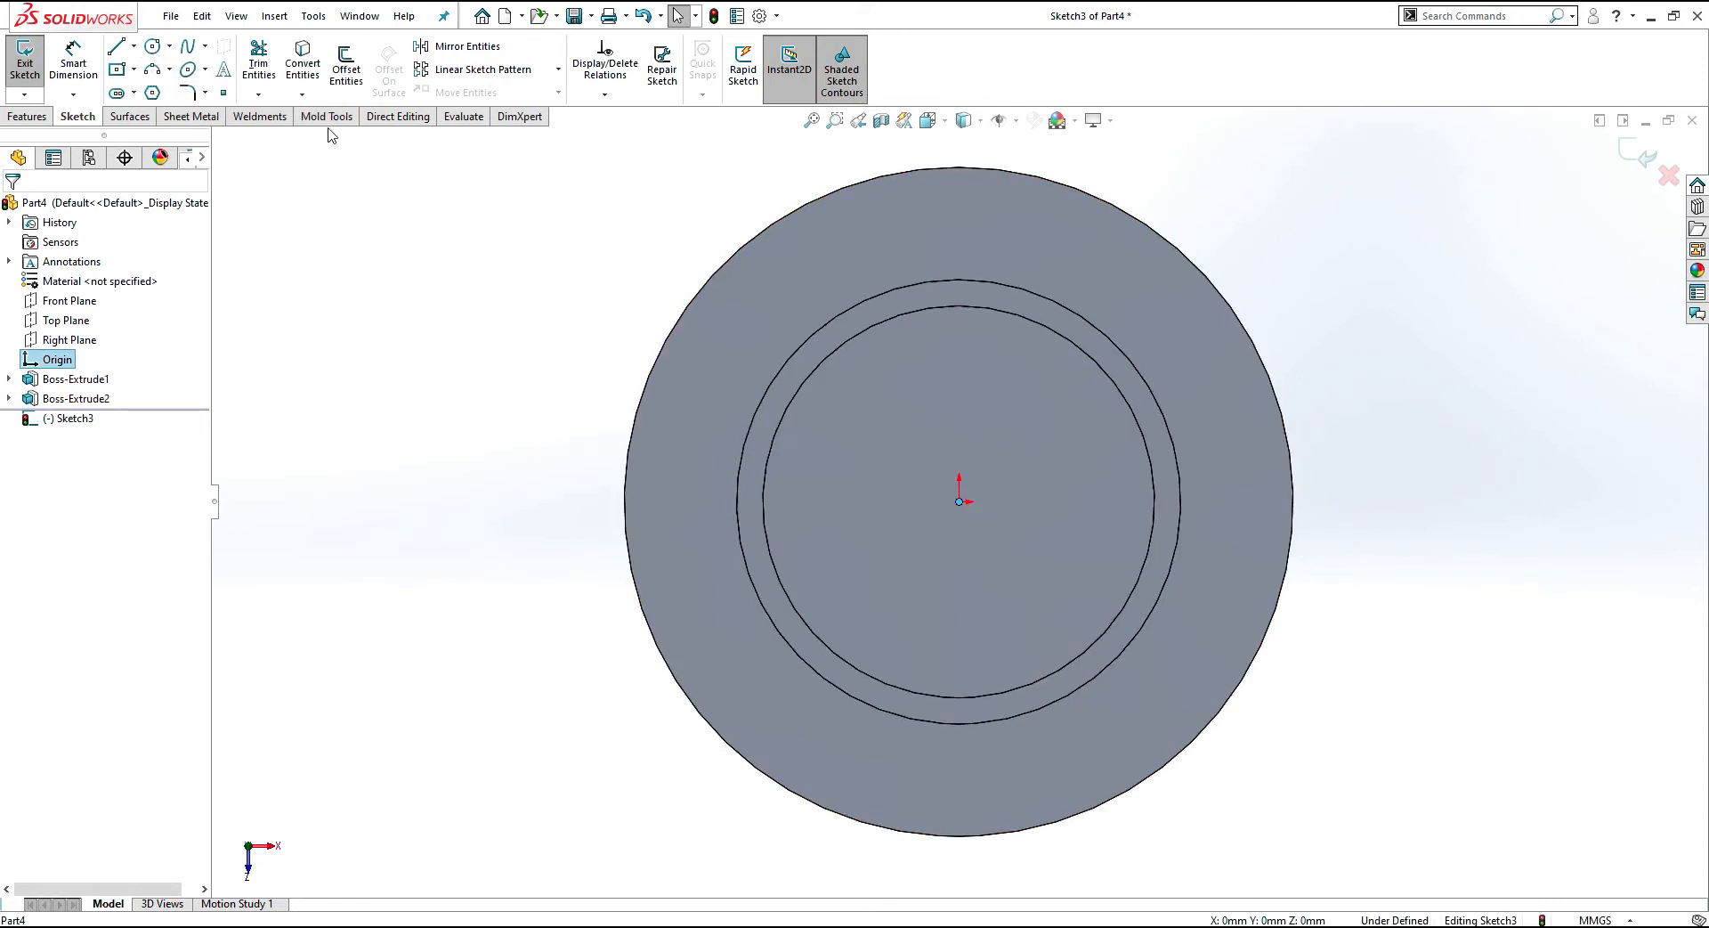
left_click(152, 45)
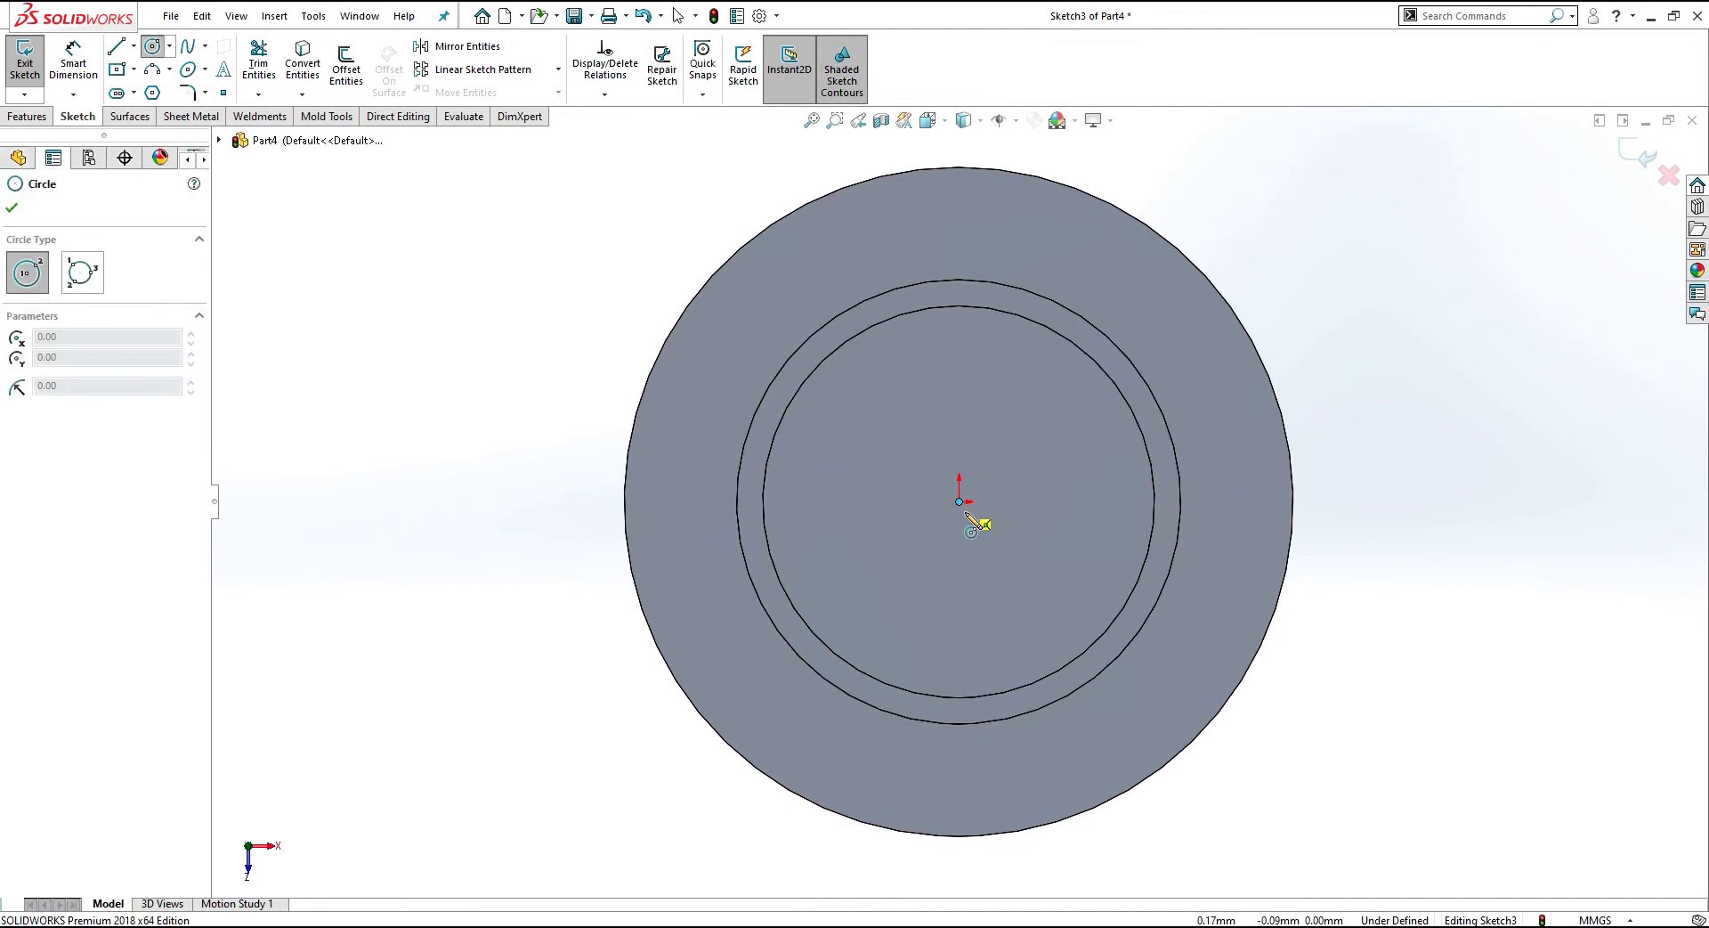
left_click(960, 502)
left_click(1007, 563)
Step: Dimension the central circle's diameter as 25 mm
left_click(73, 62)
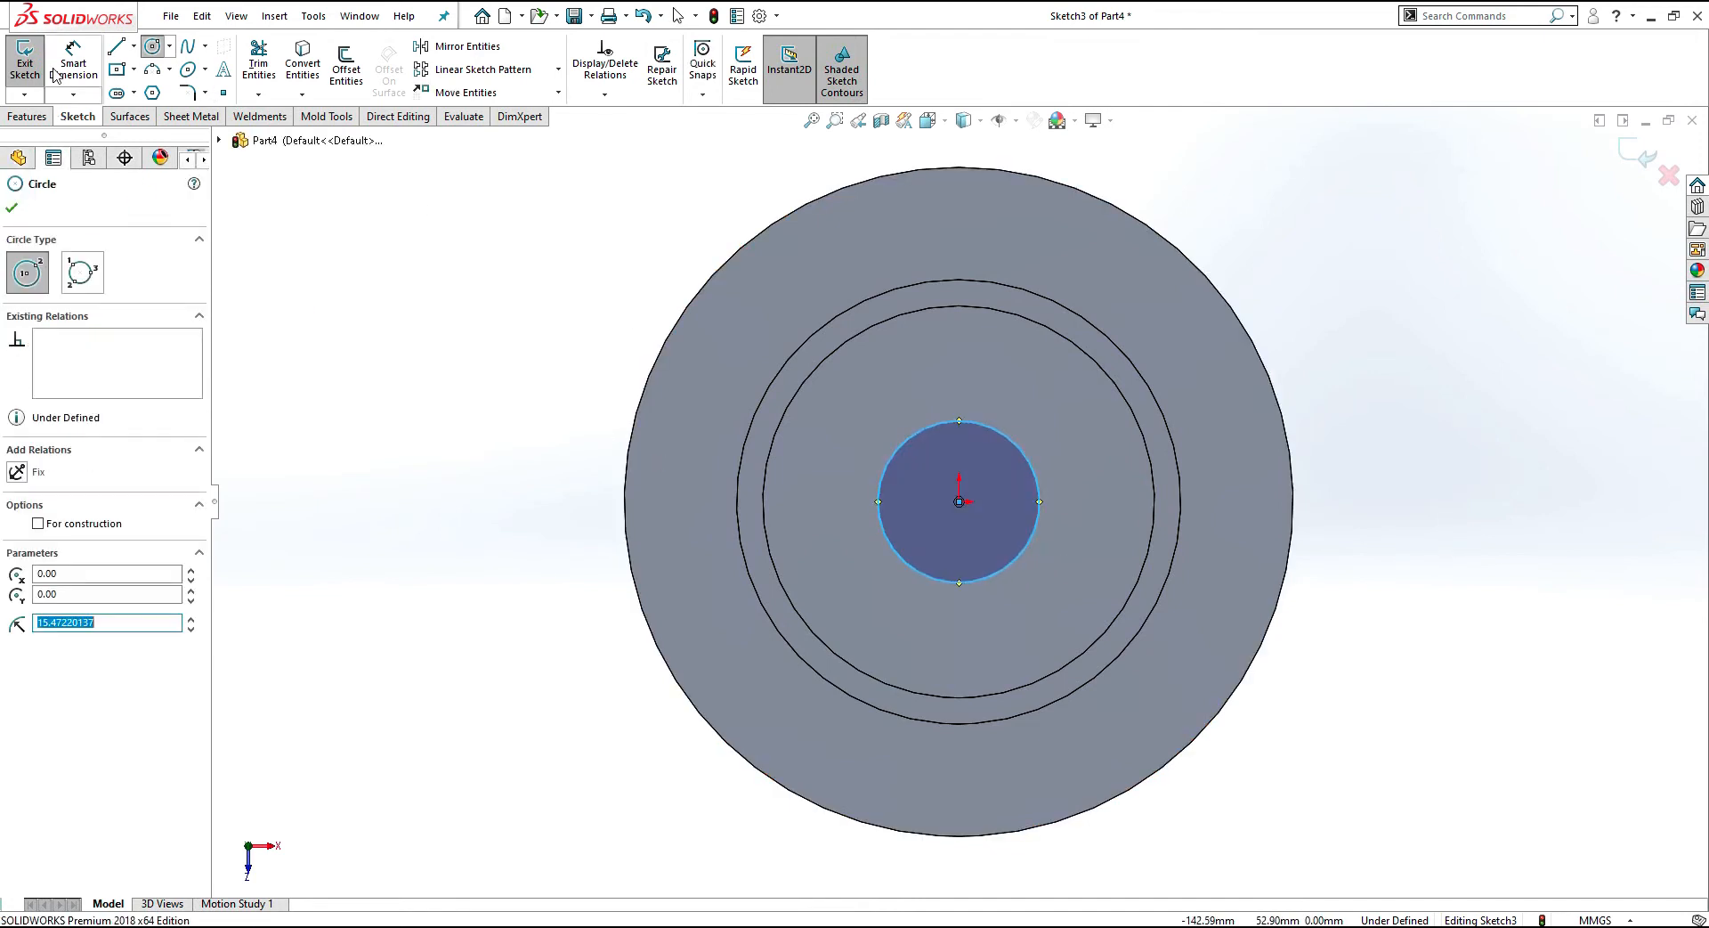
left_click(882, 503)
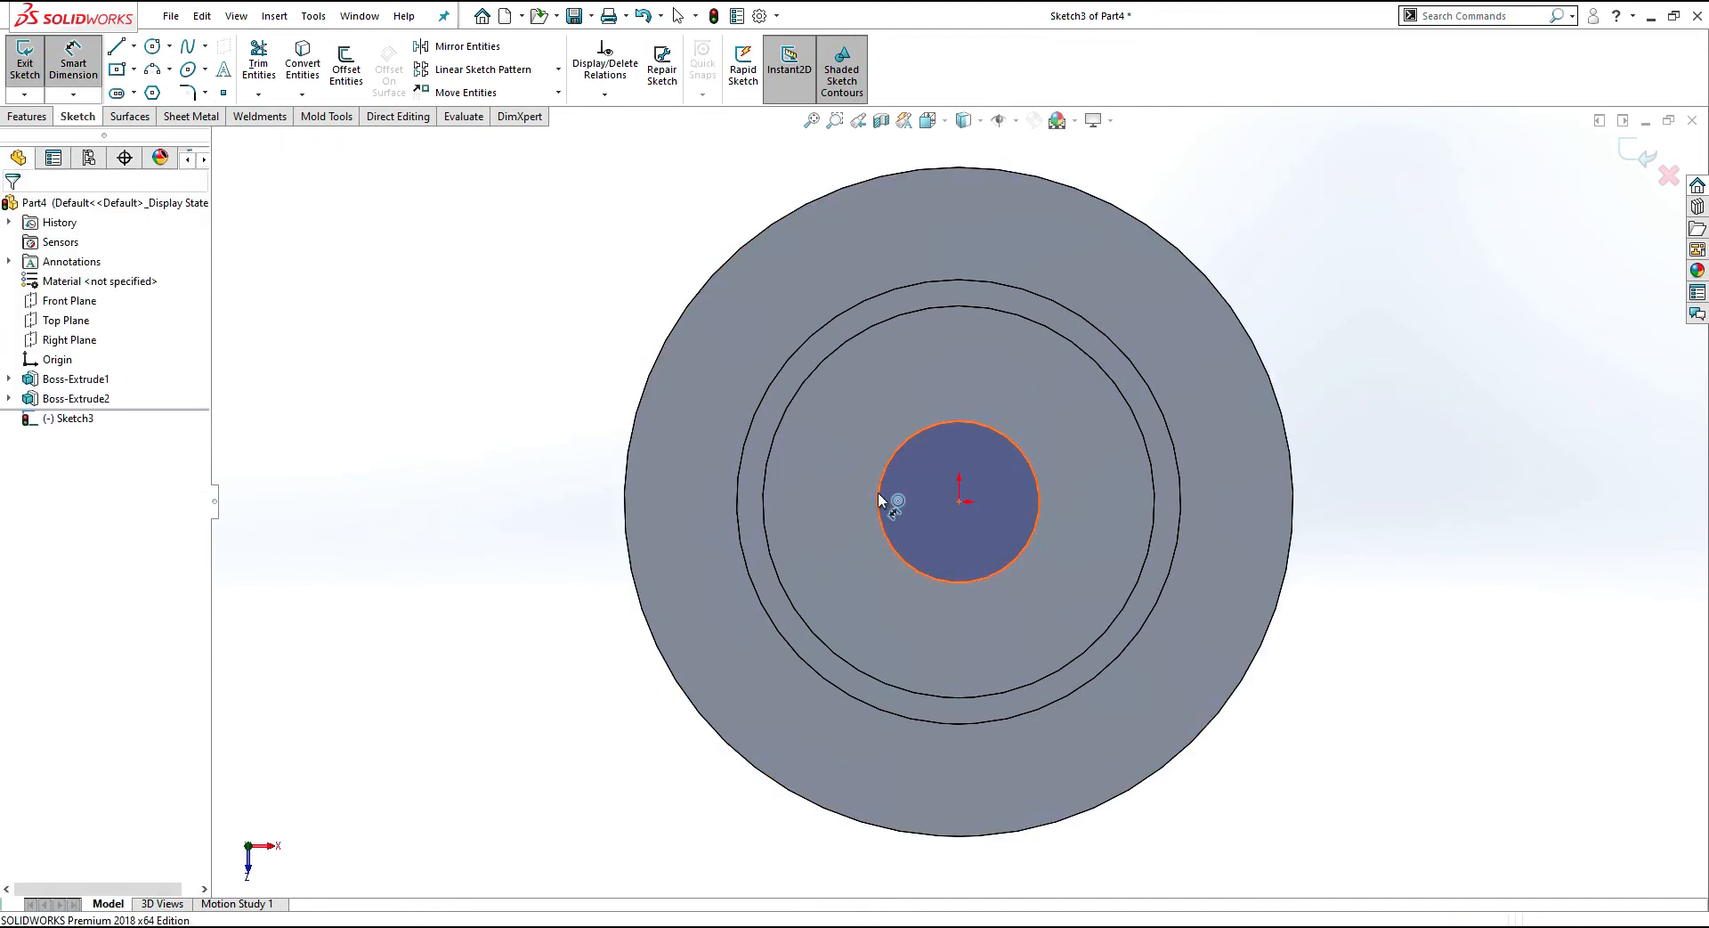
left_click(552, 503)
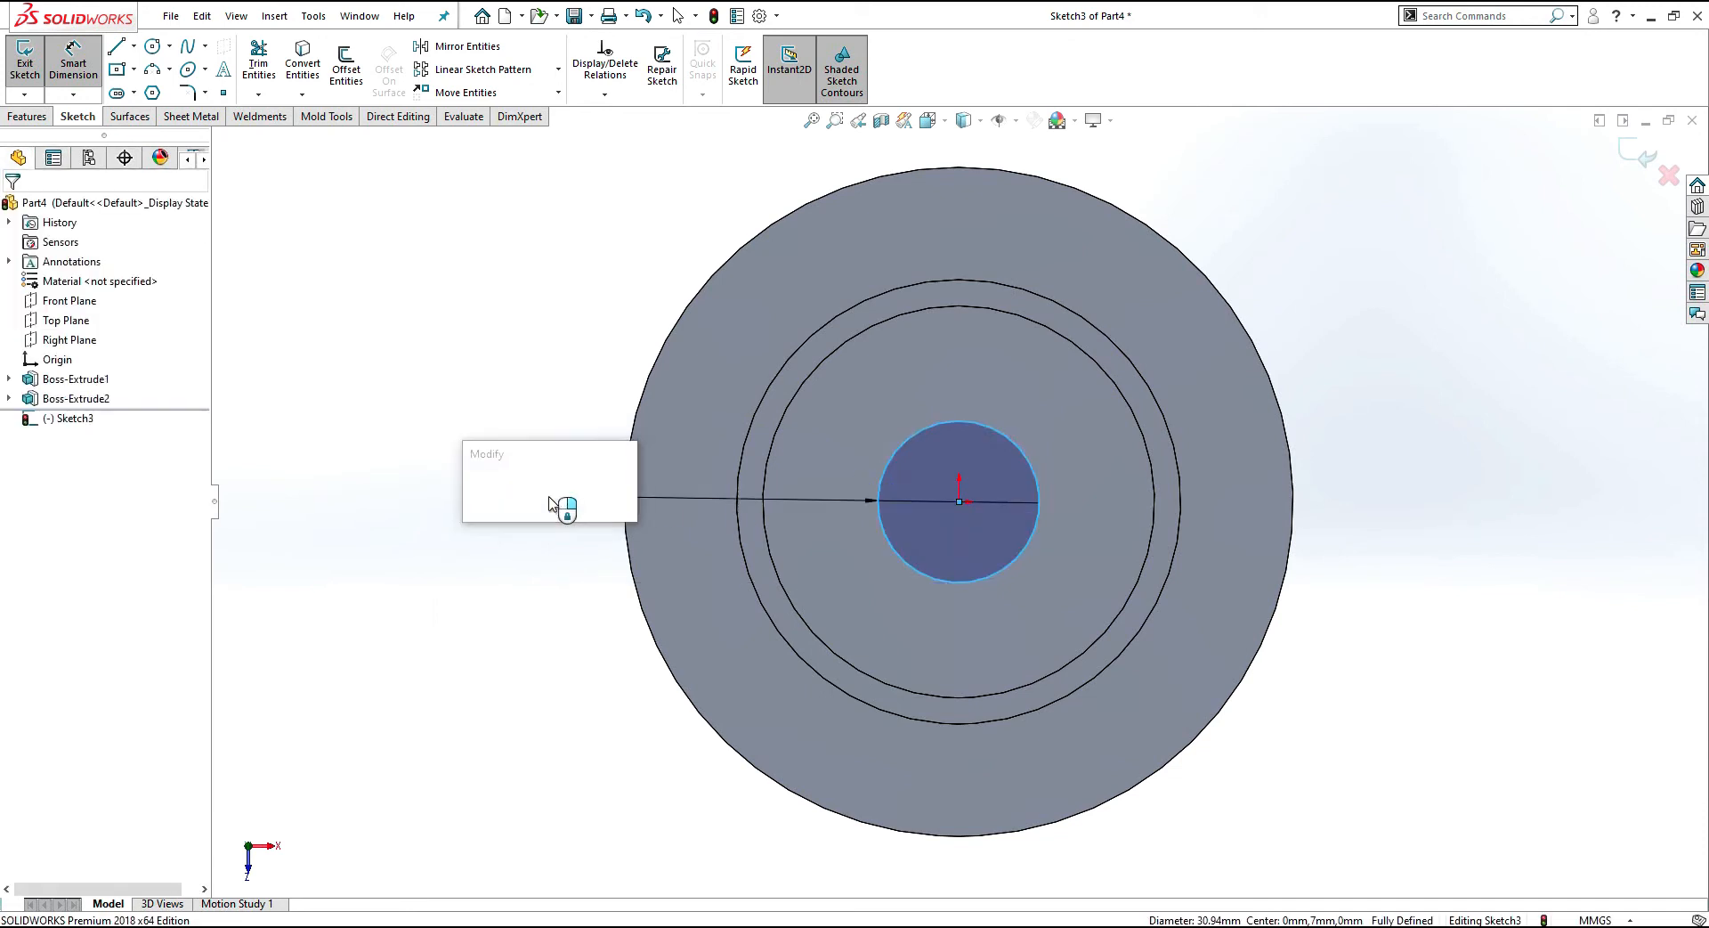
type("25")
key("Return")
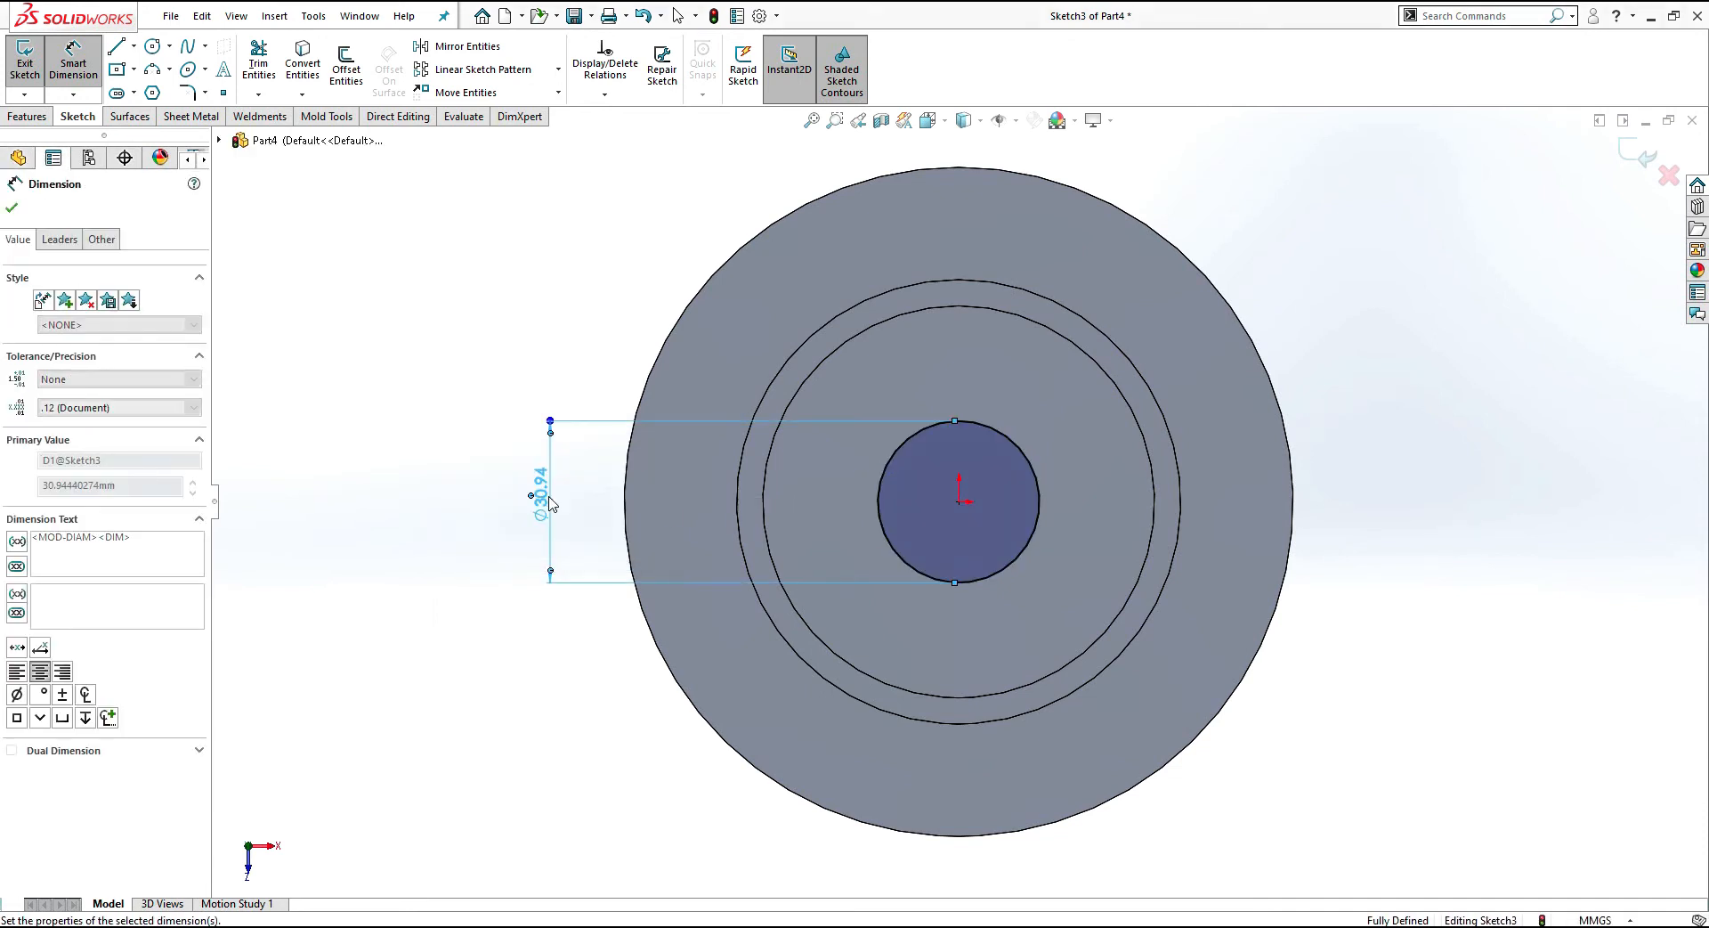
Step: Finish the sketch and cut the central circle out of the disc with the Through All end condition
left_click(1618, 161)
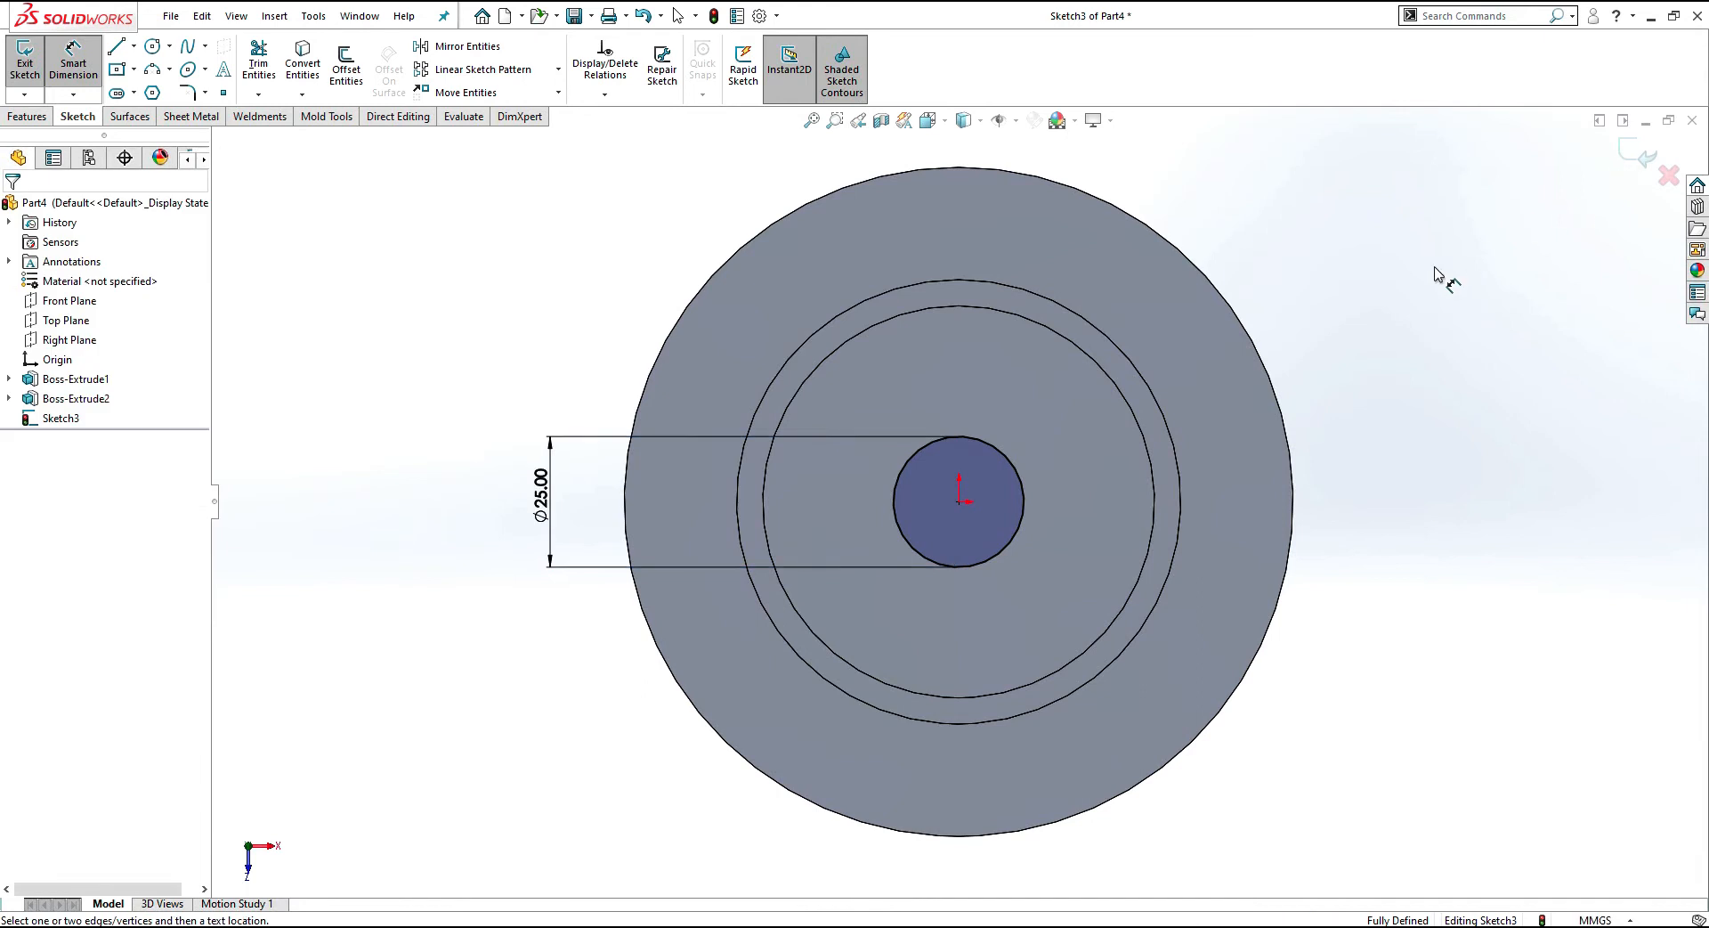
left_click(1636, 154)
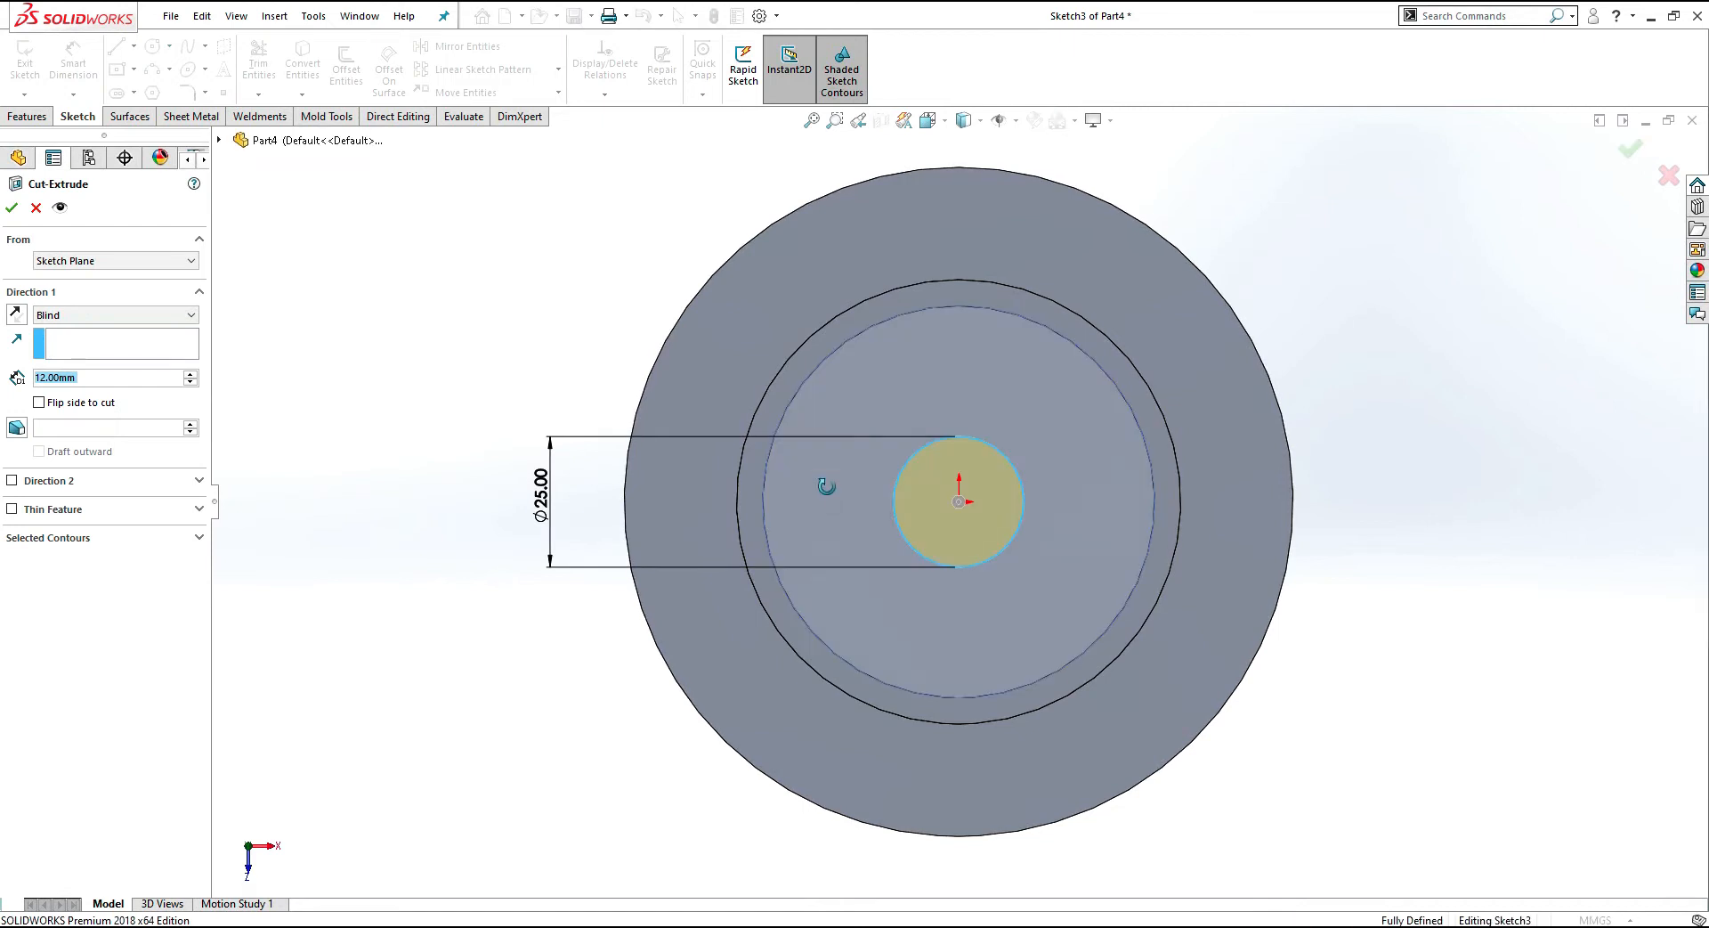
middle_click_drag(821, 485, 831, 305)
left_click(143, 316)
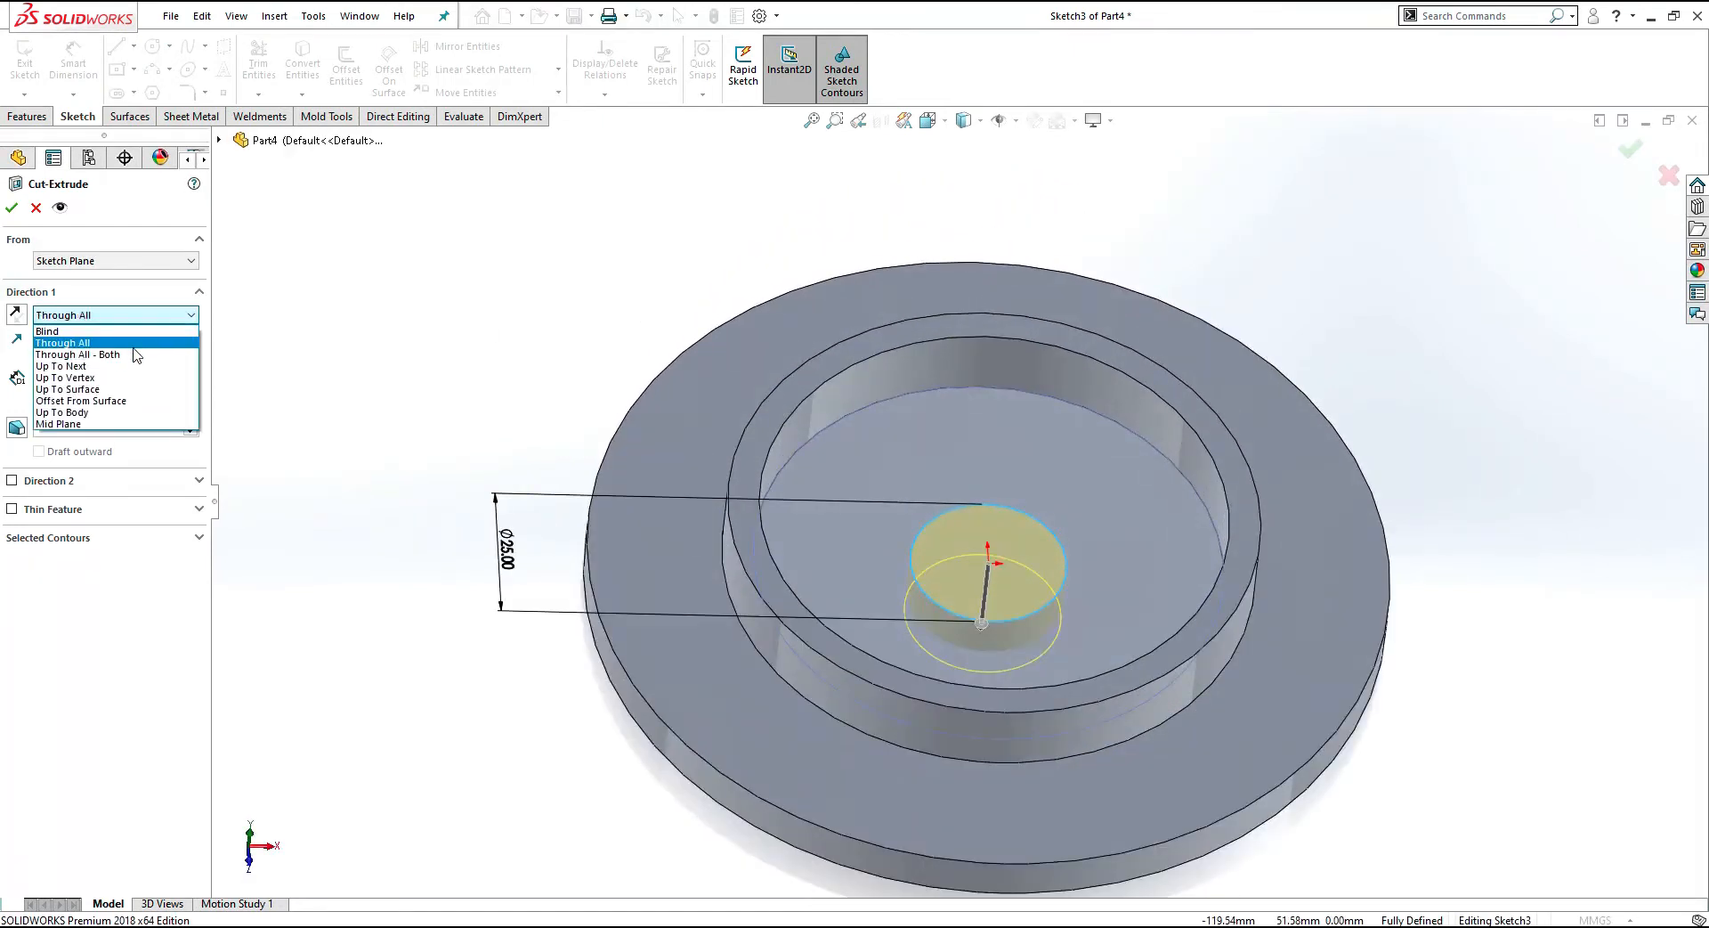
left_click(134, 344)
key("Return")
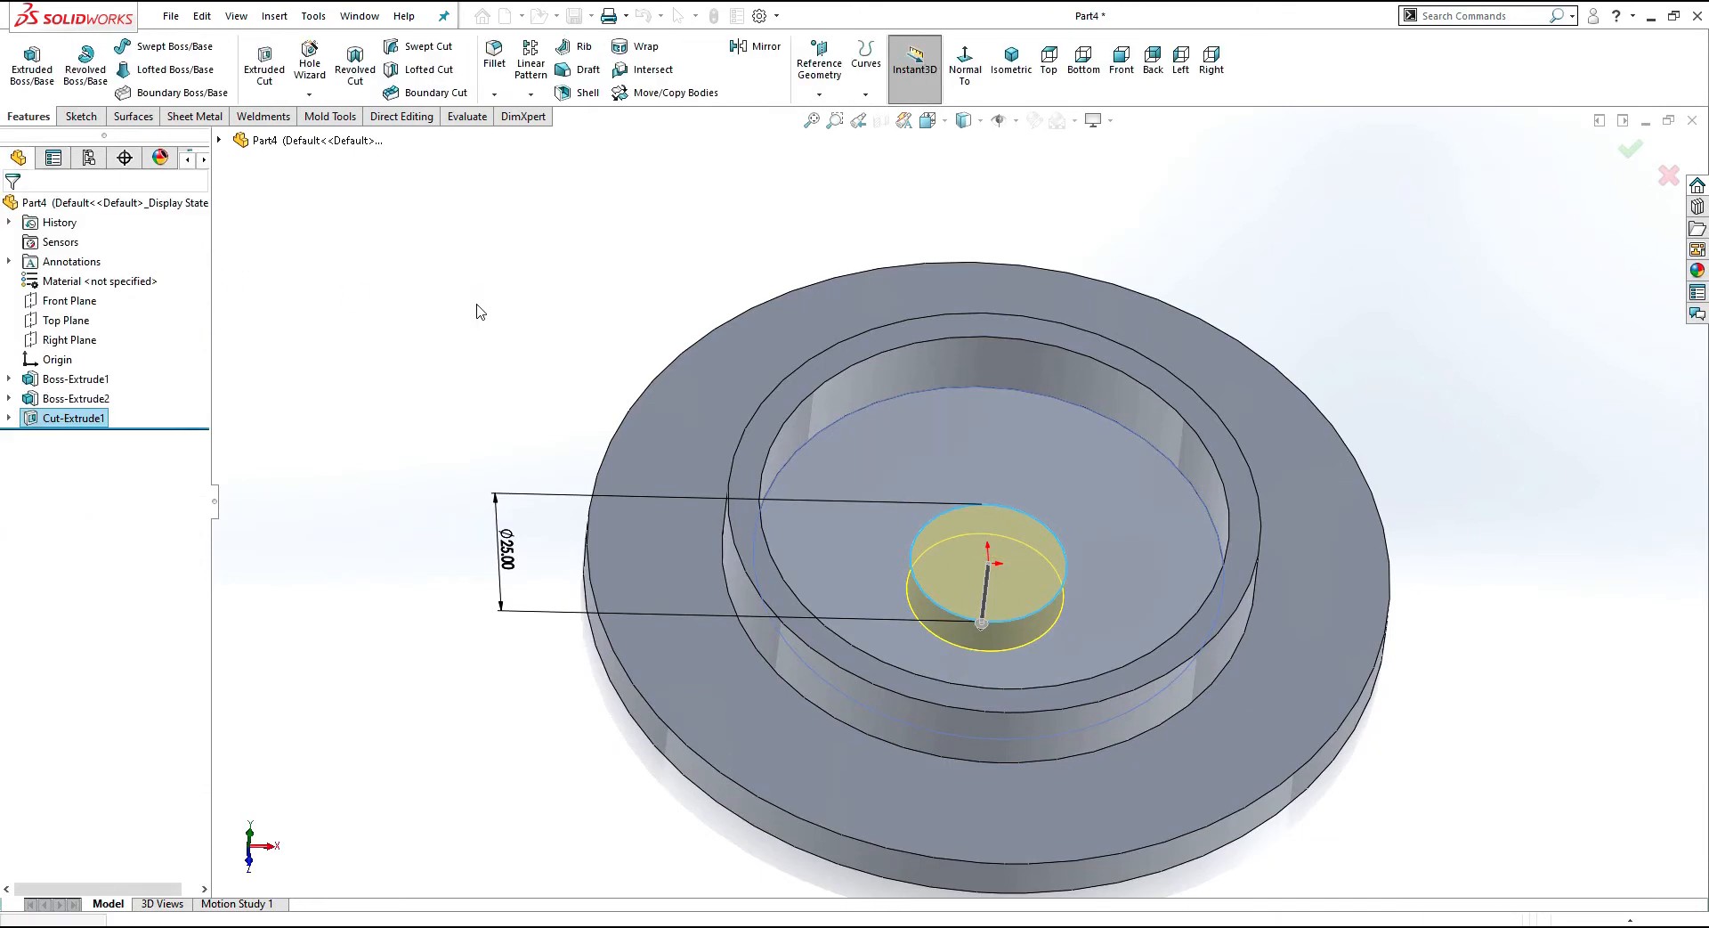
Step: Fillet the ring's top face and the disc's outer side face with a 2 mm radius
middle_click_drag(446, 354, 424, 290)
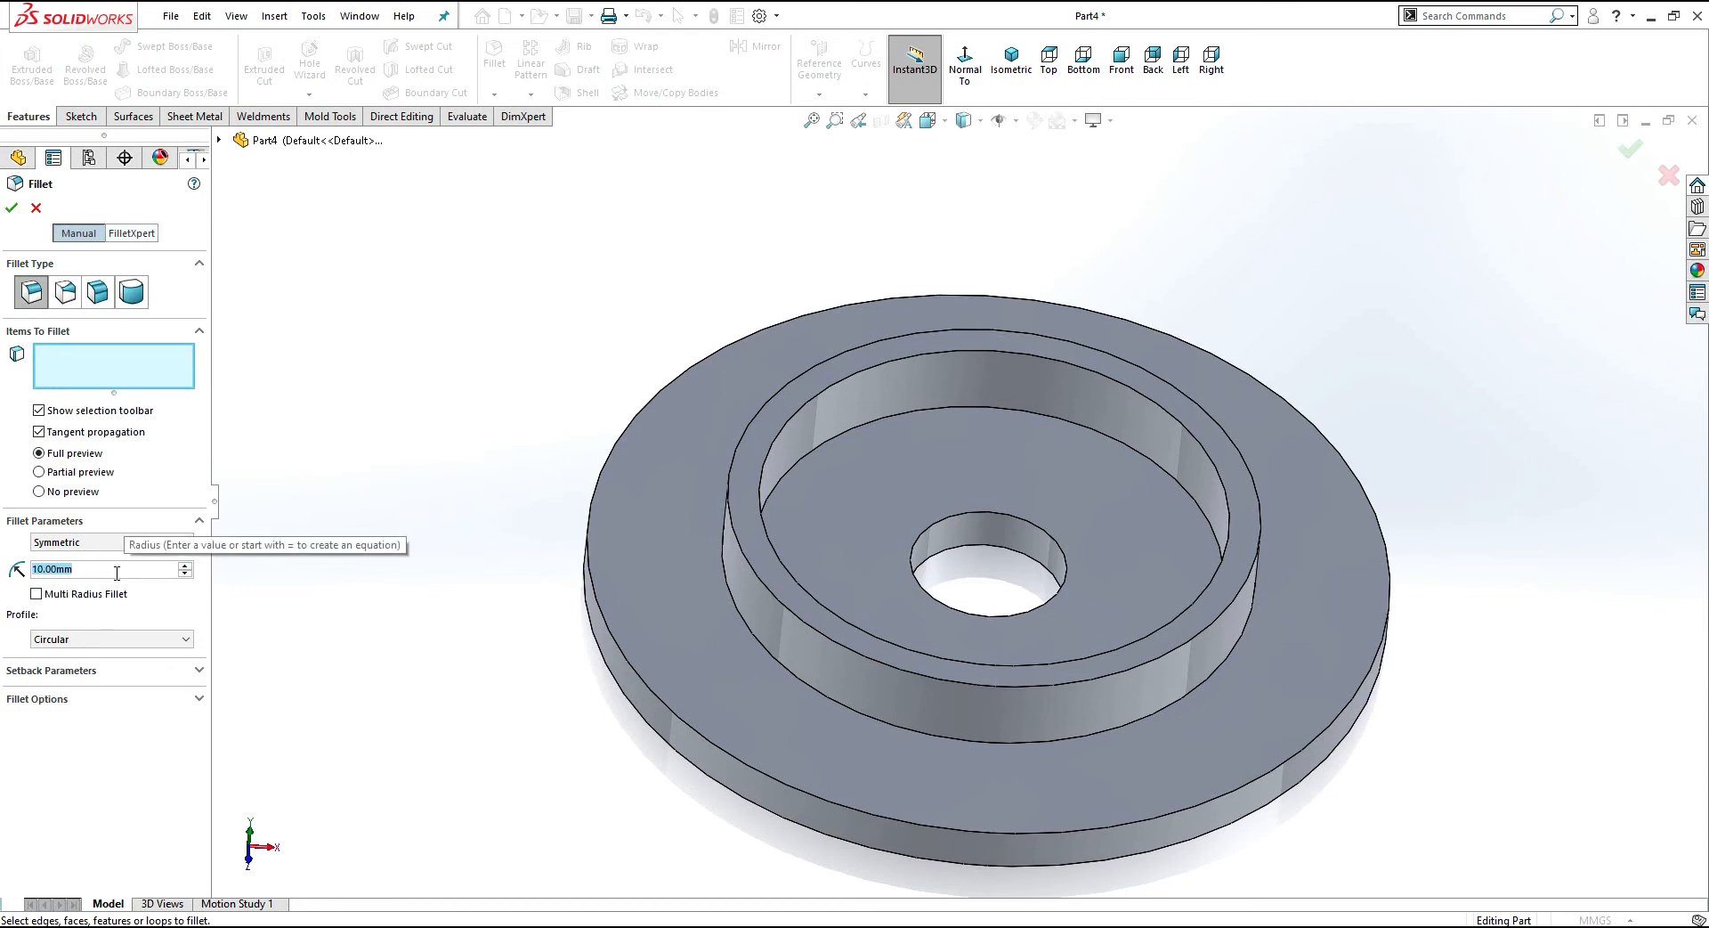
type("2")
key("Return")
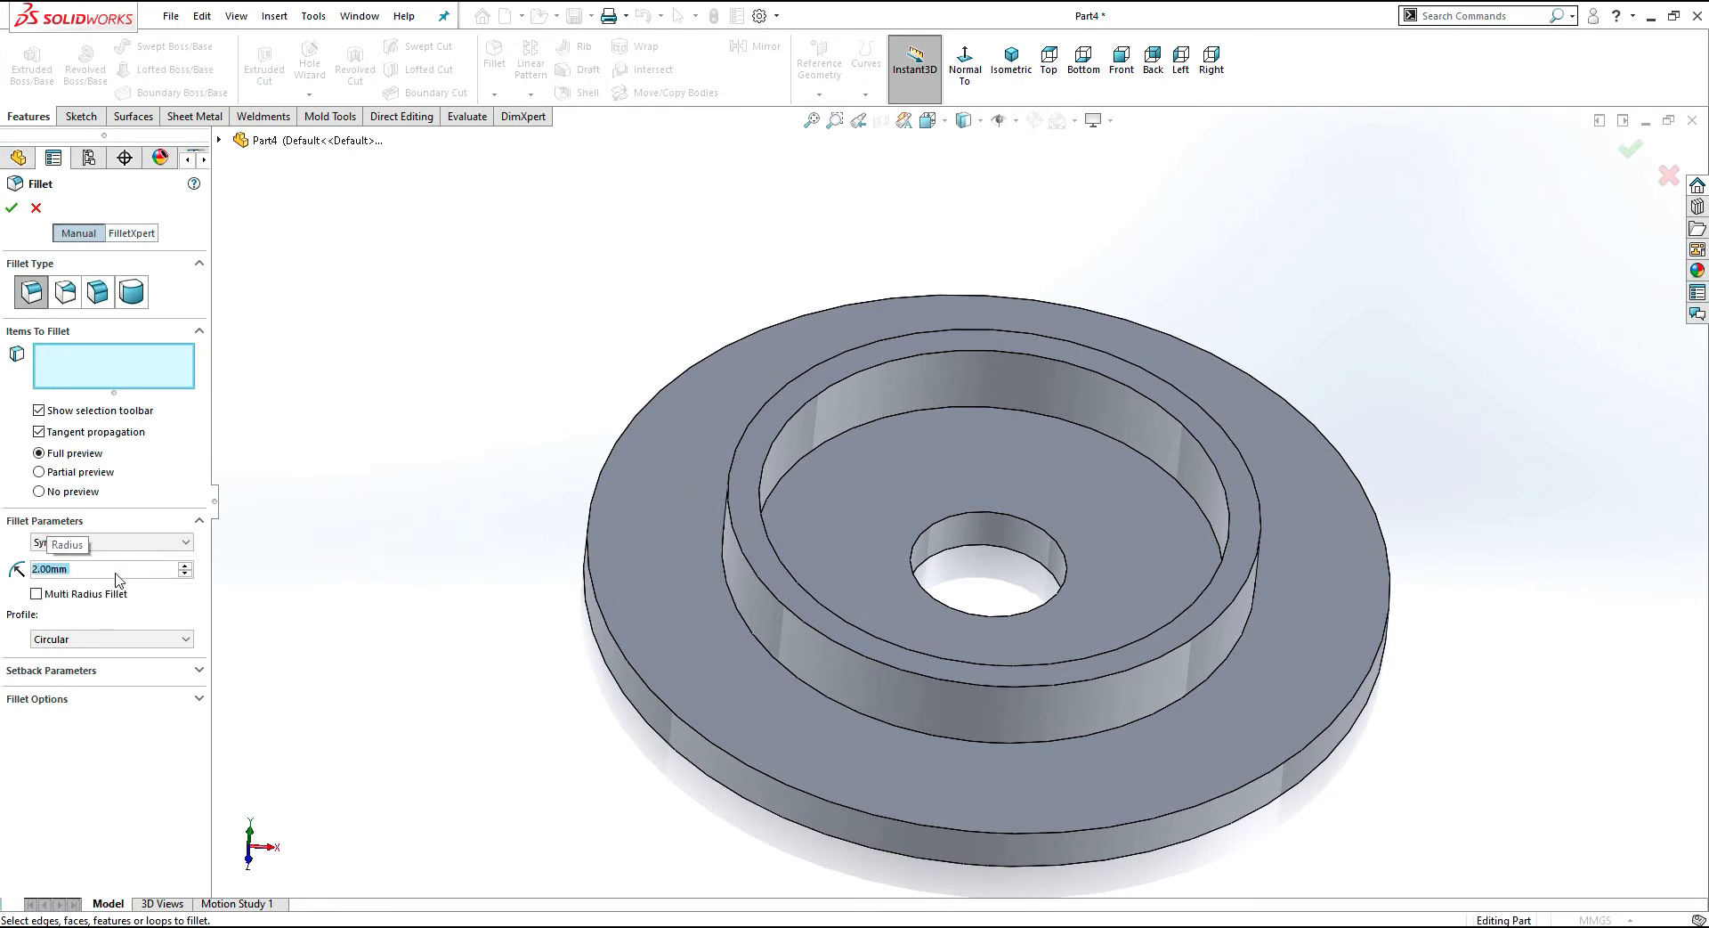
left_click(754, 457)
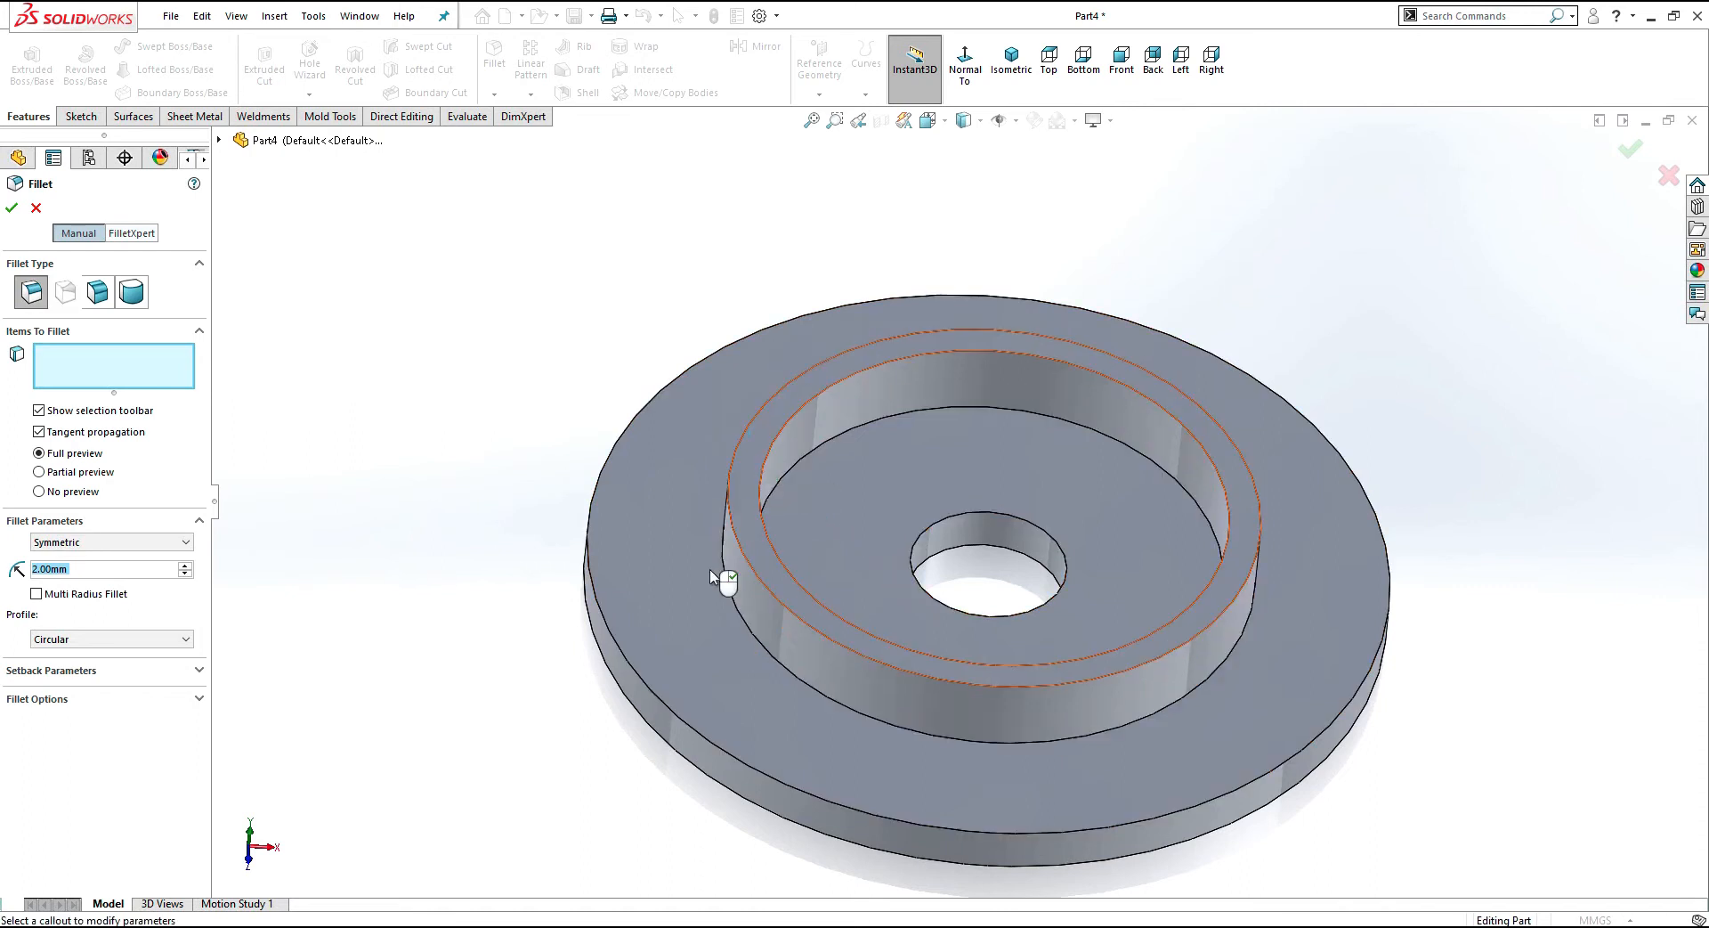
left_click(647, 712)
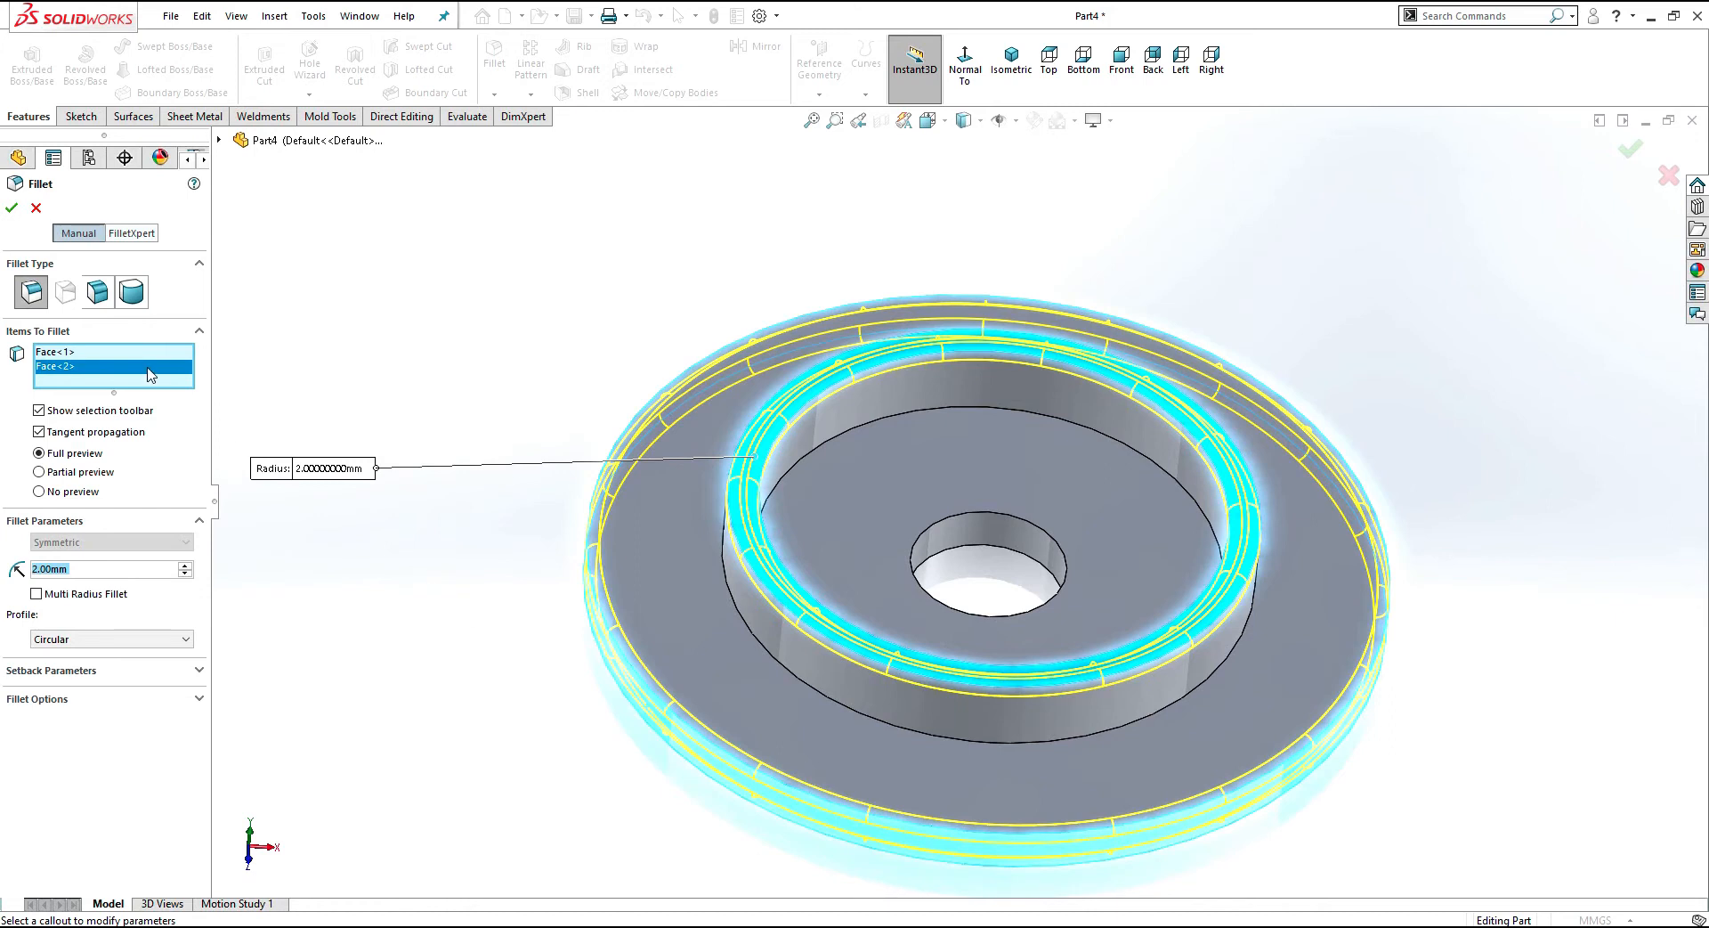
left_click(16, 214)
Step: Start an extruded boss sketch on the disc's upper face outside the ring
middle_click_drag(488, 421, 505, 462)
key("alt+Tab")
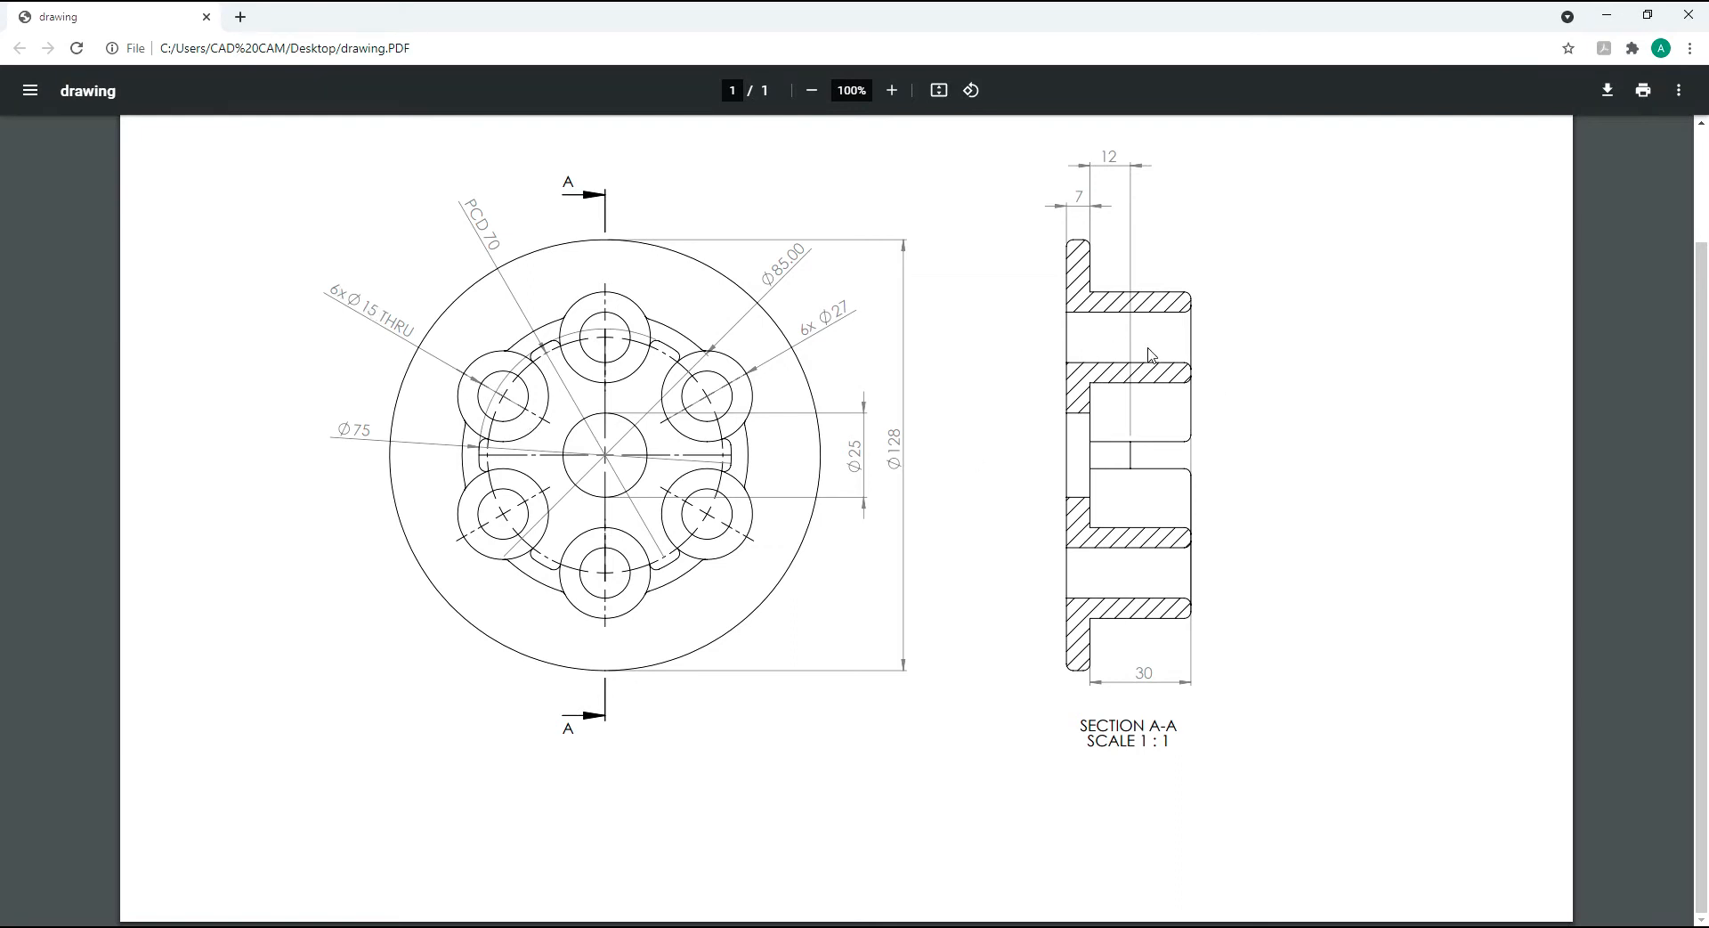
key("alt+Tab")
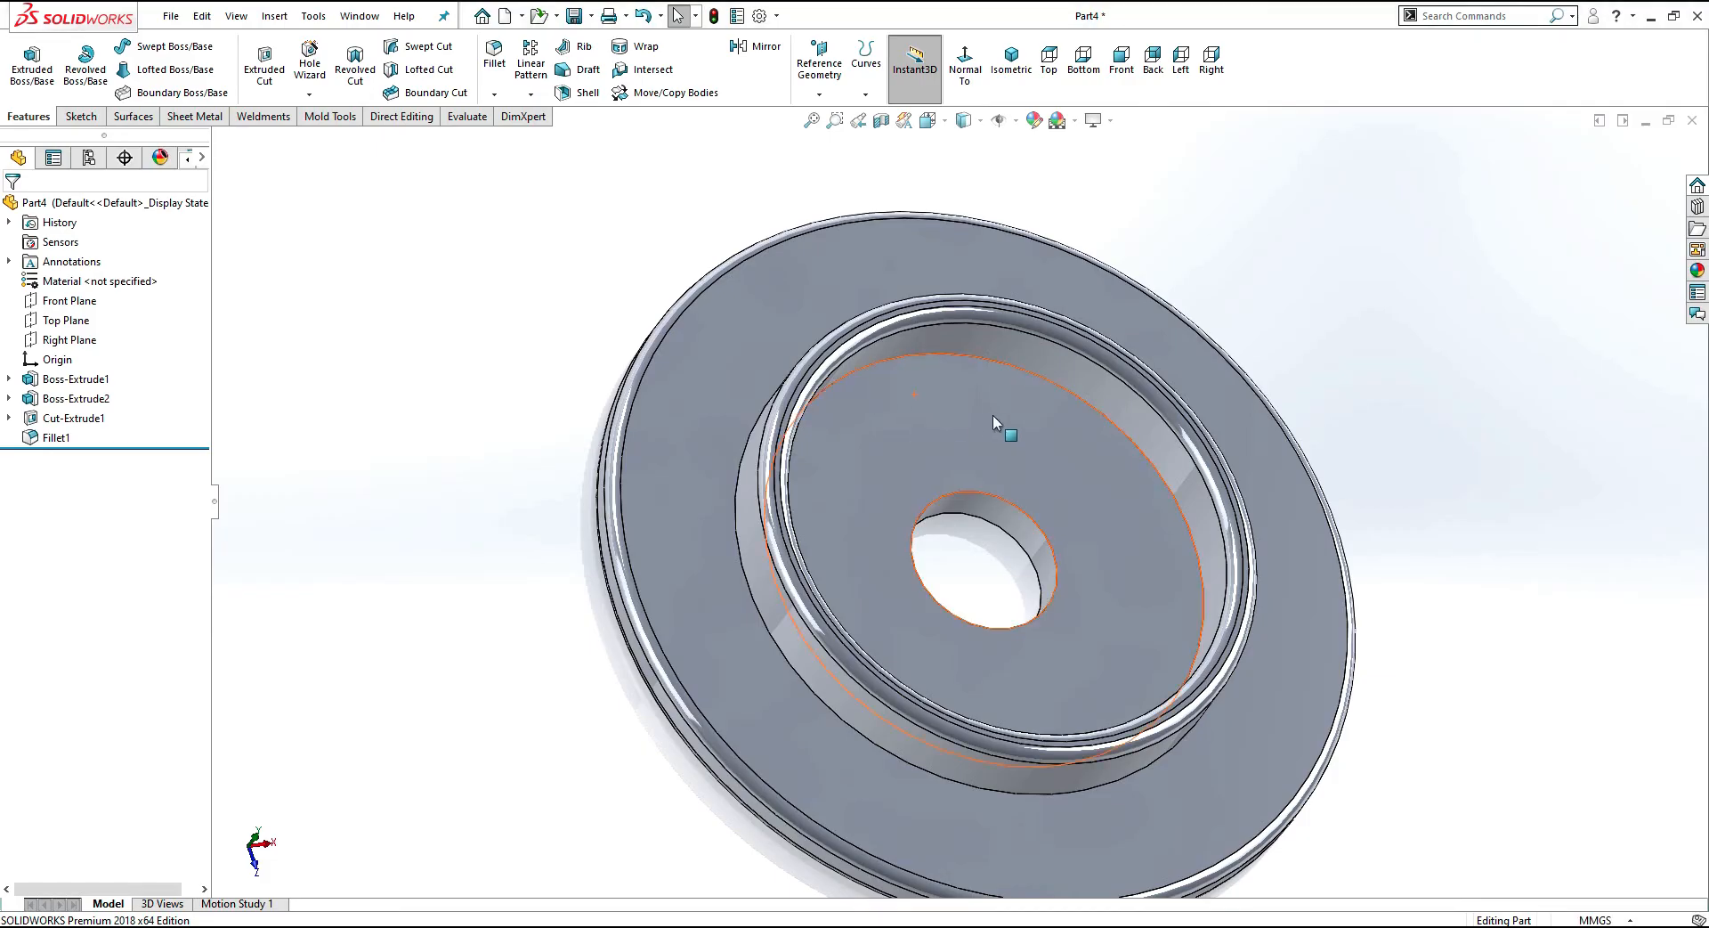
left_click(32, 69)
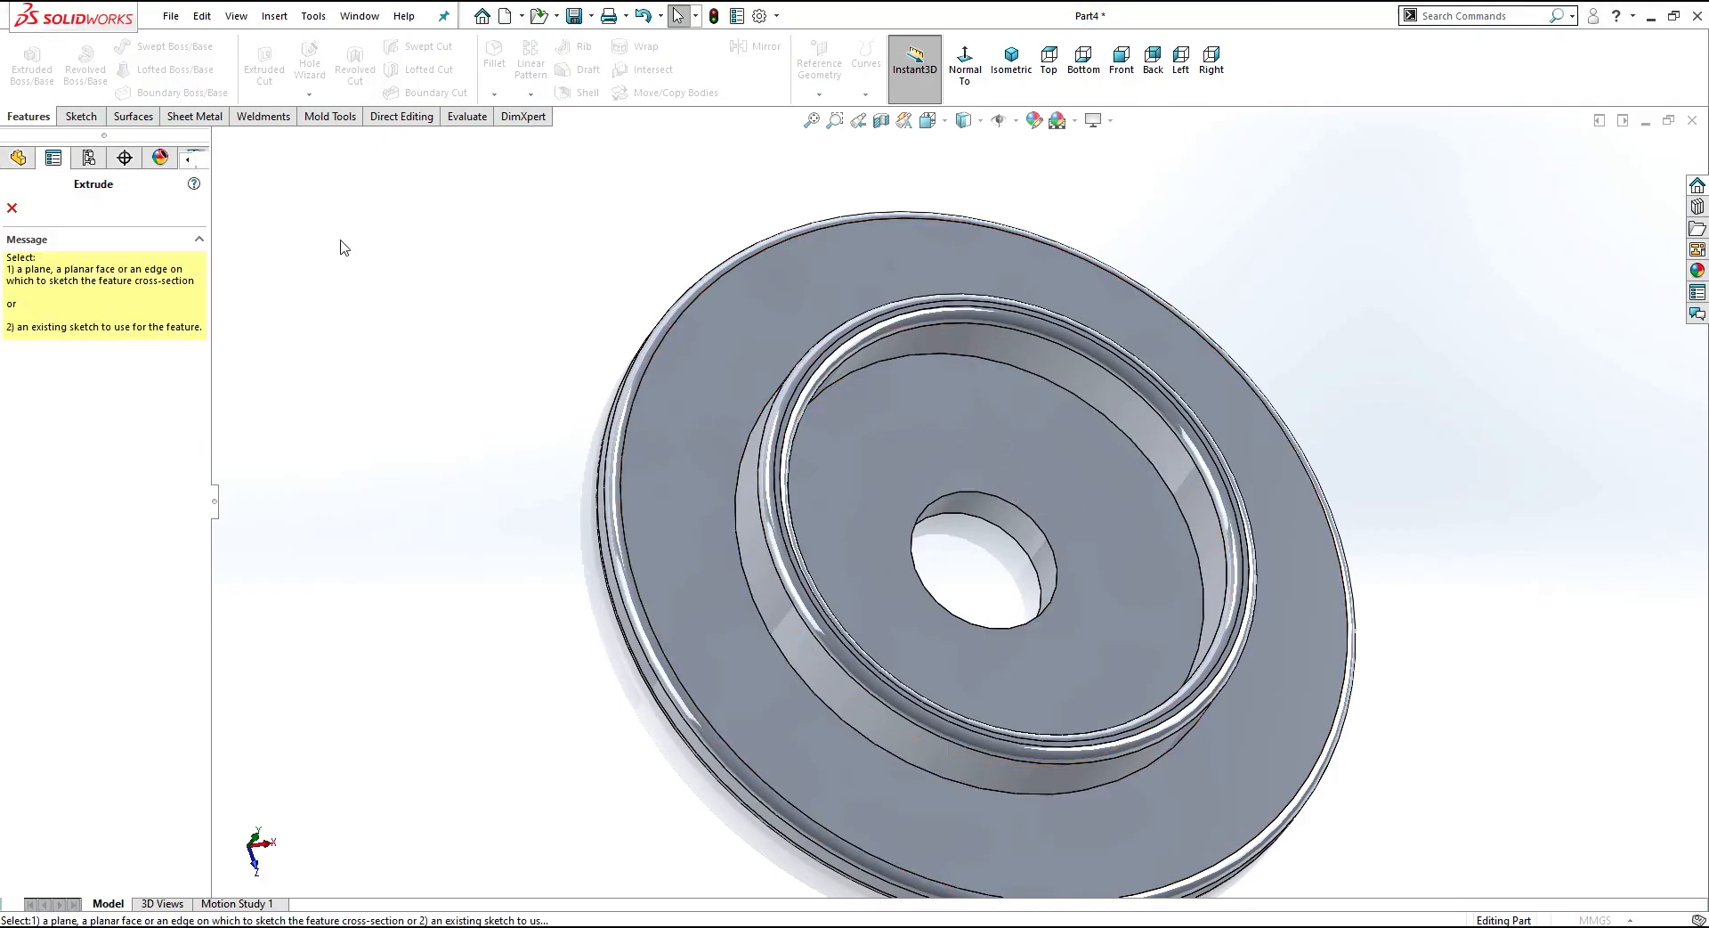
left_click(736, 351)
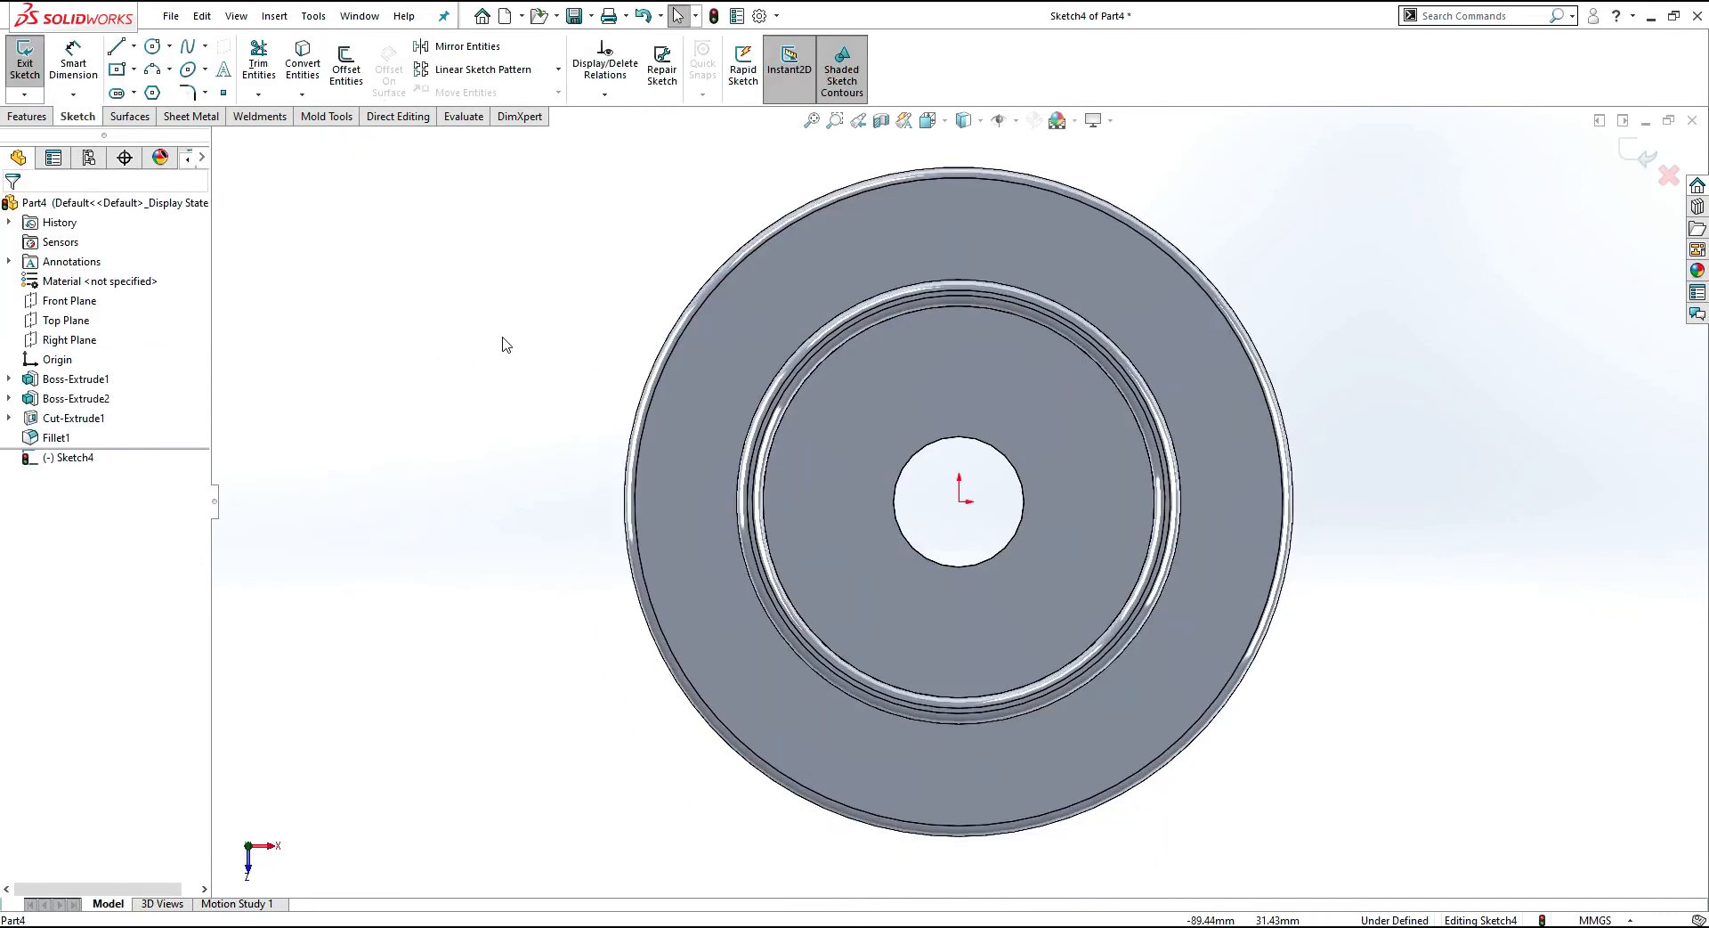
scroll(1009, 341, "up", 2)
scroll(1011, 372, "down", 2)
Step: Check the pitch circle in the PDF drawing and sketch a construction circle about 90 mm in diameter centred on the origin
key("alt+Tab")
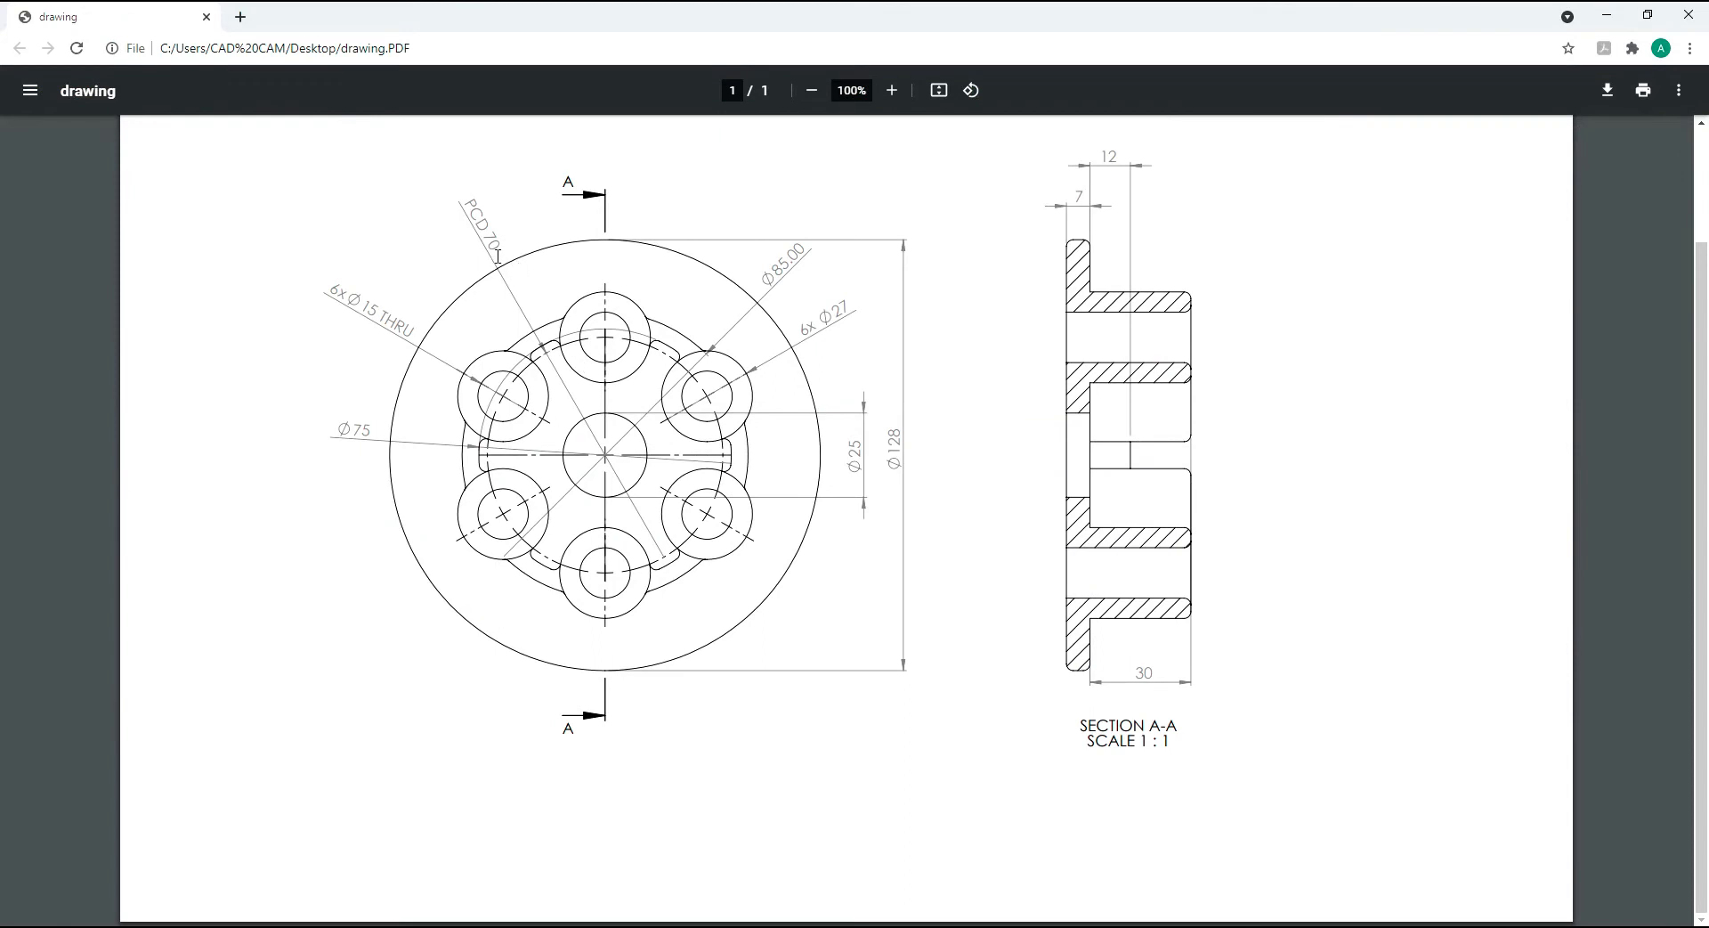
key("alt+Tab")
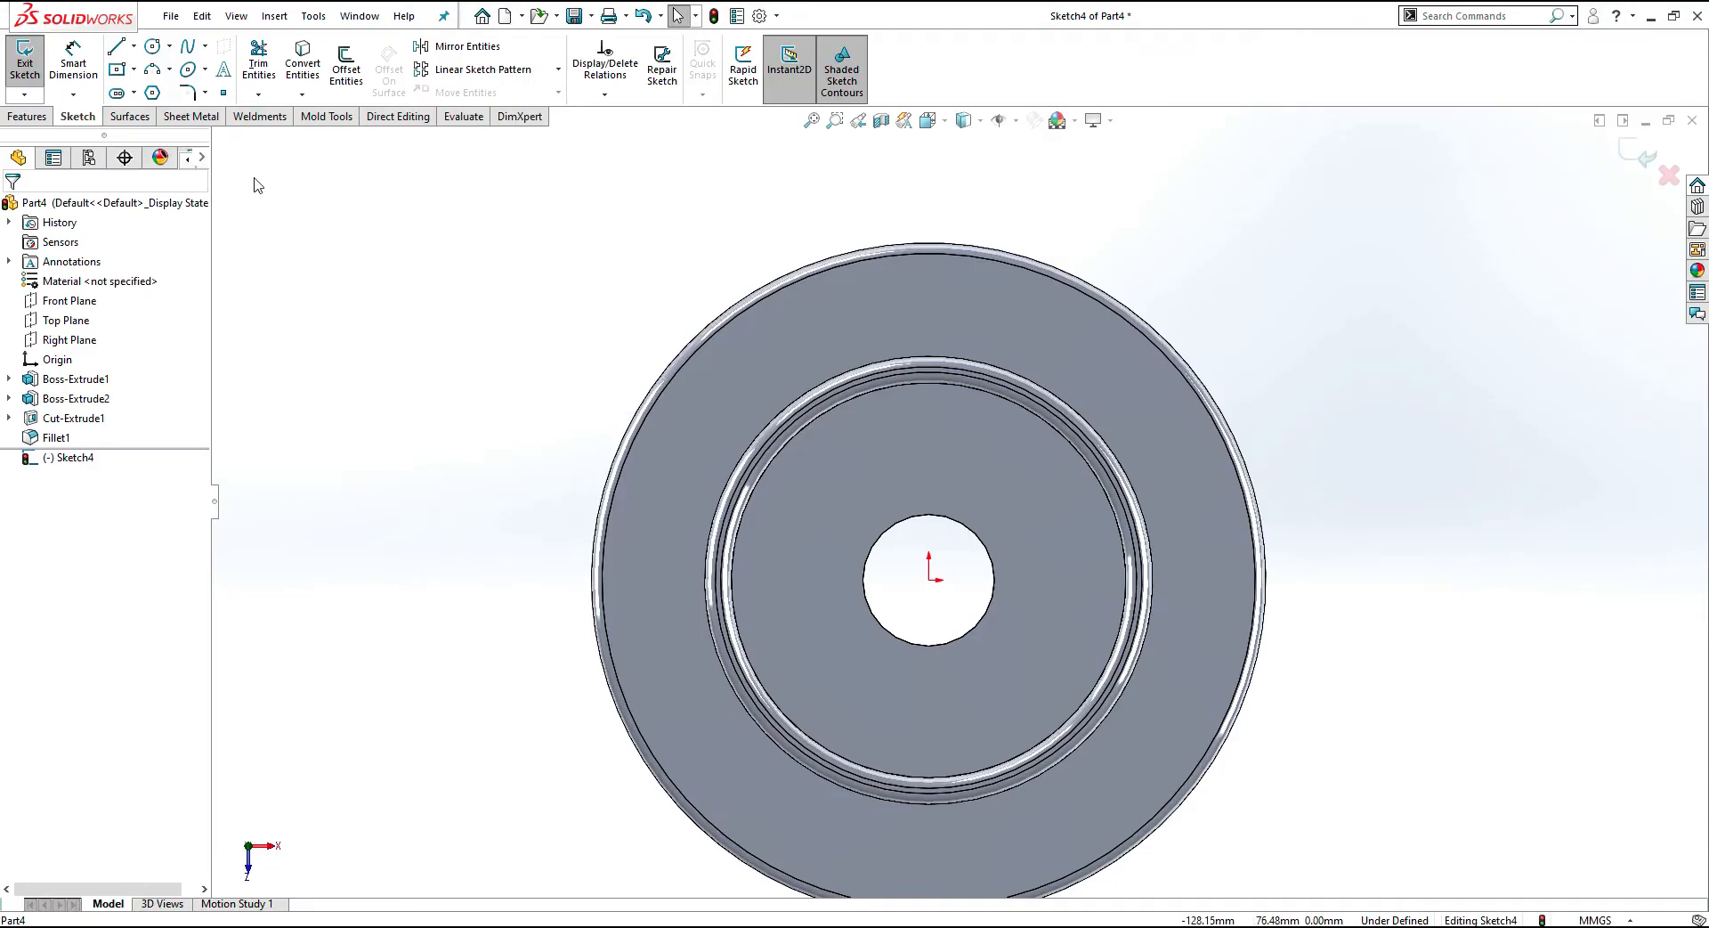
left_click(169, 47)
left_click(183, 69)
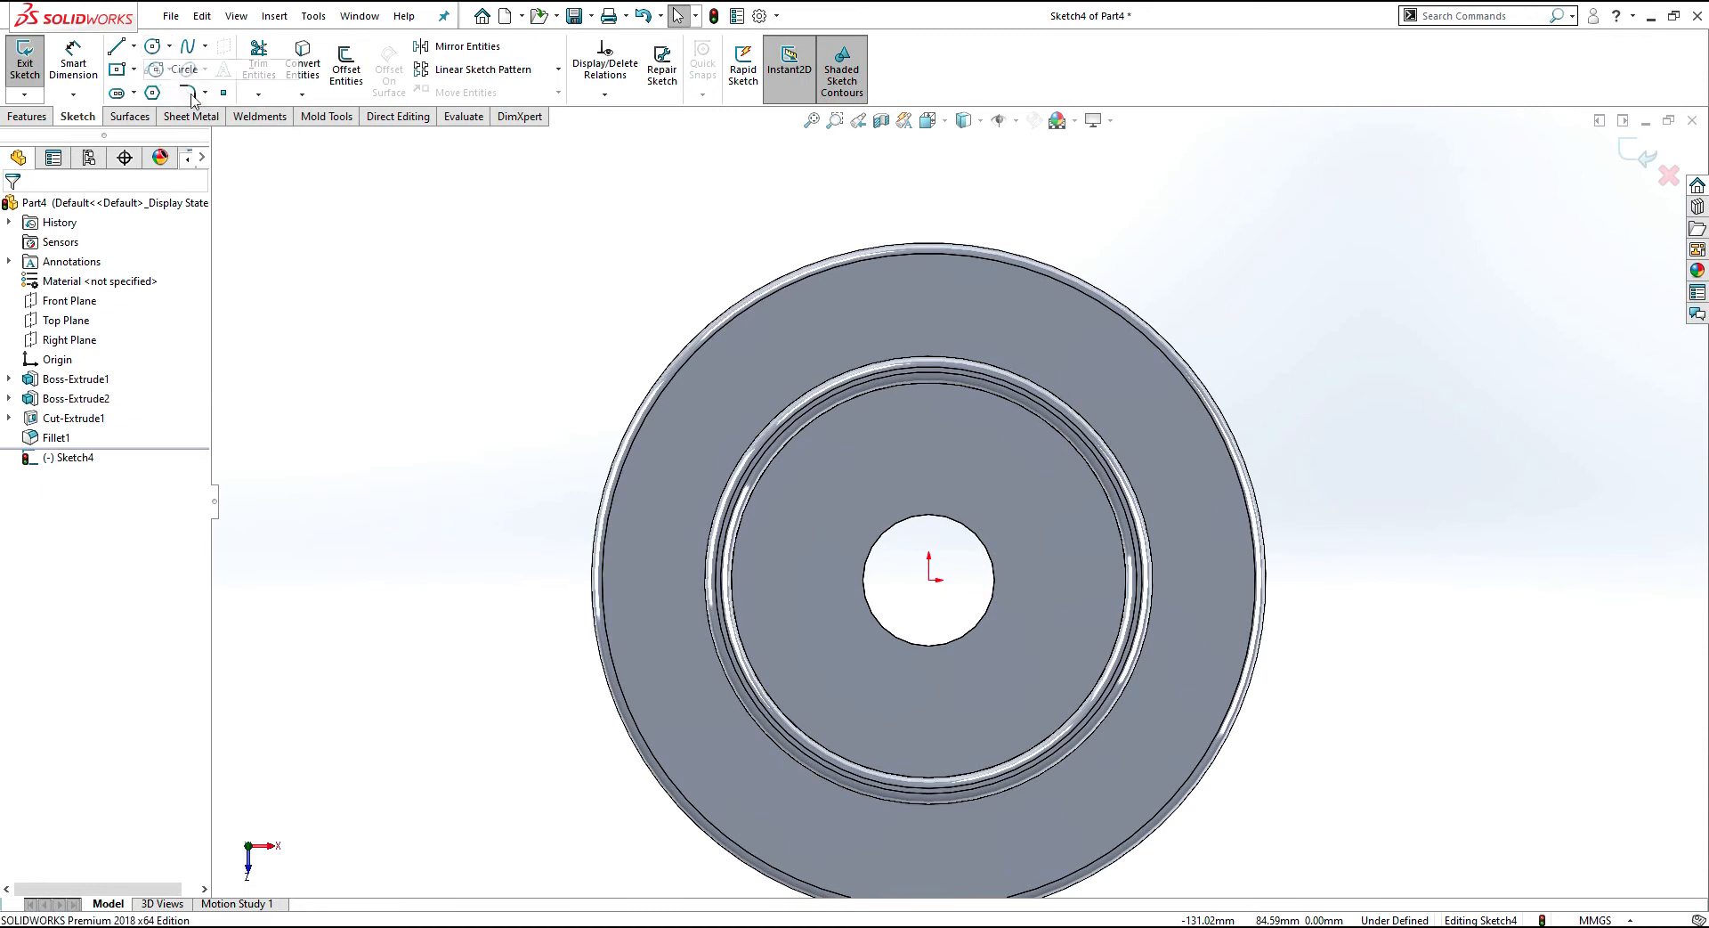
left_click(930, 580)
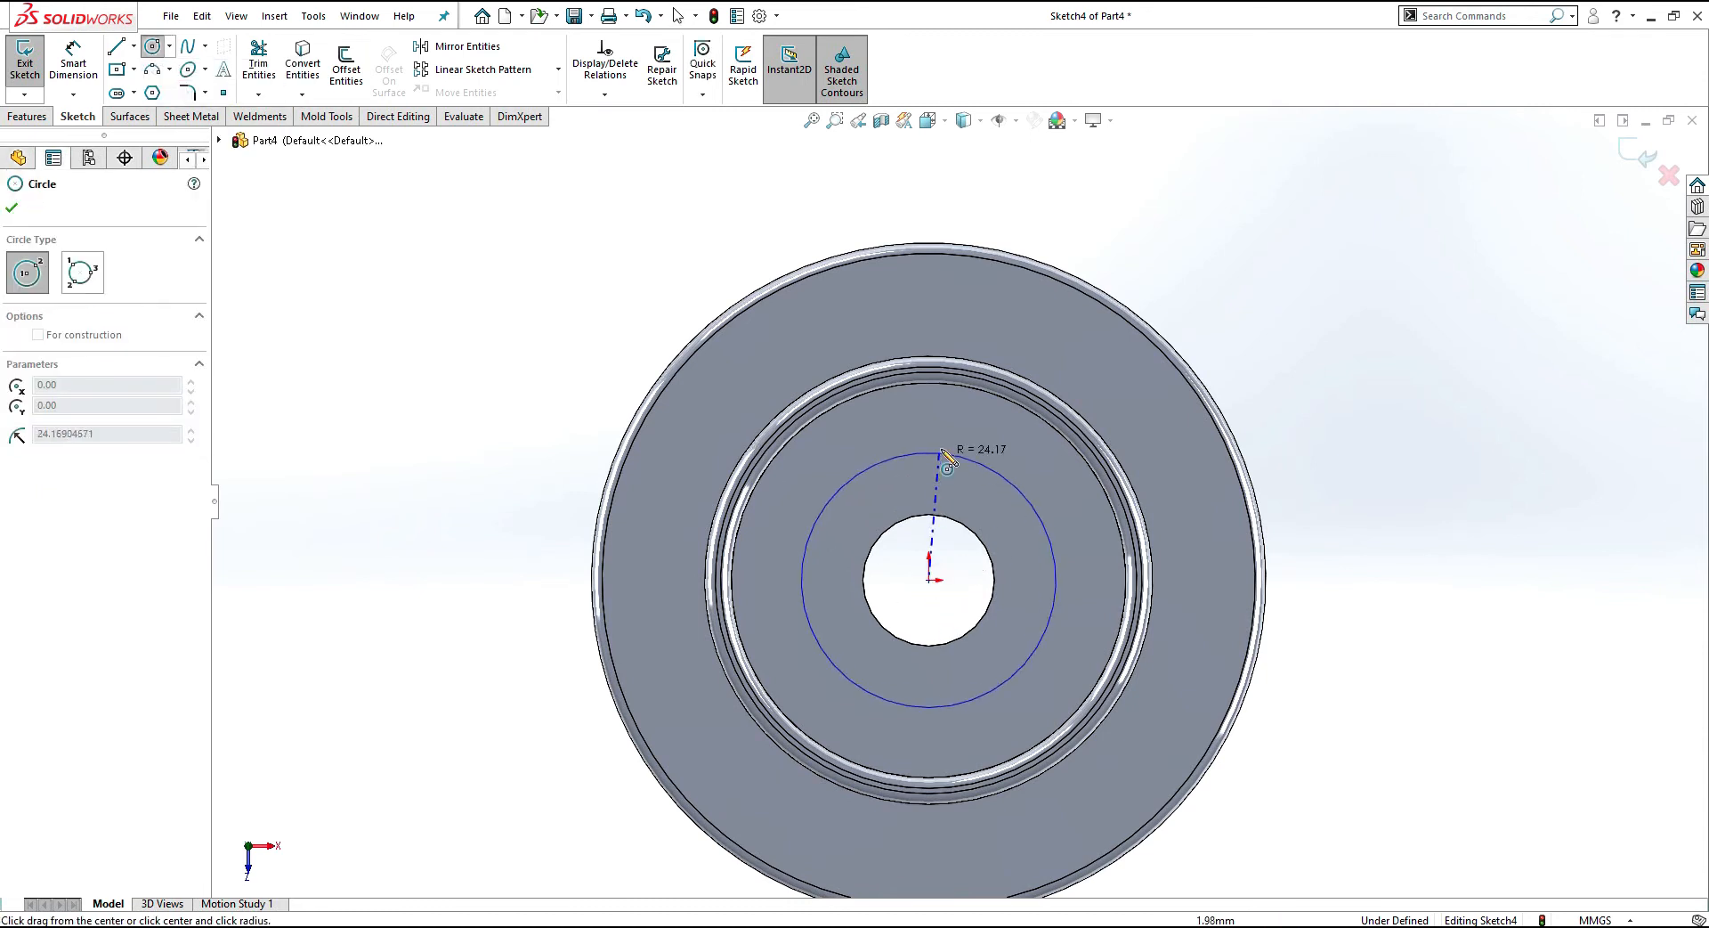
left_click(962, 347)
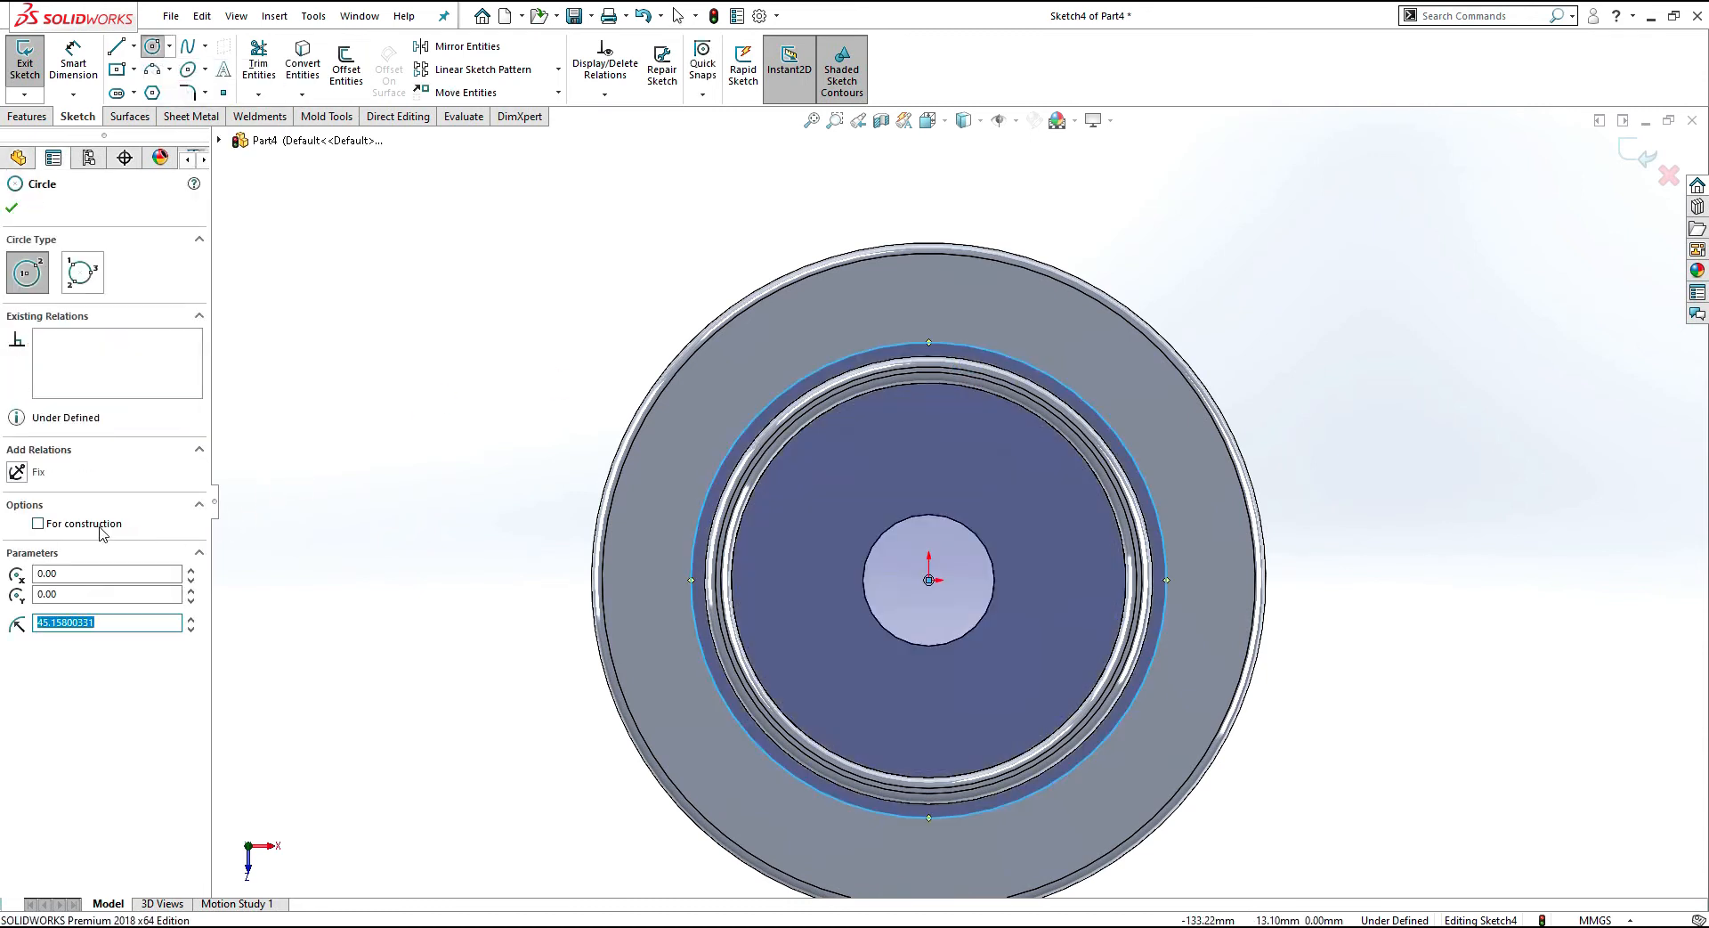
left_click(38, 524)
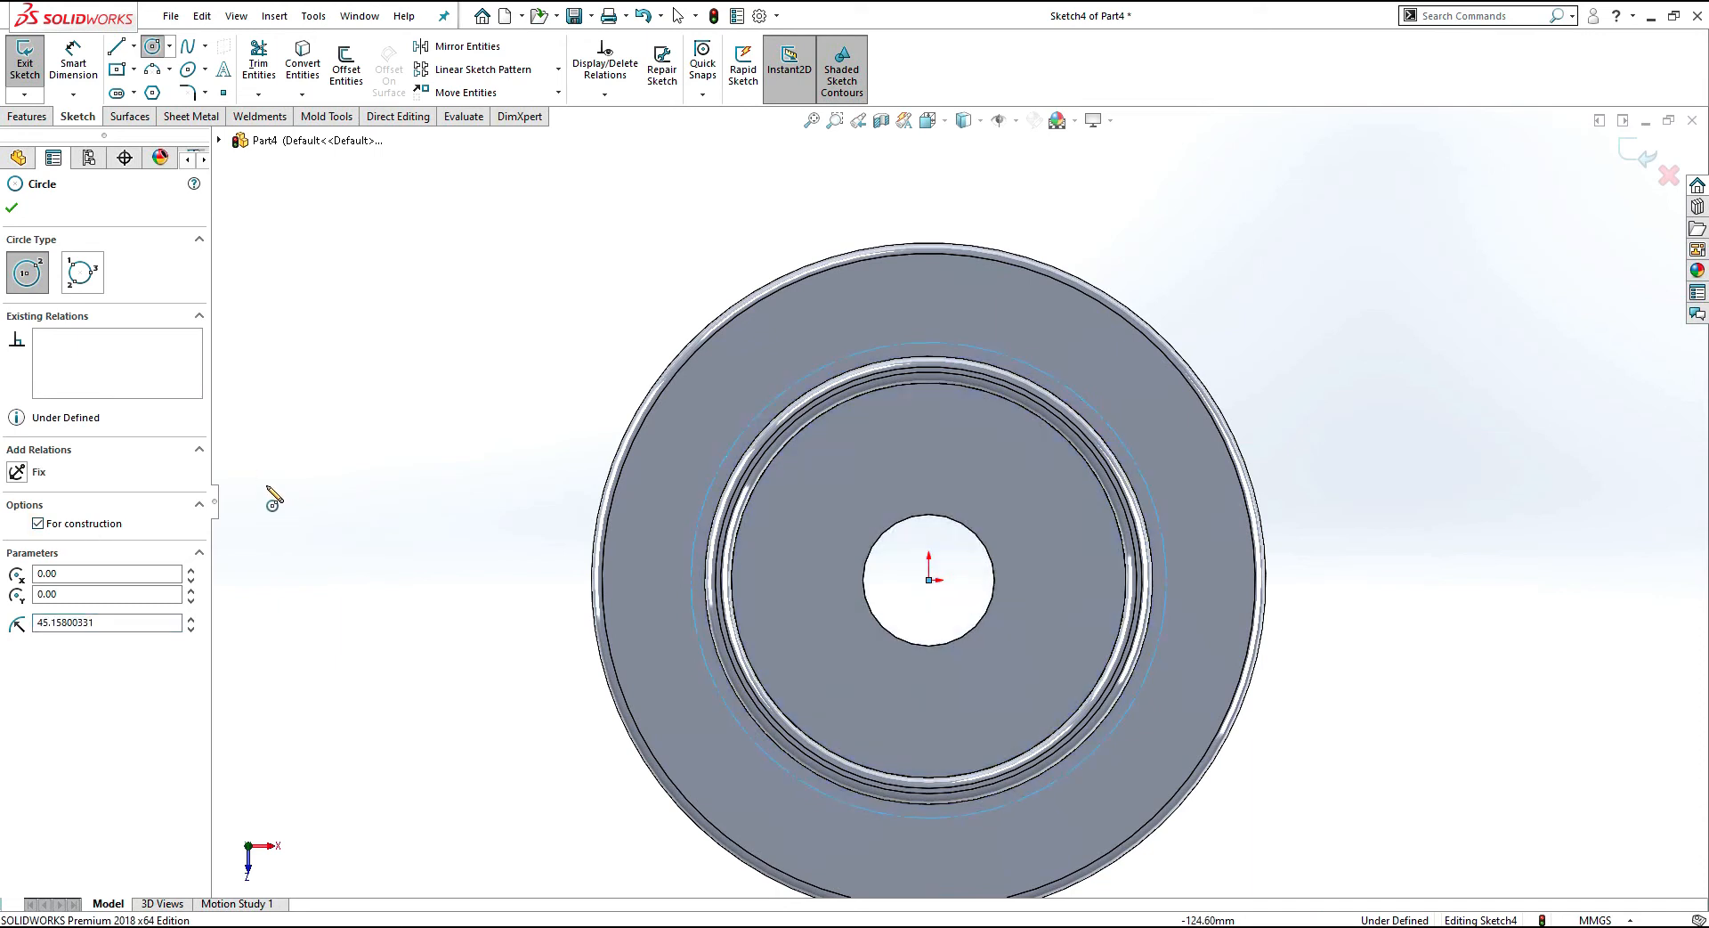
left_click(13, 208)
Step: Dimension the construction circle around the origin to a diameter of 70 mm
left_click(73, 64)
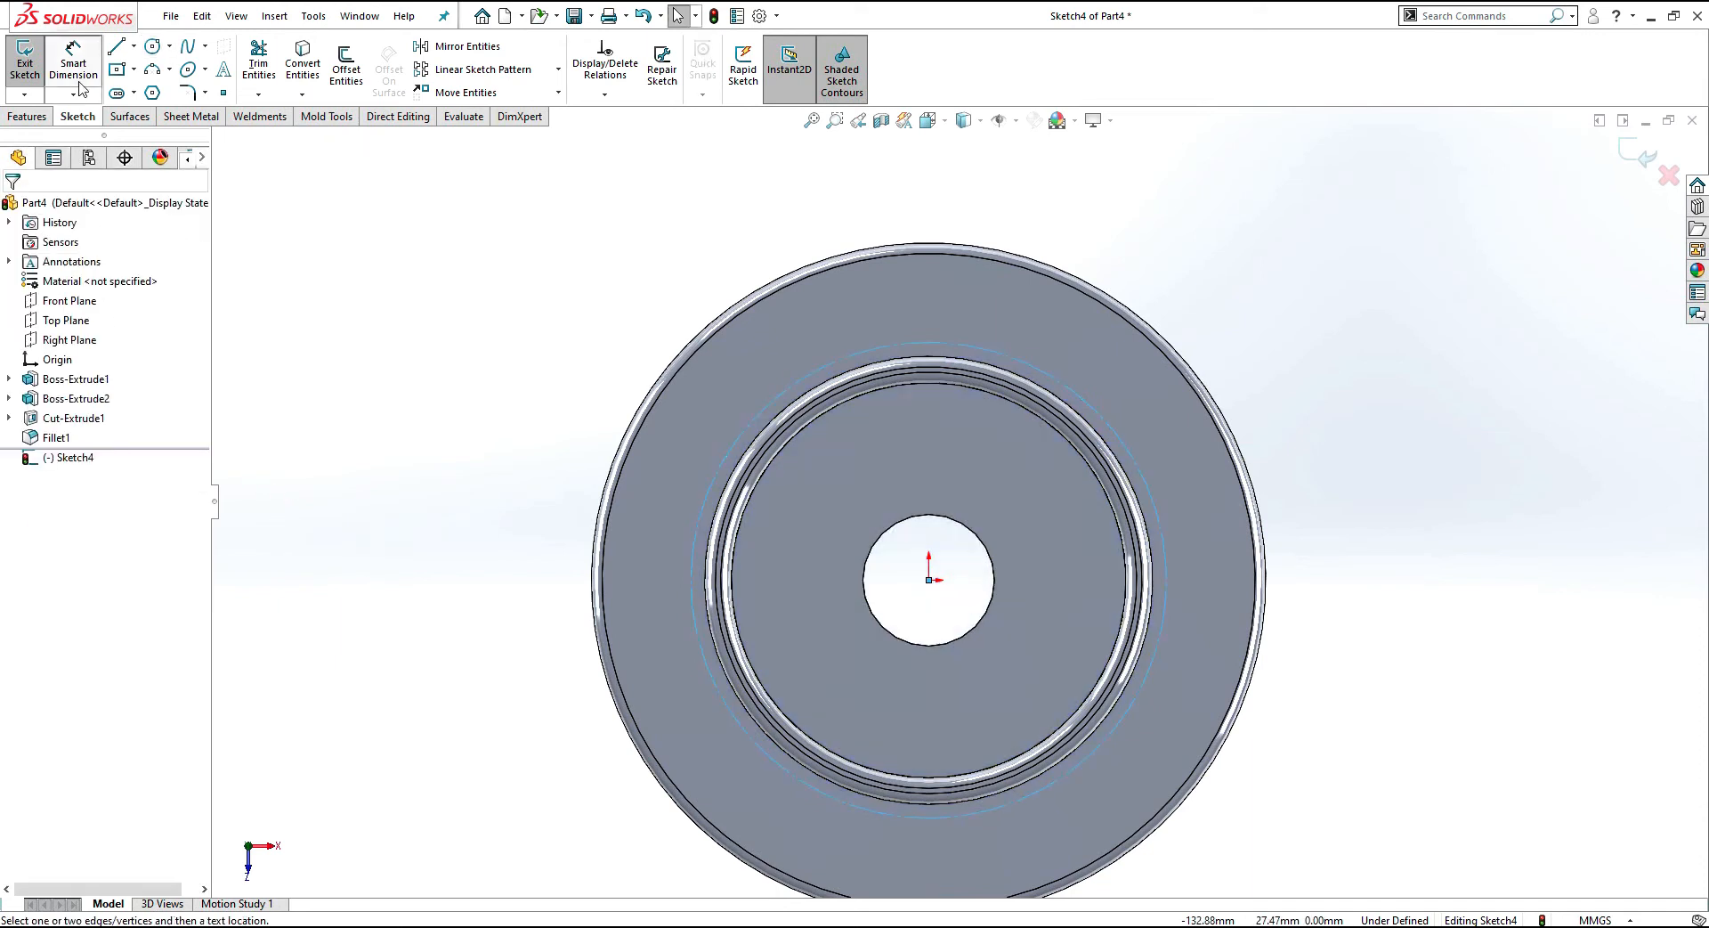
left_click(715, 476)
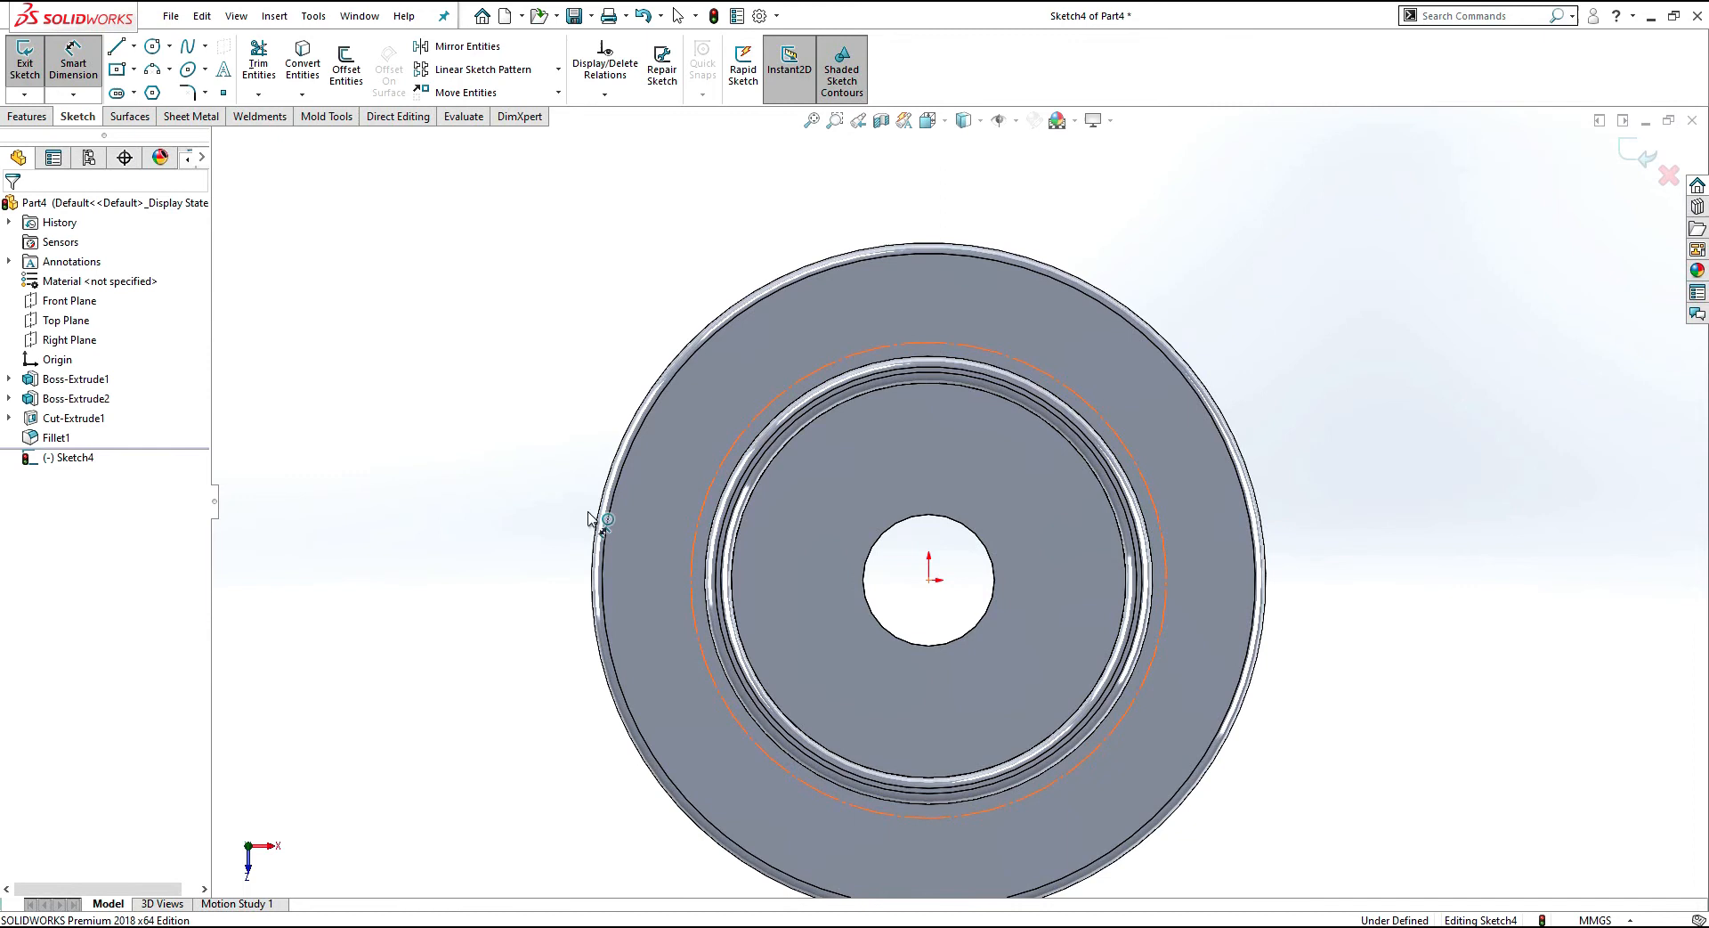
left_click(537, 527)
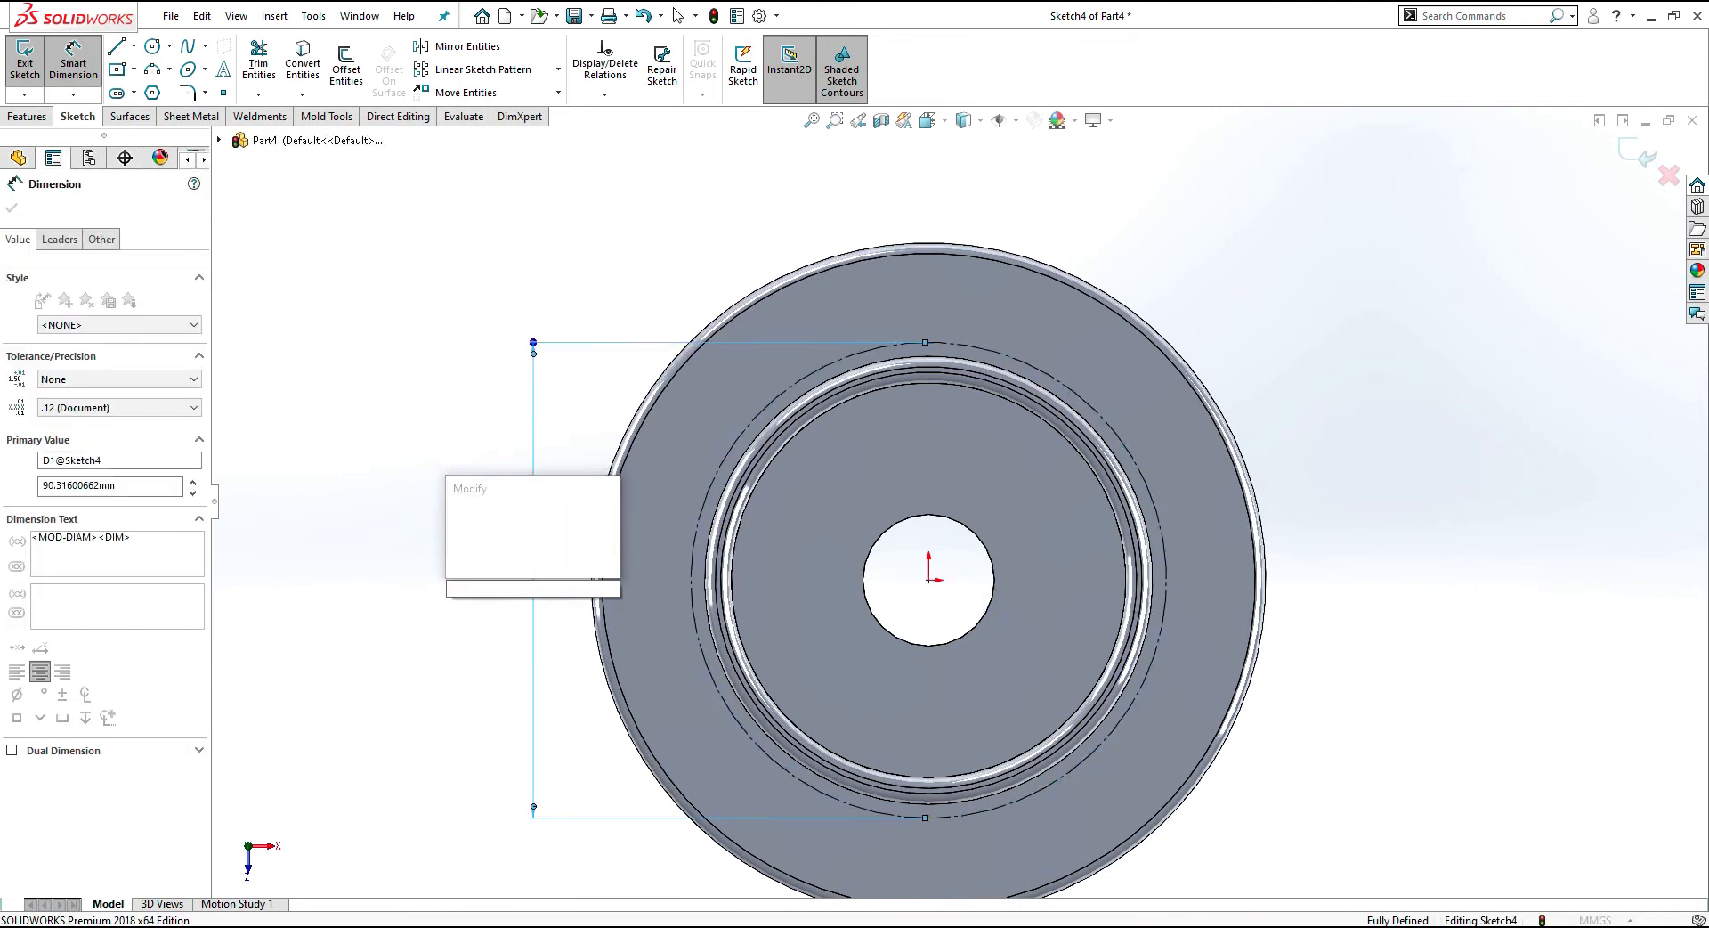
type("90")
key("Return")
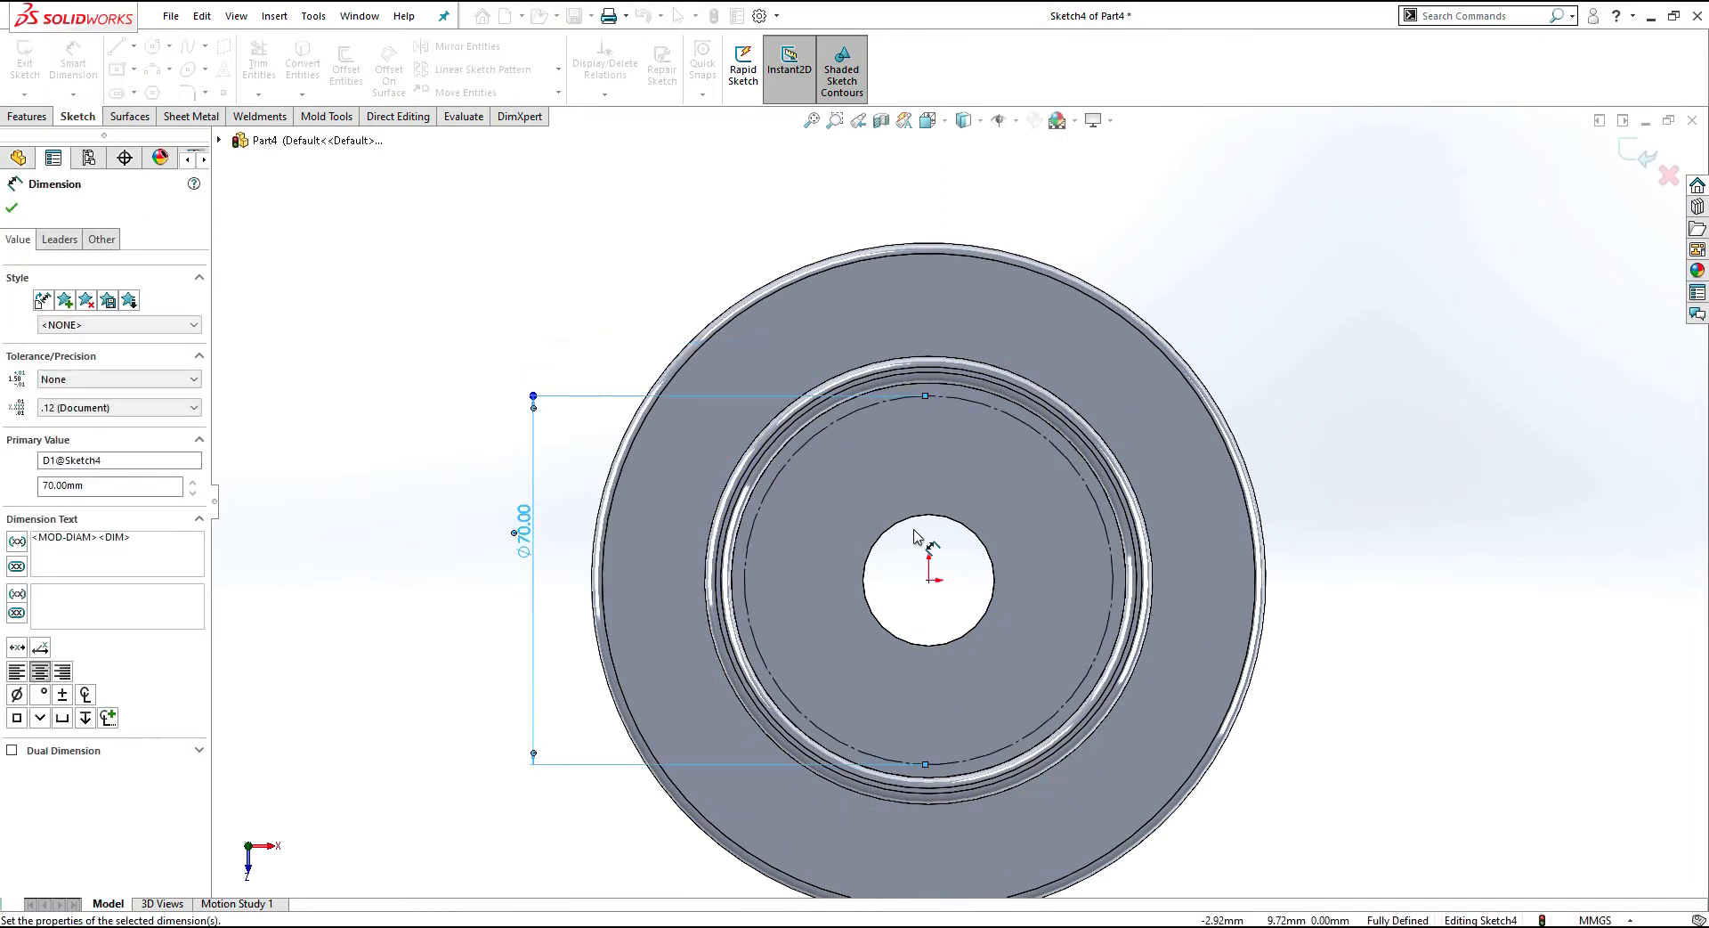
Step: Sketch a vertical construction line from the origin up past the pitch circle and the ring
left_click(126, 47)
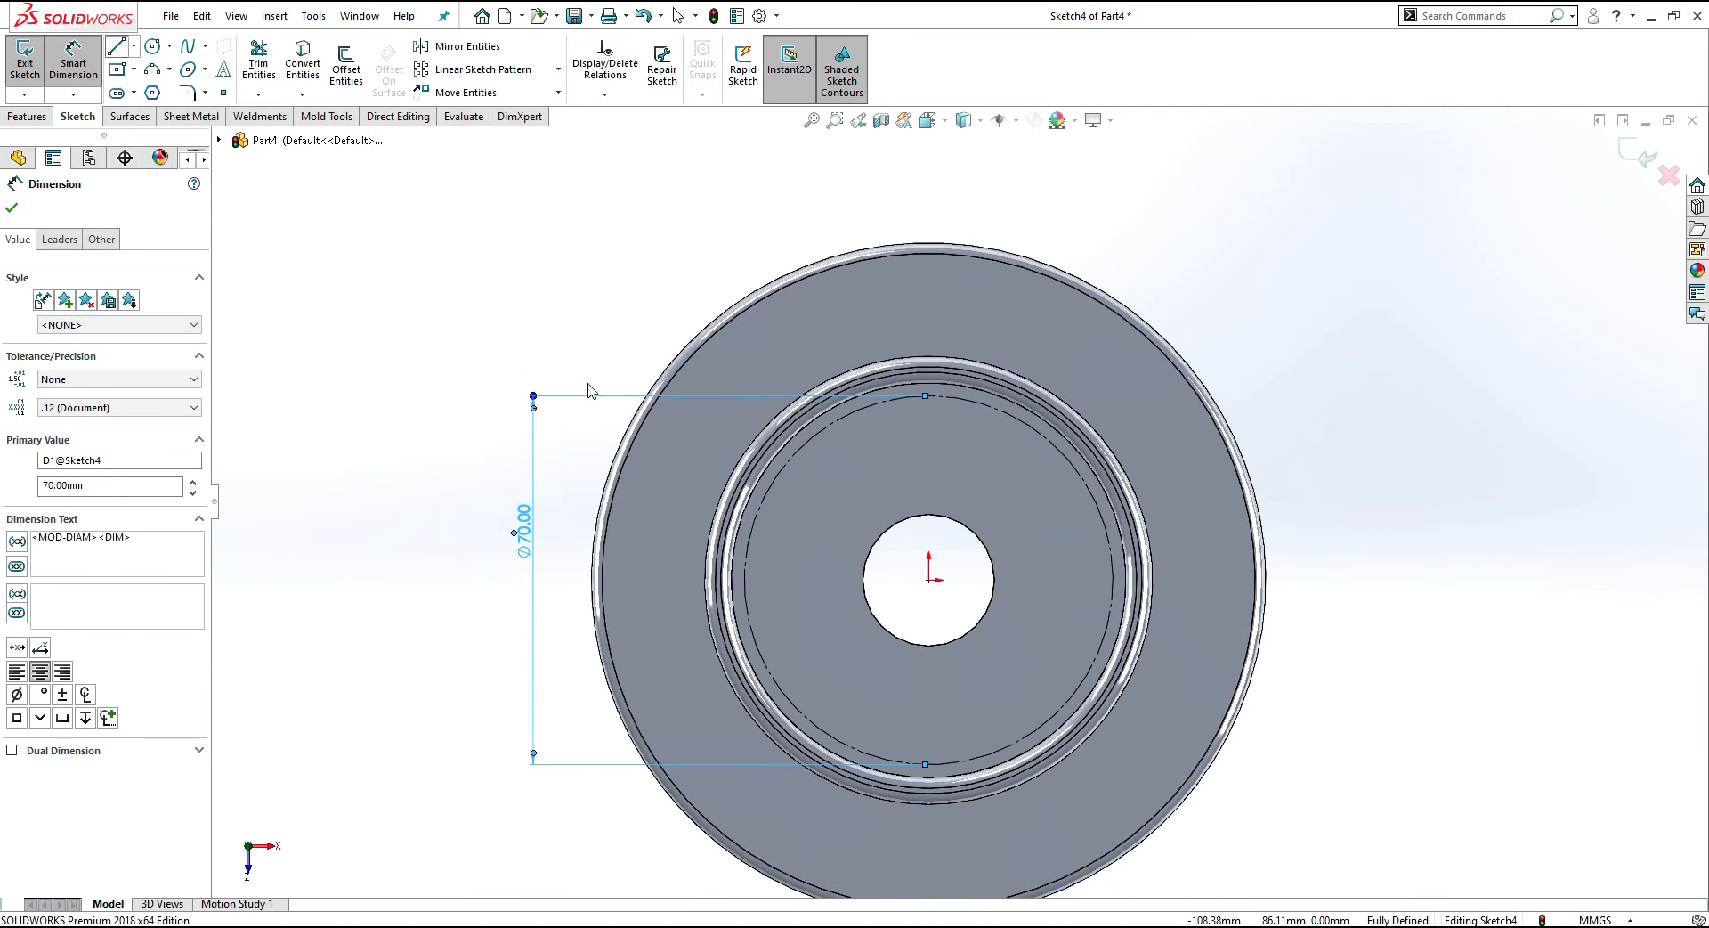
left_click(134, 46)
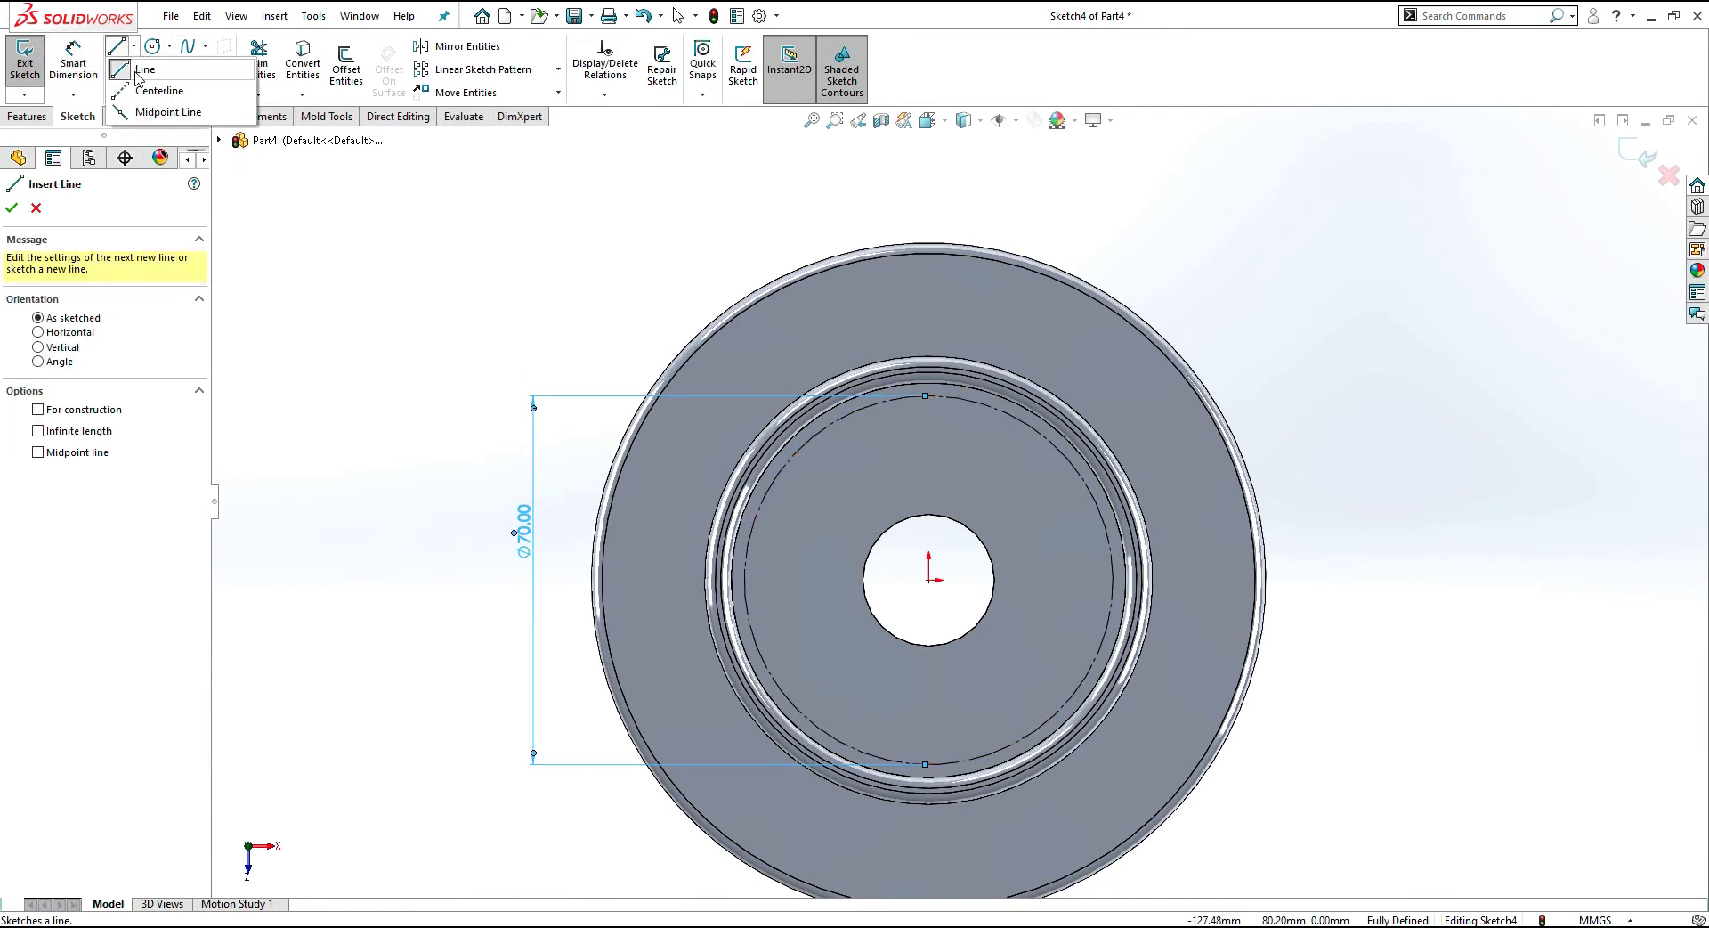
key("Escape")
key("l")
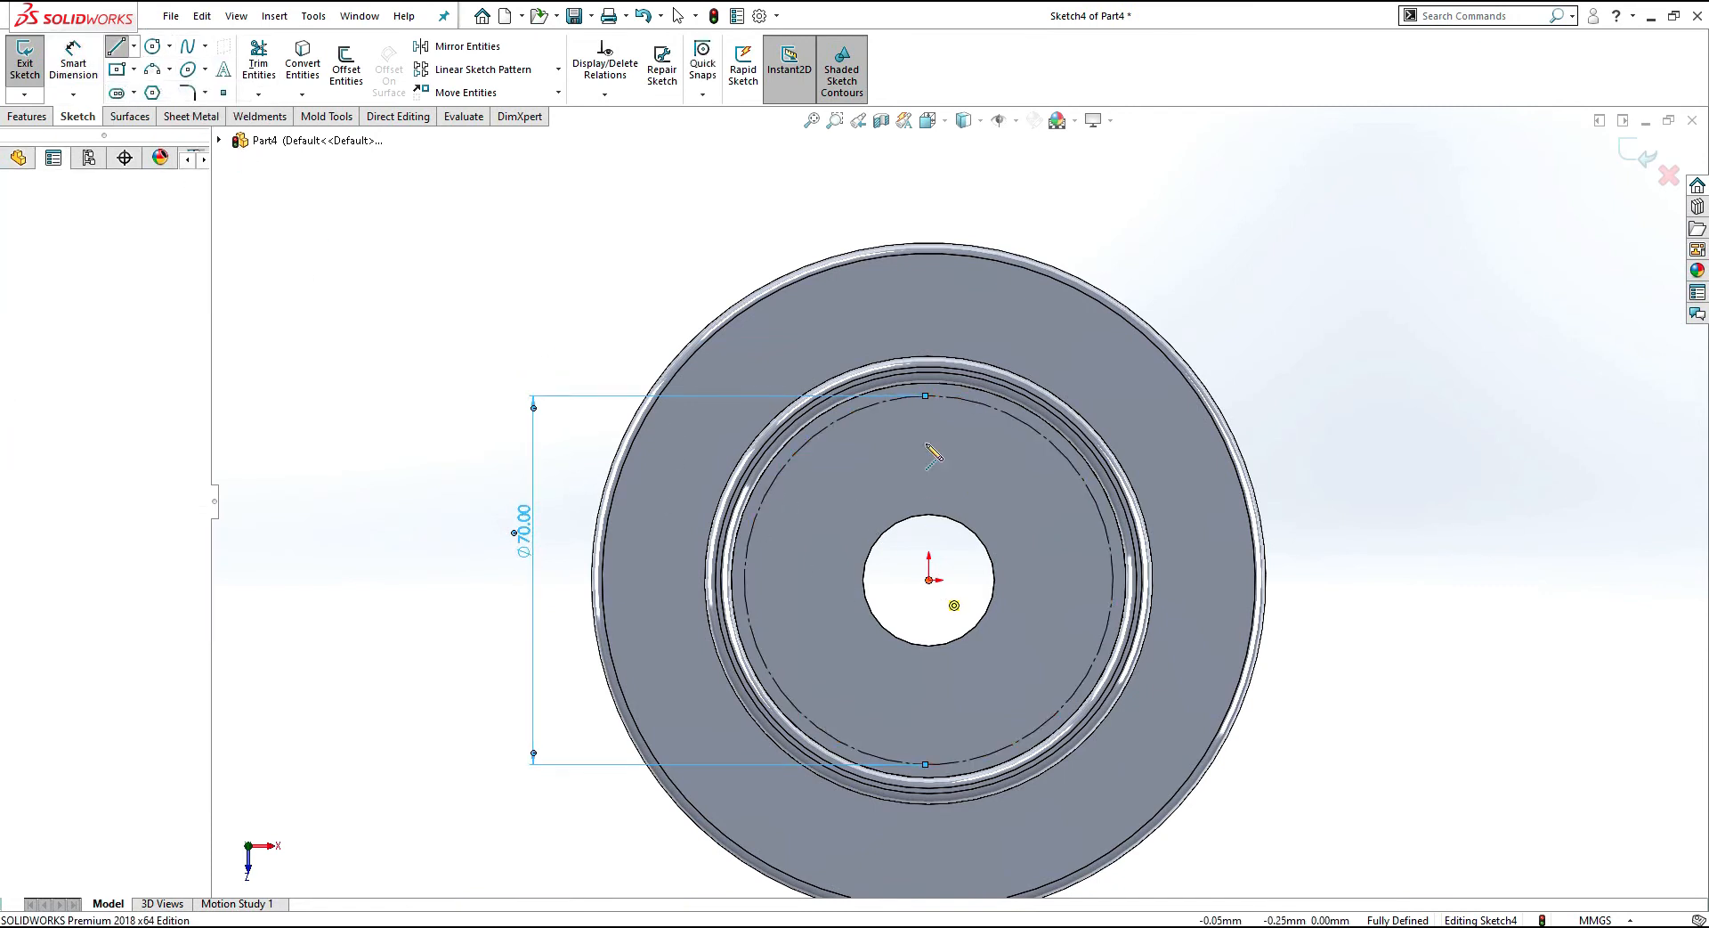
left_click(928, 579)
left_click(931, 306)
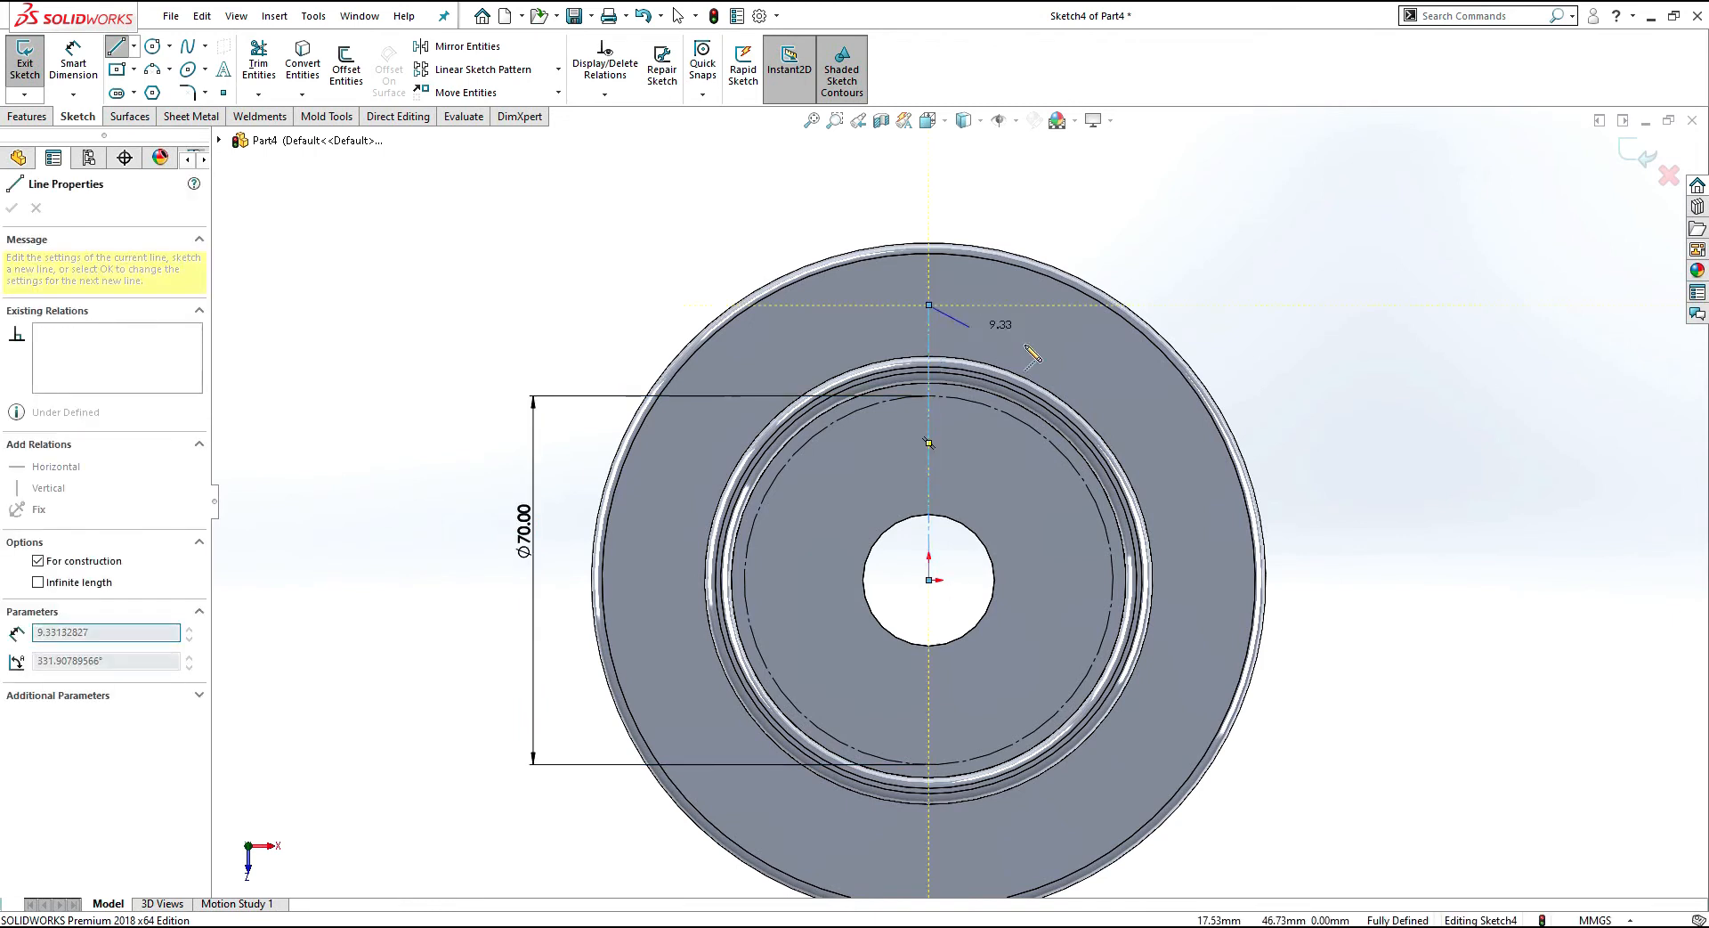
right_click(1122, 239)
left_click(1135, 245)
key("Escape")
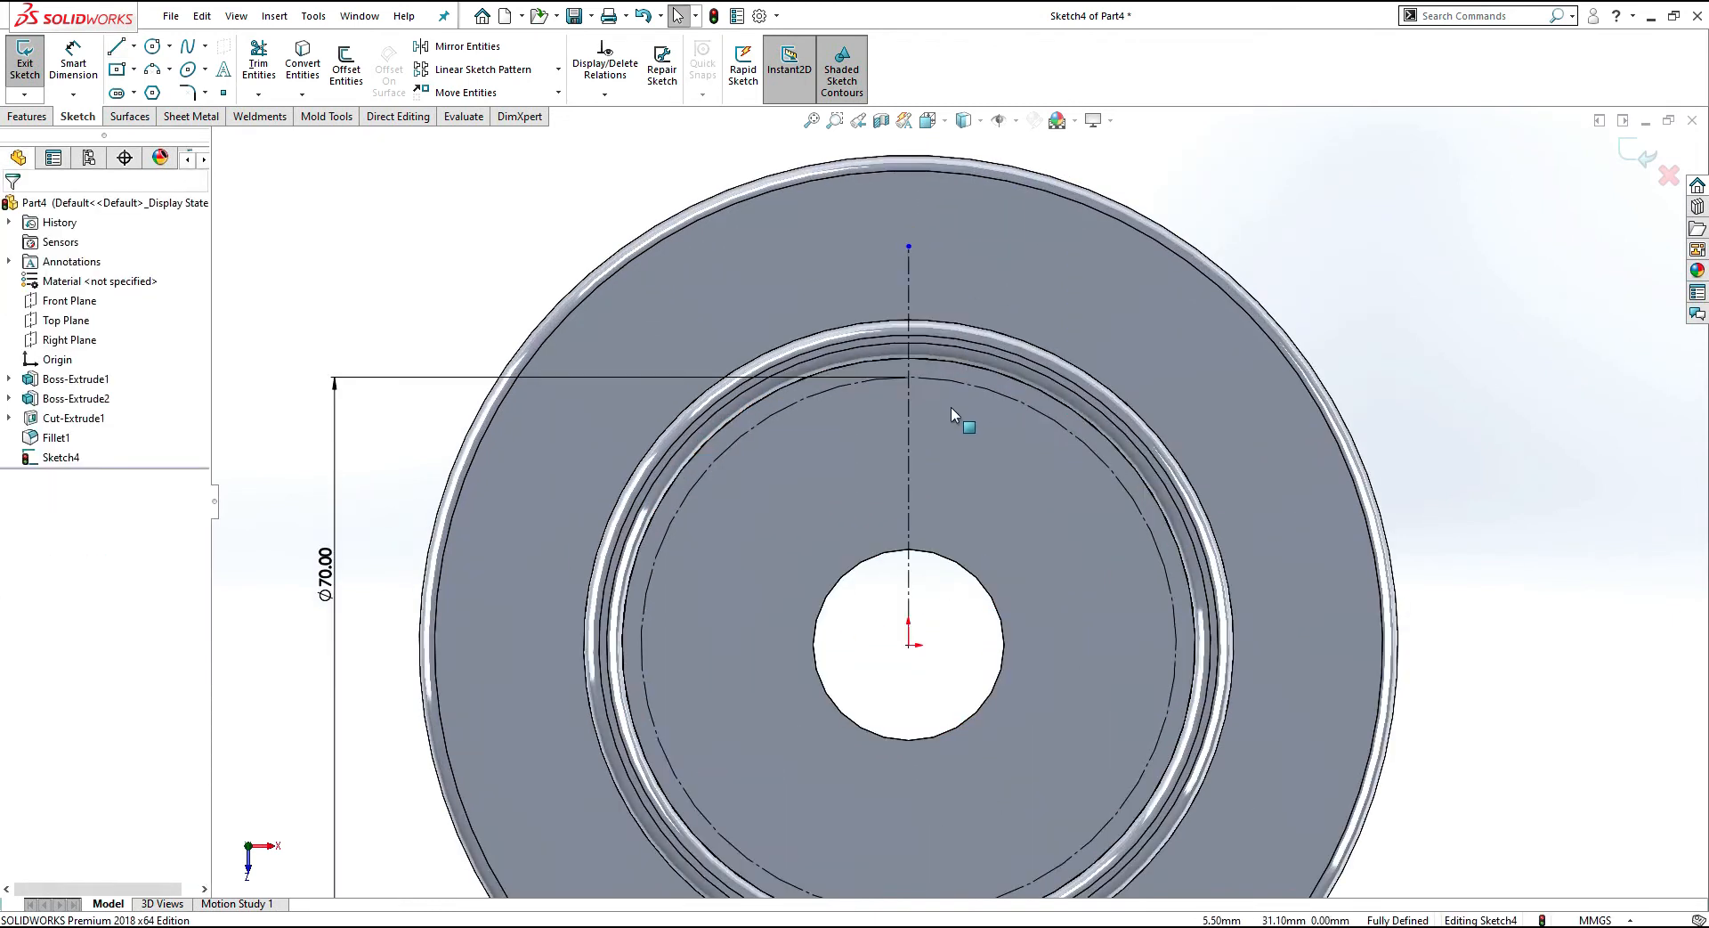
Step: Sketch a circle centred where the vertical construction line crosses the pitch circle and dimension its diameter to 27 mm
scroll(953, 409, "down", 3)
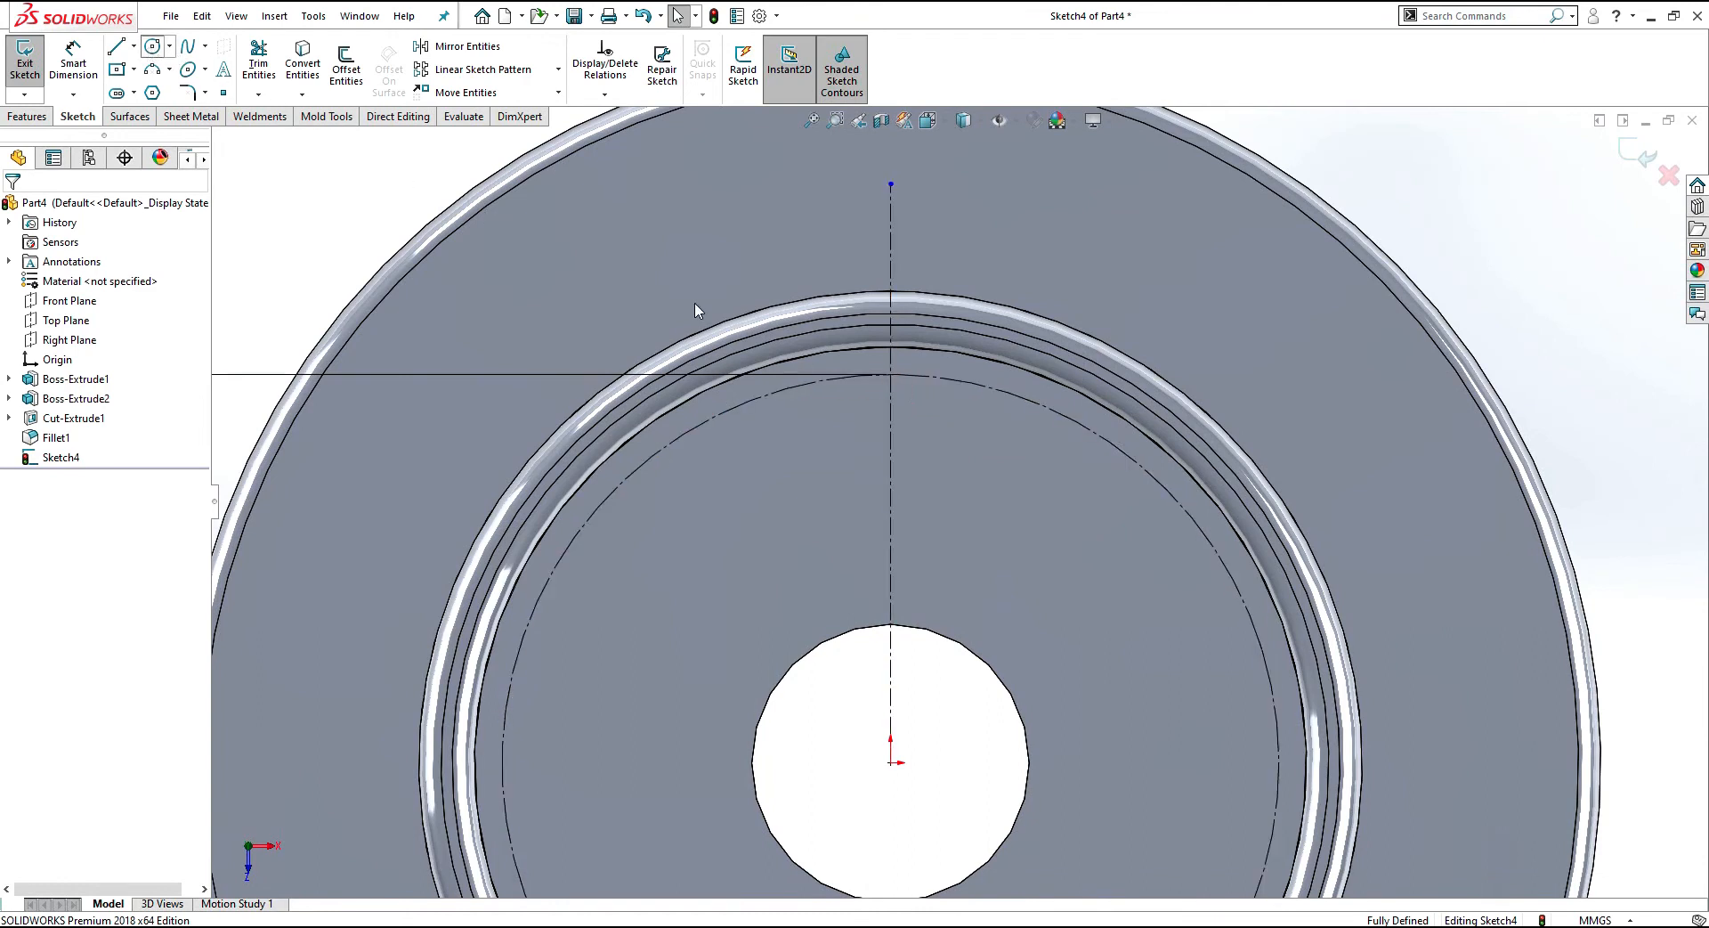
left_click(891, 375)
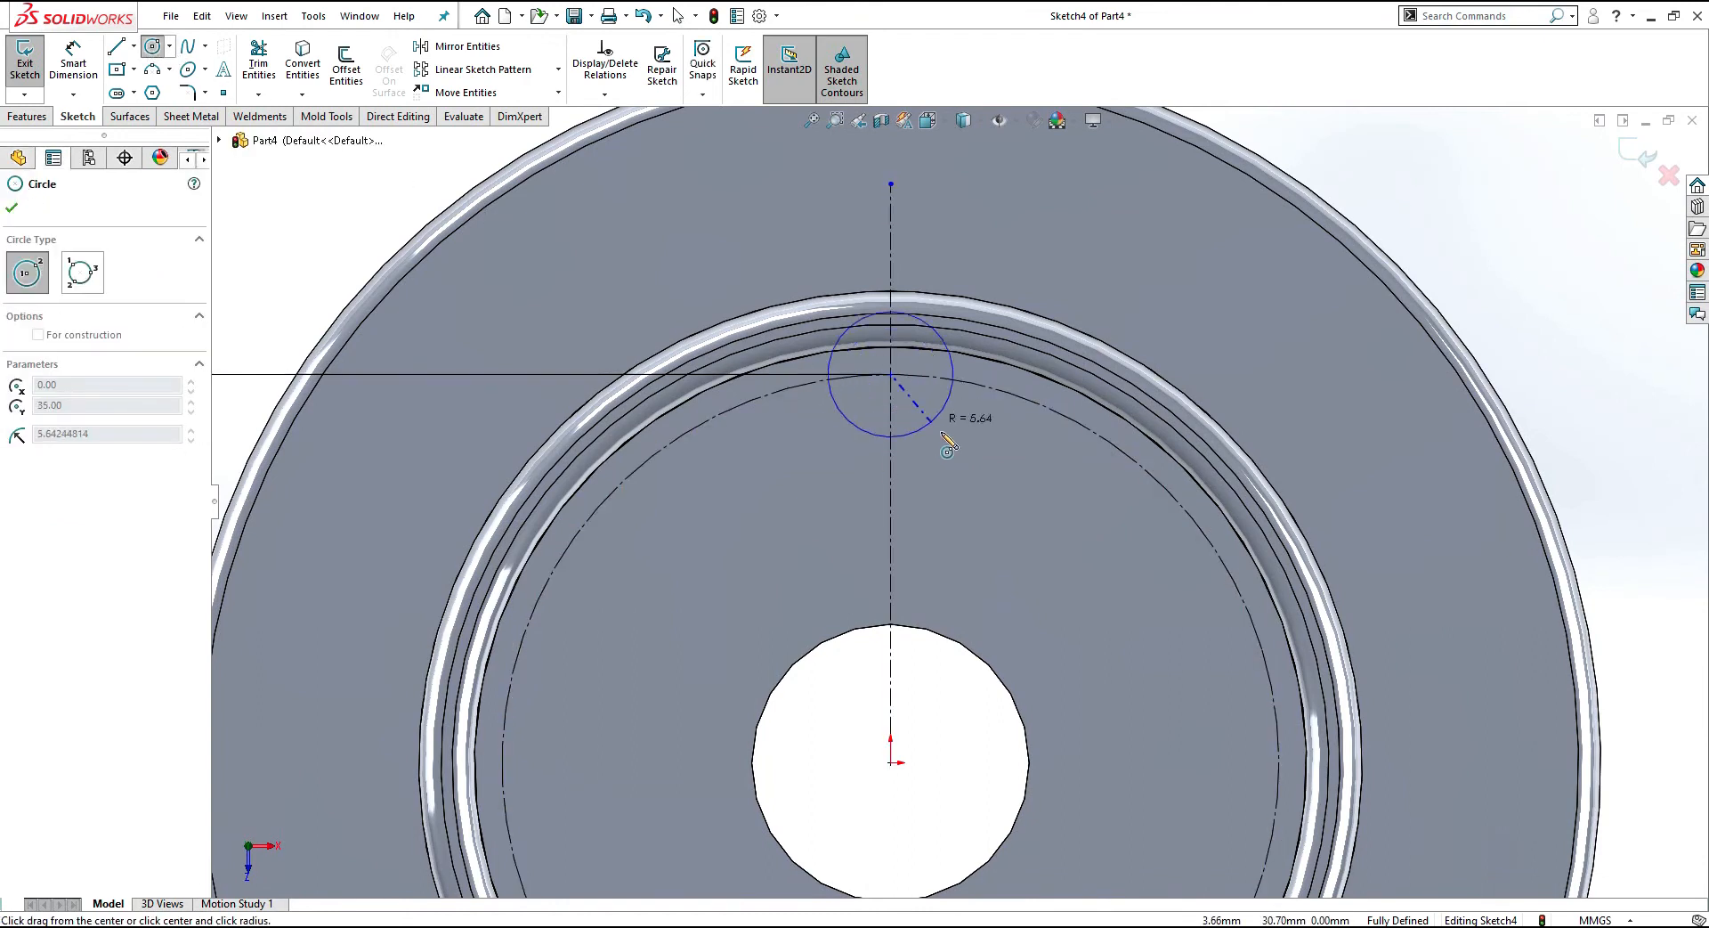
left_click(985, 452)
left_click(76, 65)
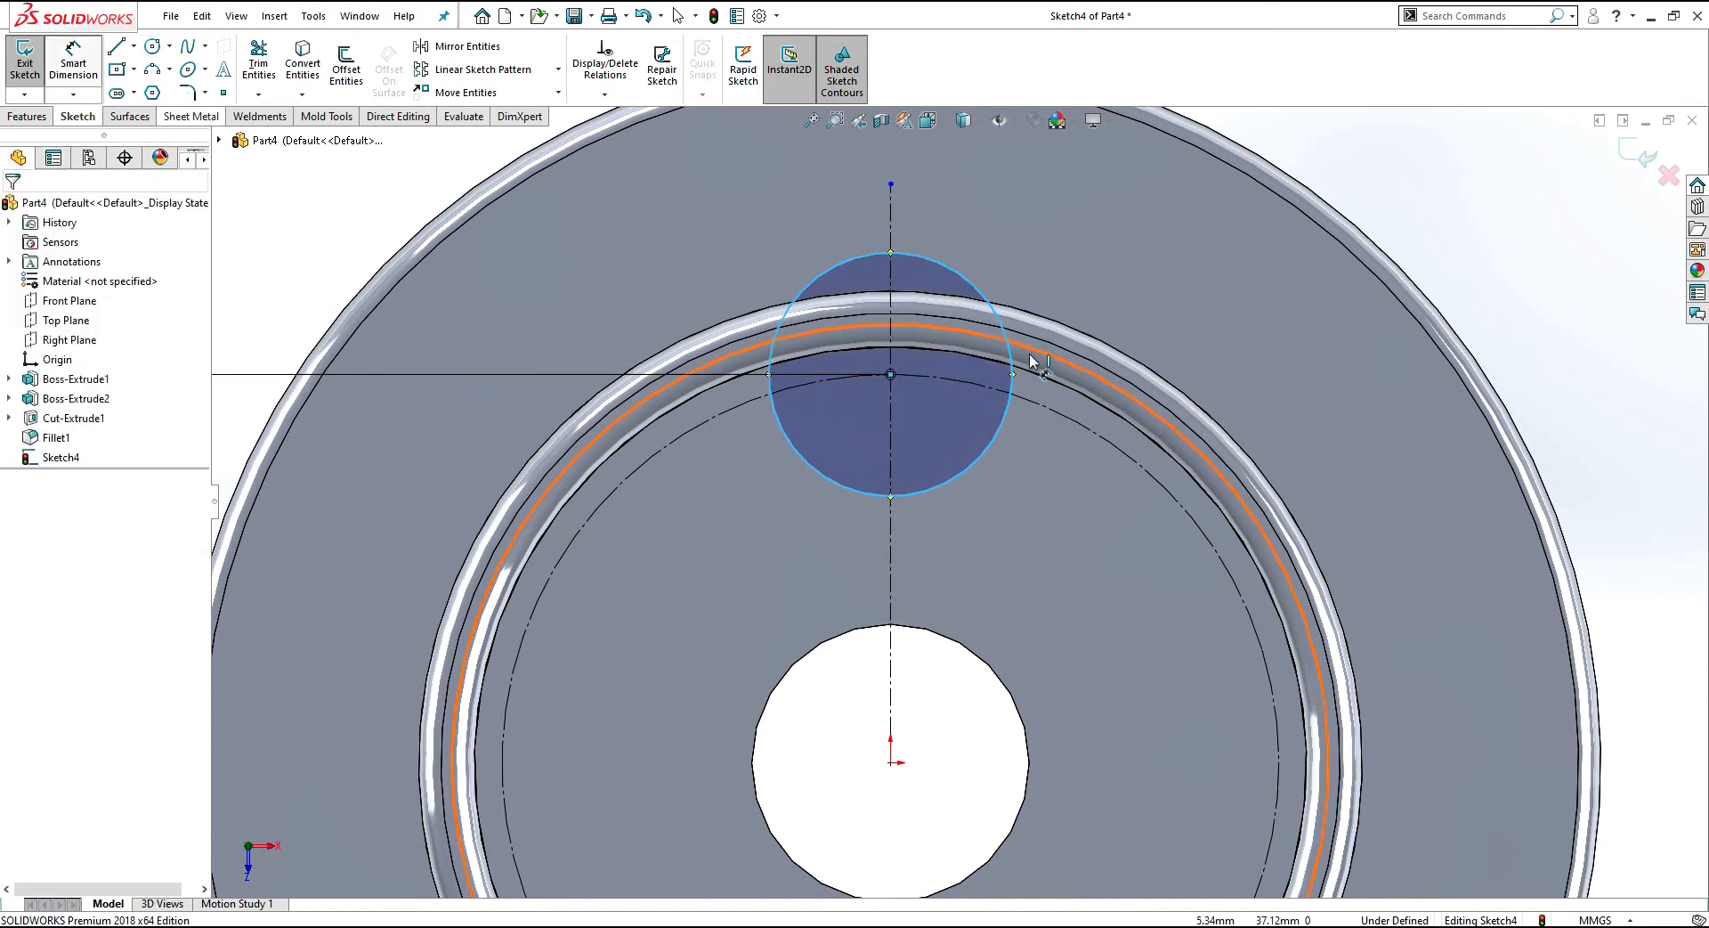
left_click(1014, 373)
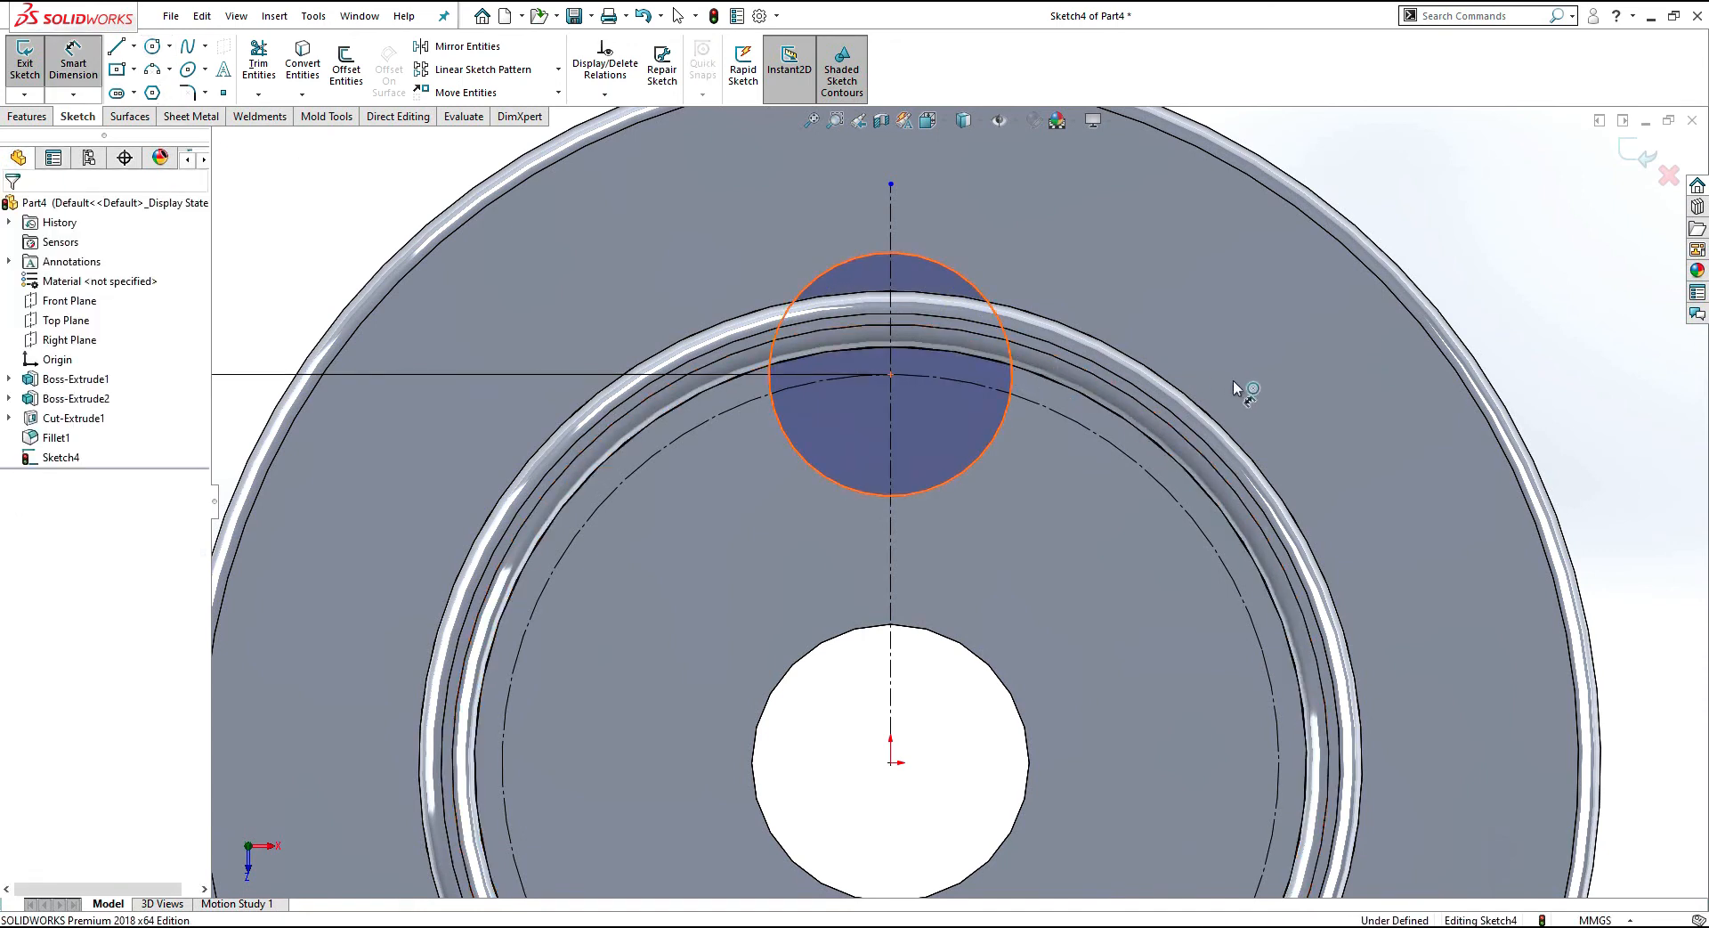
left_click(1242, 392)
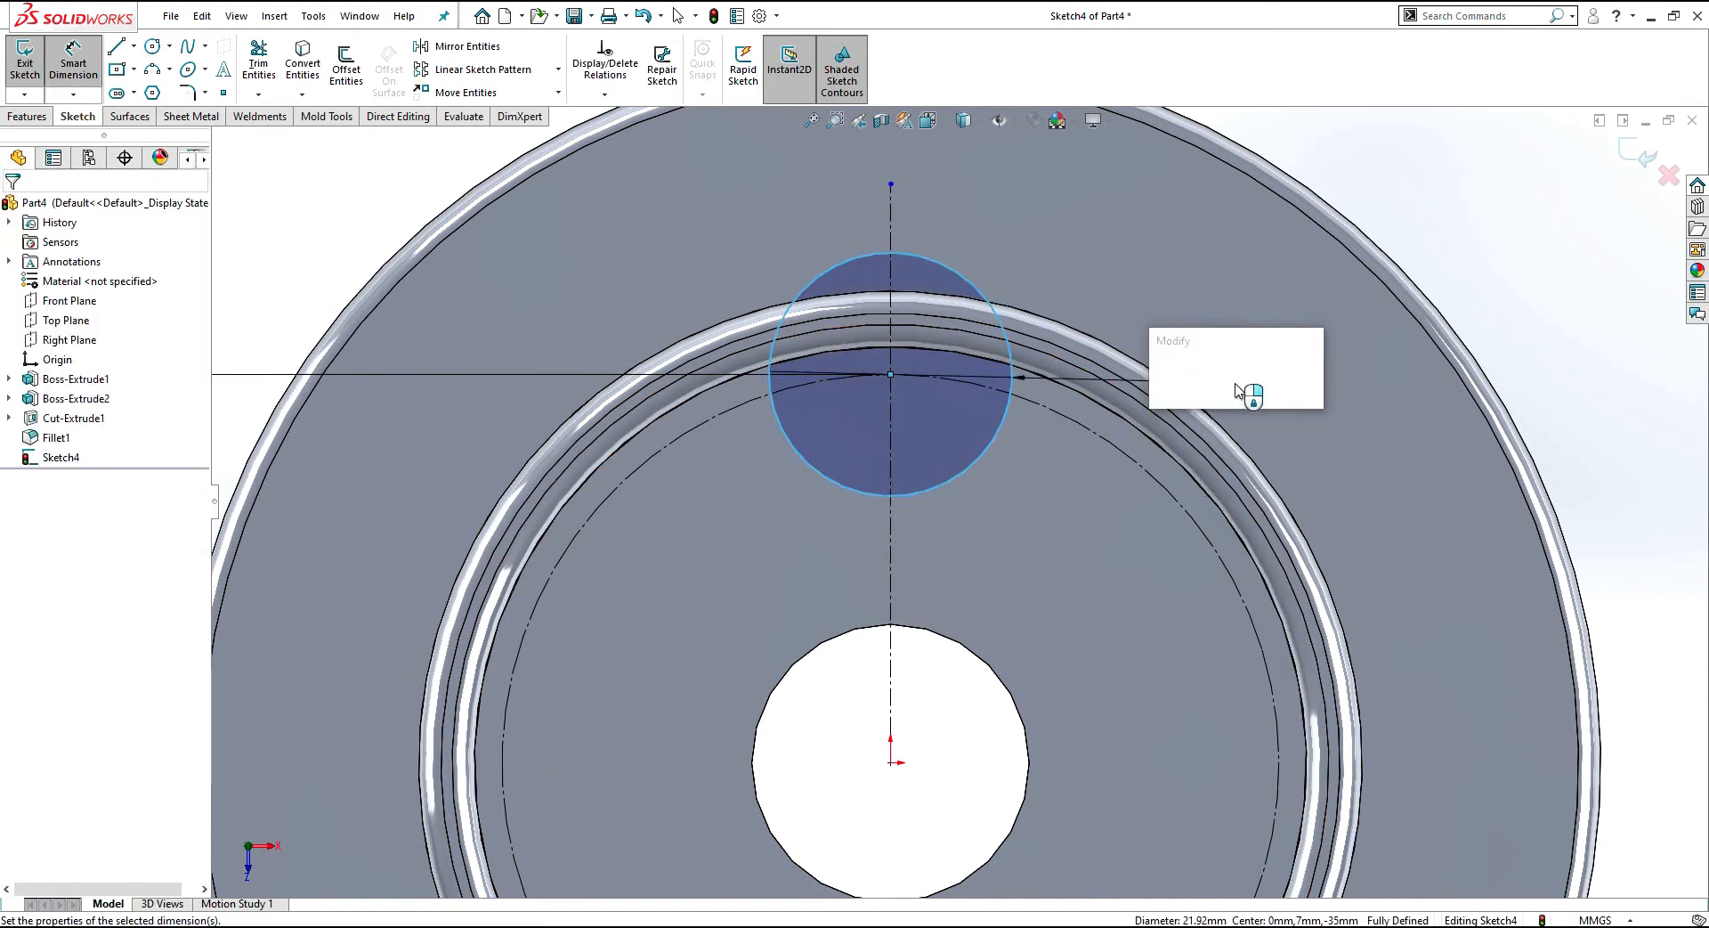
type("27")
key("Return")
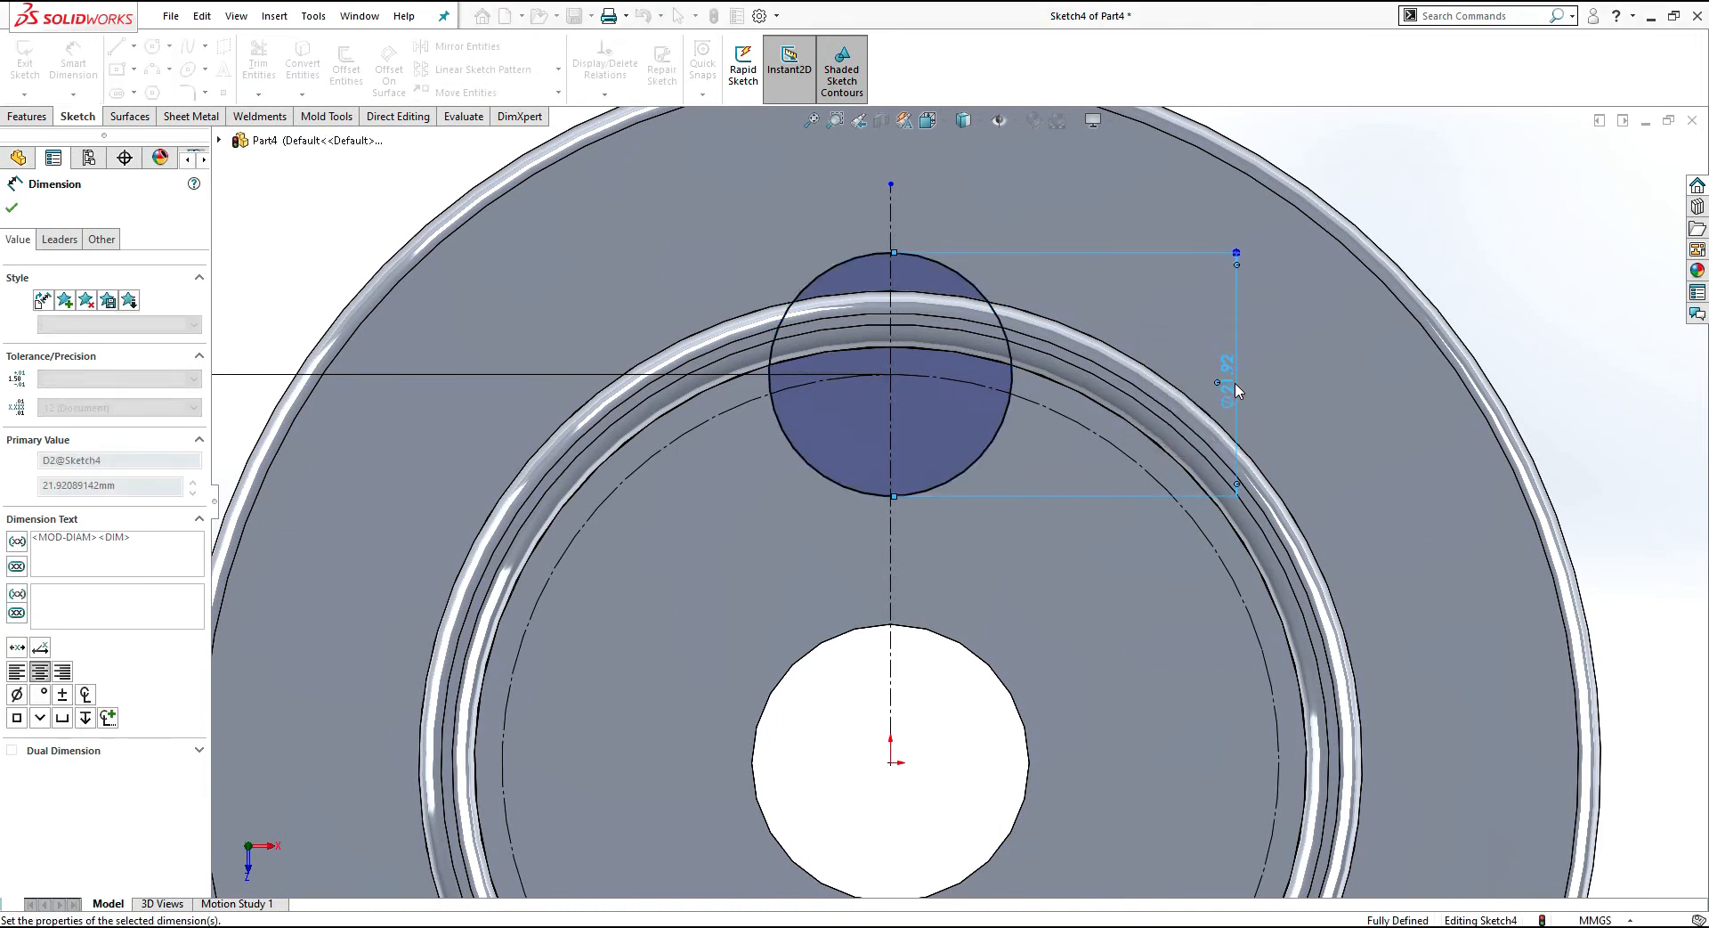
Step: Finish the sketch, check the boss height in the PDF drawing and extrude the 27 mm circle 30 mm as a blind boss
scroll(1007, 426, "up", 3)
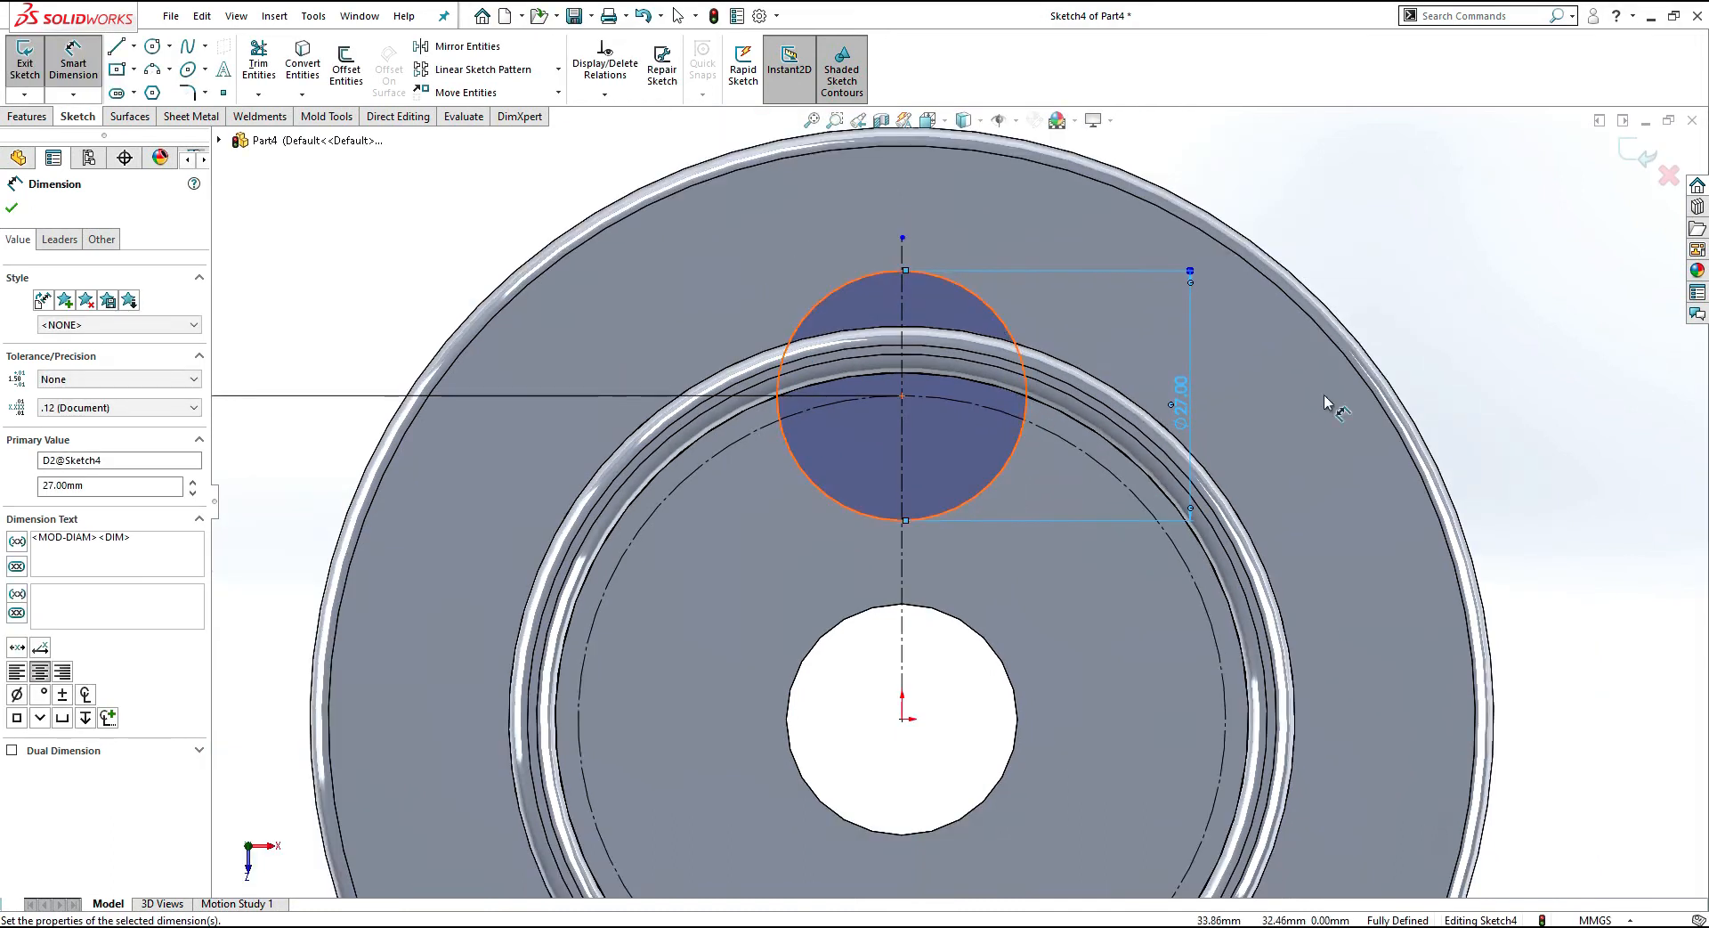
left_click(1646, 165)
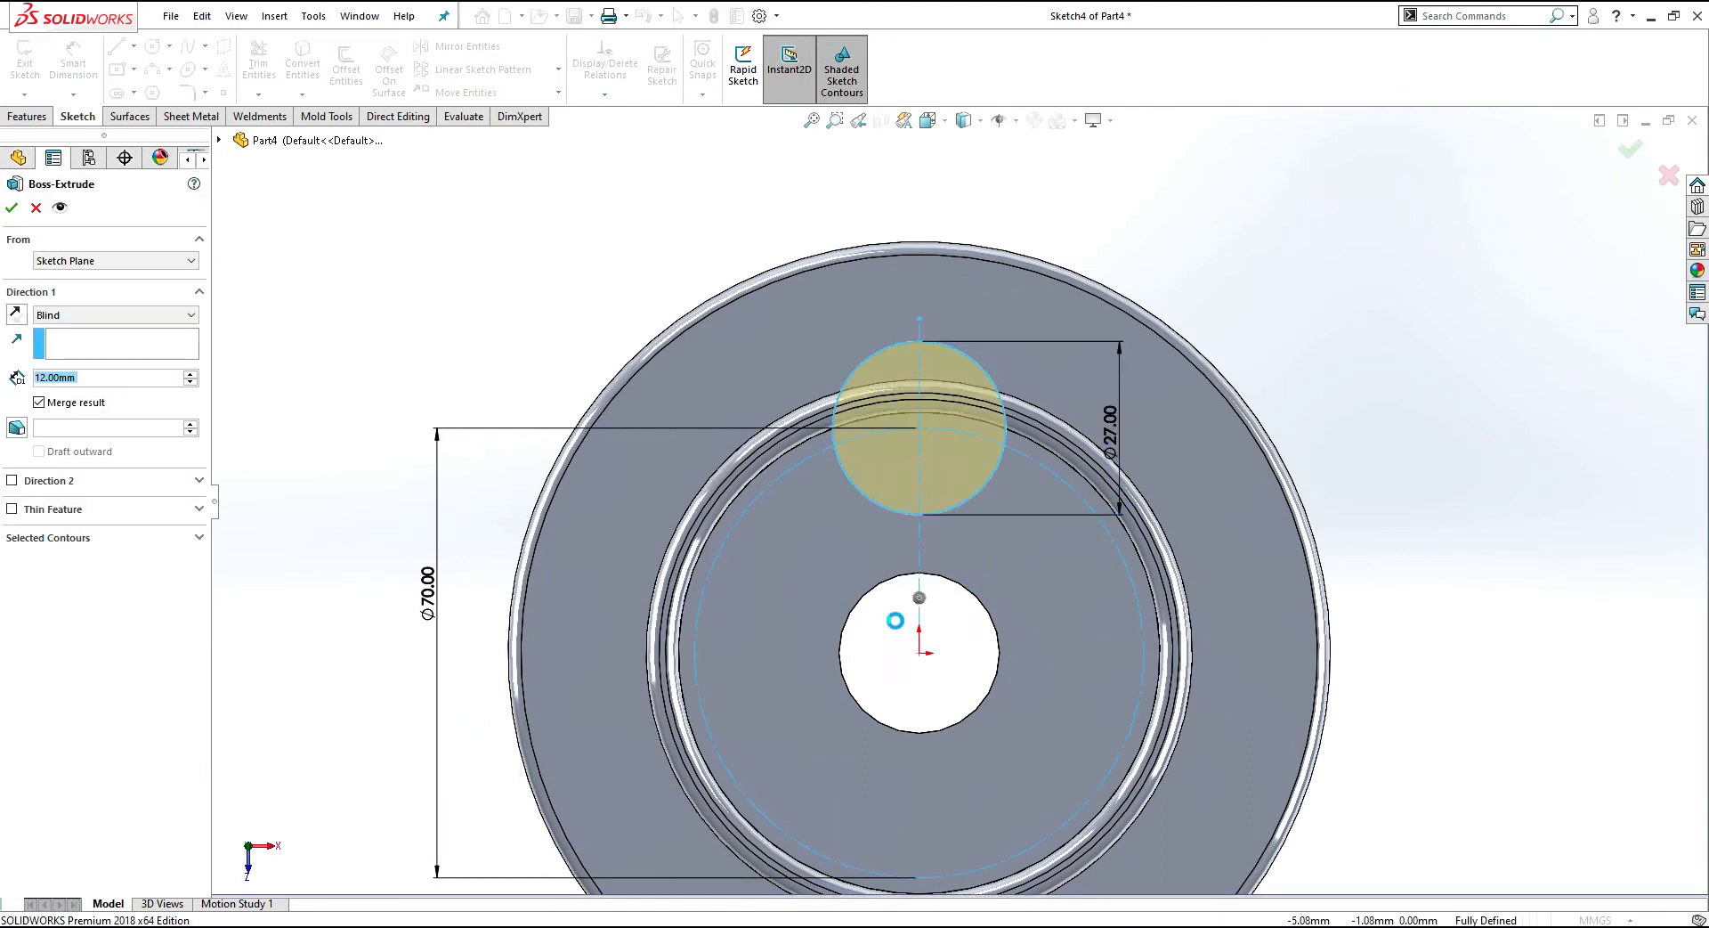
key("alt+Tab")
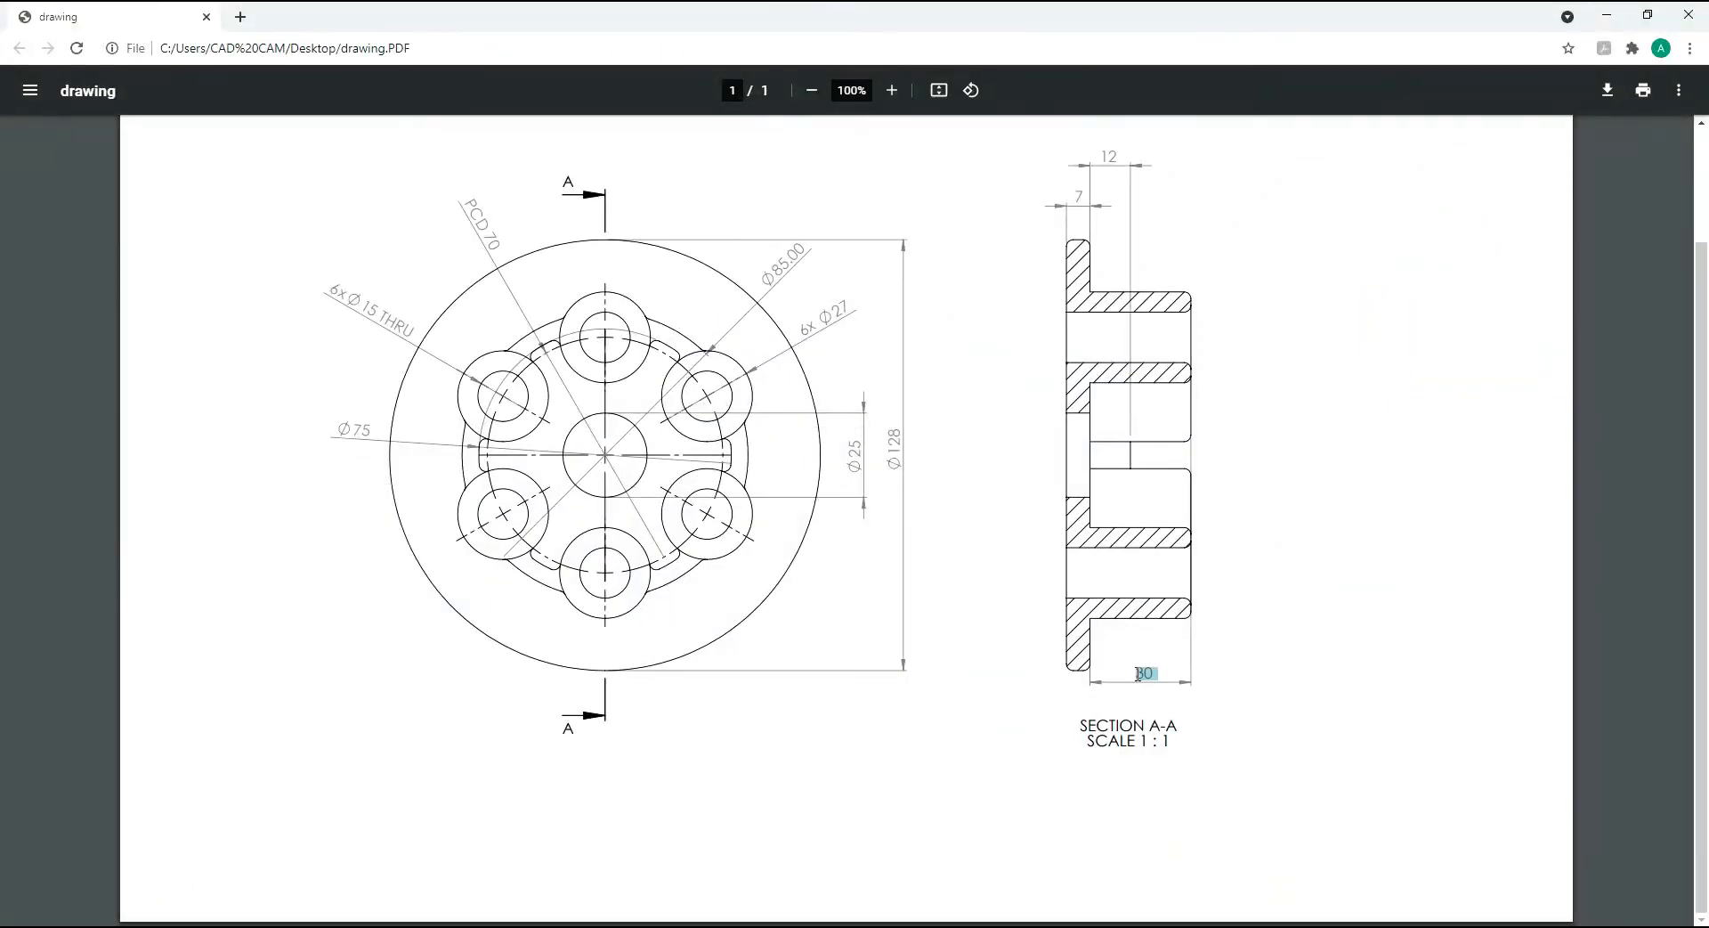
key("alt+Tab")
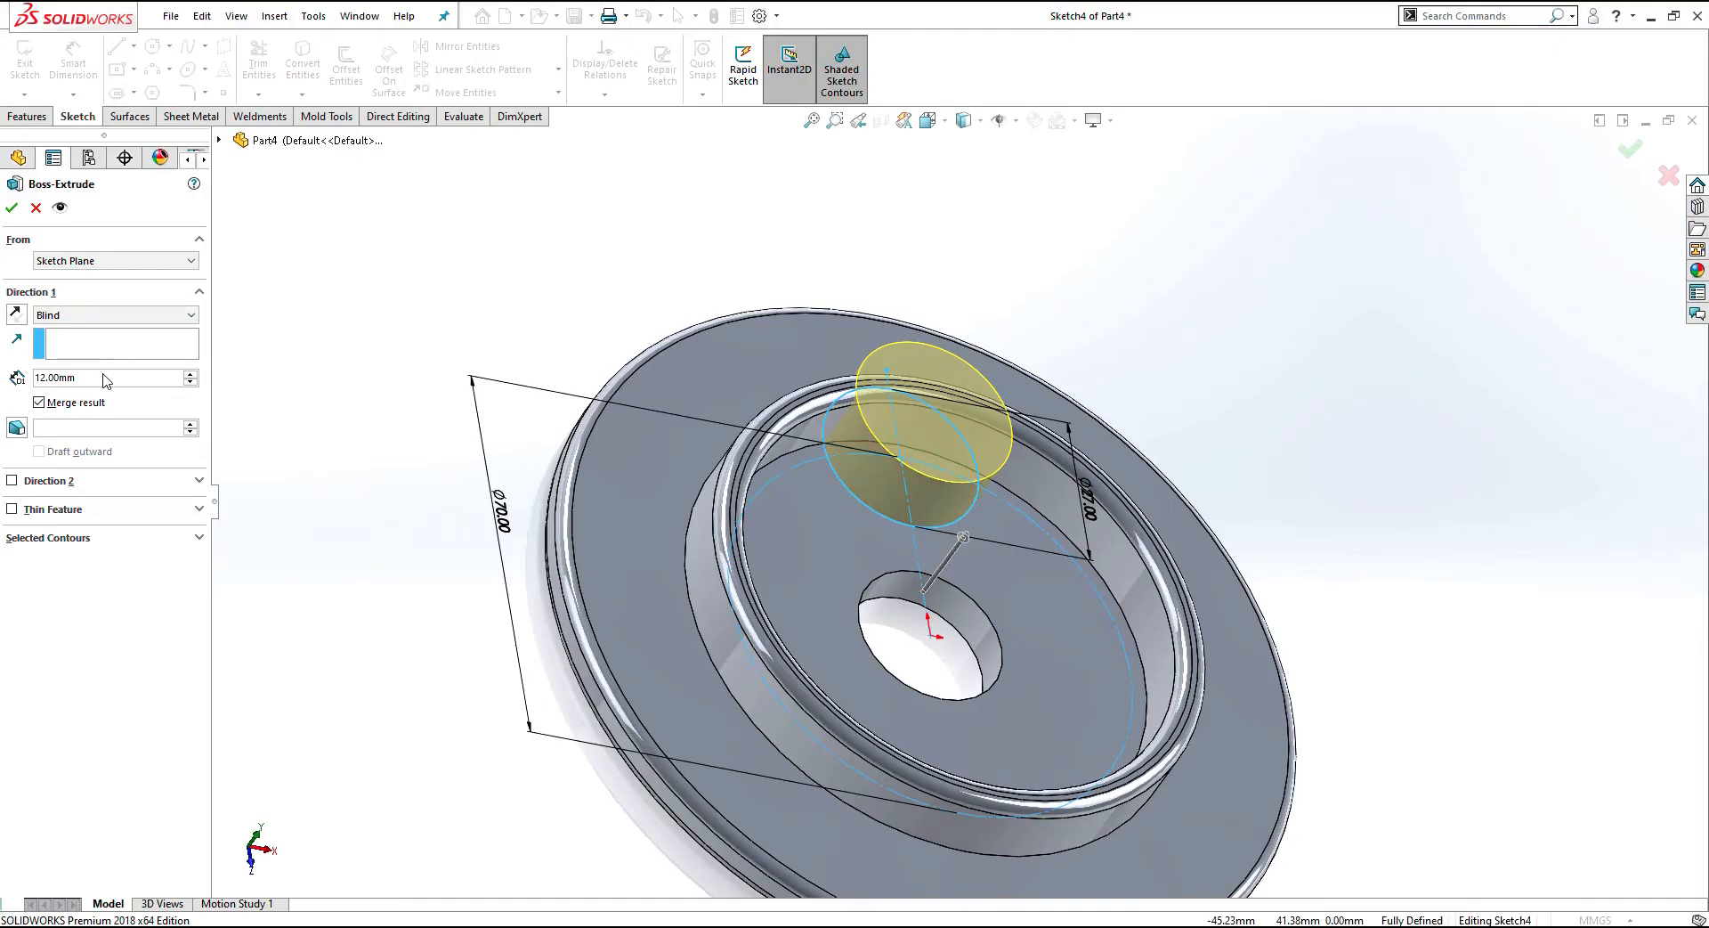
type("30")
key("Return")
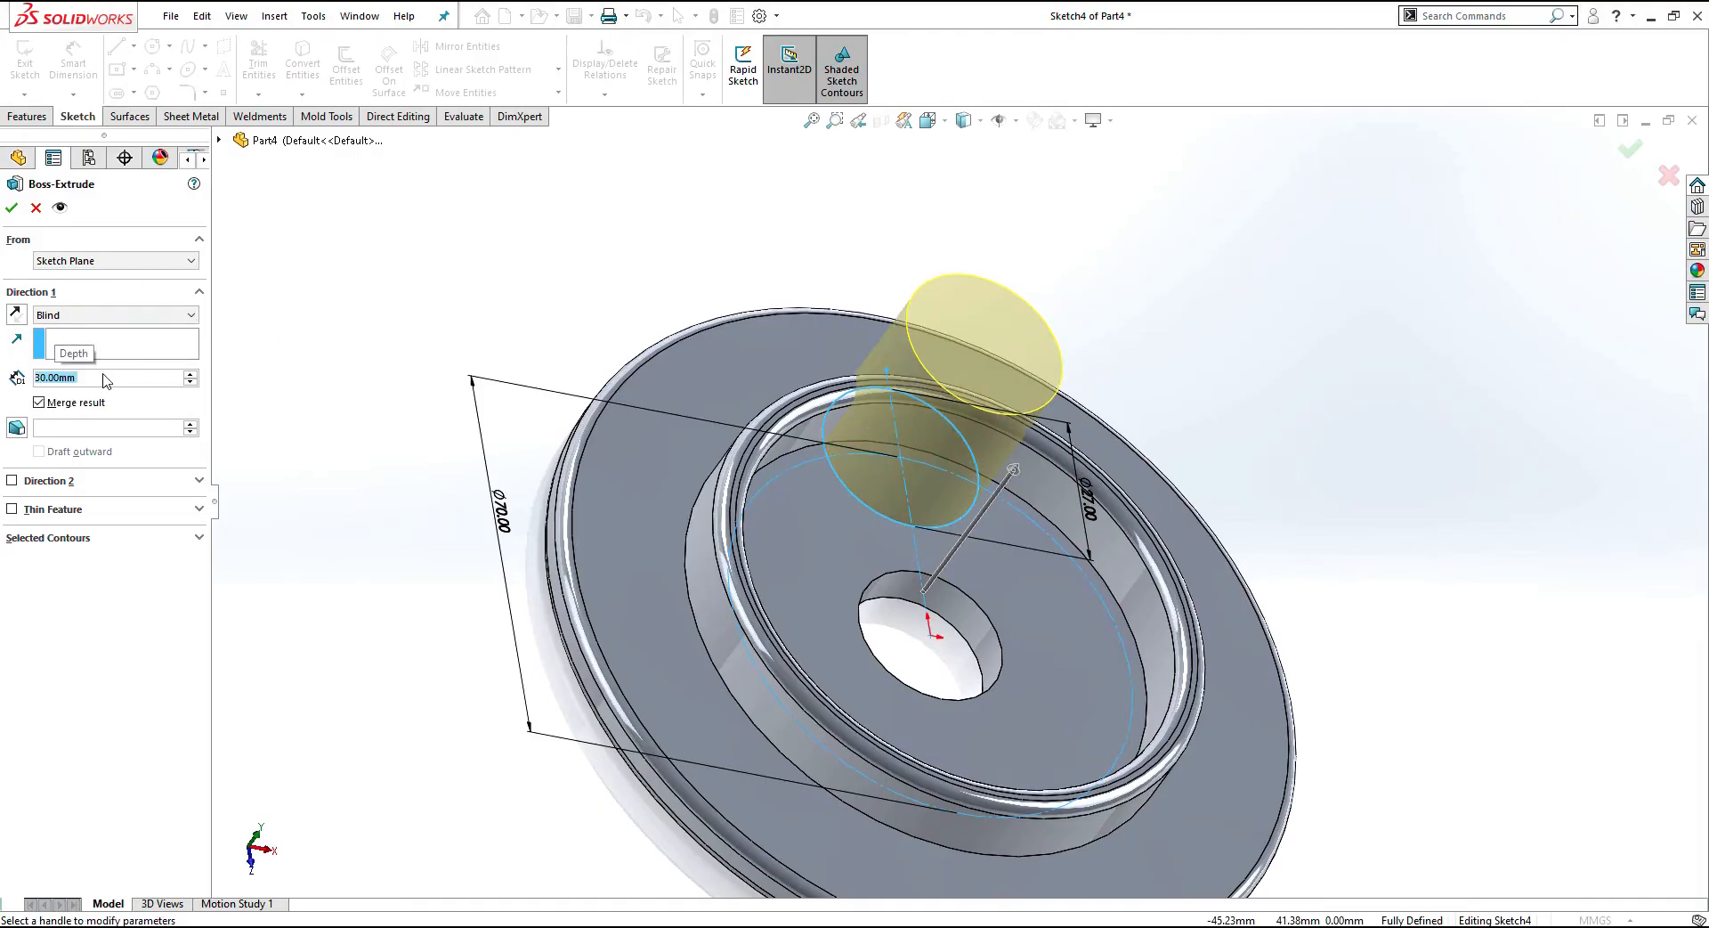
left_click(12, 208)
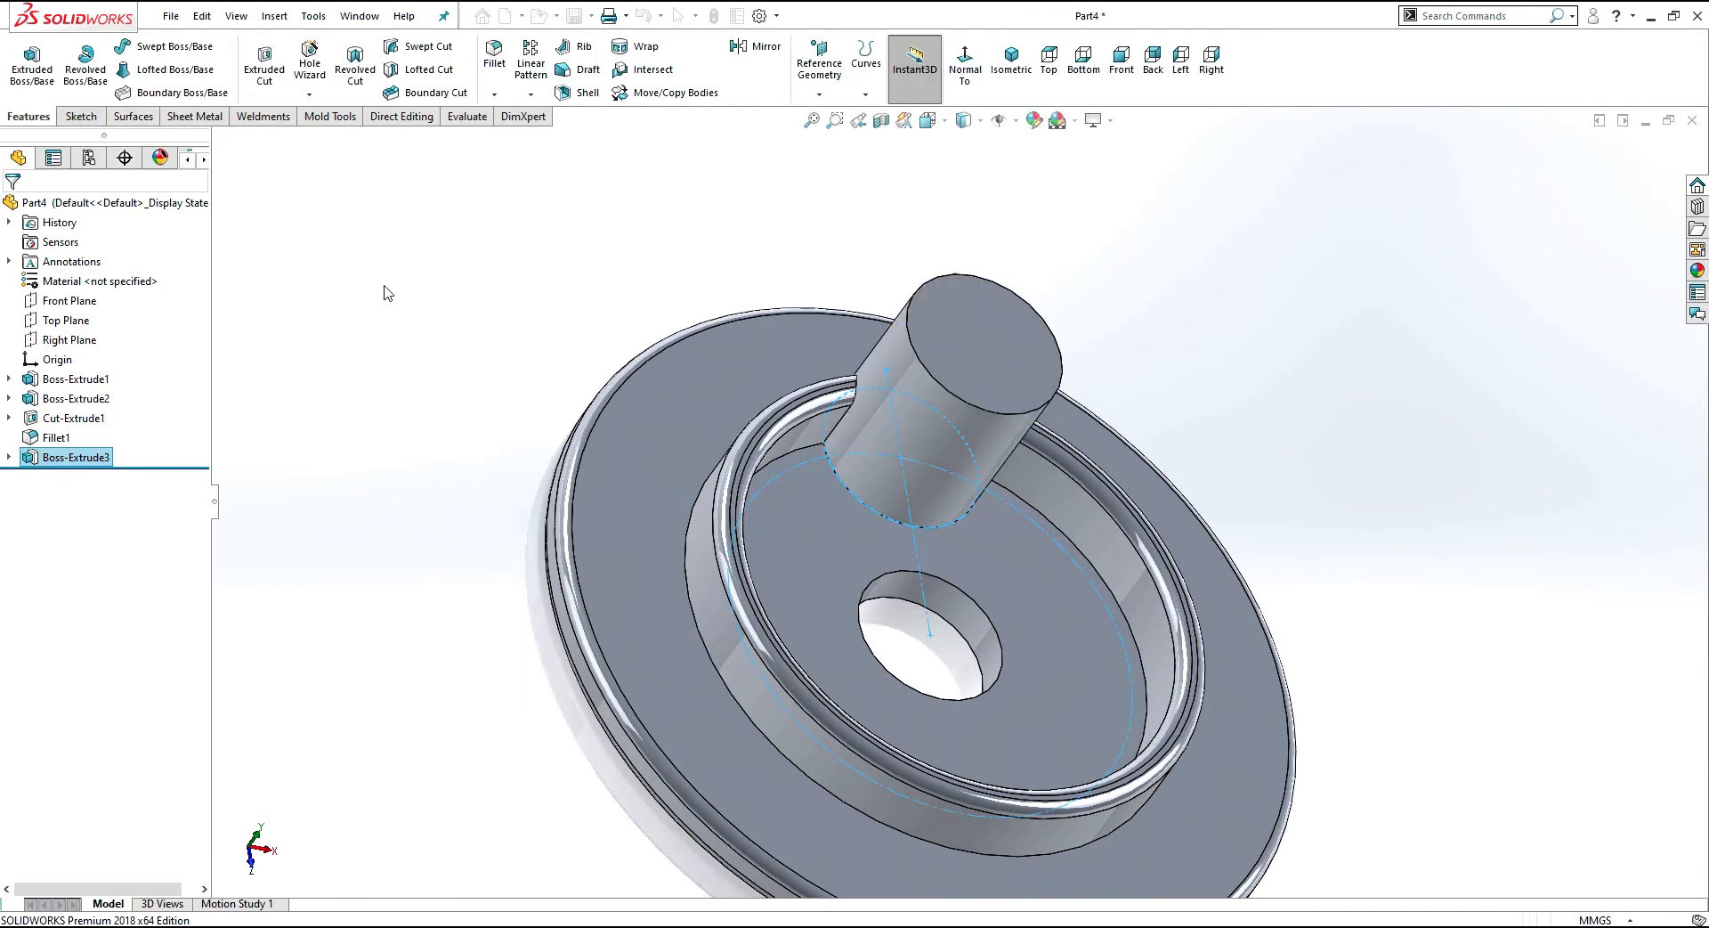
Step: Start an extruded cut sketch on the boss's top face and draw a concentric circle about 17 mm in diameter
middle_click_drag(492, 356, 508, 316)
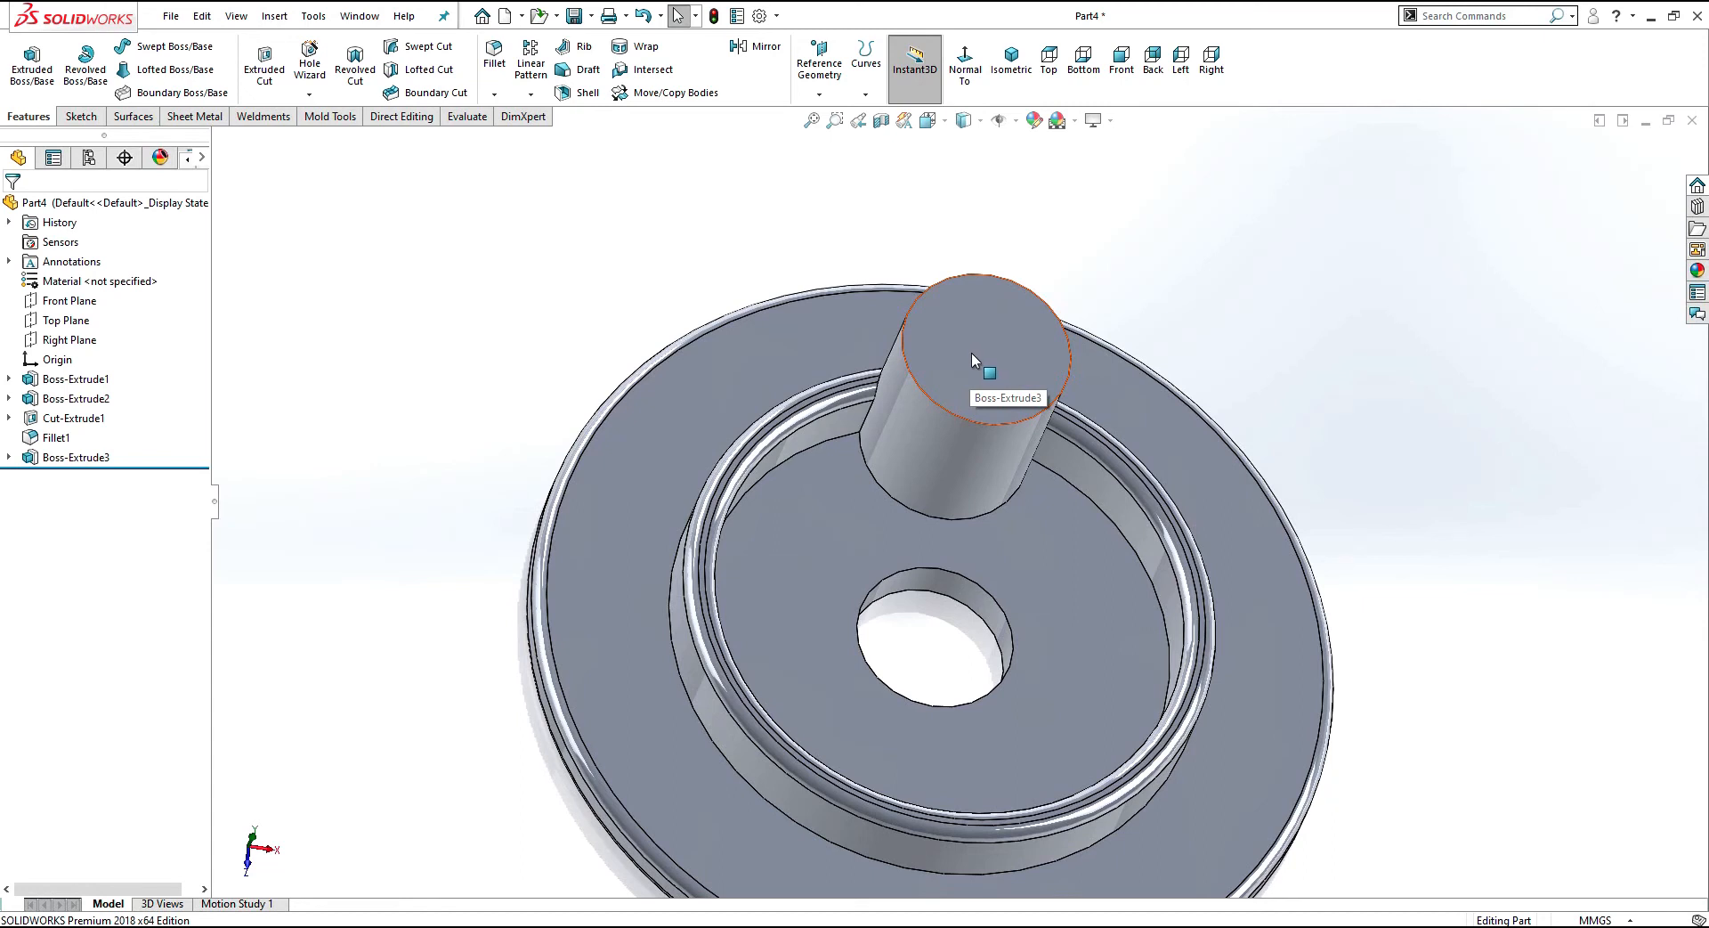
left_click(264, 69)
left_click(81, 117)
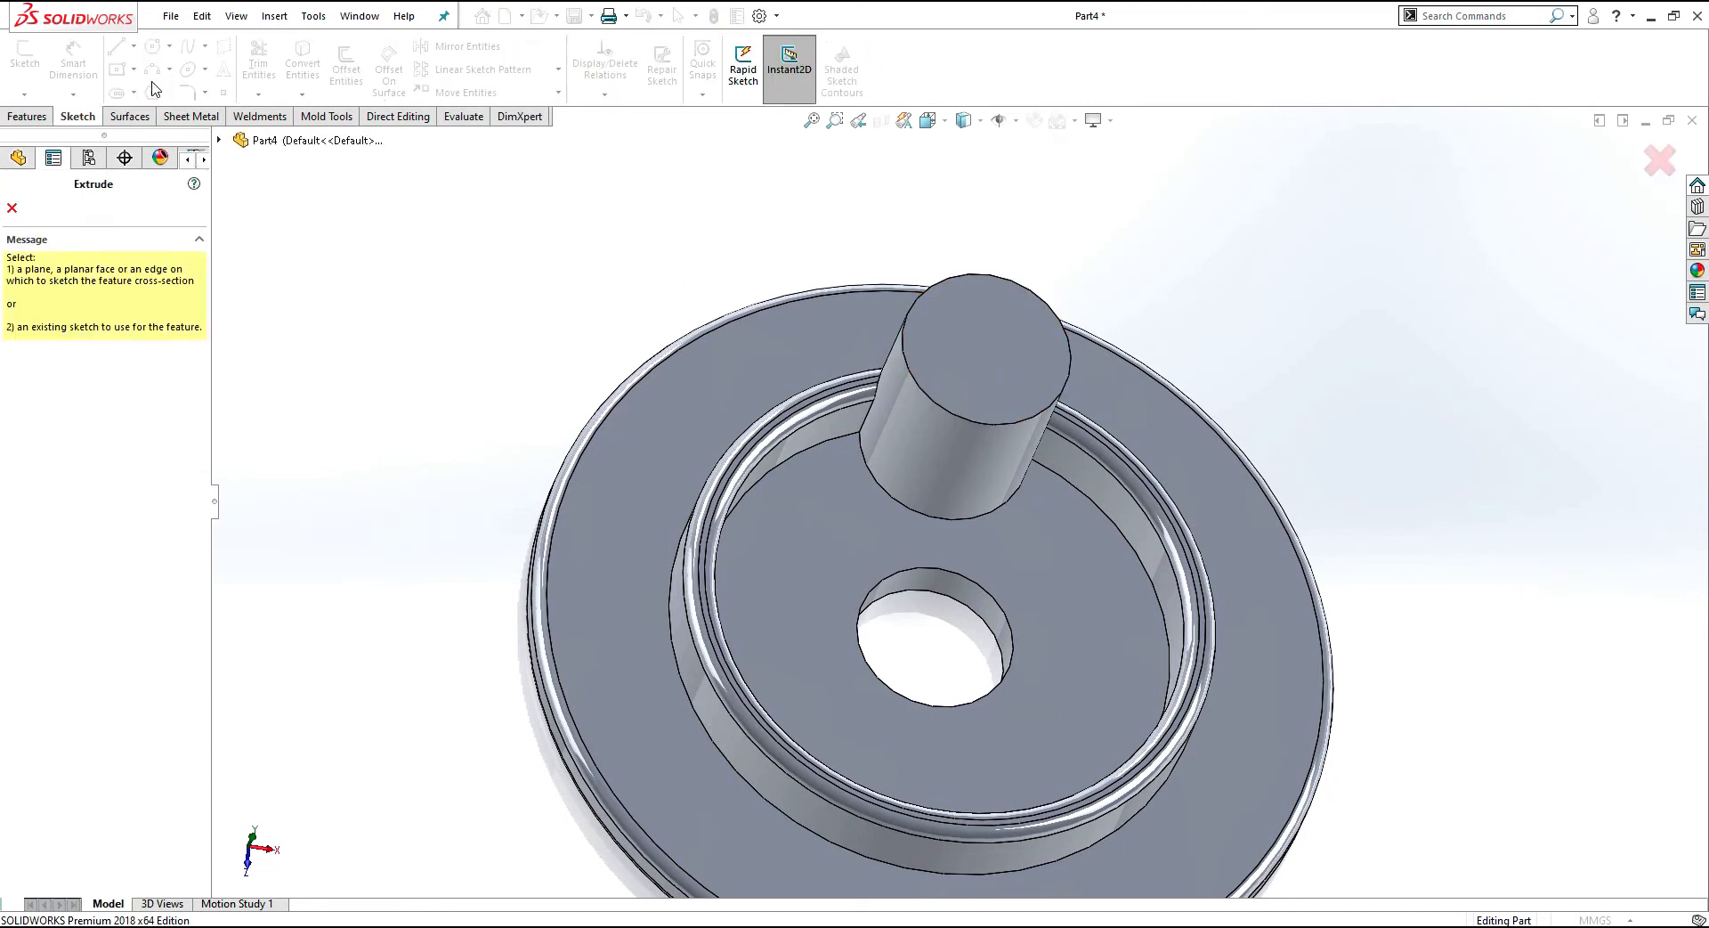
left_click(963, 333)
left_click(151, 48)
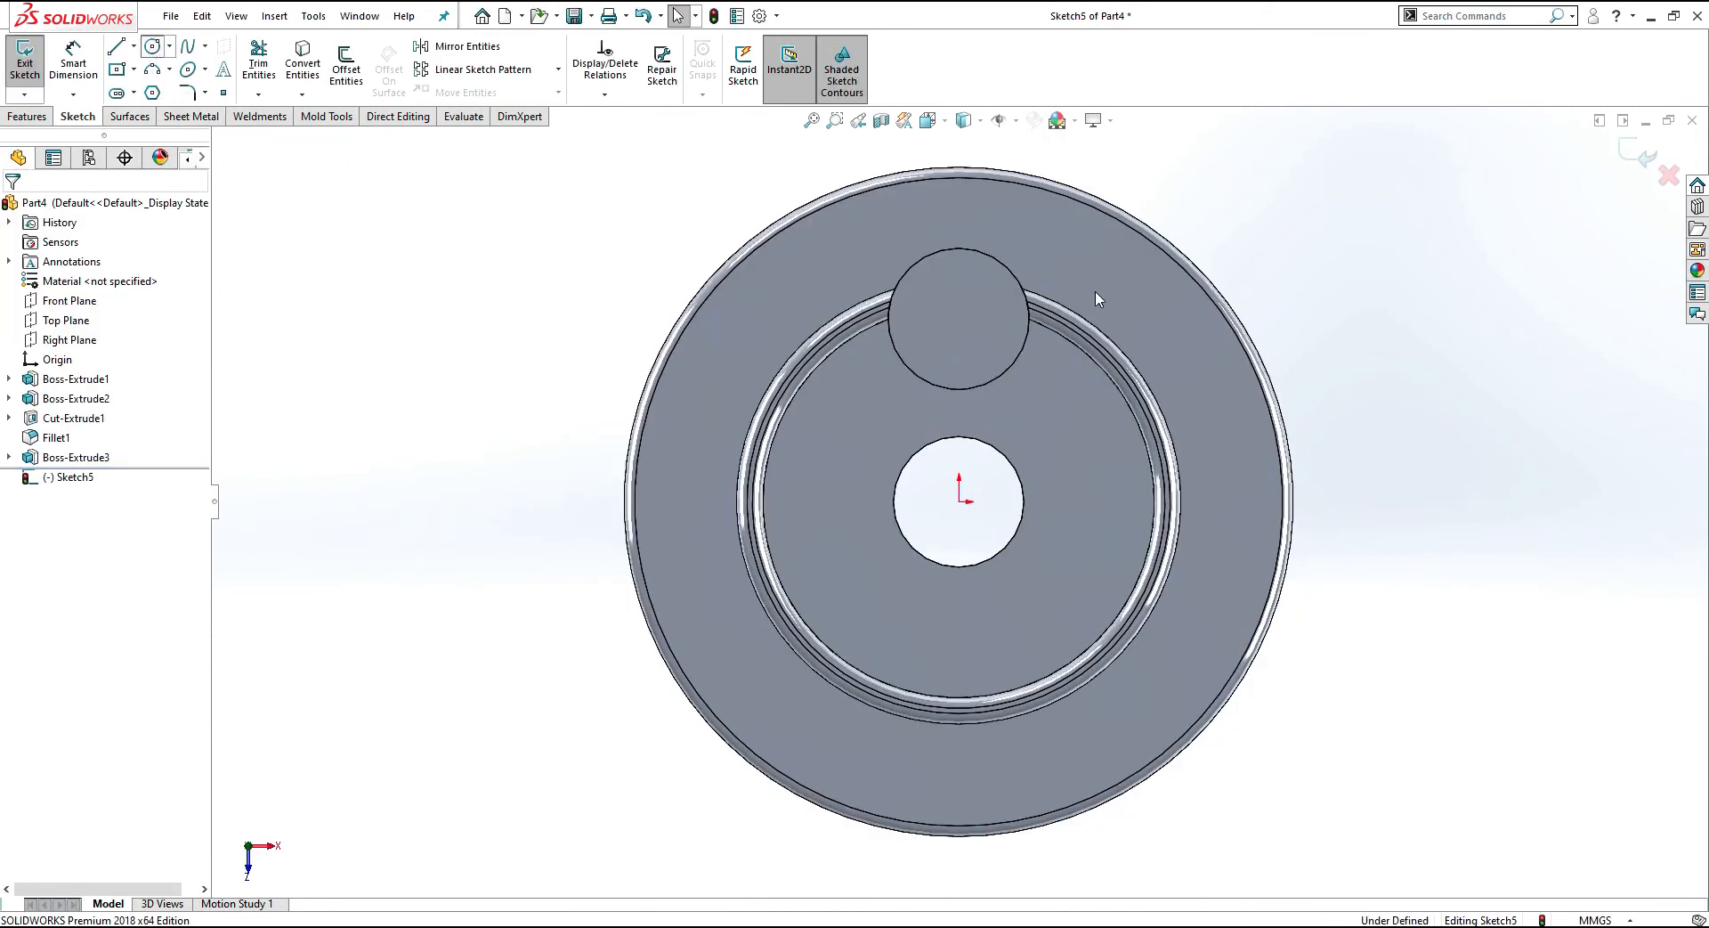
scroll(996, 337, "down", 10)
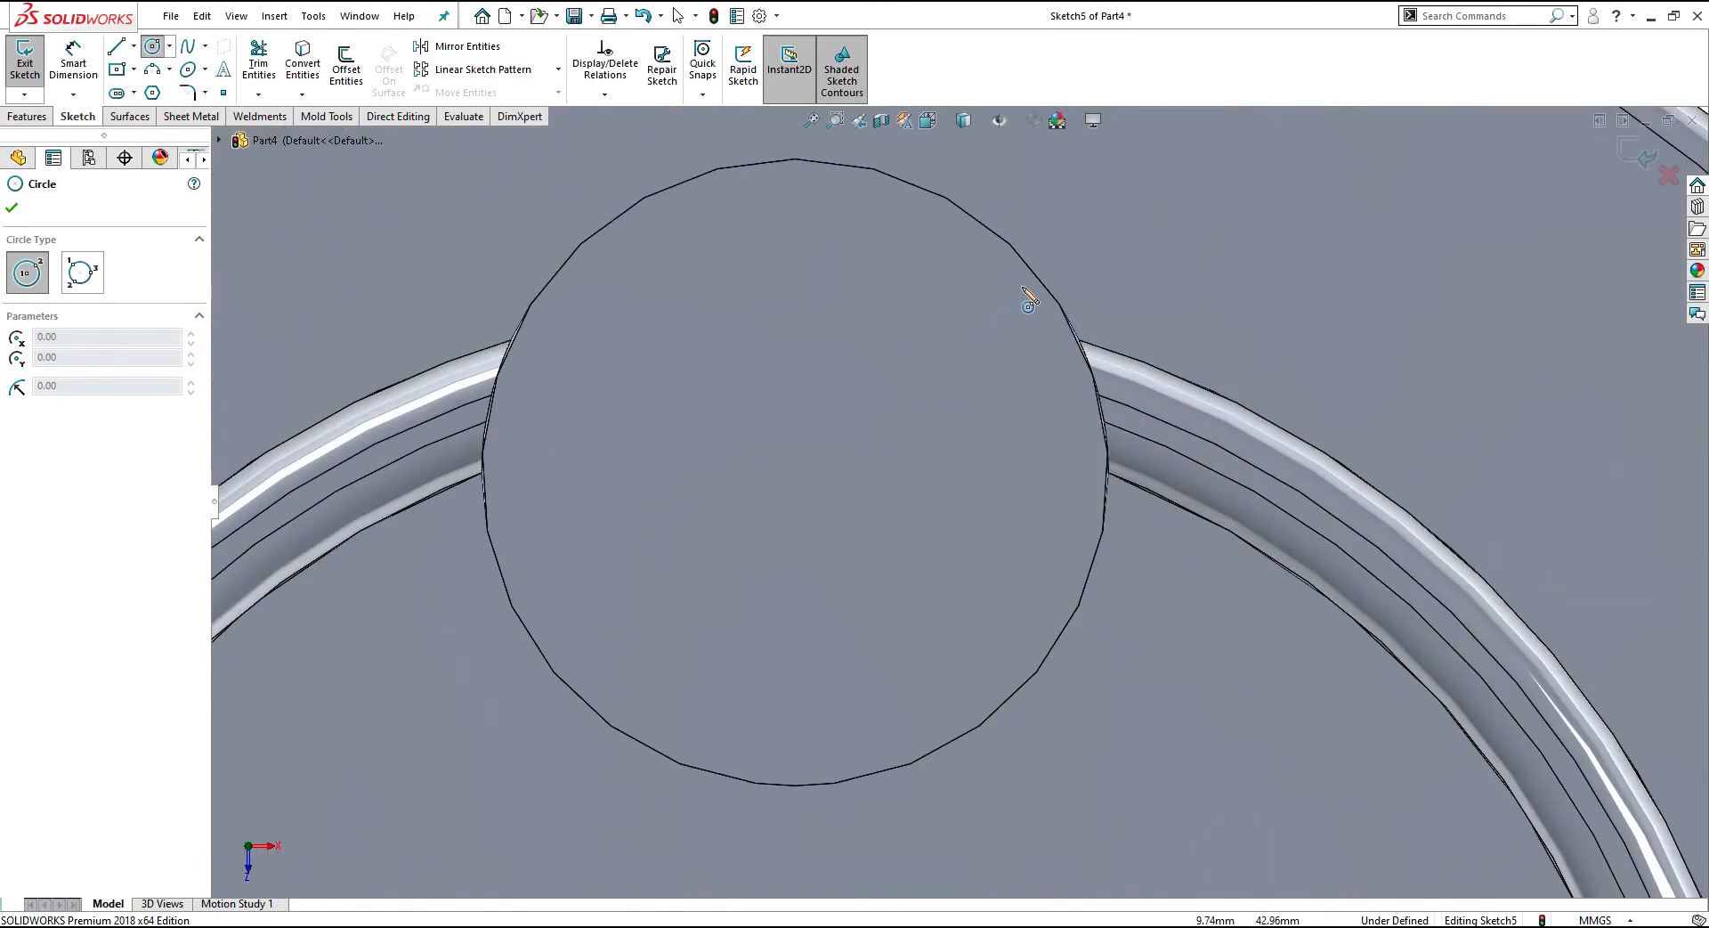
left_click(795, 471)
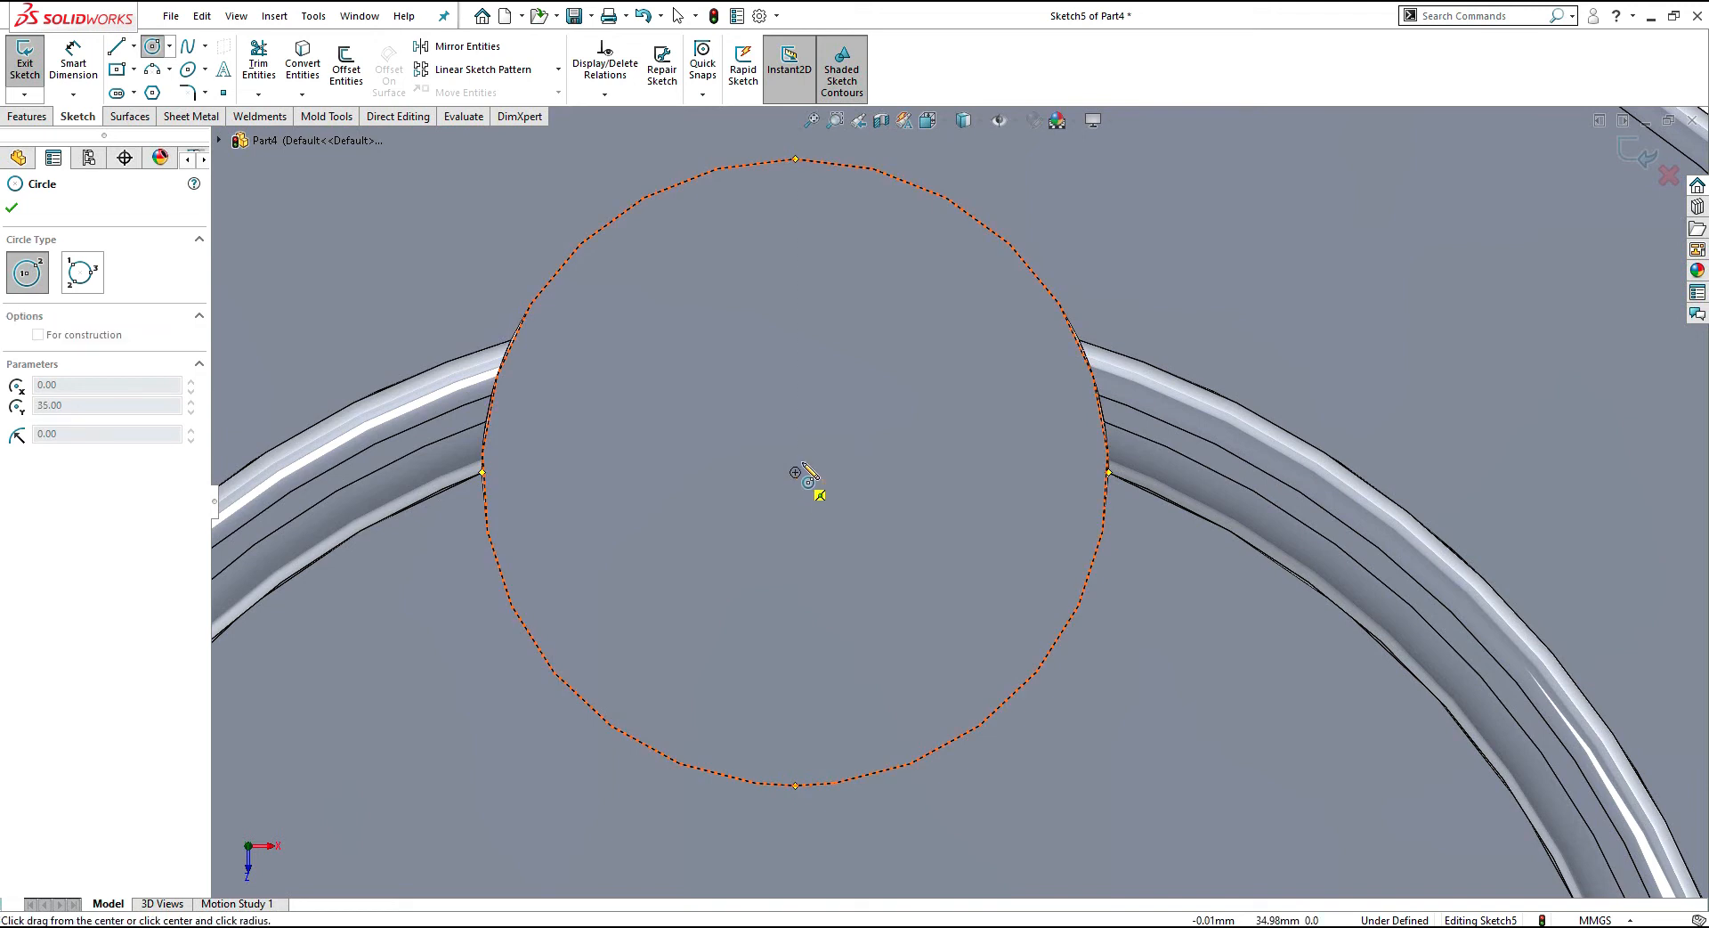
left_click(894, 331)
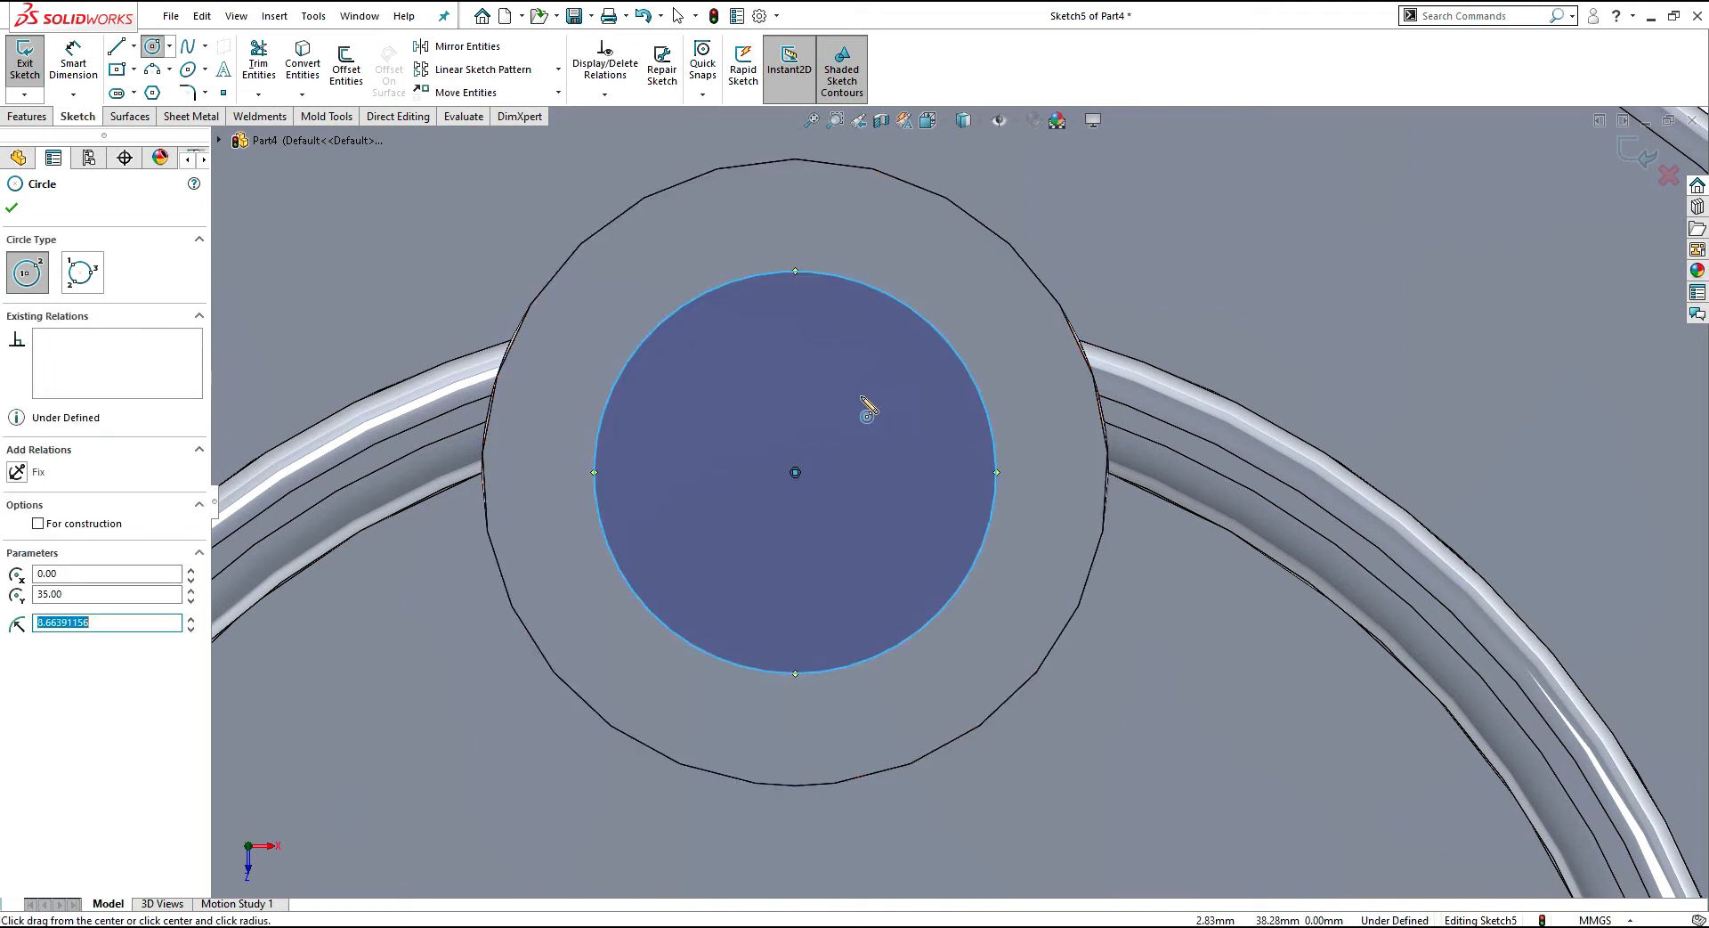
Step: Dimension the circle on the boss's top face to a diameter of 15 mm
scroll(837, 392, "up", 3)
left_click(75, 59)
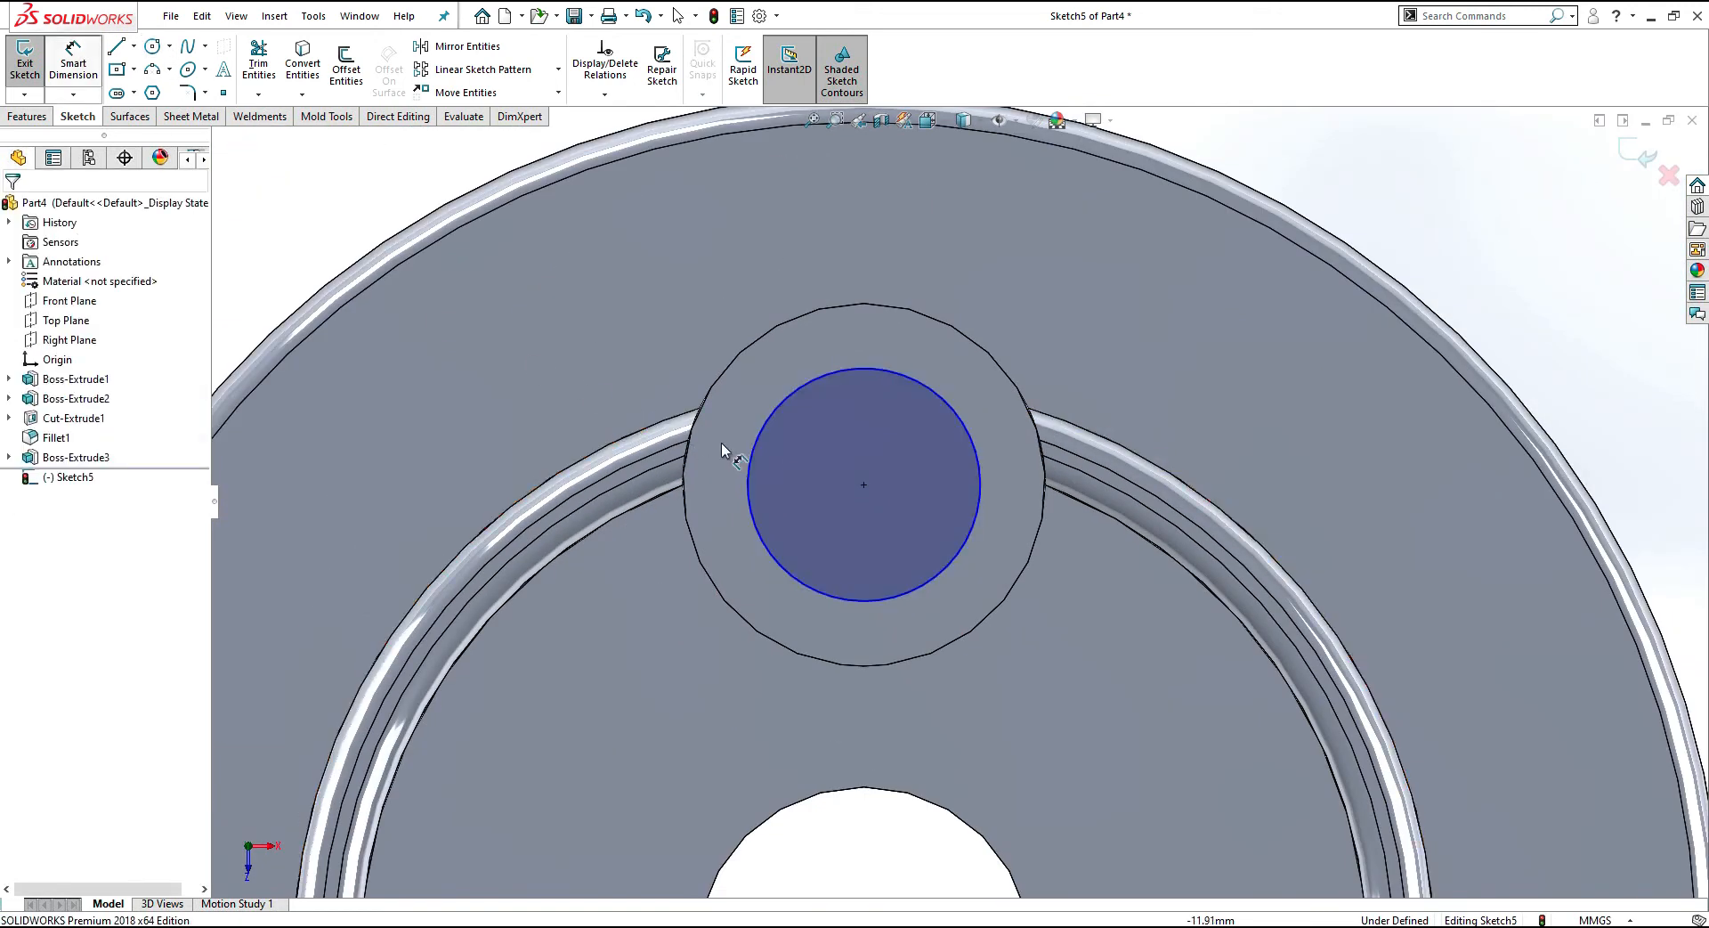
left_click(755, 454)
left_click(562, 483)
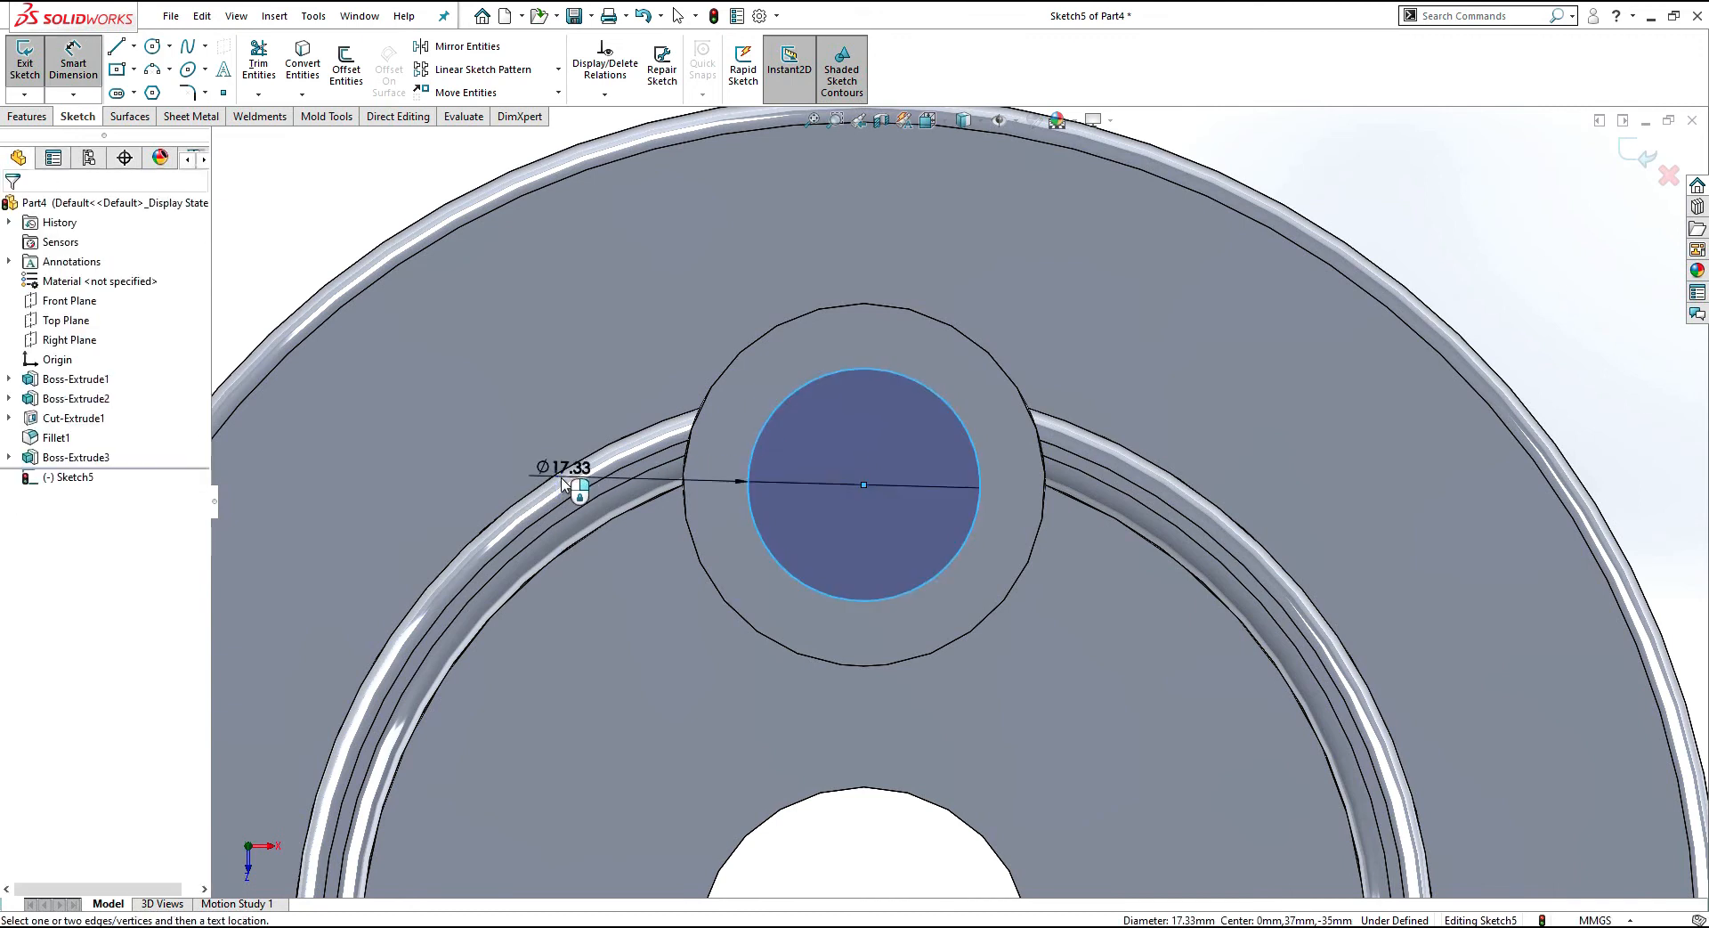
type("15")
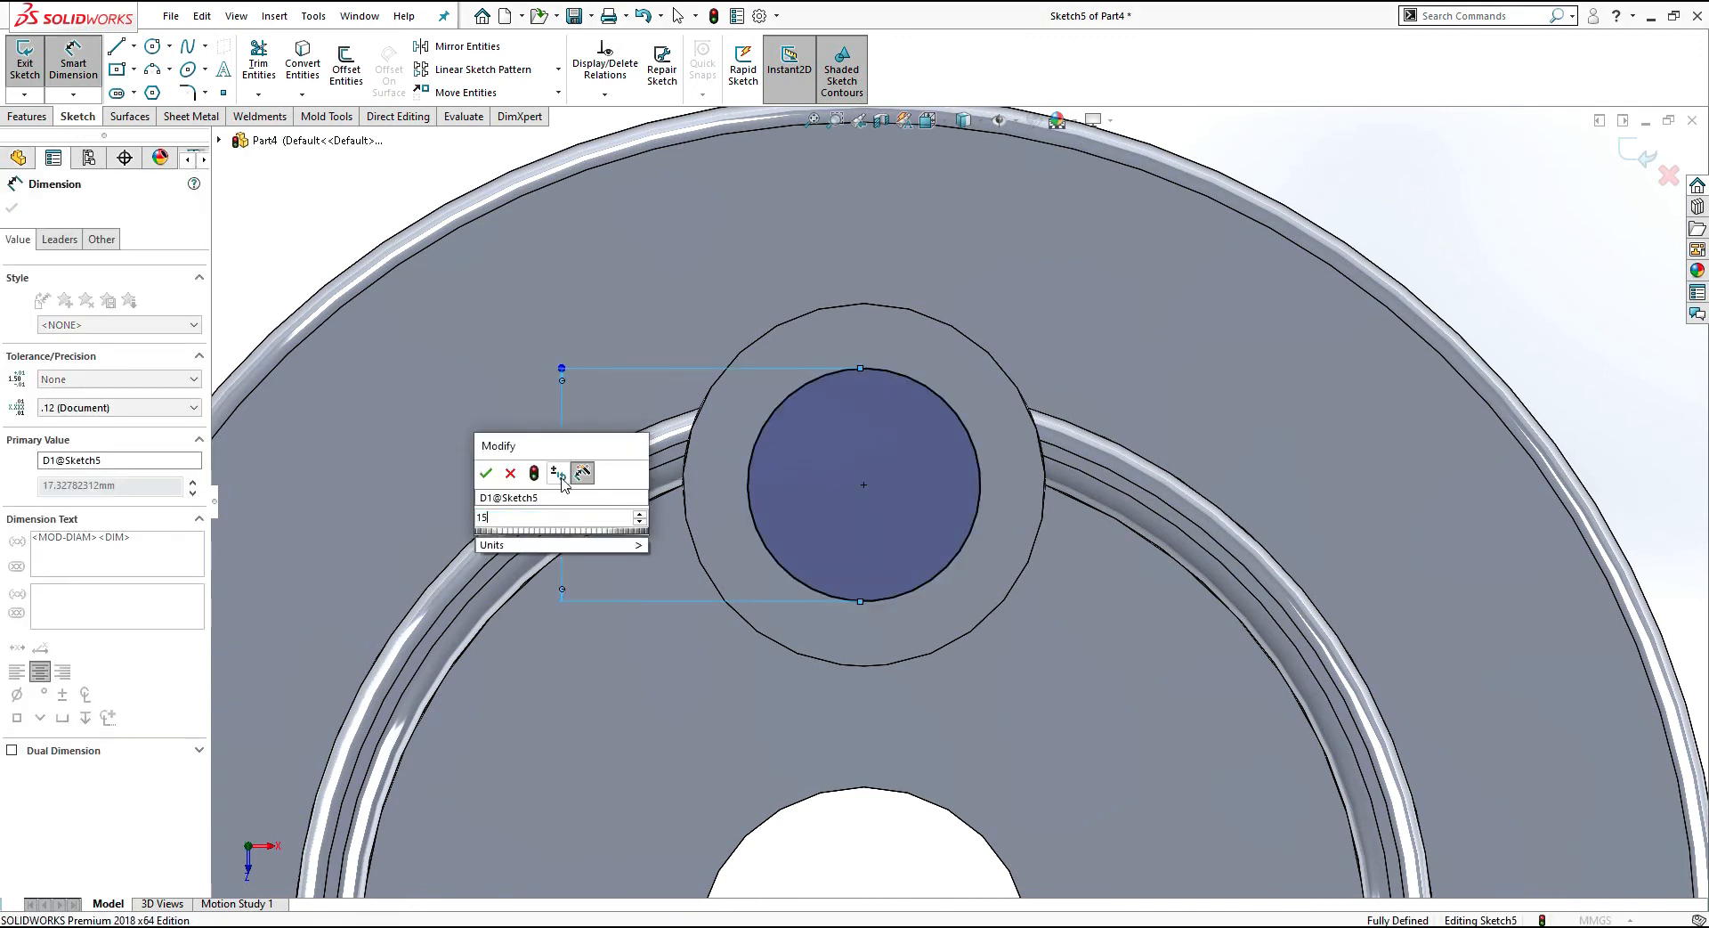
key("Return")
key("f")
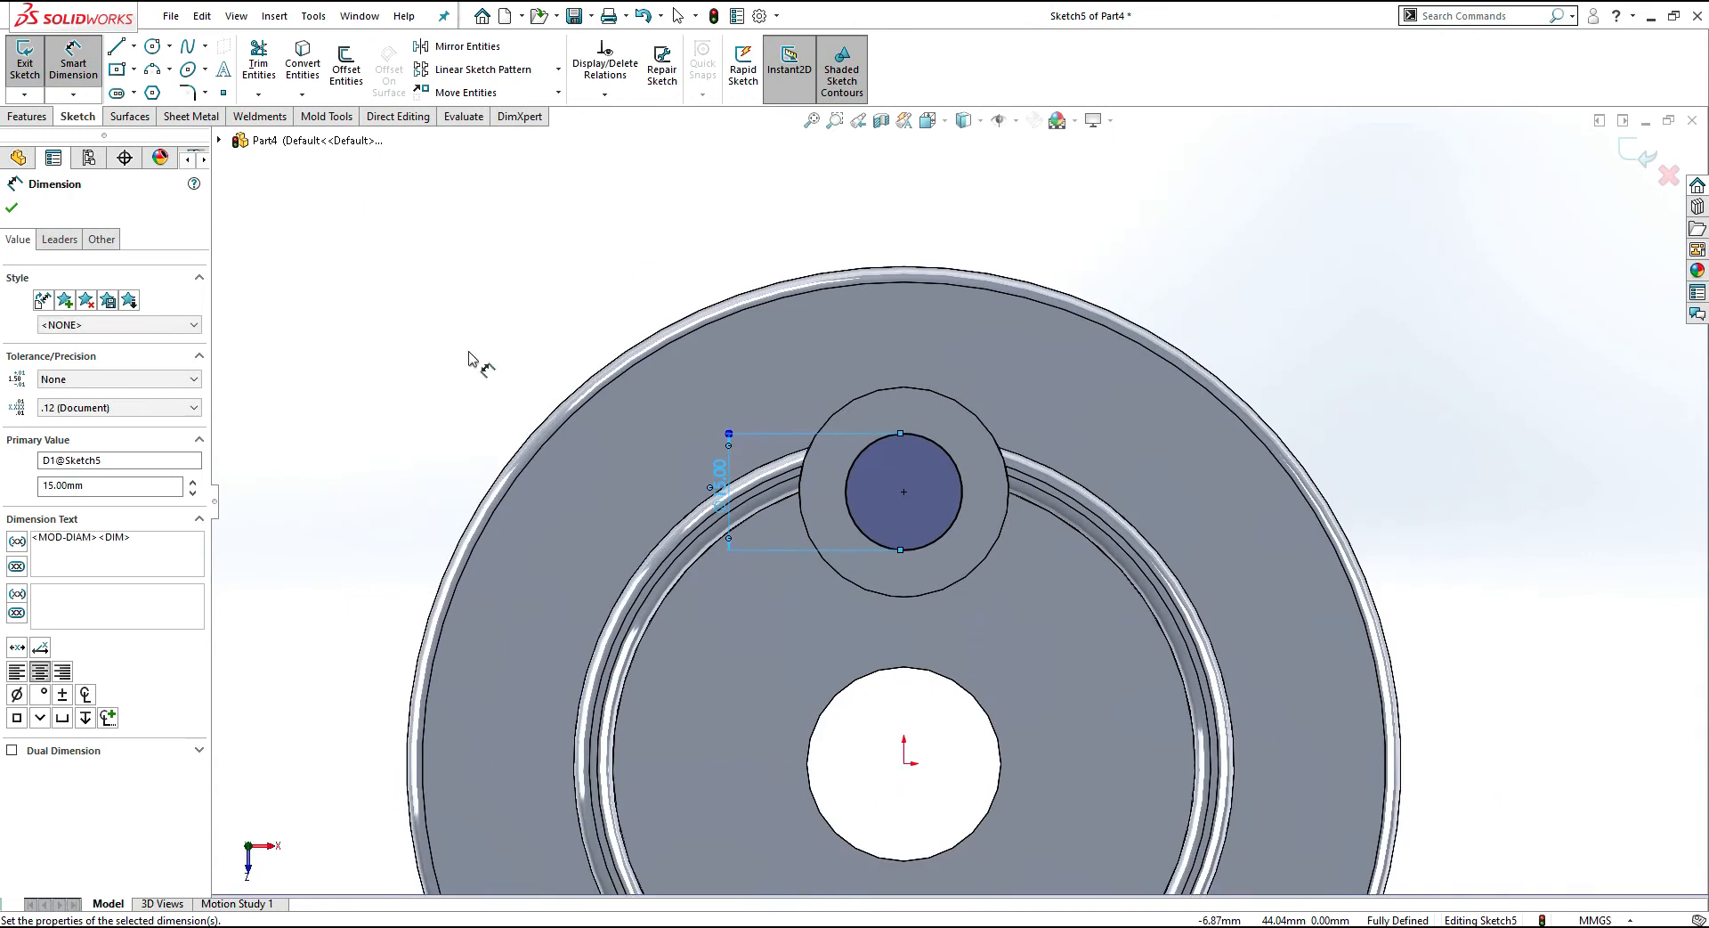
key("Escape")
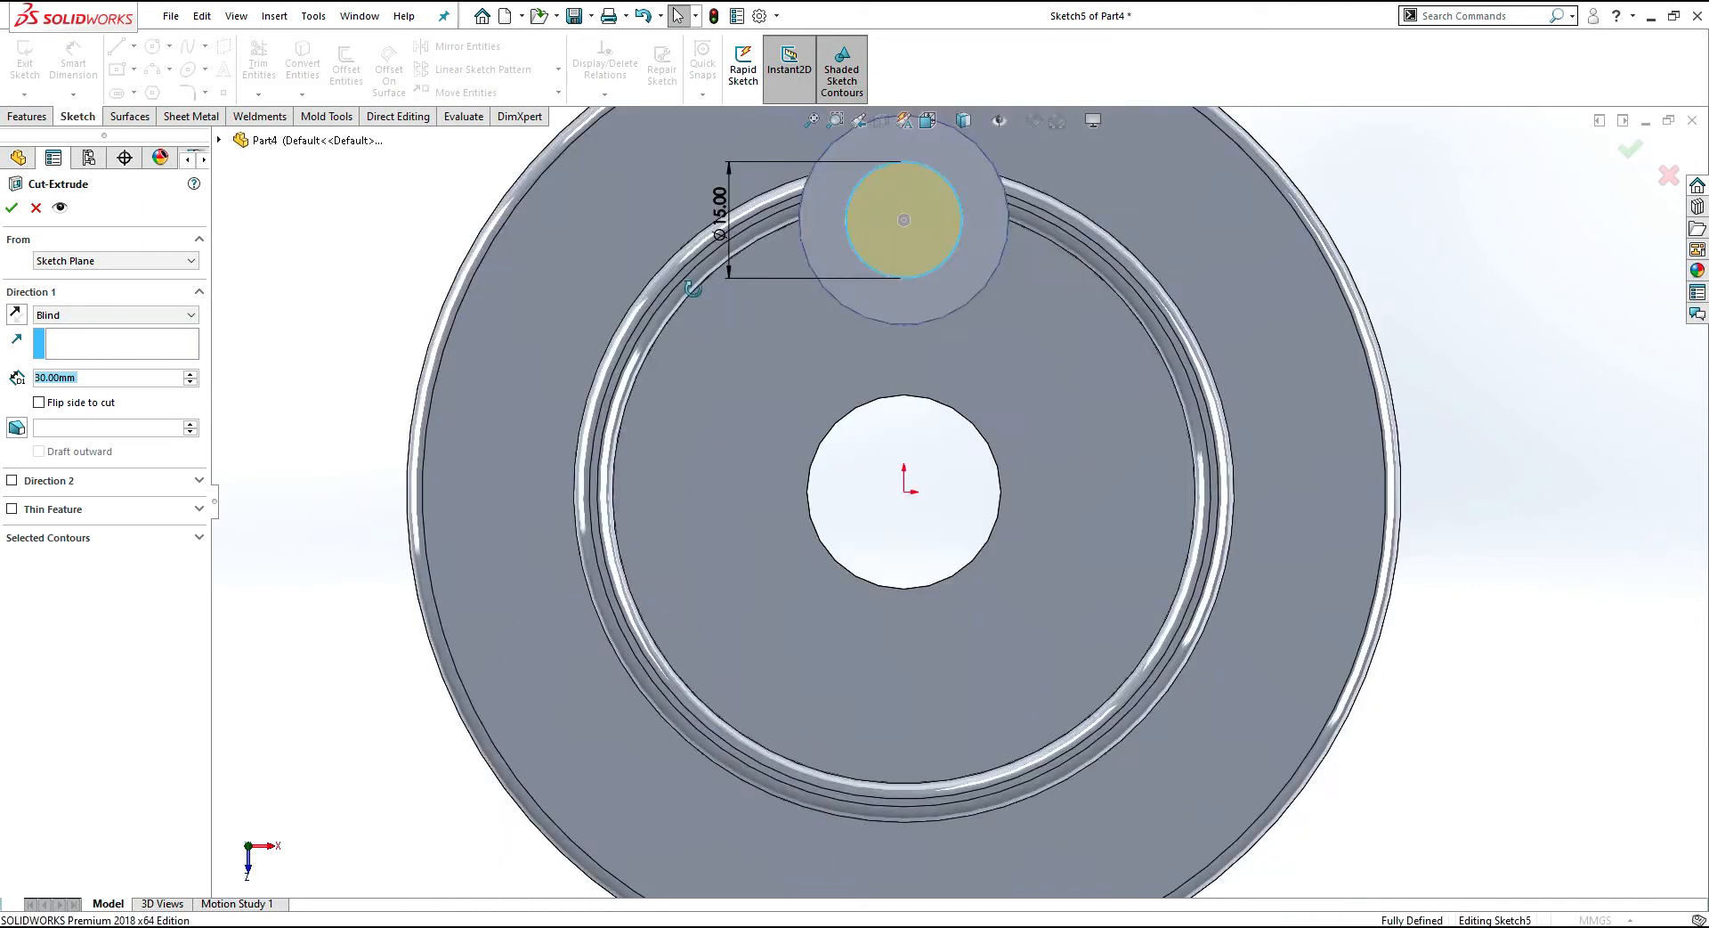
Step: Cut the 15 mm circle down through the boss and disc with the Through All end condition
left_click(129, 316)
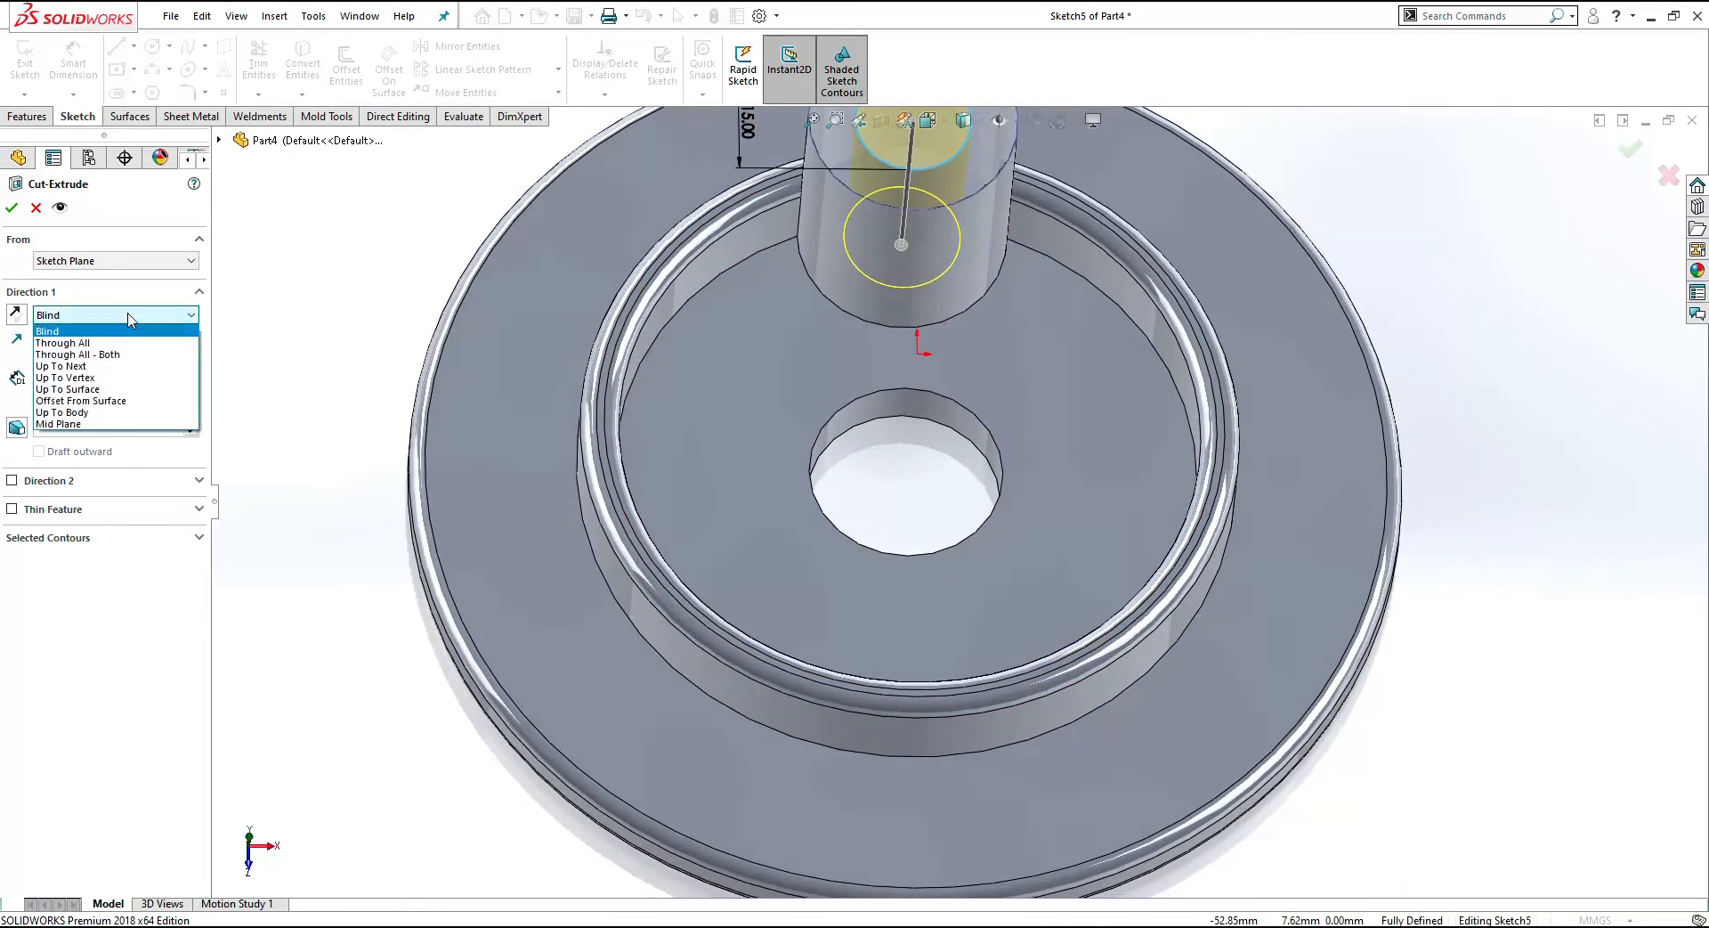
left_click(131, 318)
left_click(129, 318)
left_click(67, 342)
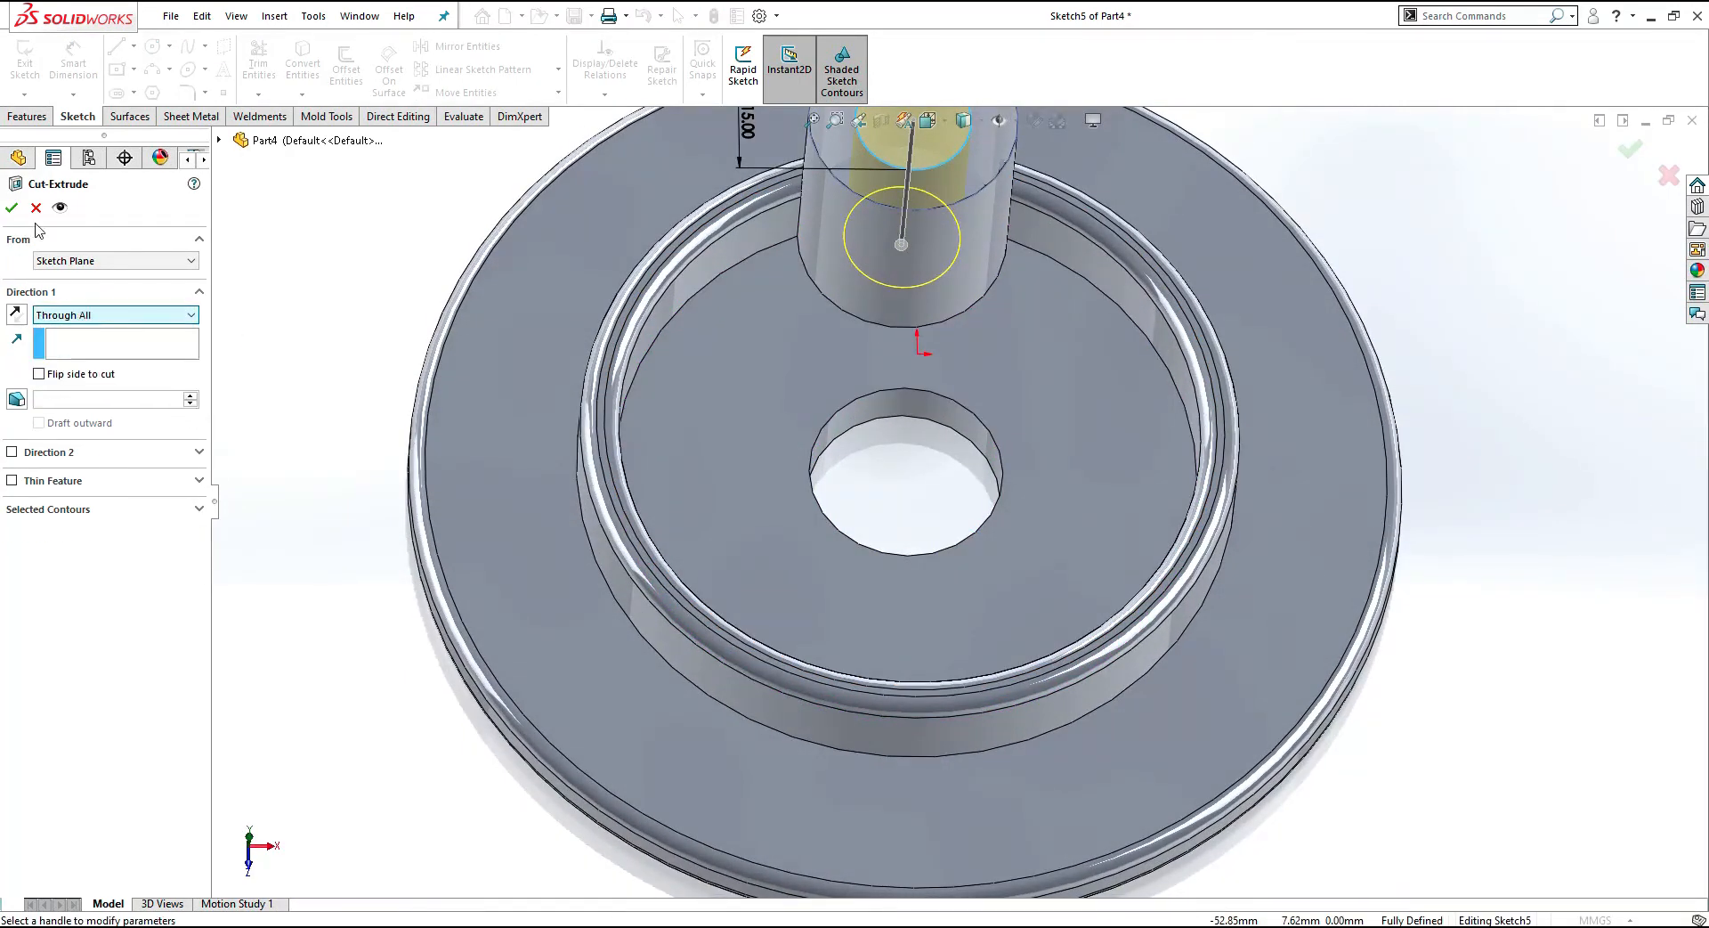
left_click(11, 211)
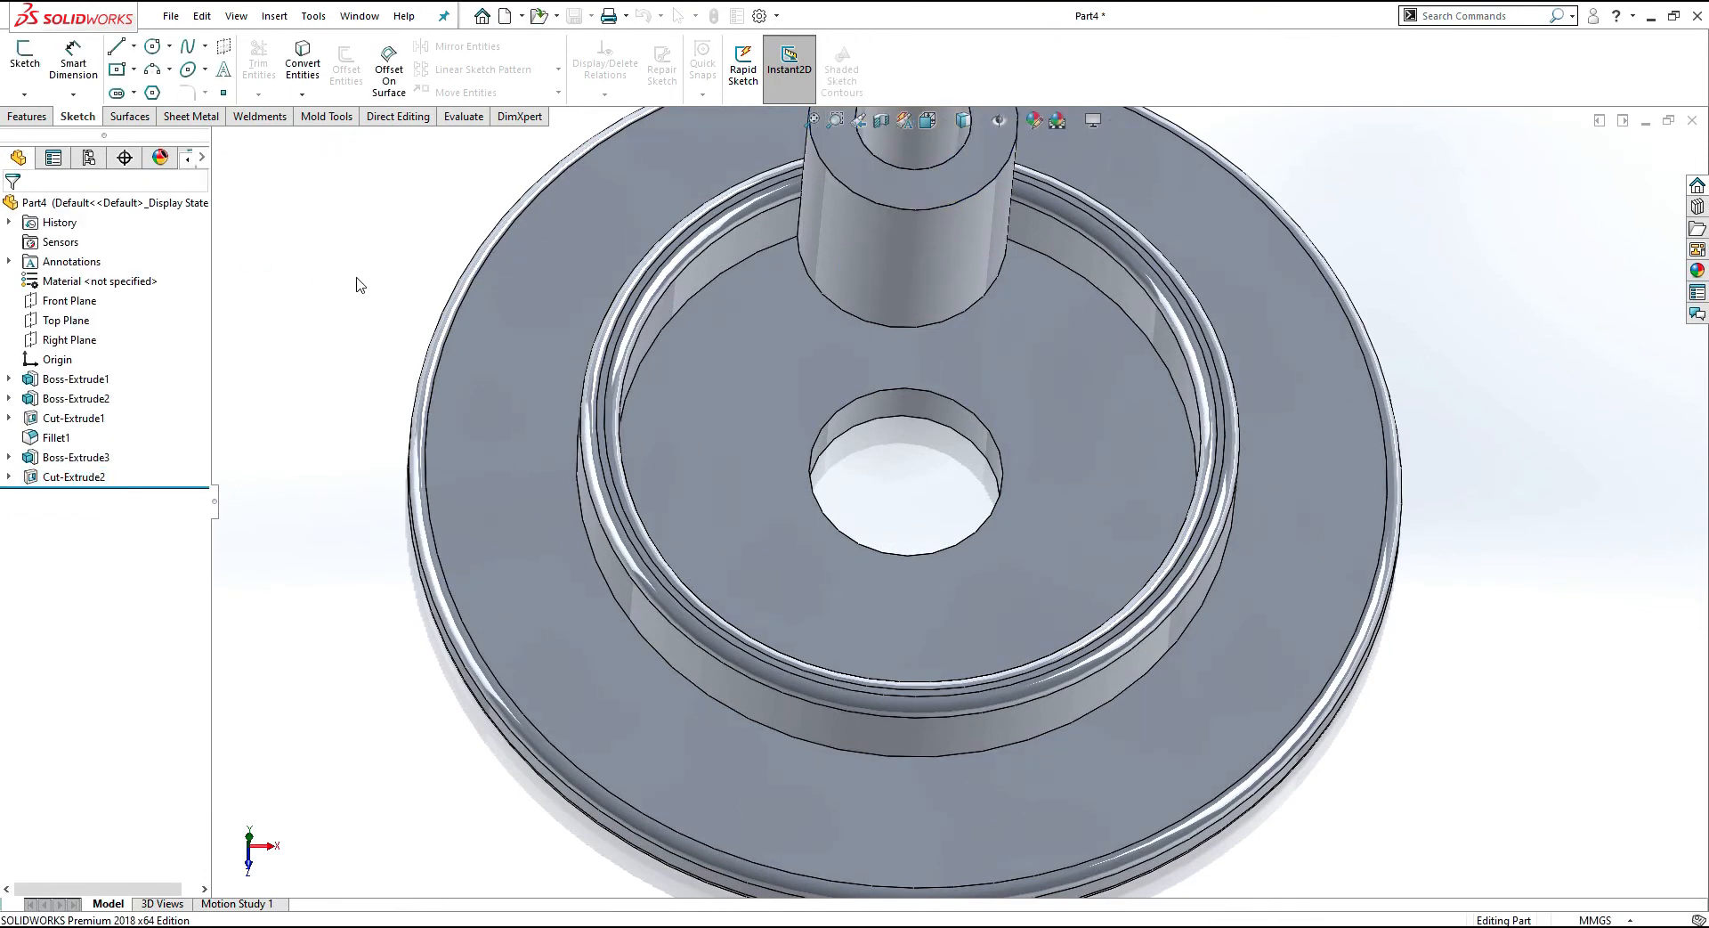
Step: Start a 2 mm fillet, try the boss's top edges and outer face with the recessed floor face, and clear all selections
scroll(688, 325, "up", 3)
scroll(988, 267, "down", 5)
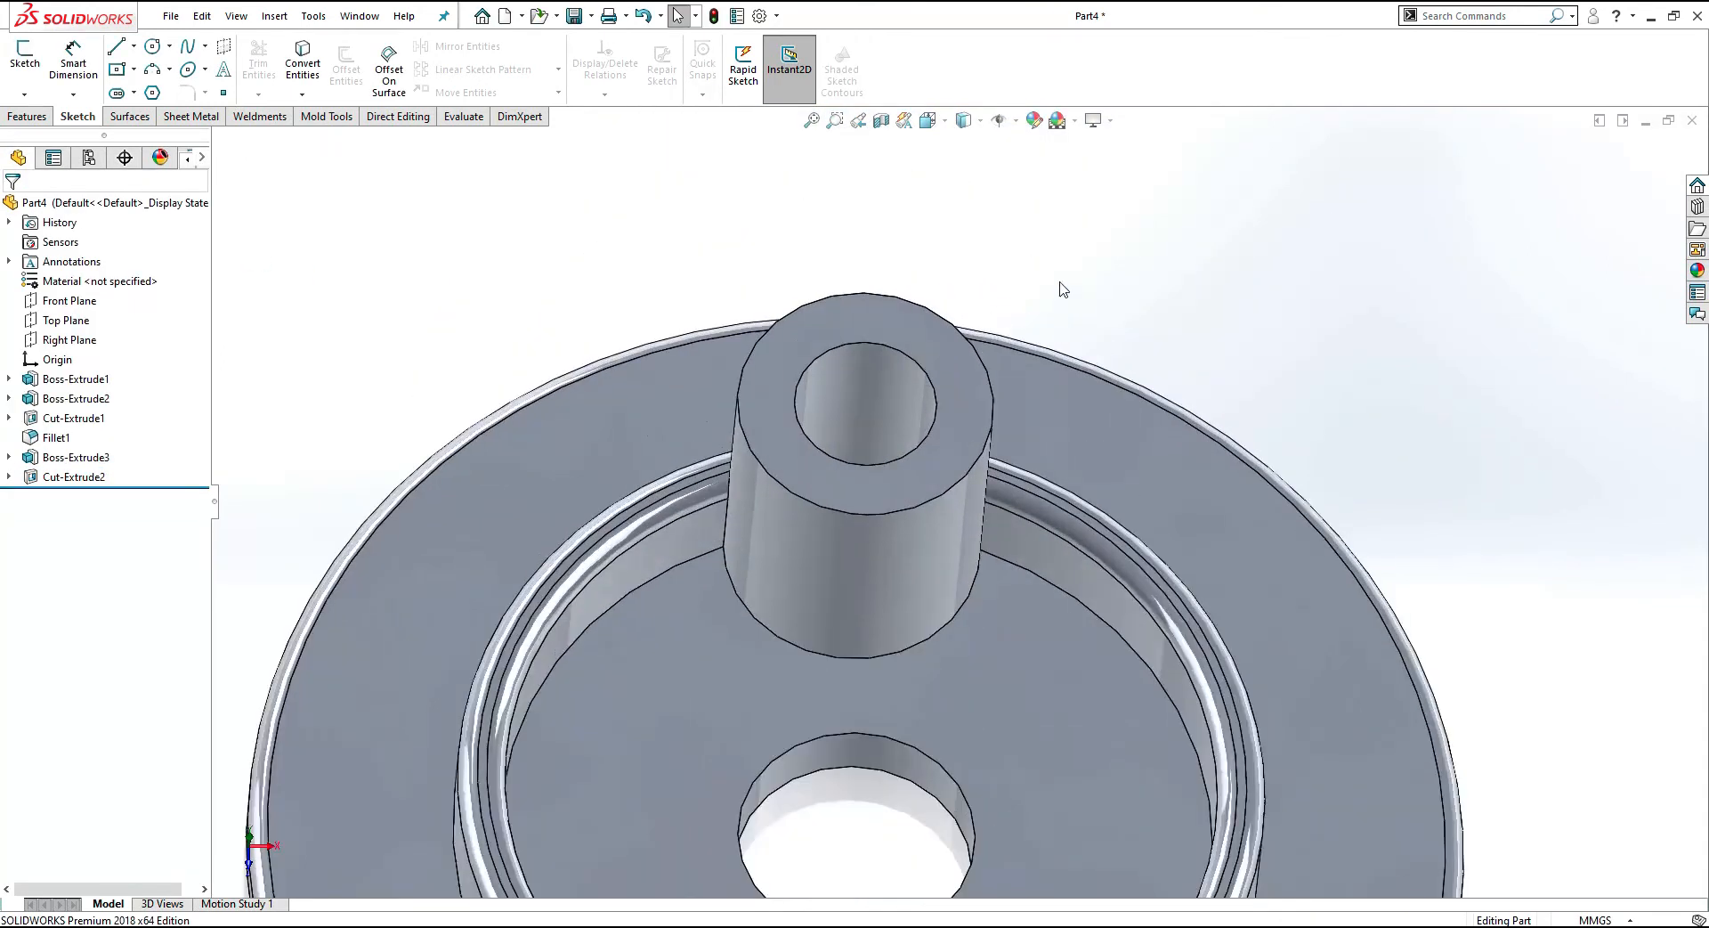
middle_click_drag(996, 354, 1048, 300)
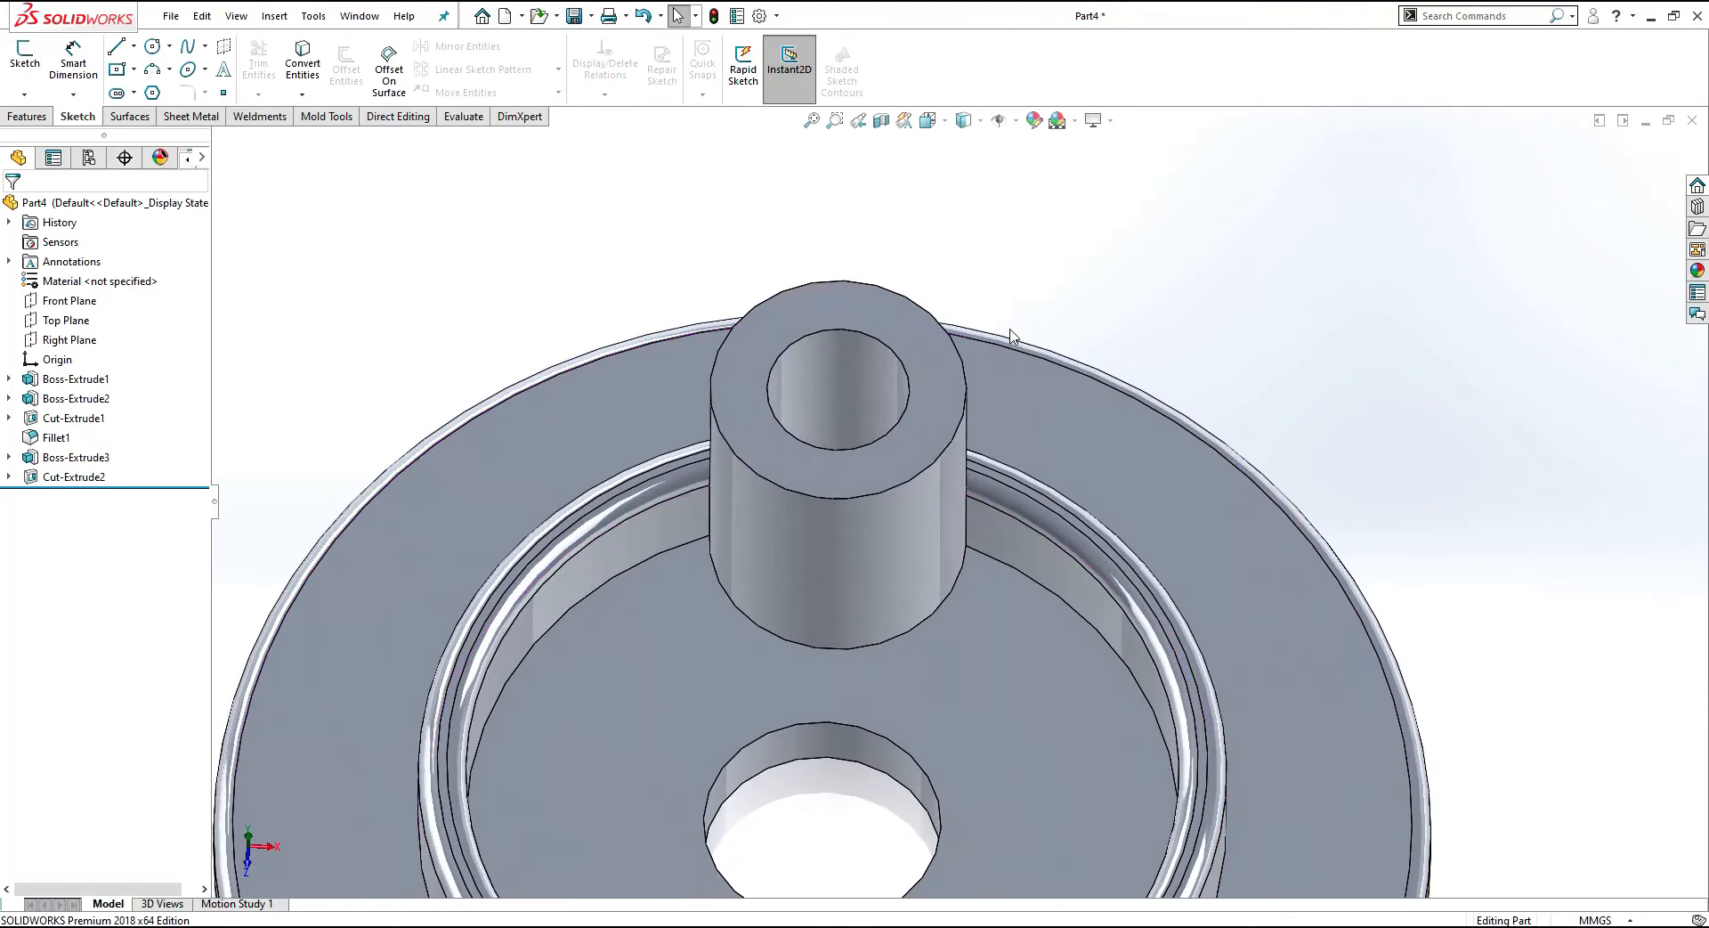
left_click(26, 116)
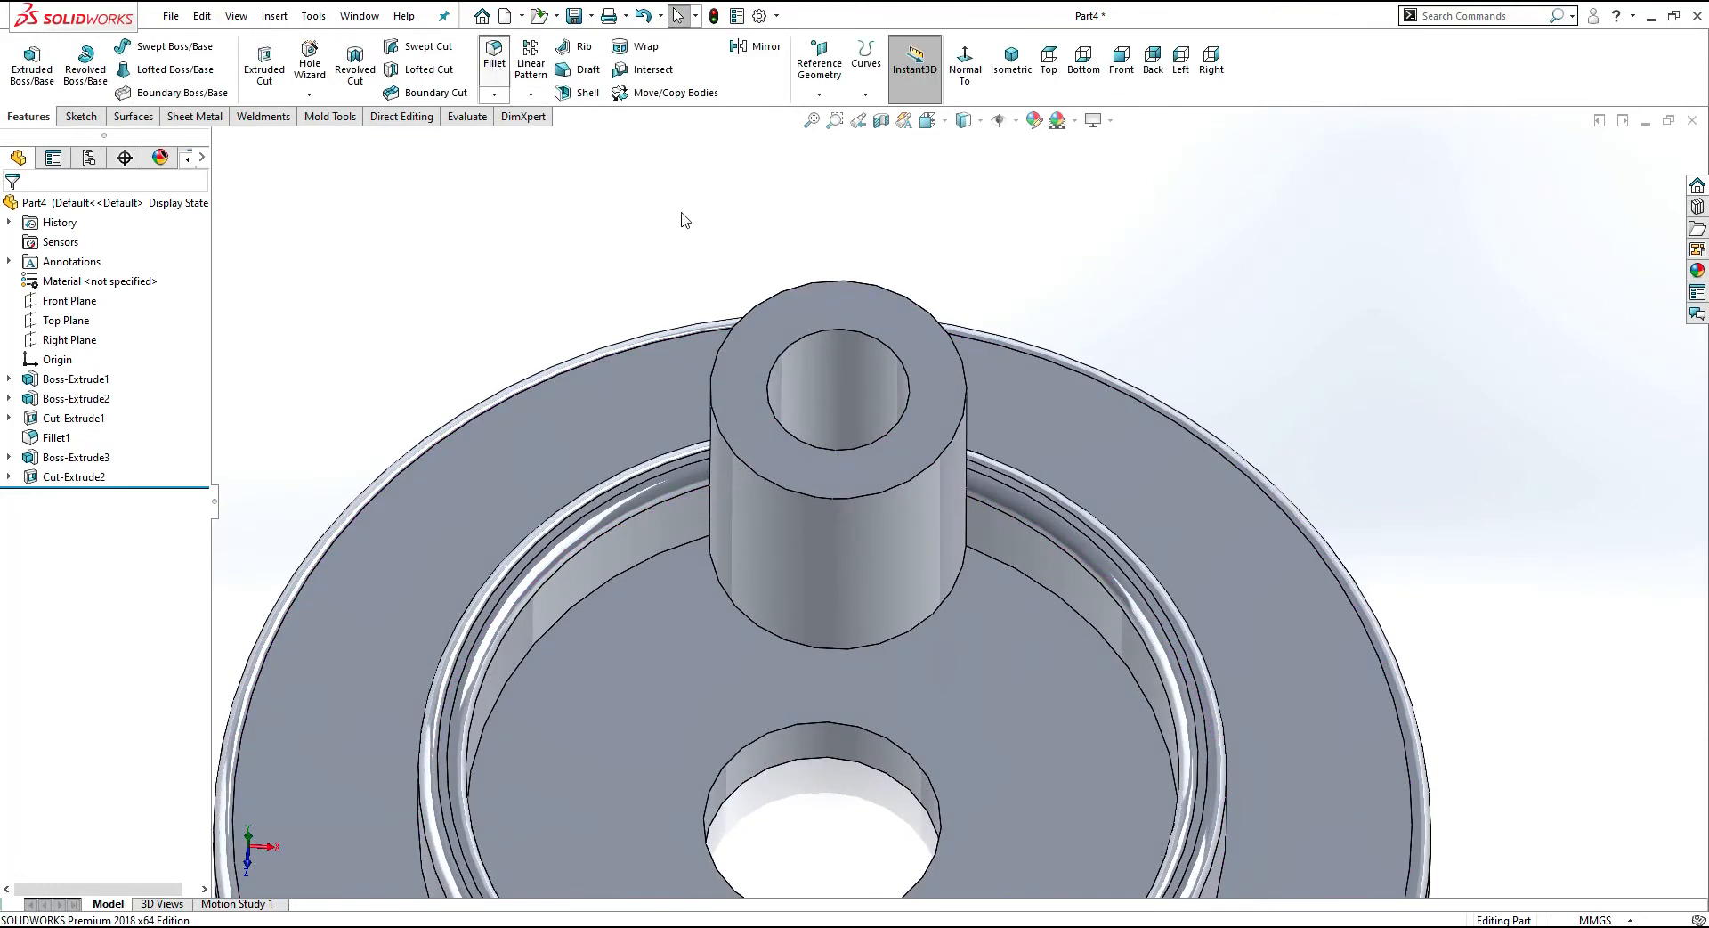
left_click(775, 361)
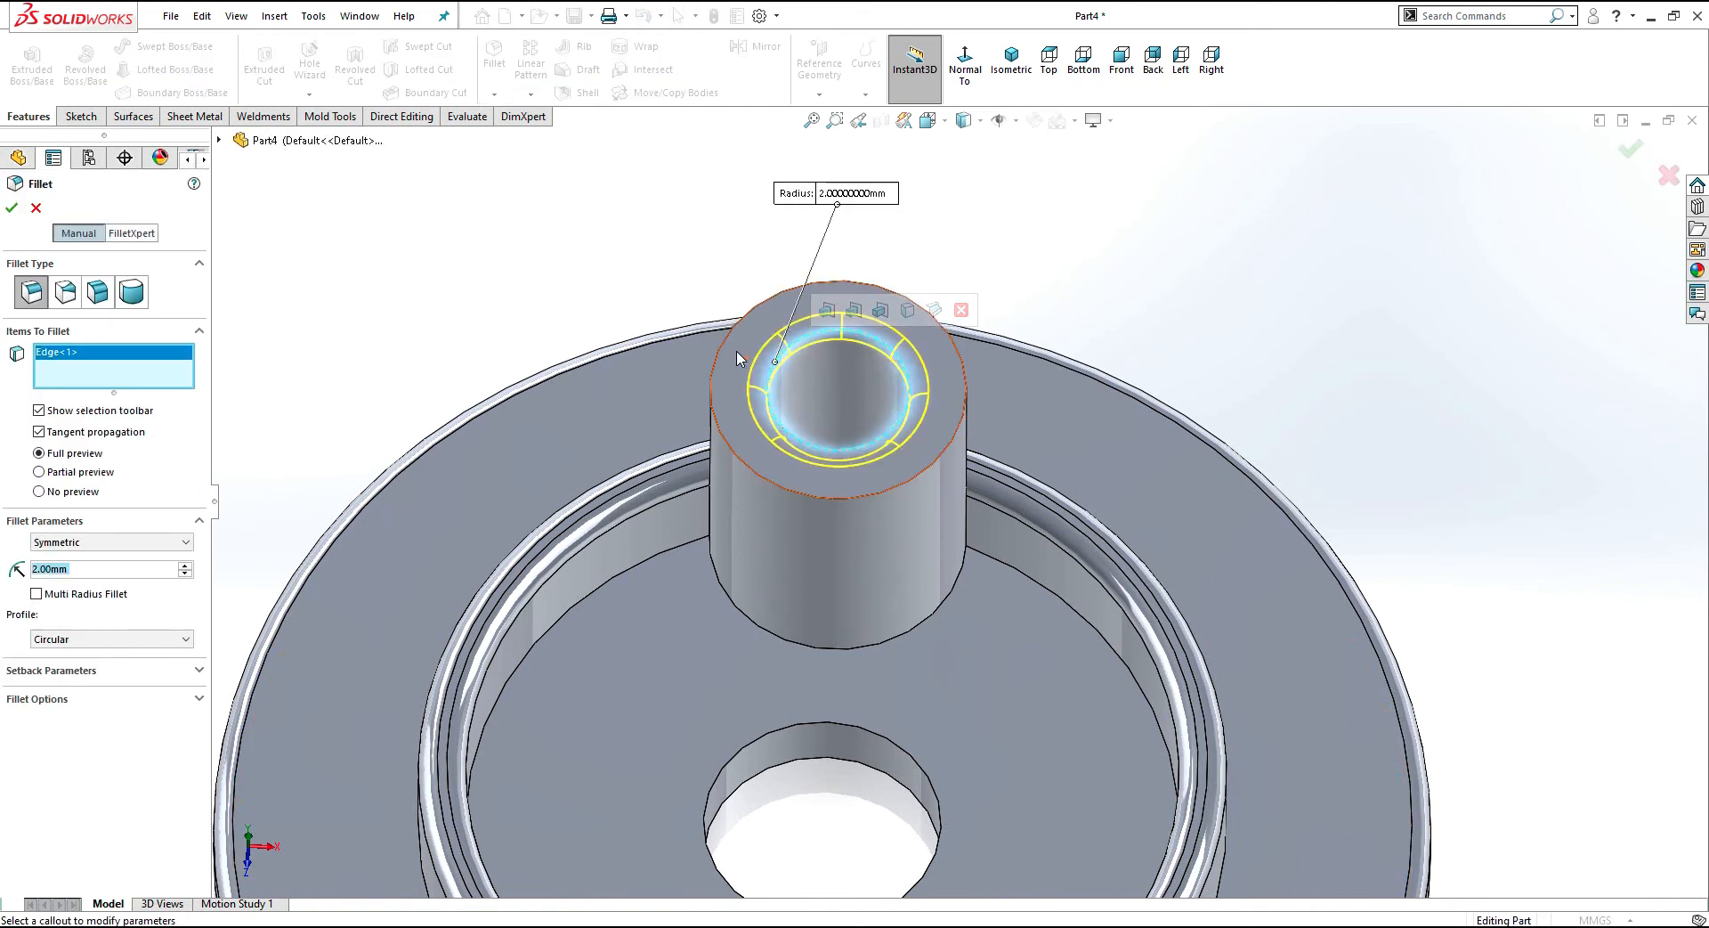
left_click(724, 348)
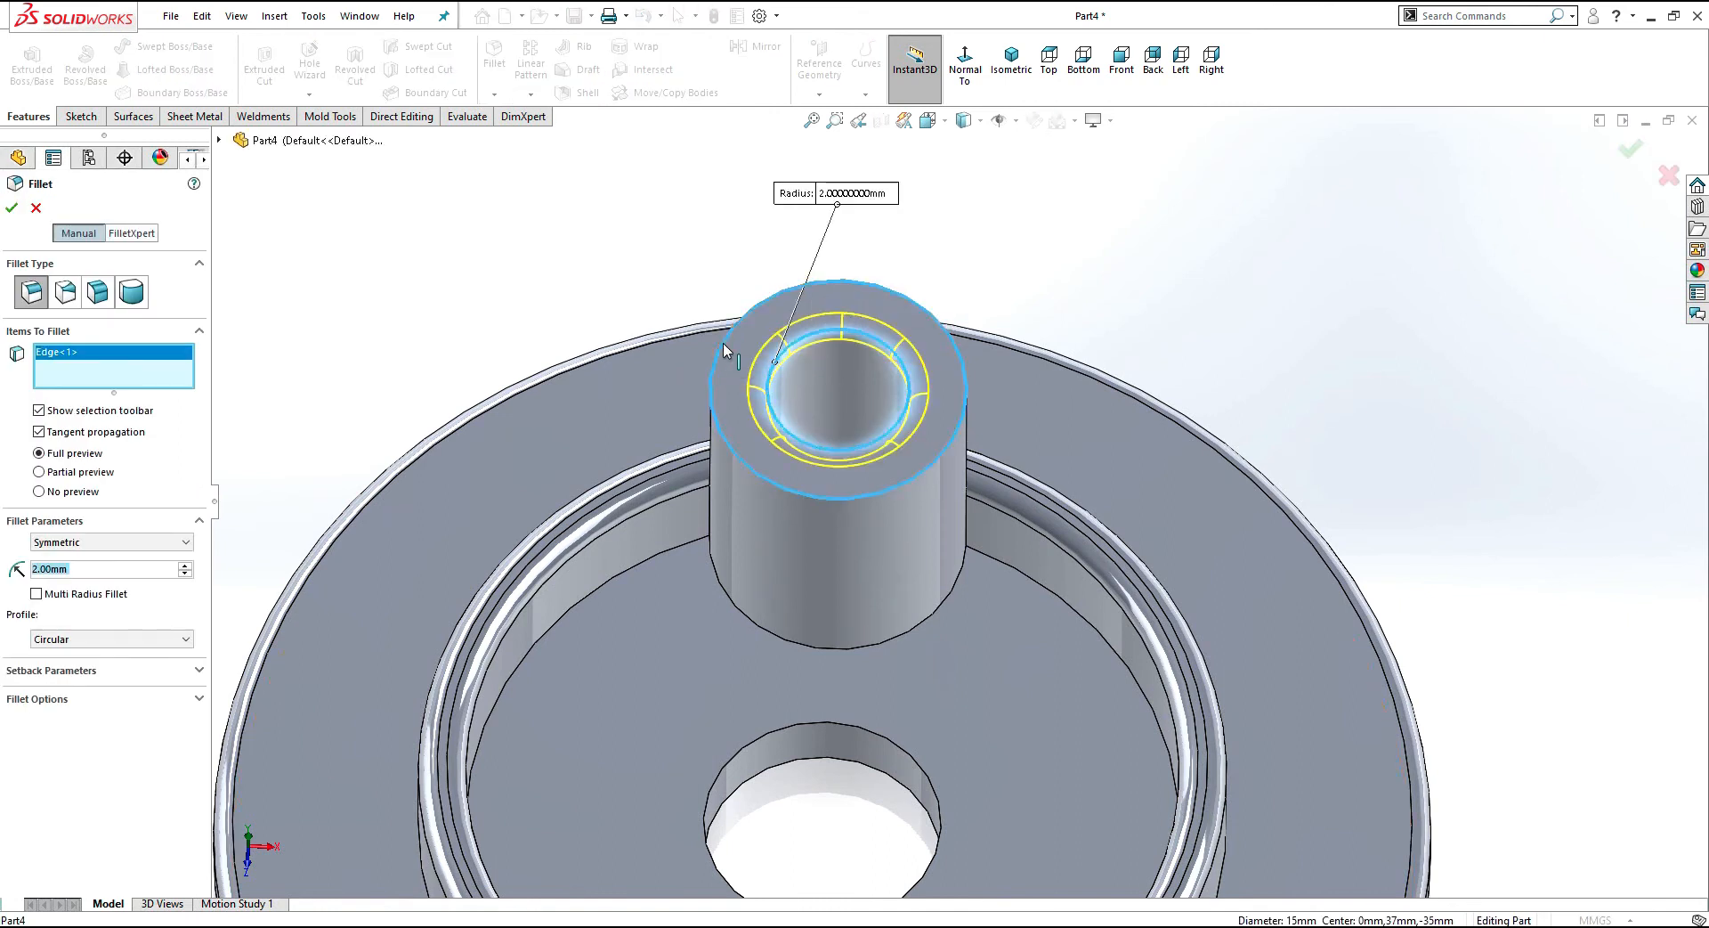
left_click(830, 640)
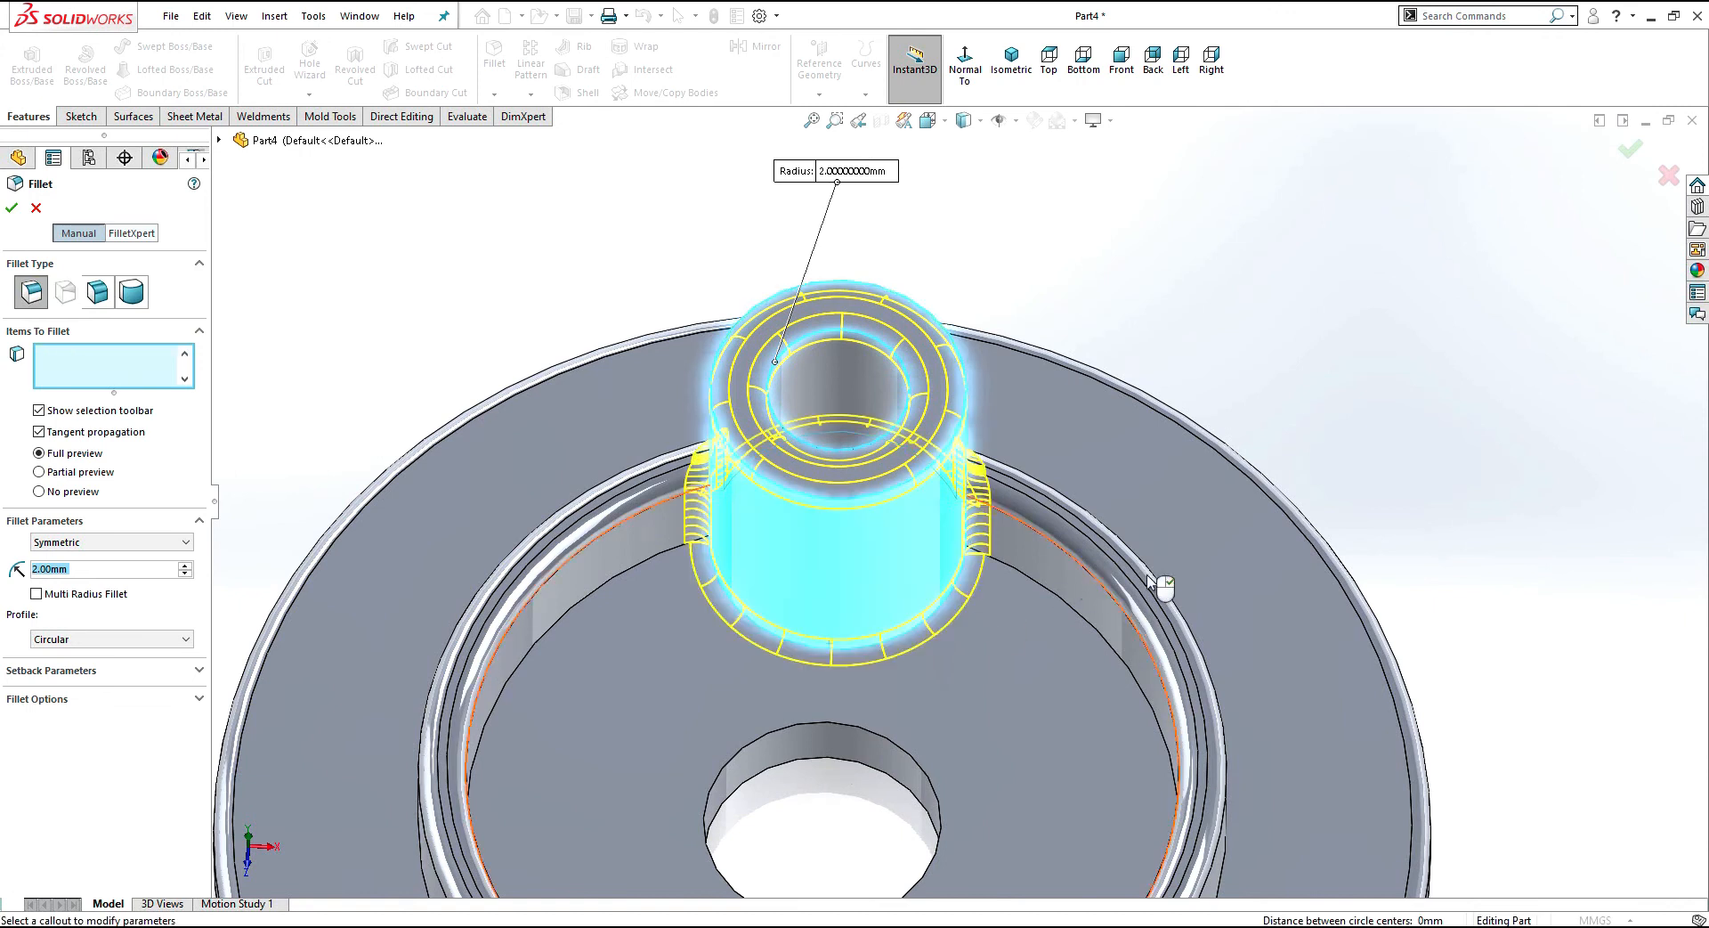
mouse_move(1173, 582)
middle_mouse_down()
mouse_move(1034, 634)
mouse_move(1104, 614)
mouse_move(1069, 624)
mouse_move(1174, 551)
middle_mouse_up()
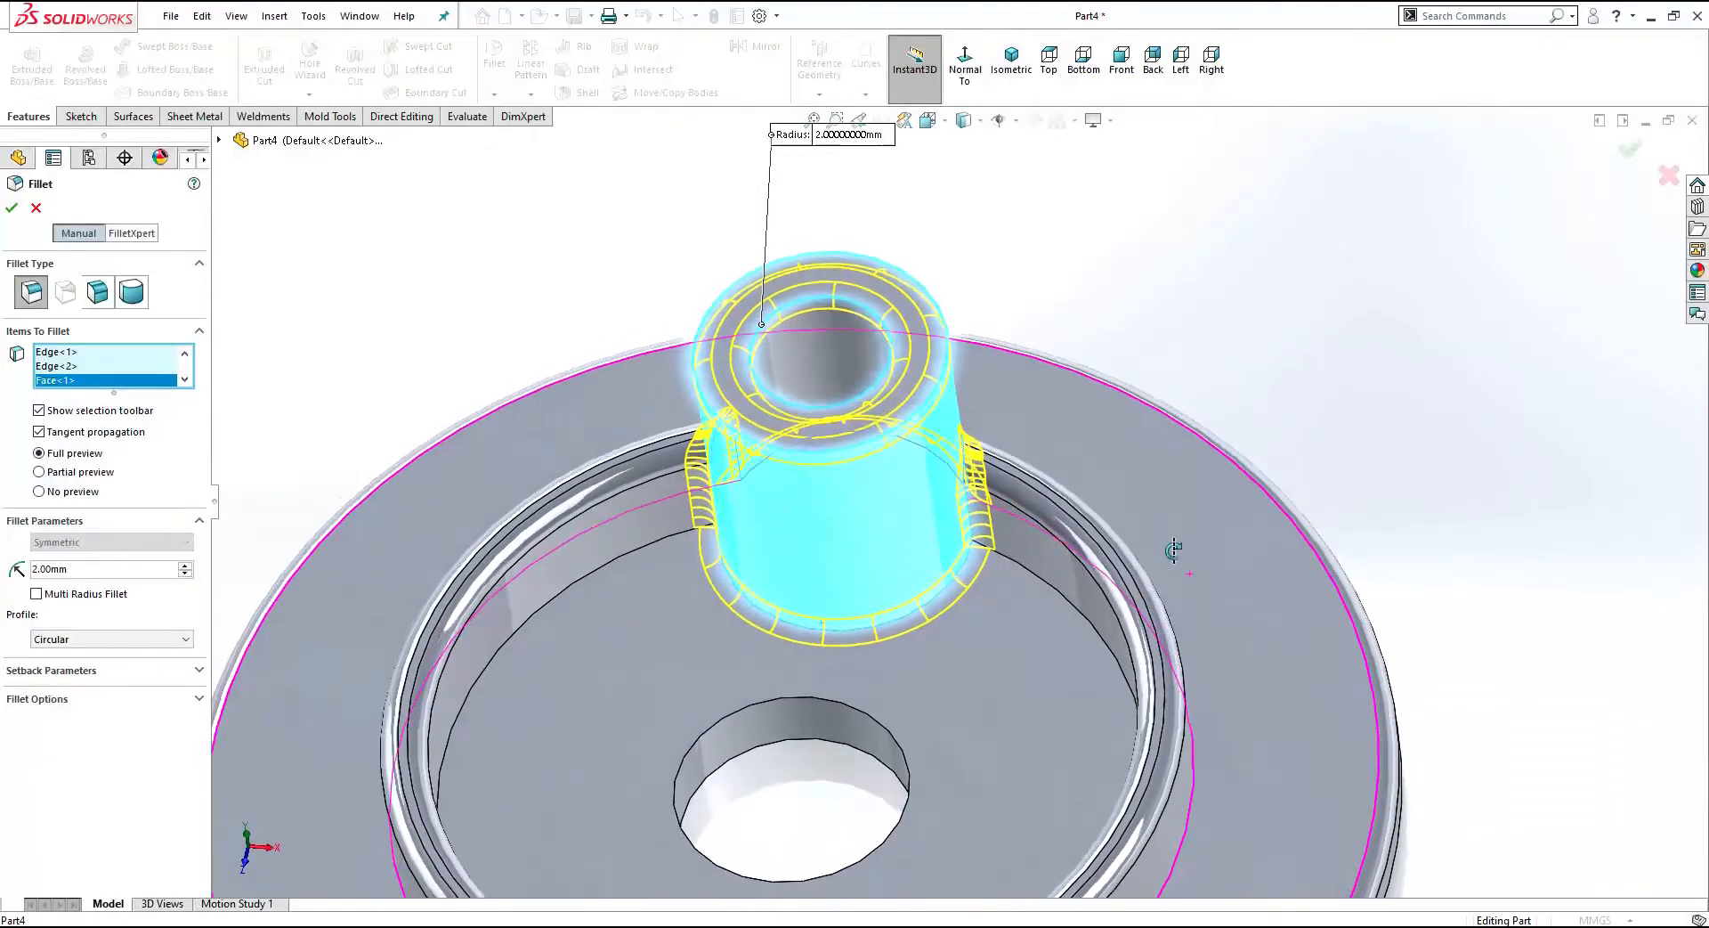
left_click(1053, 605)
middle_click_drag(1245, 656, 1087, 618)
left_click(1076, 614)
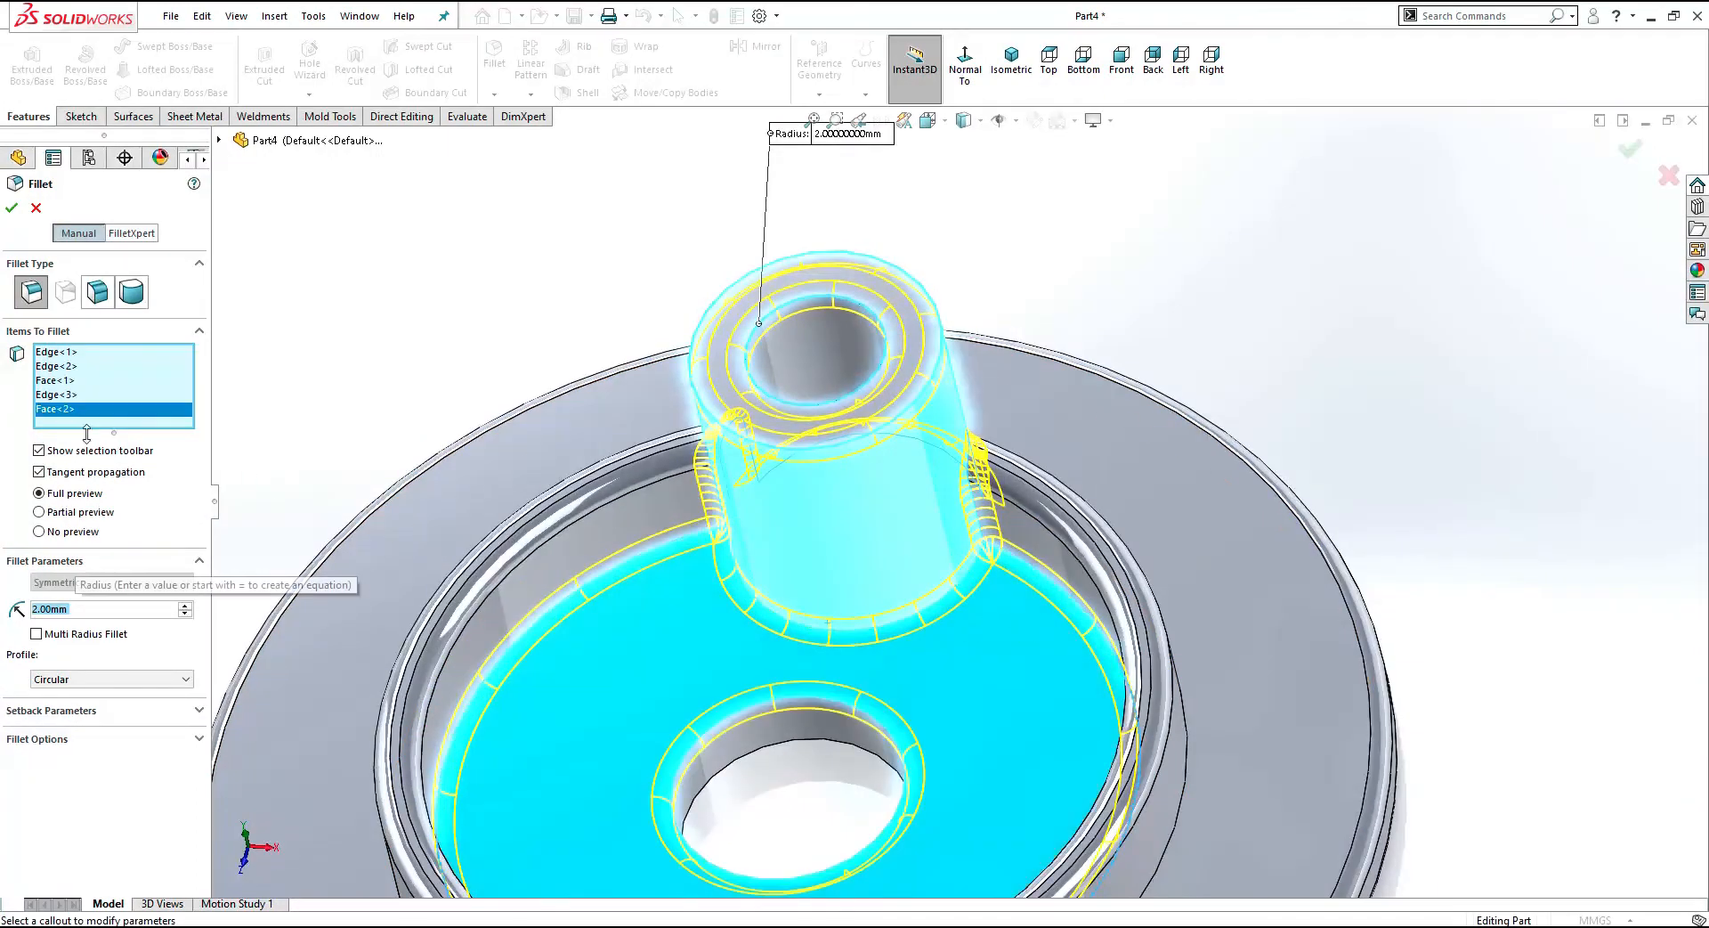
right_click(48, 410)
left_click(98, 419)
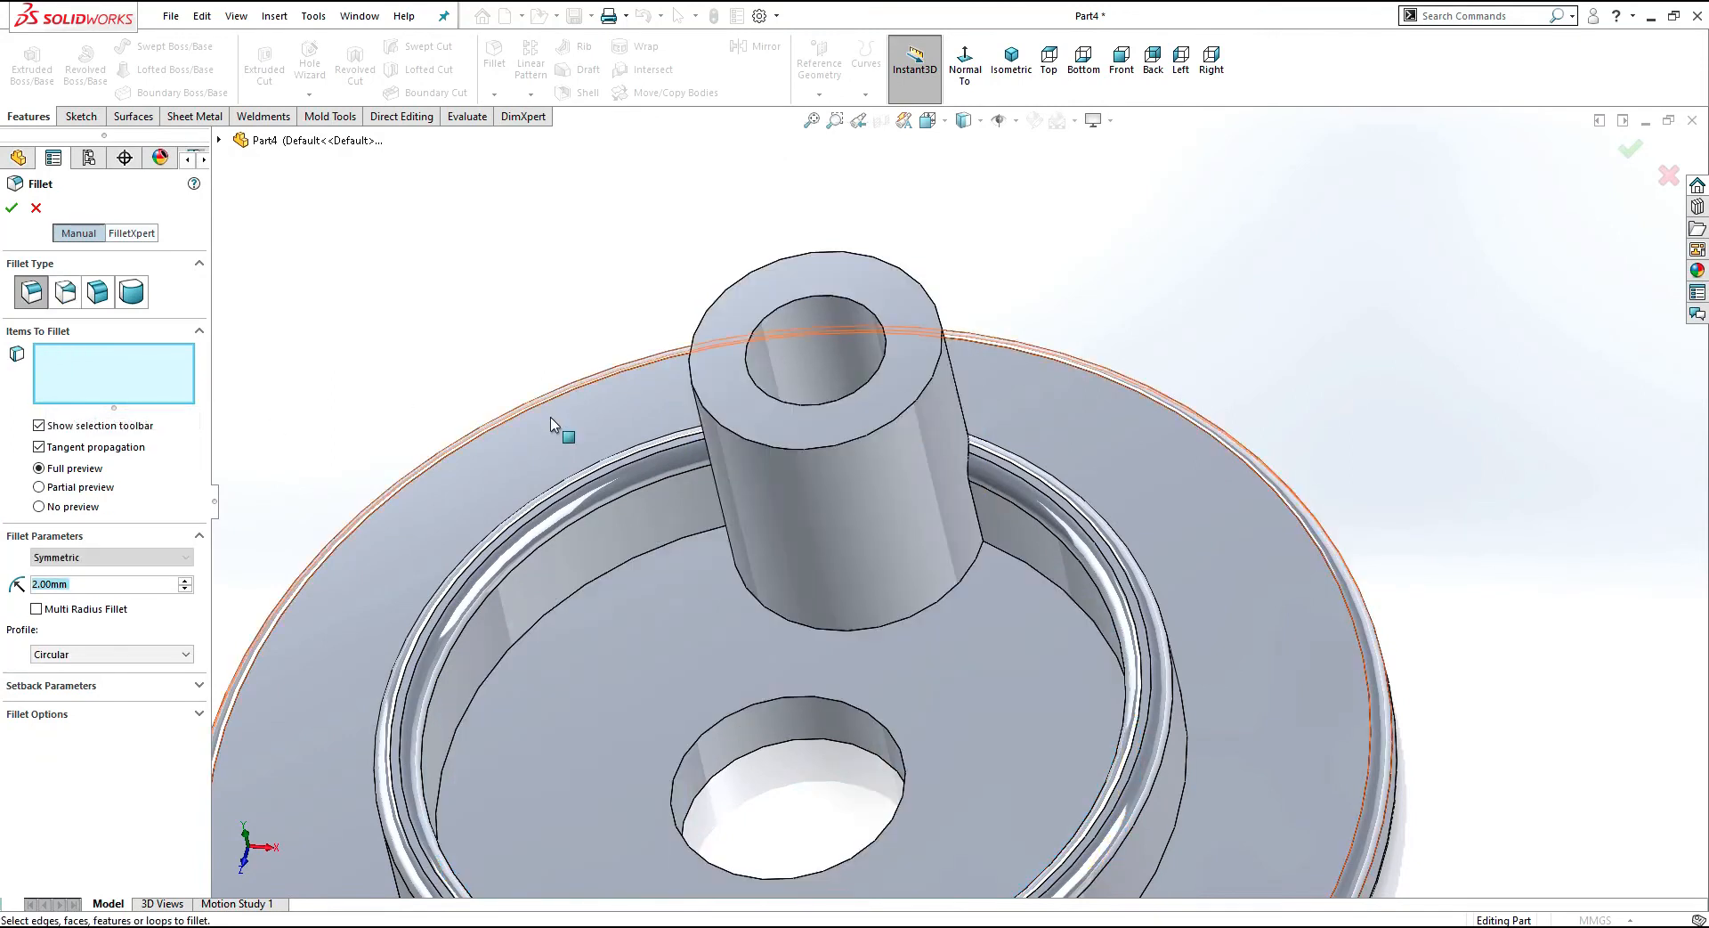
Step: Fillet the boss's inner and outer top edges and its junctions with the floor, ring and disc at 2 mm radius
left_click(746, 345)
left_click(697, 336)
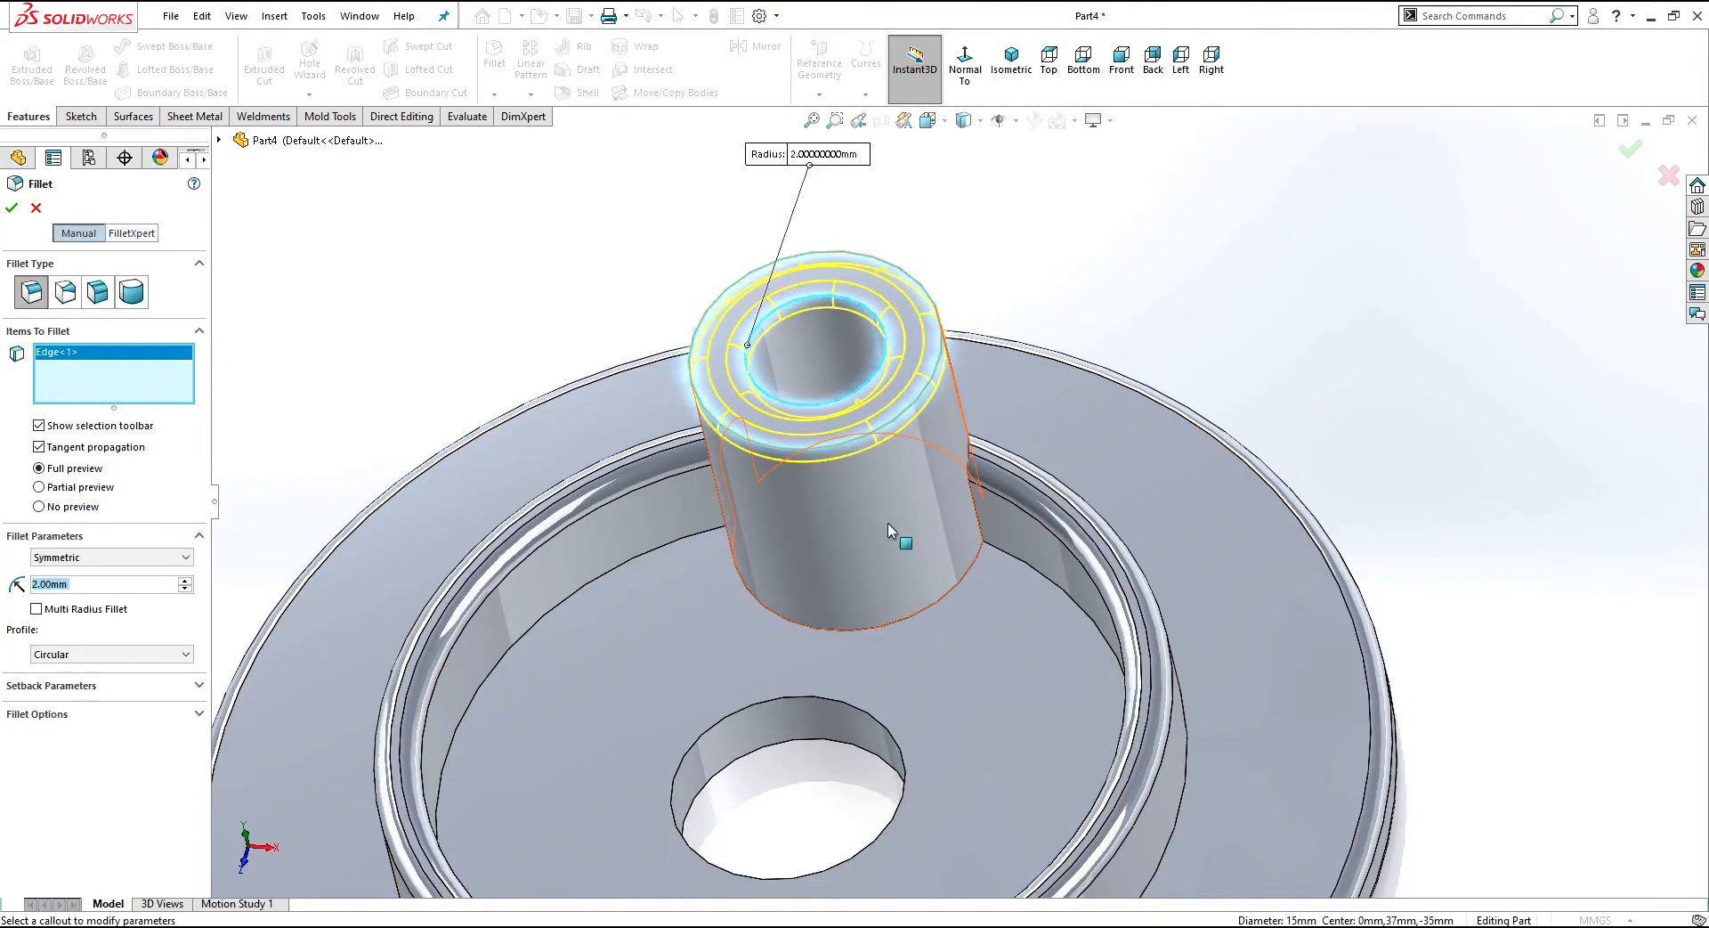
left_click(940, 605)
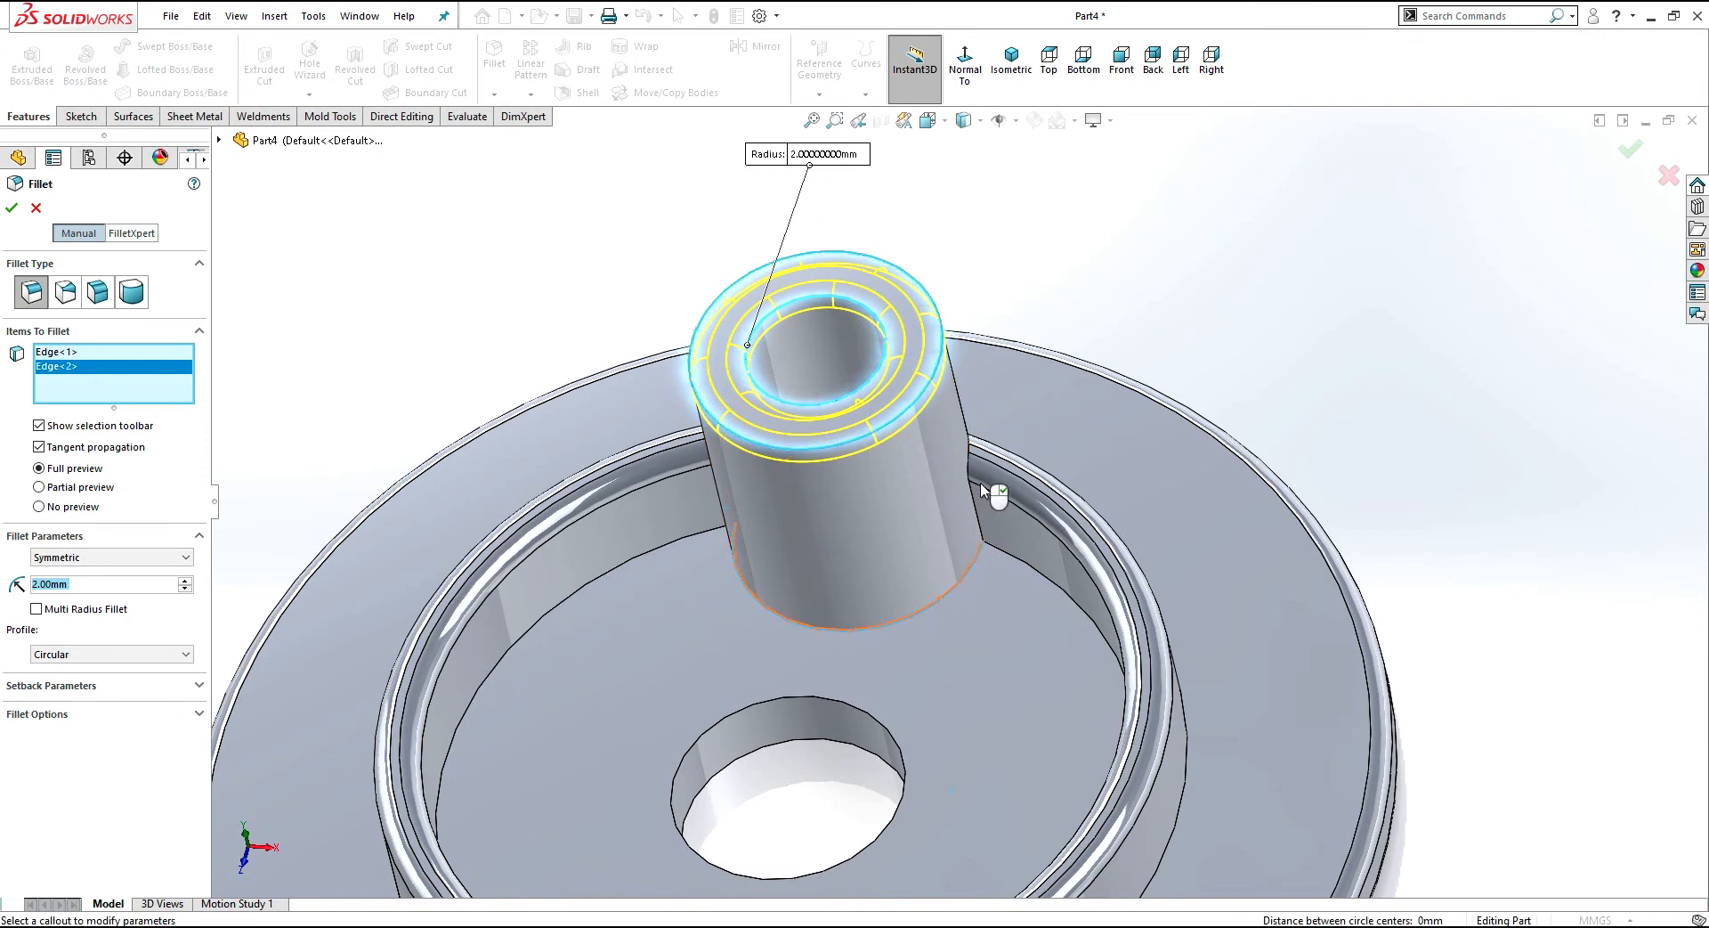
middle_click_drag(939, 606, 990, 496)
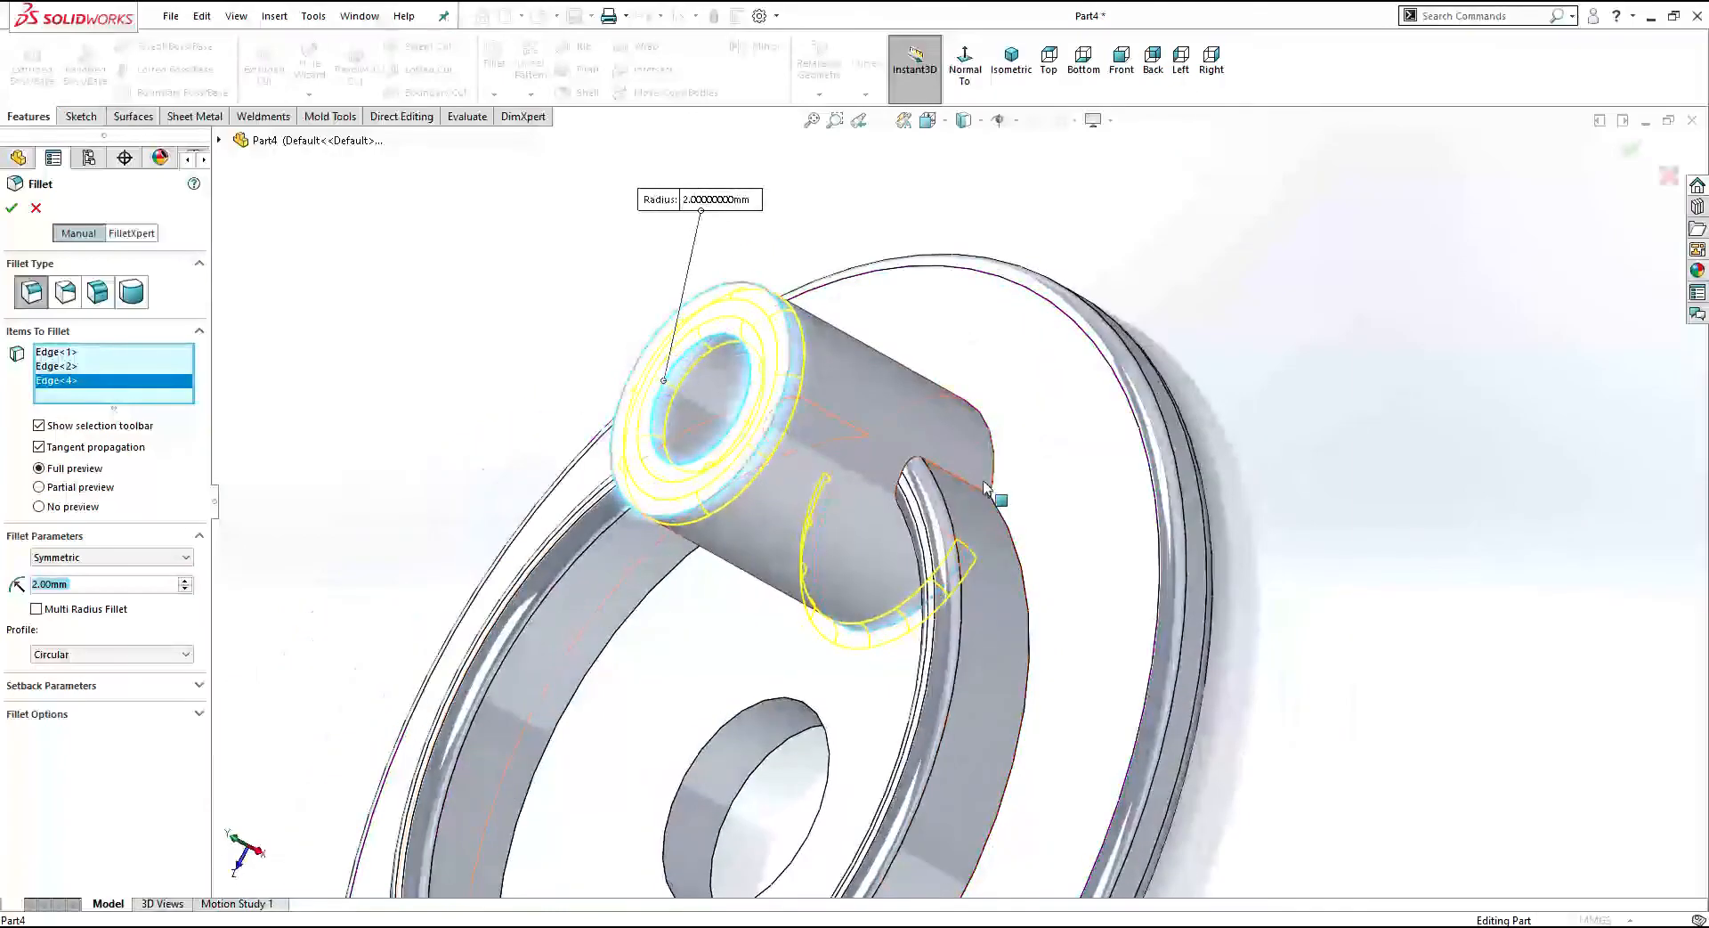
left_click(969, 488)
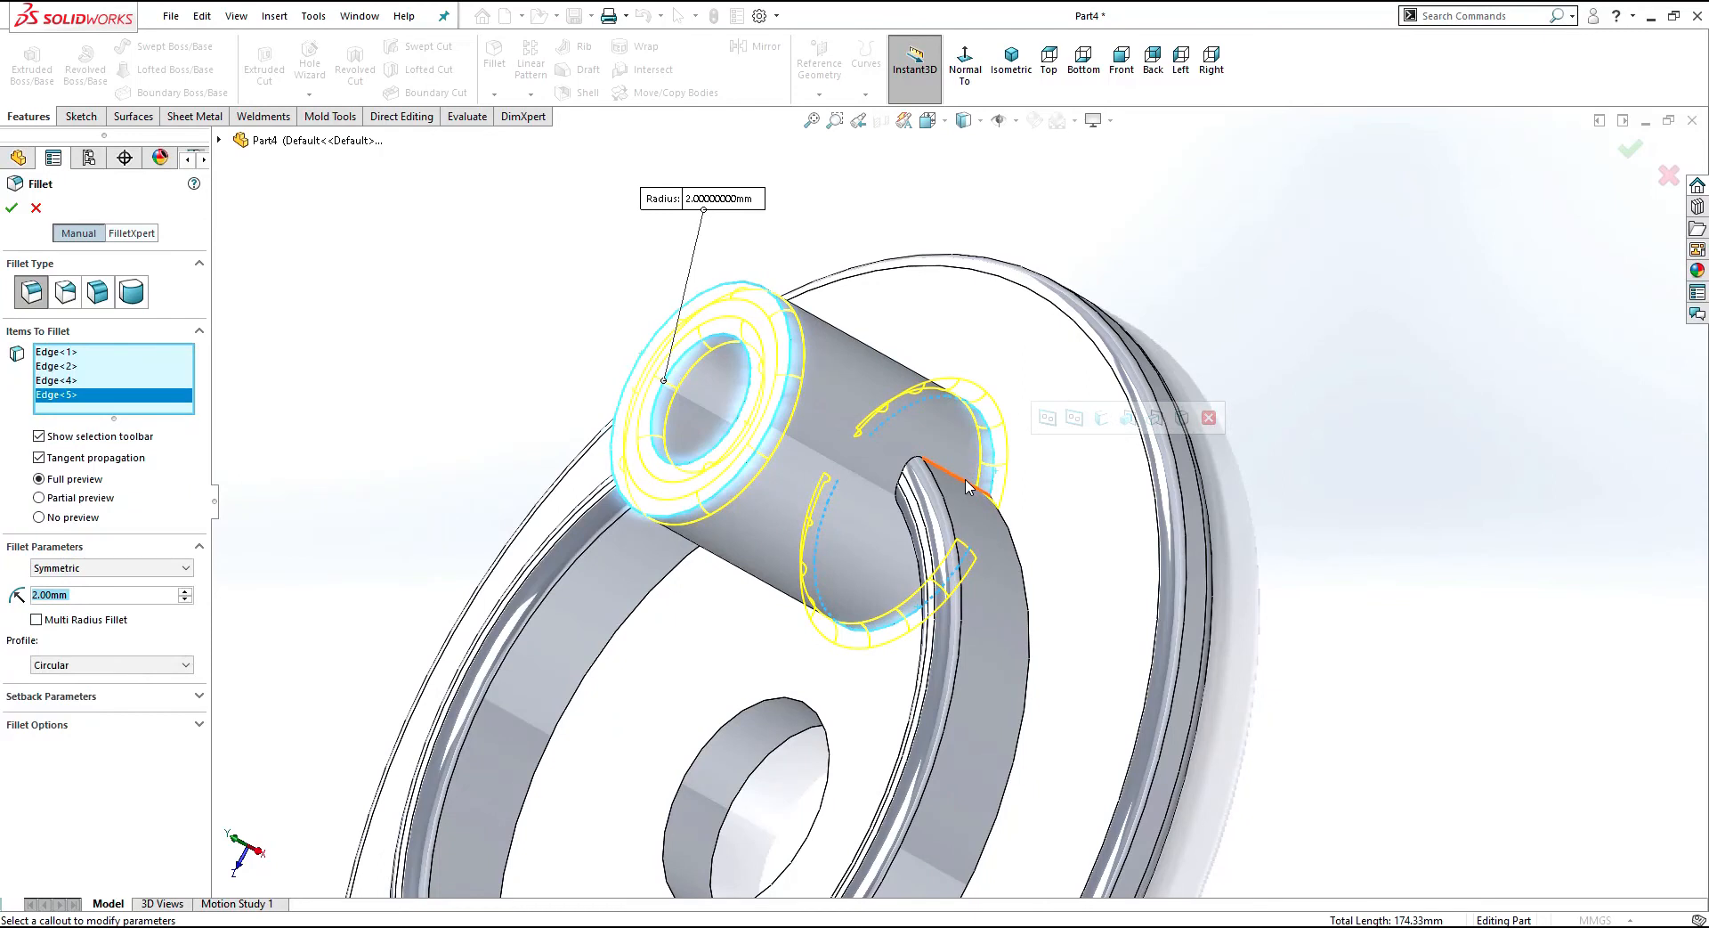
middle_click_drag(970, 488, 600, 526)
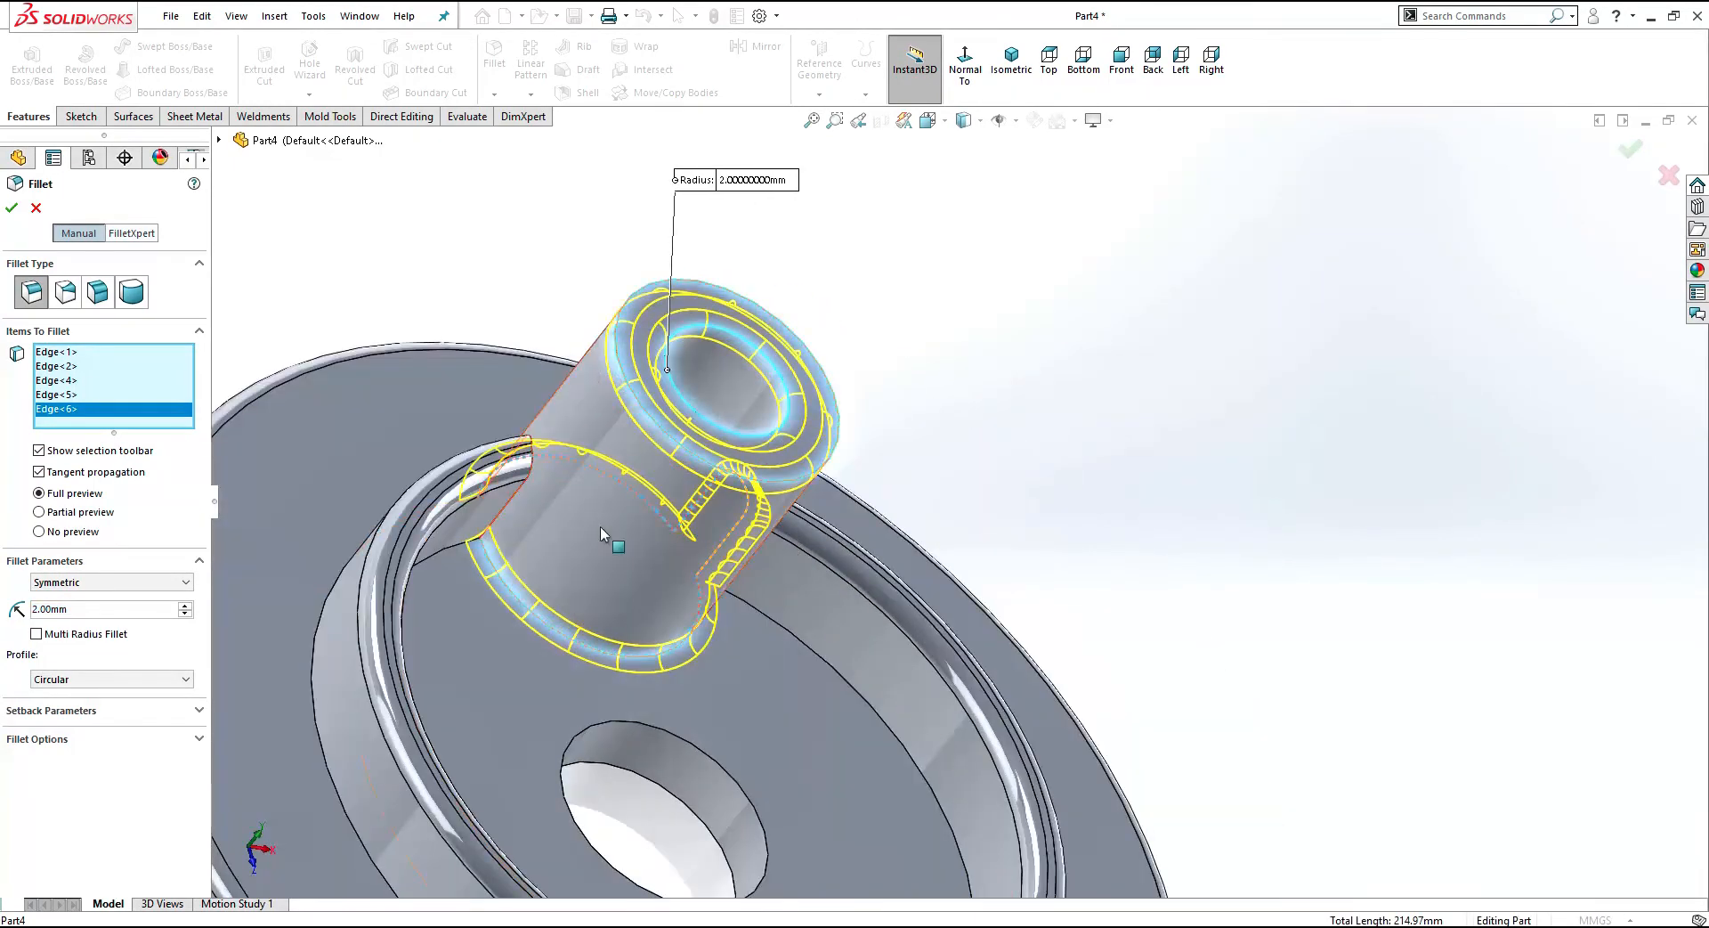
left_click(510, 502)
middle_click_drag(532, 276, 472, 294)
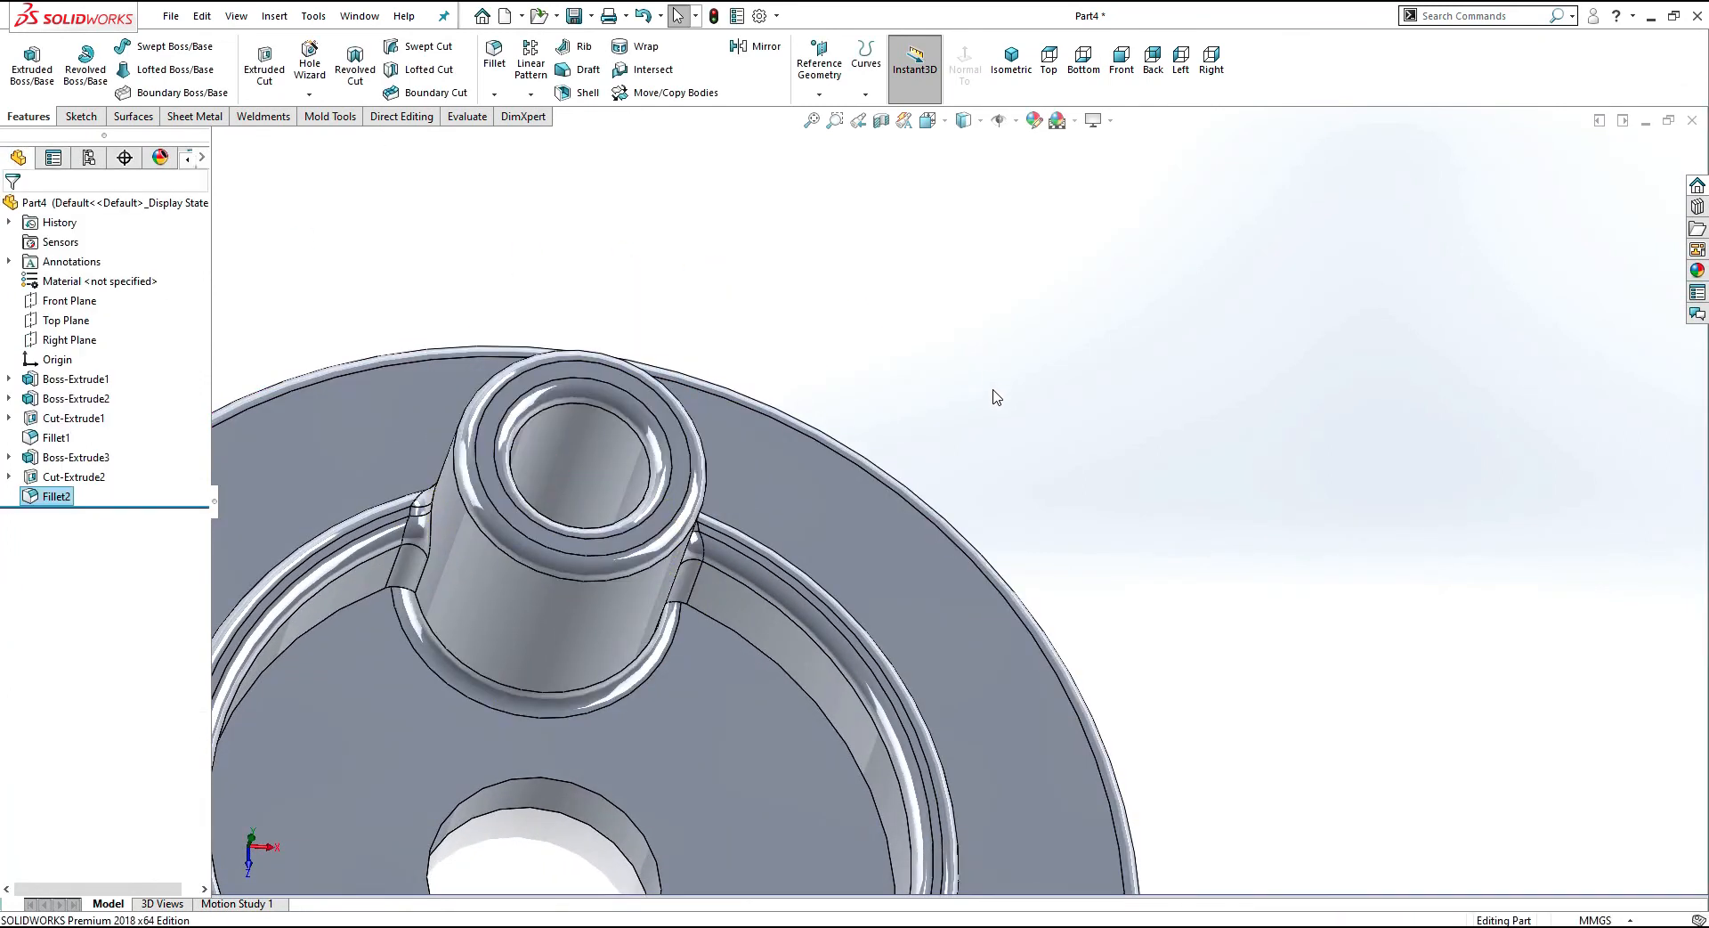
Step: Display the temporary axes of the boss and the central hole
scroll(995, 398, "up", 10)
middle_click_drag(1018, 576, 813, 532)
scroll(819, 550, "down", 3)
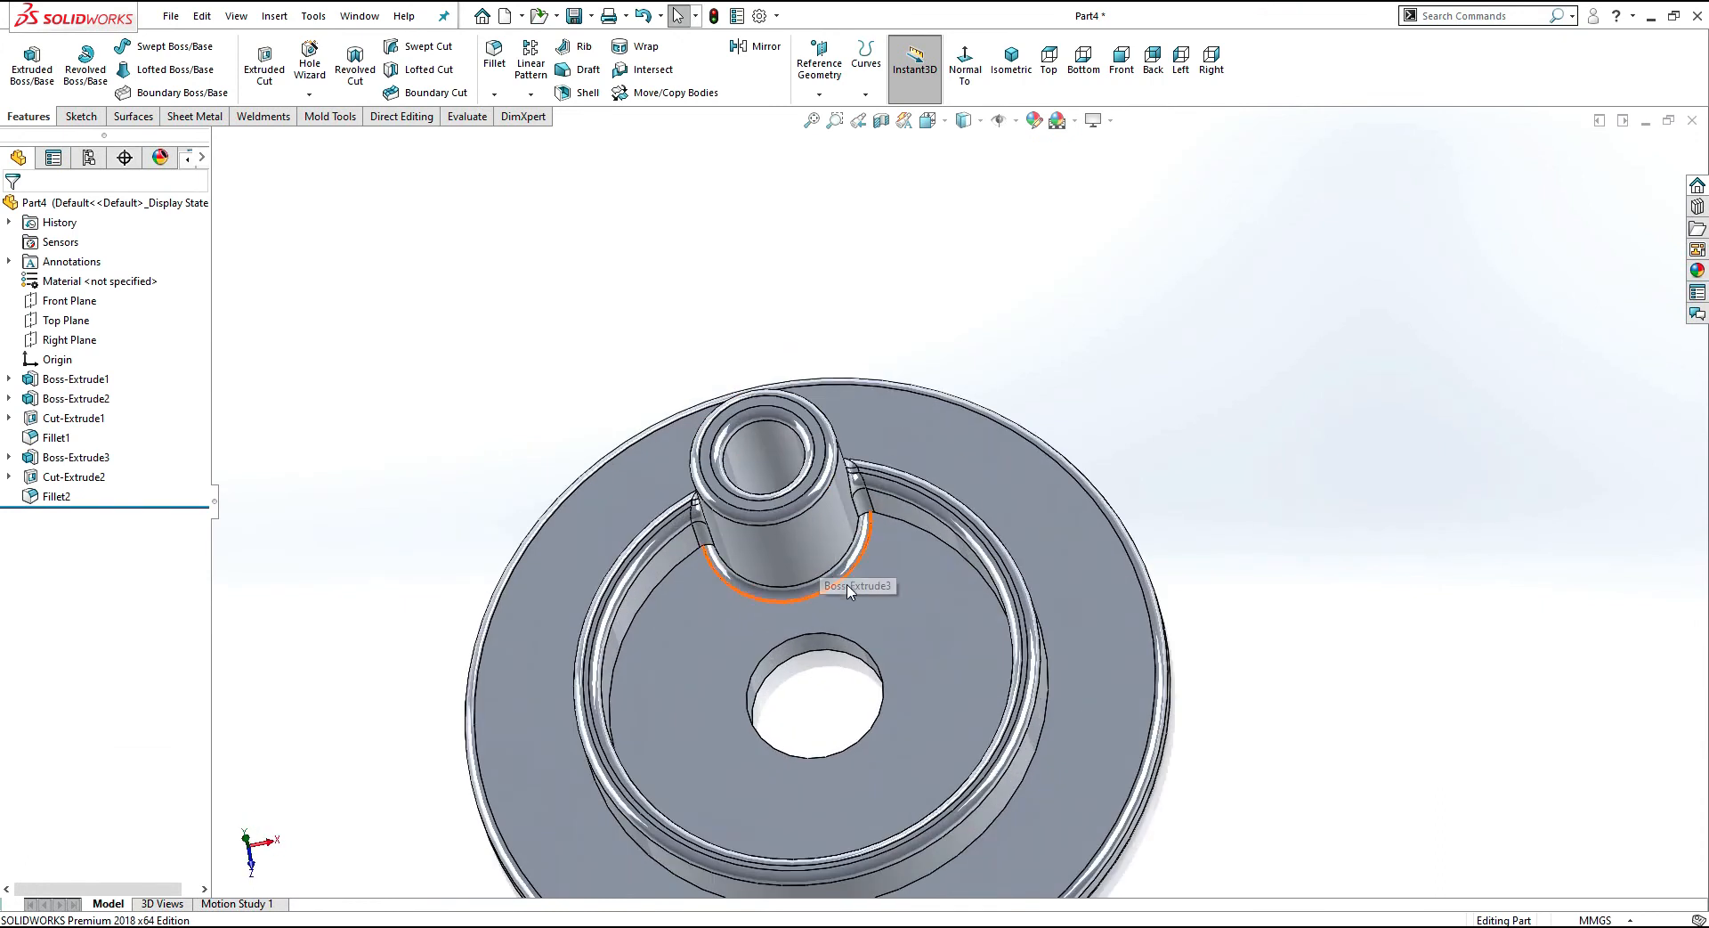
middle_click_drag(848, 592, 930, 465)
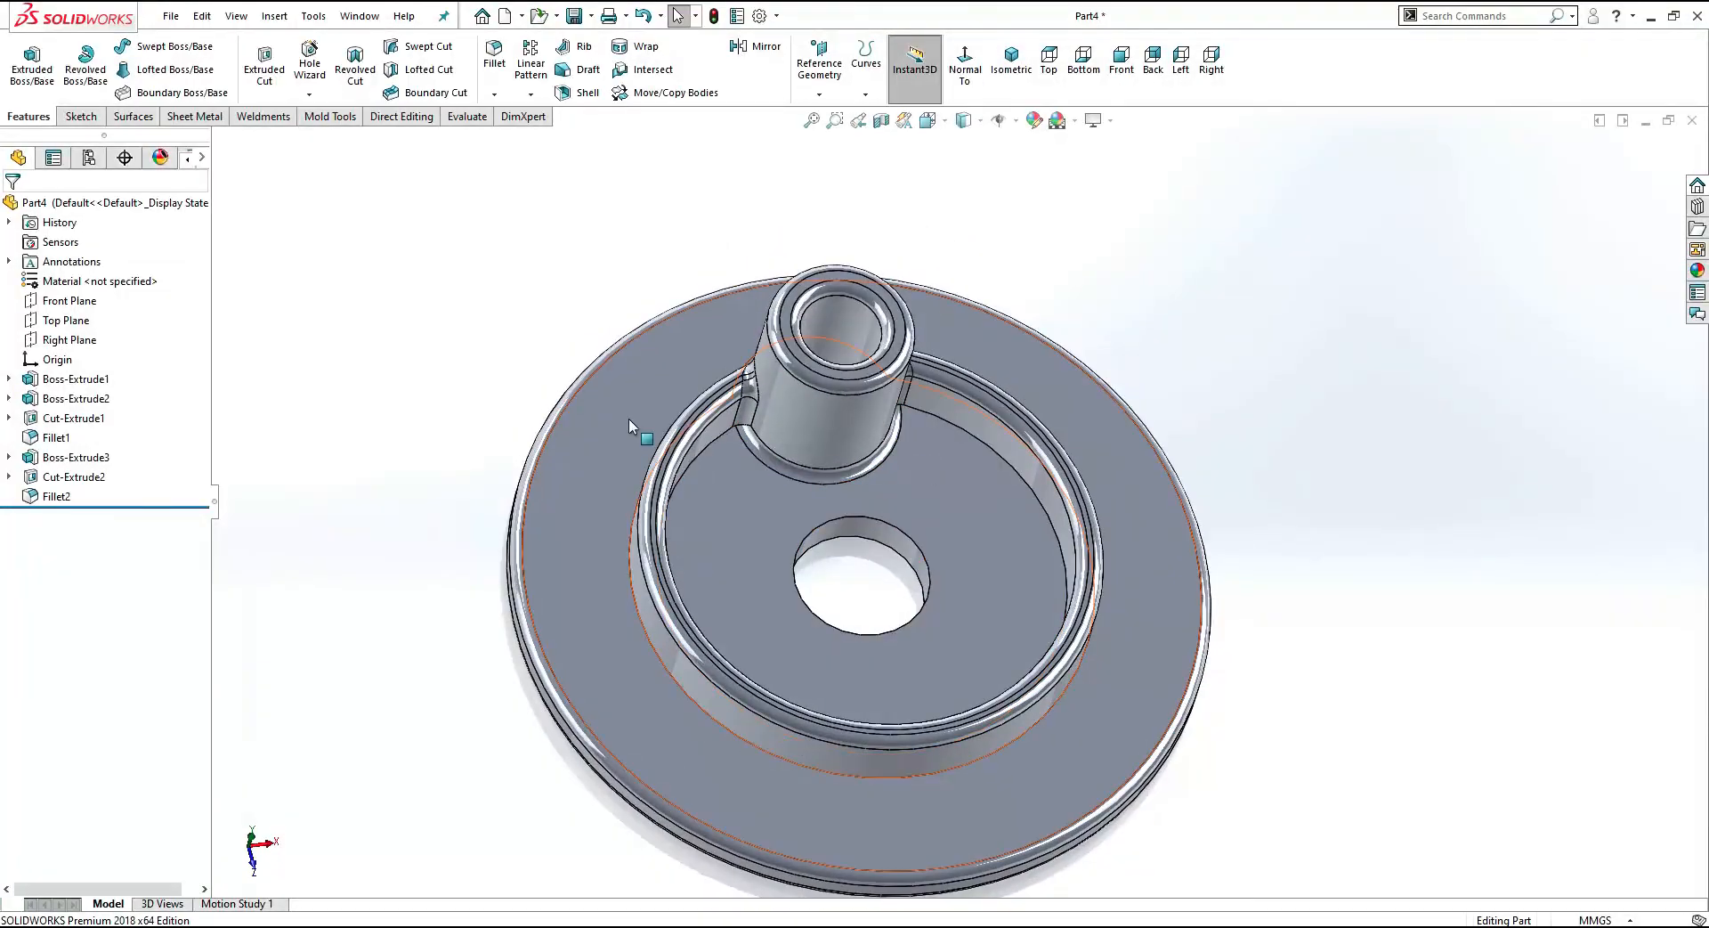
middle_click_drag(628, 420, 626, 440)
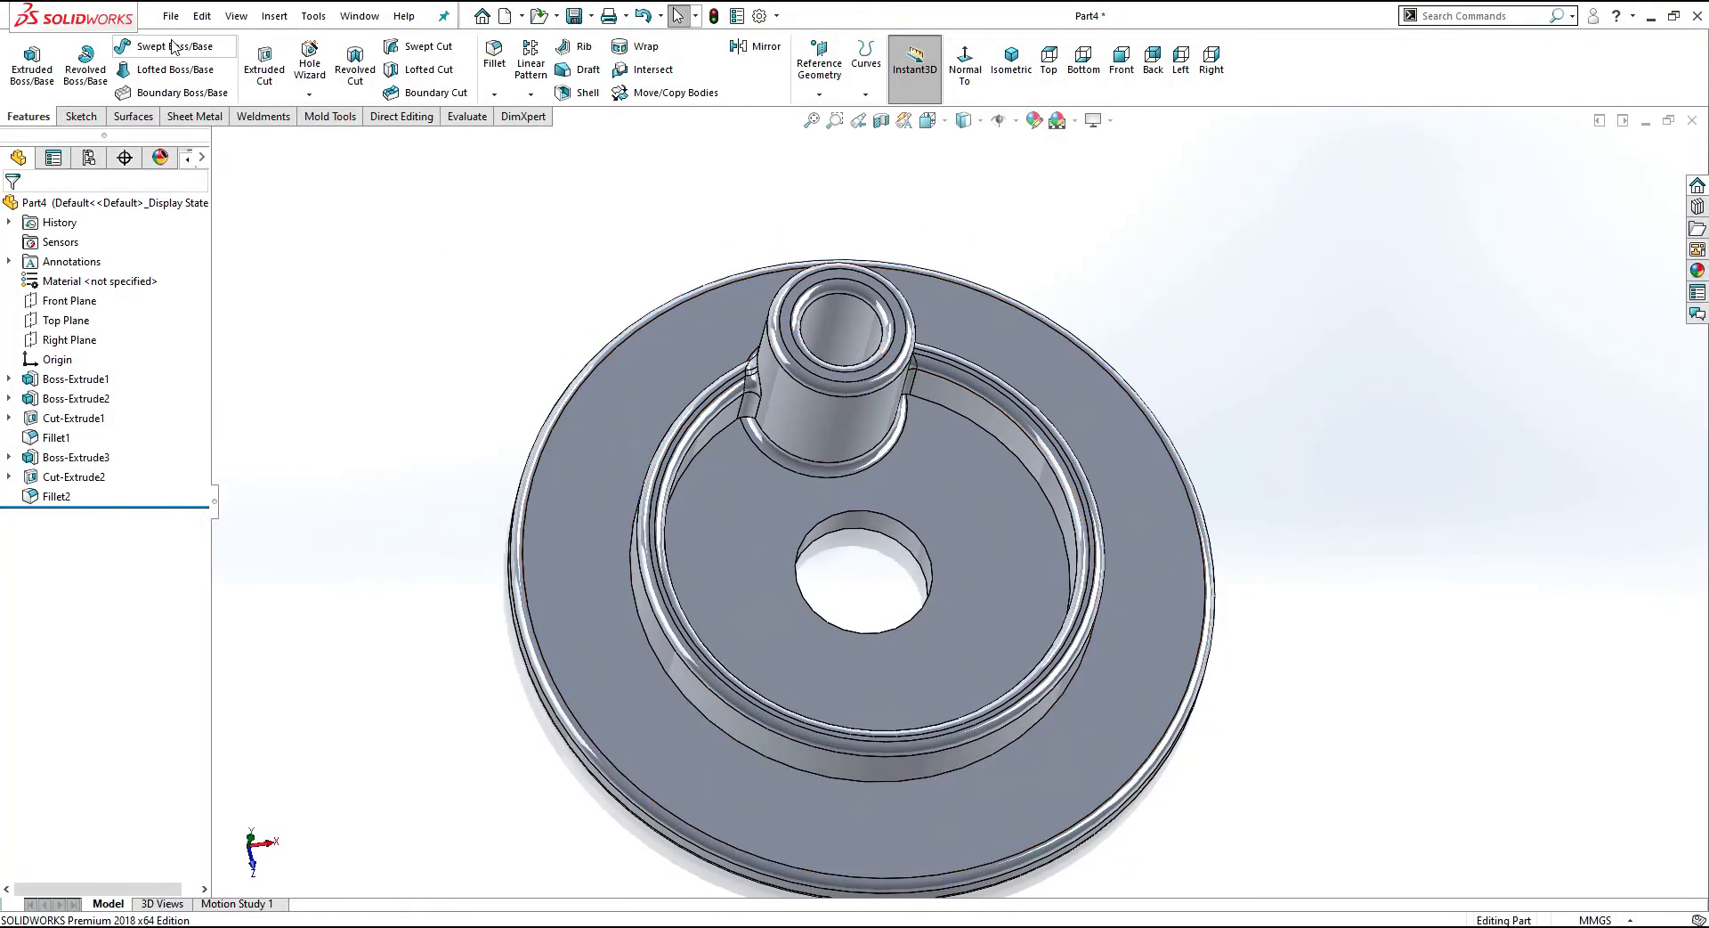
left_click(234, 18)
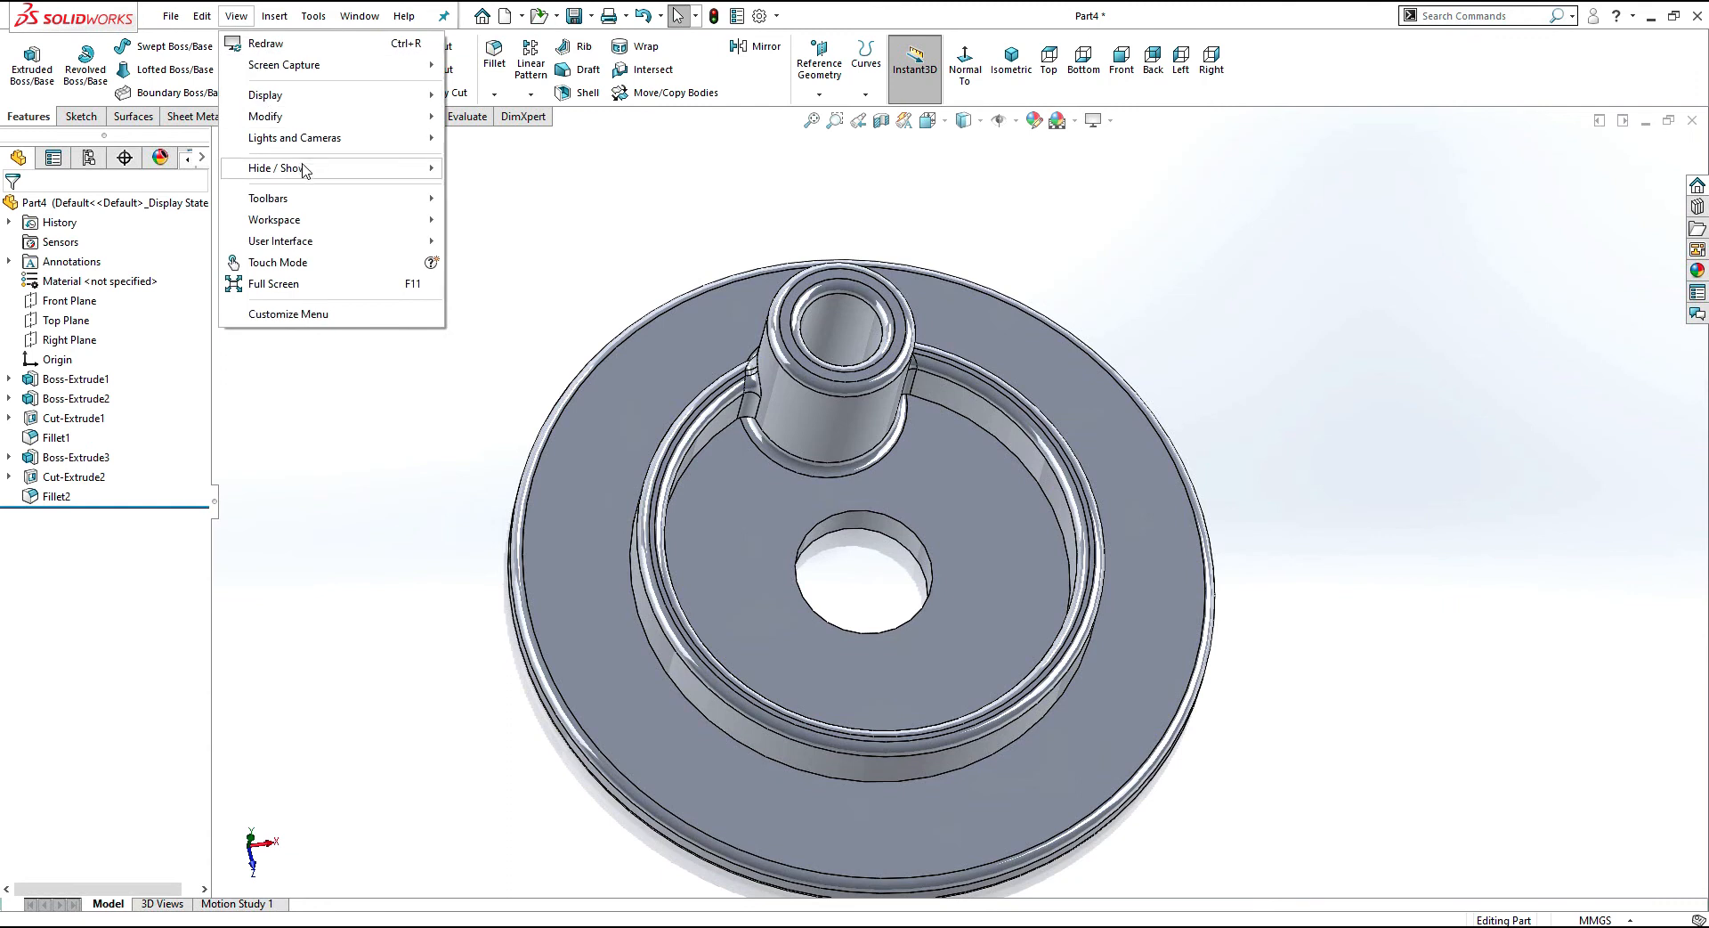
mouse_move(304, 170)
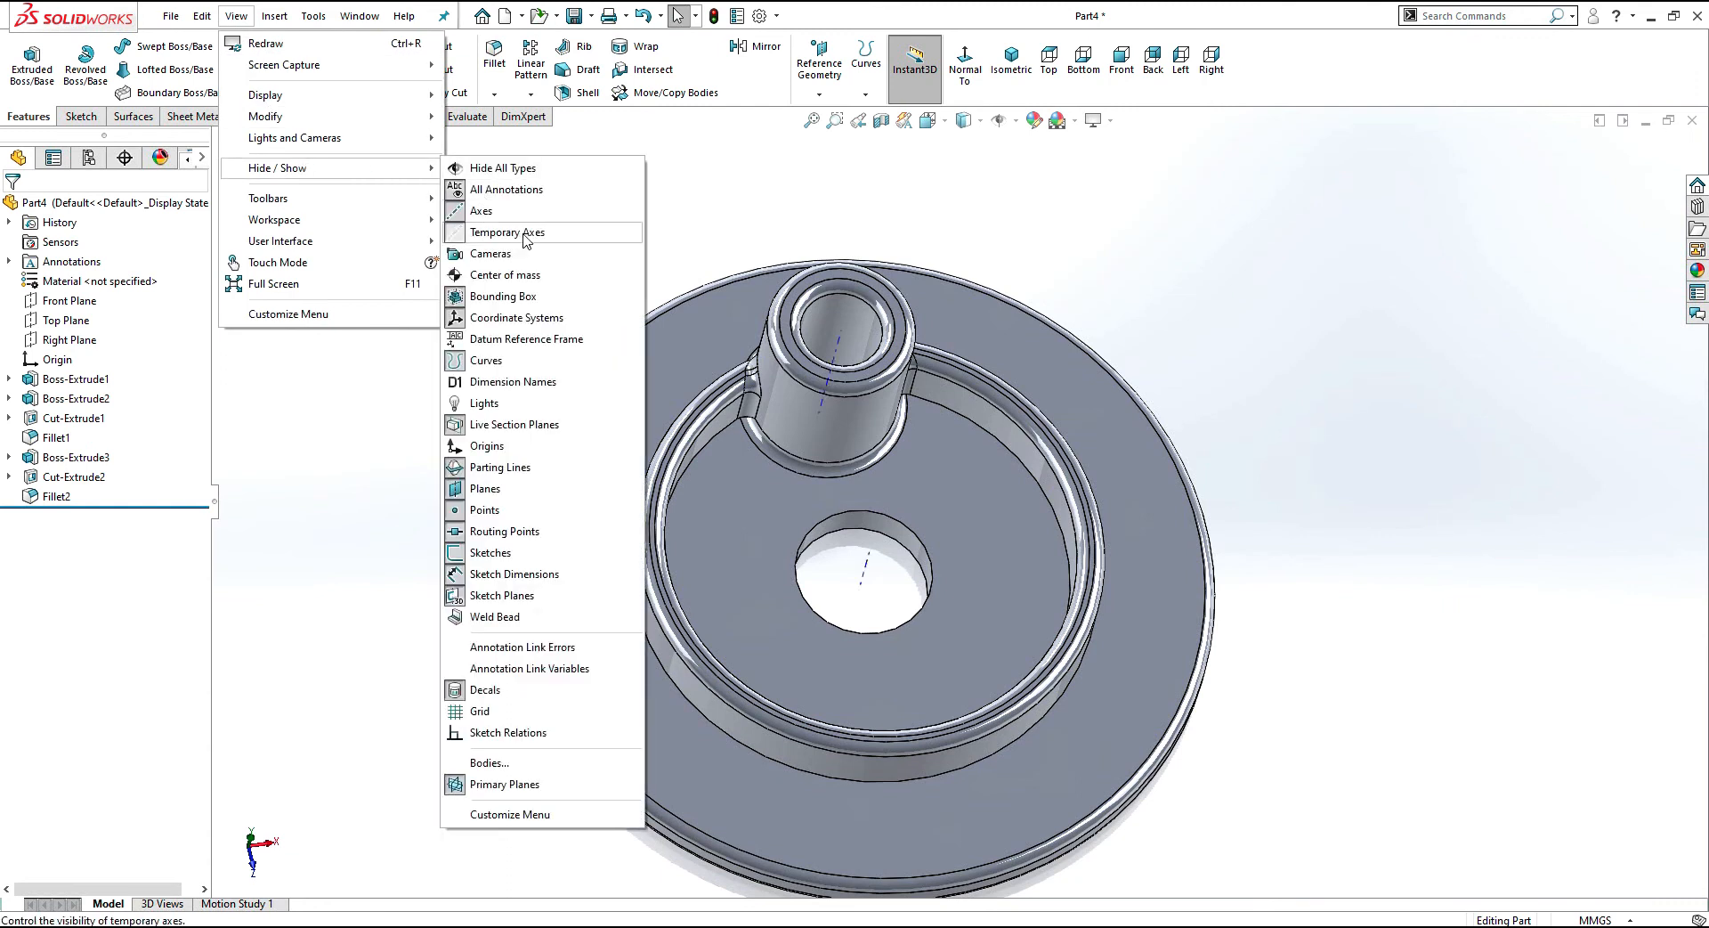
left_click(720, 189)
middle_click_drag(1022, 499, 1024, 374)
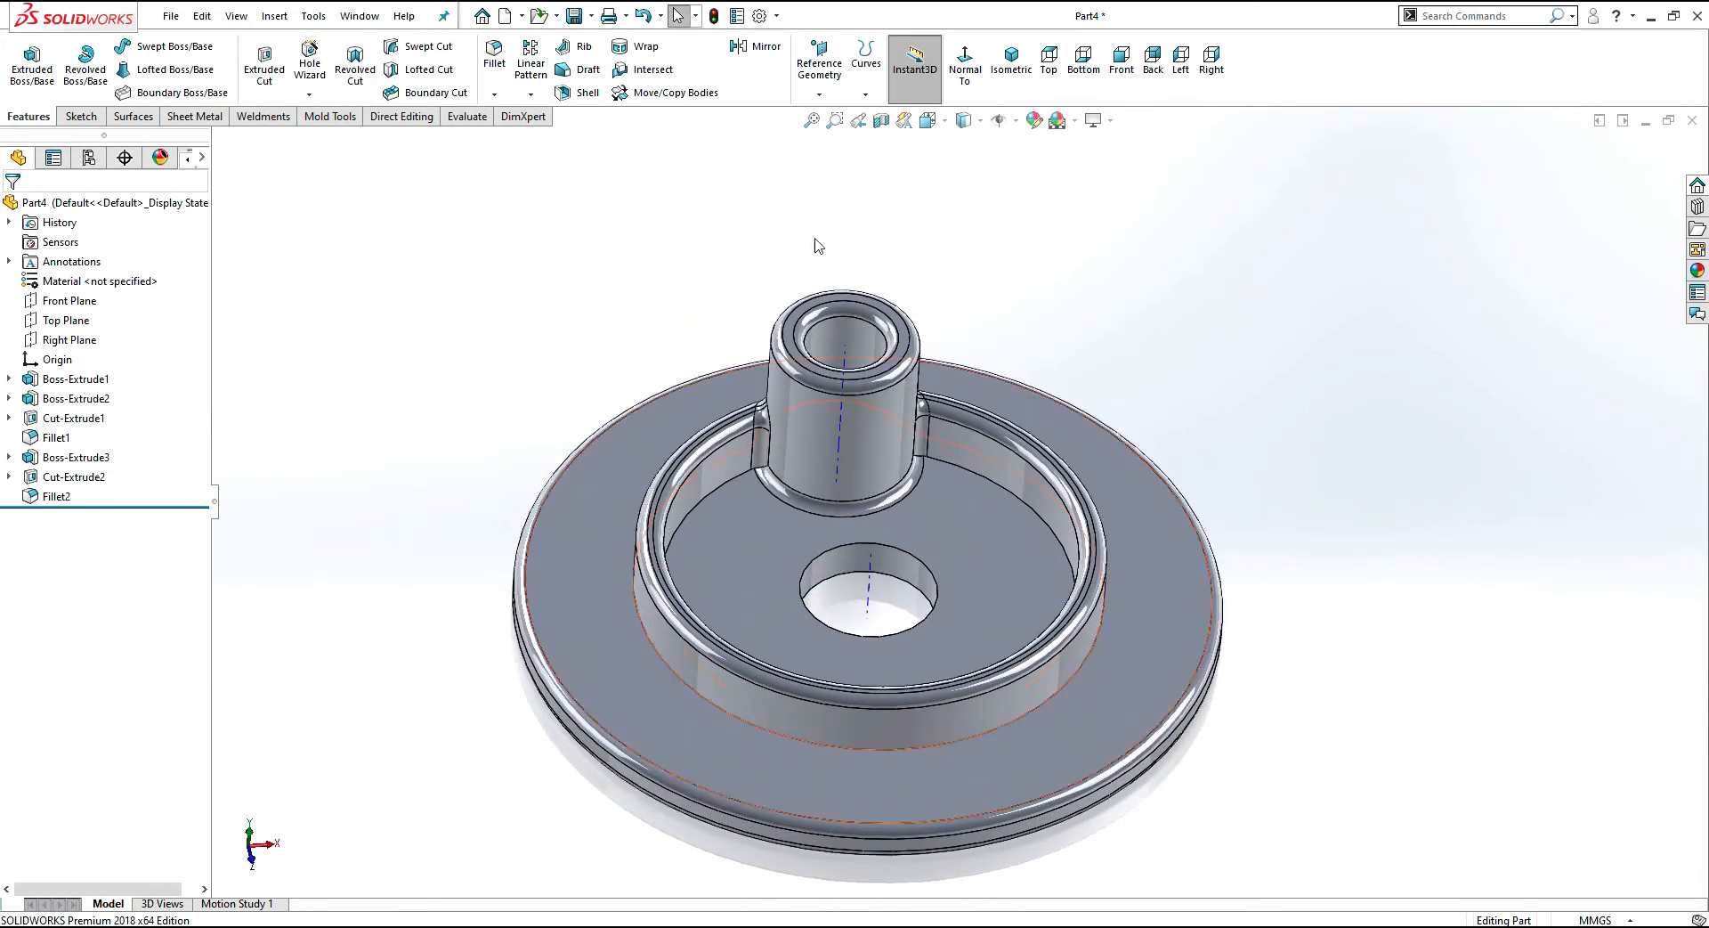
left_click(530, 95)
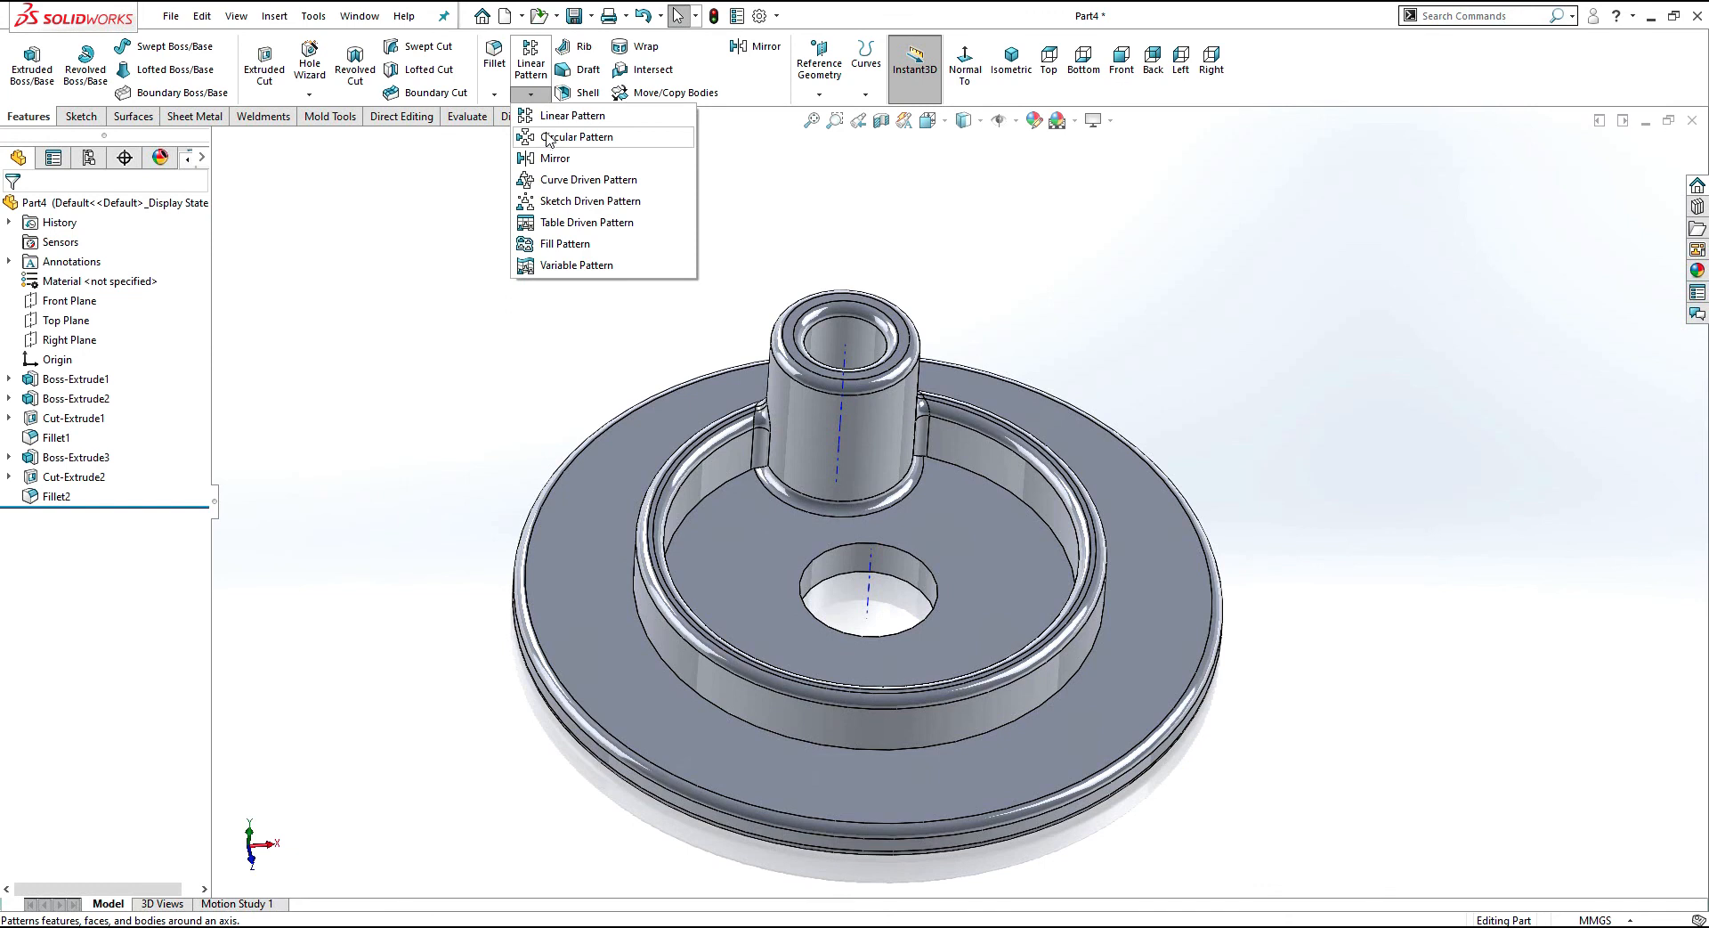
left_click(563, 115)
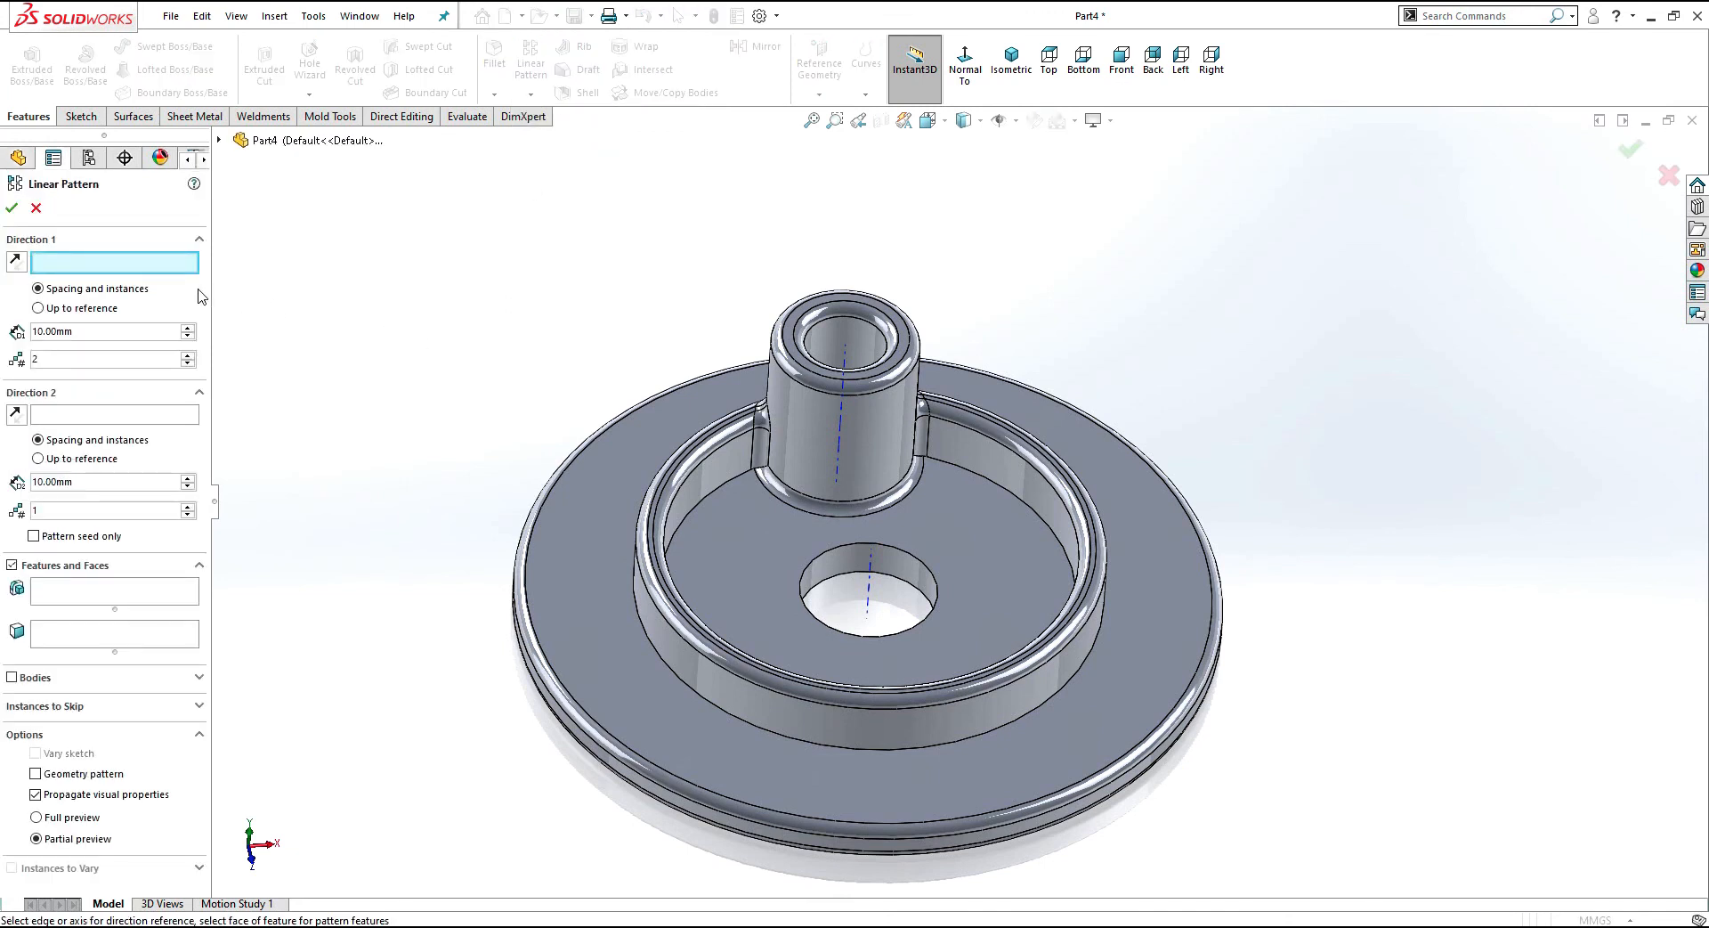
left_click(36, 210)
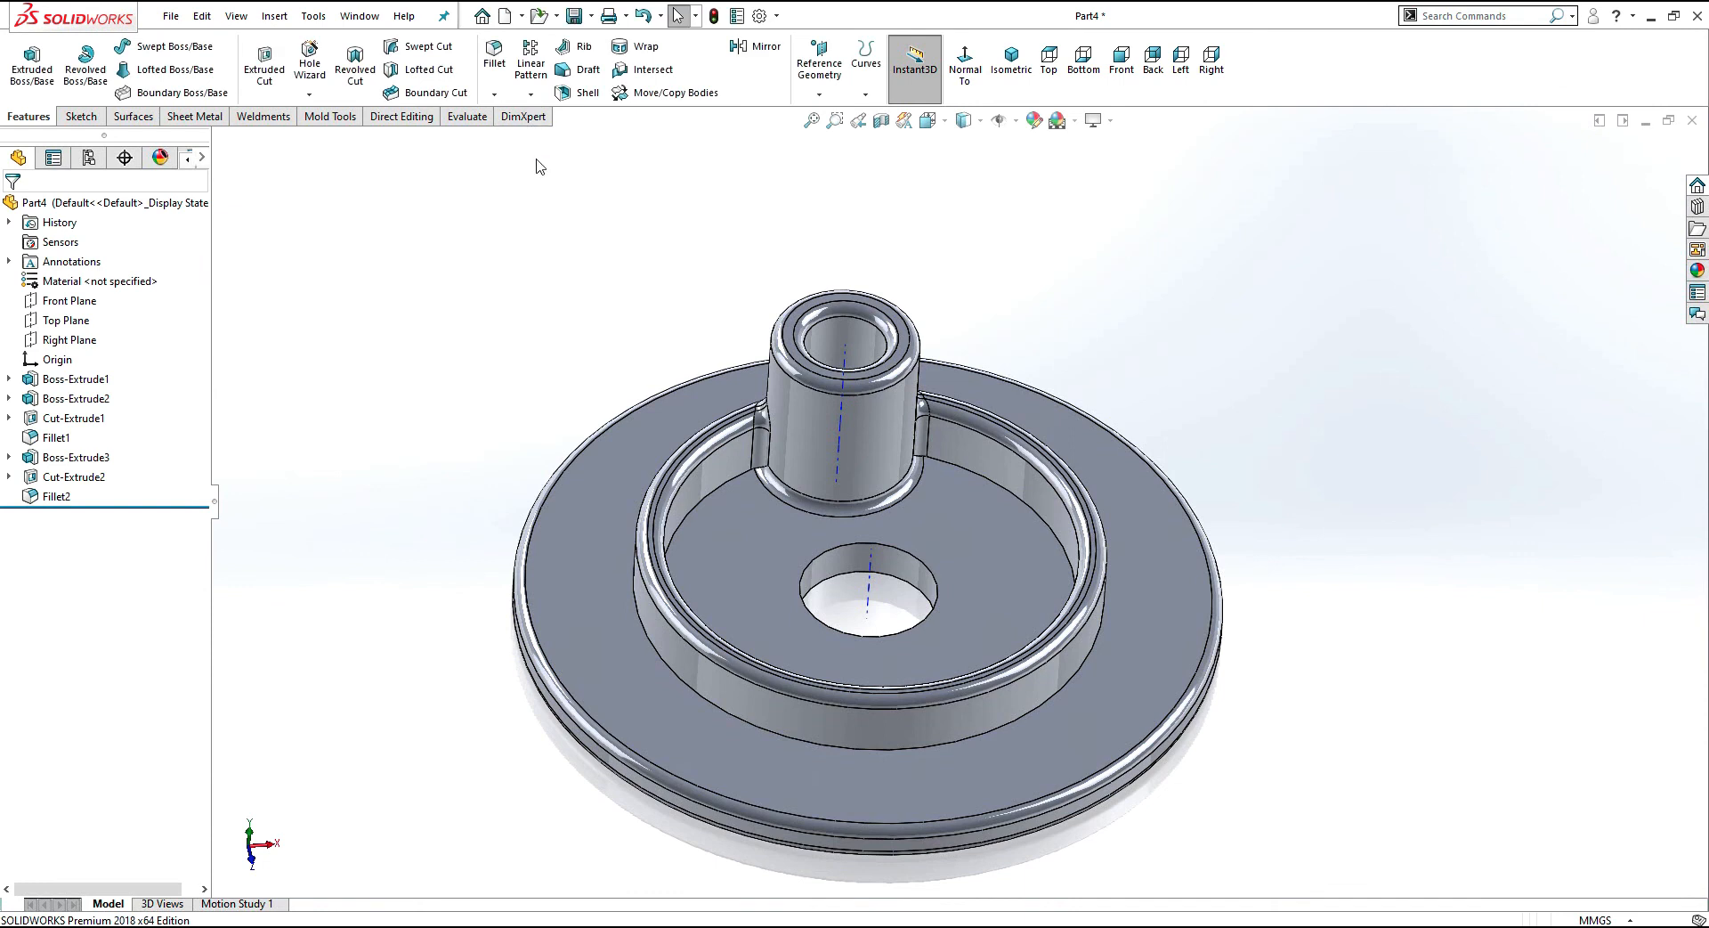
Step: Start a circular pattern and select the boss extrusion, its through hole and its fillets as the features to pattern
left_click(532, 94)
left_click(569, 136)
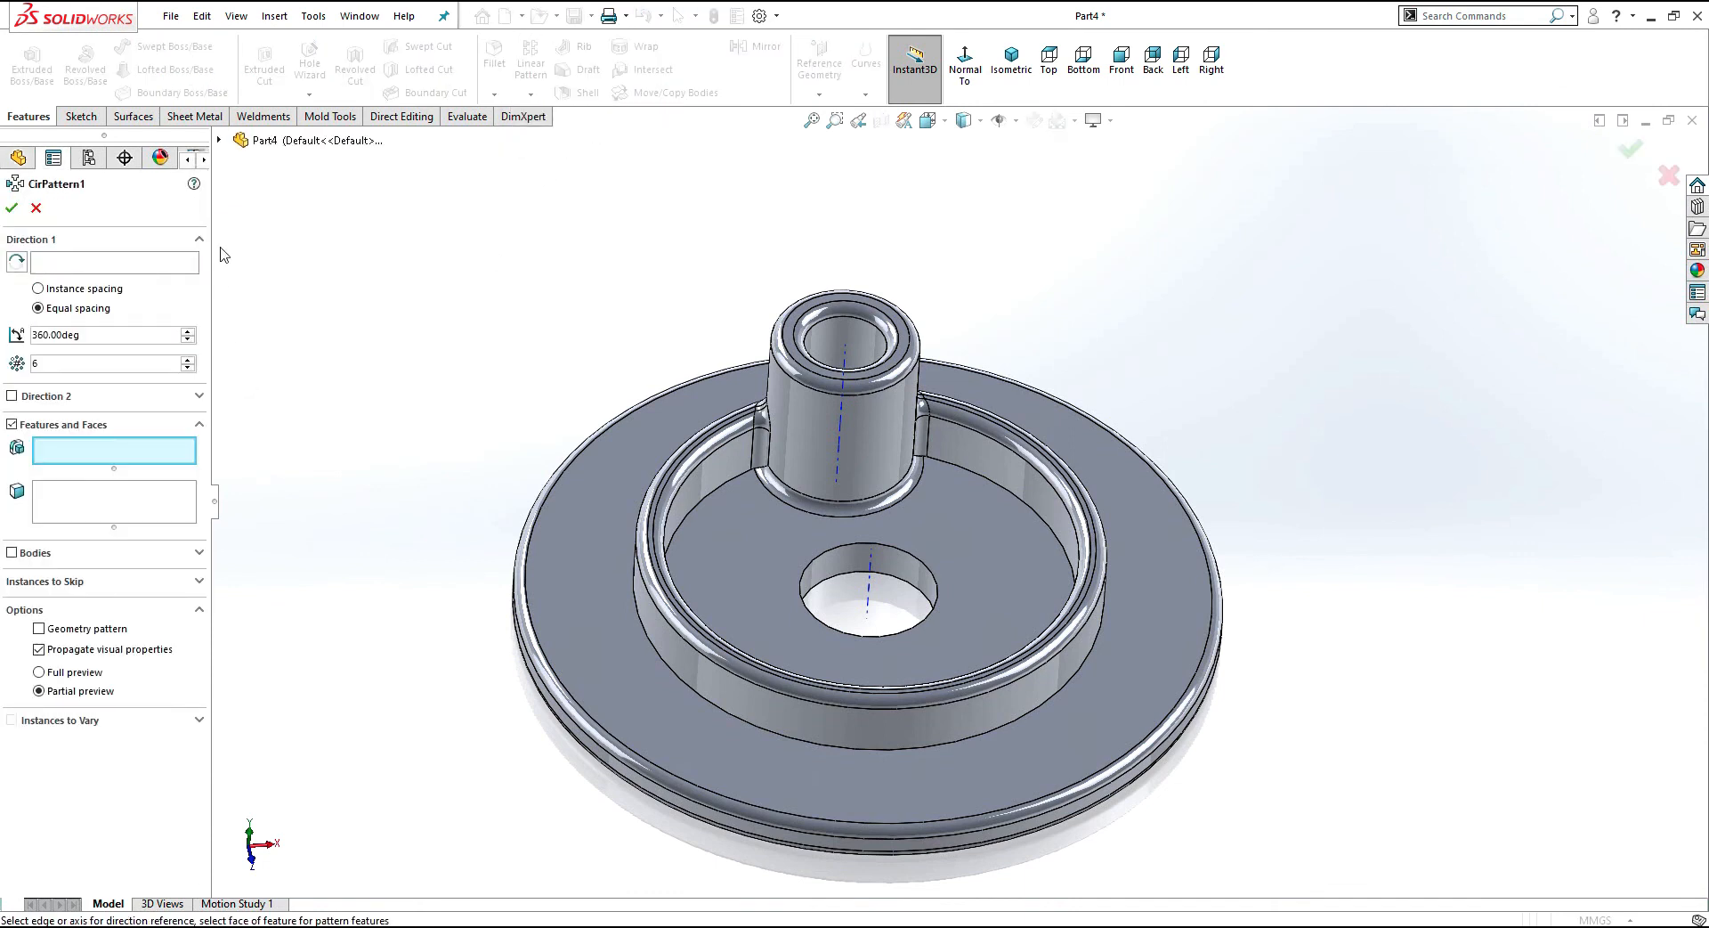
left_click(220, 140)
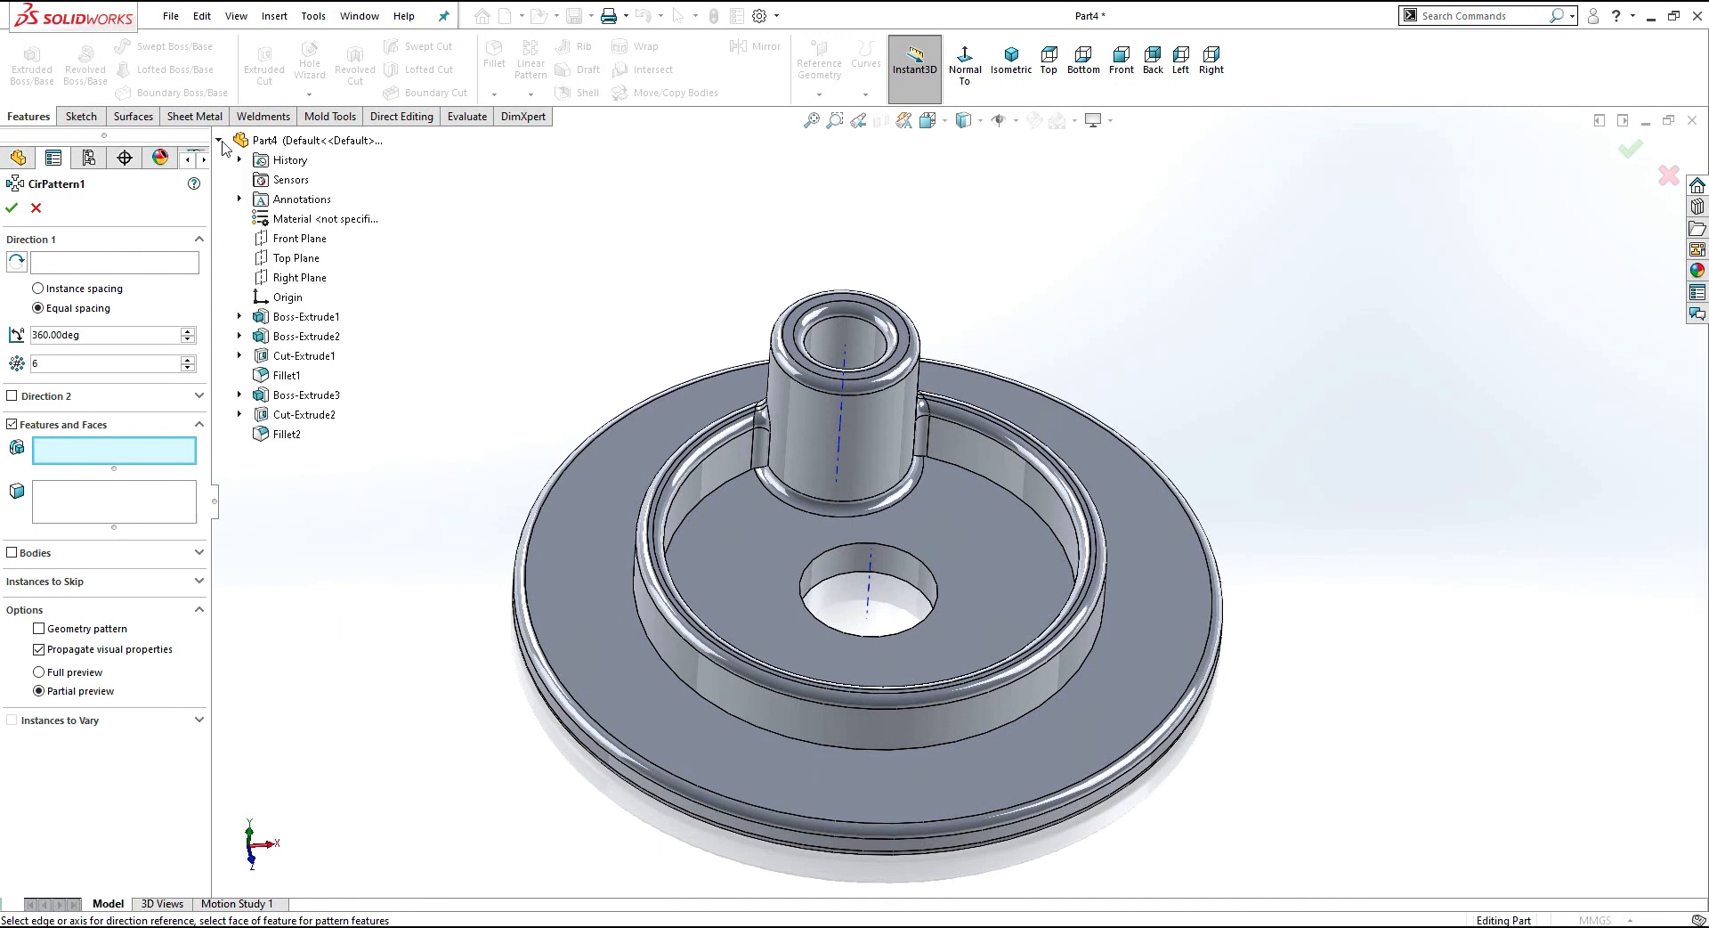
left_click(287, 436)
left_click(302, 414)
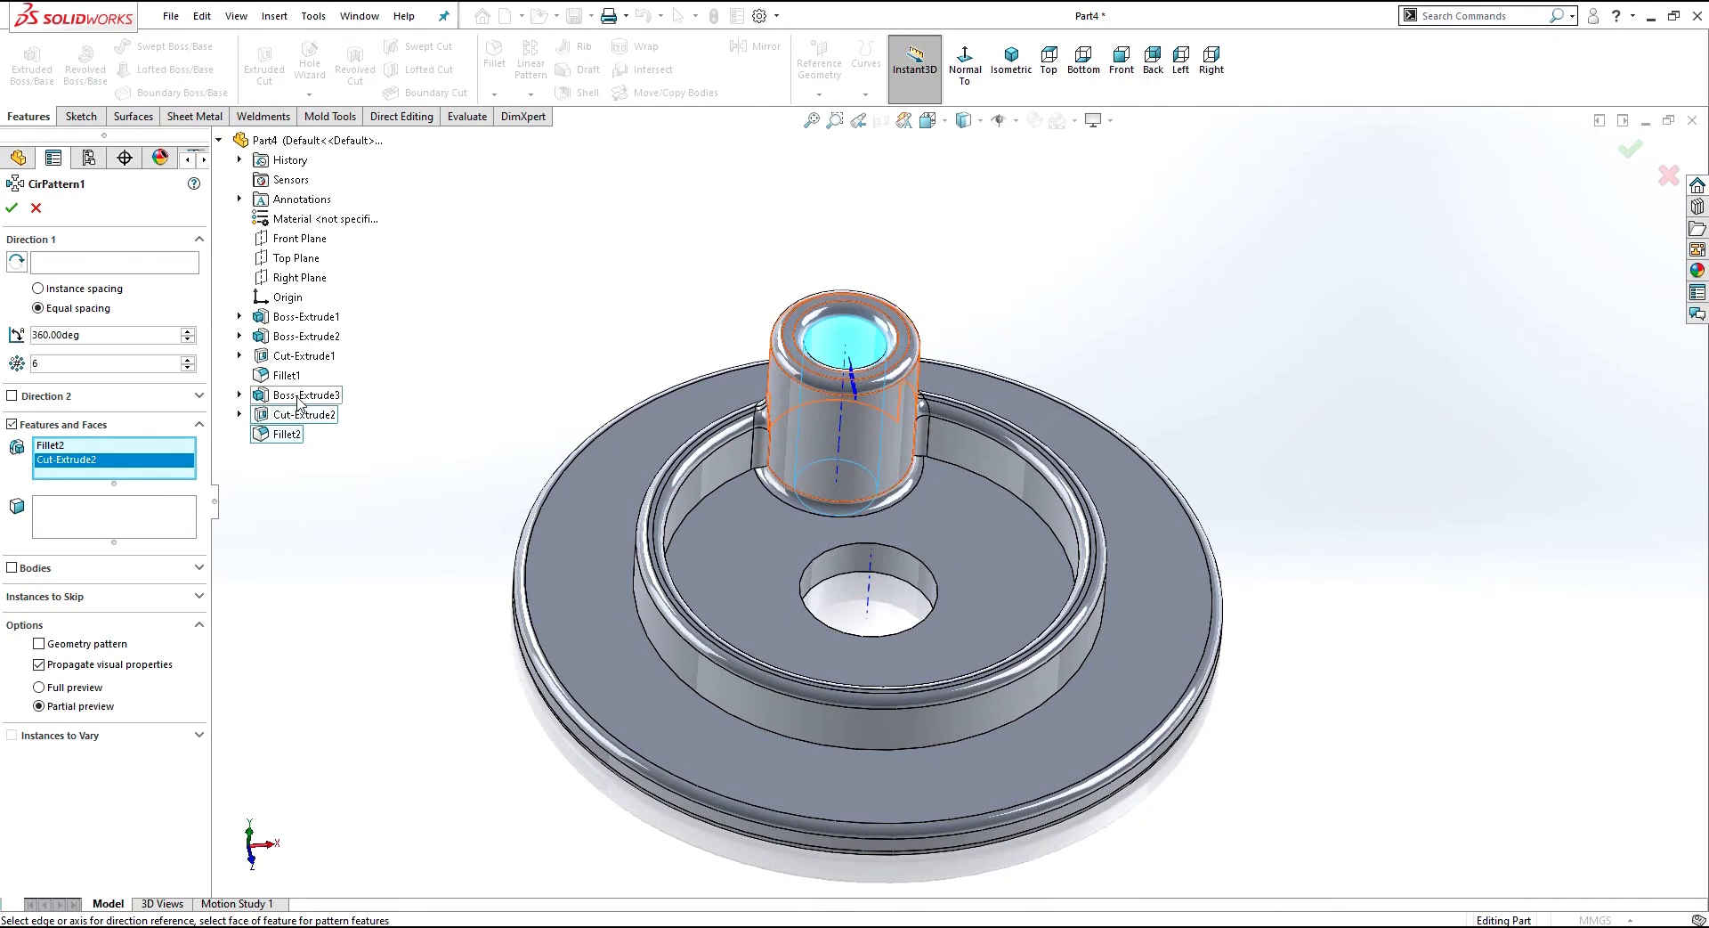
left_click(298, 397)
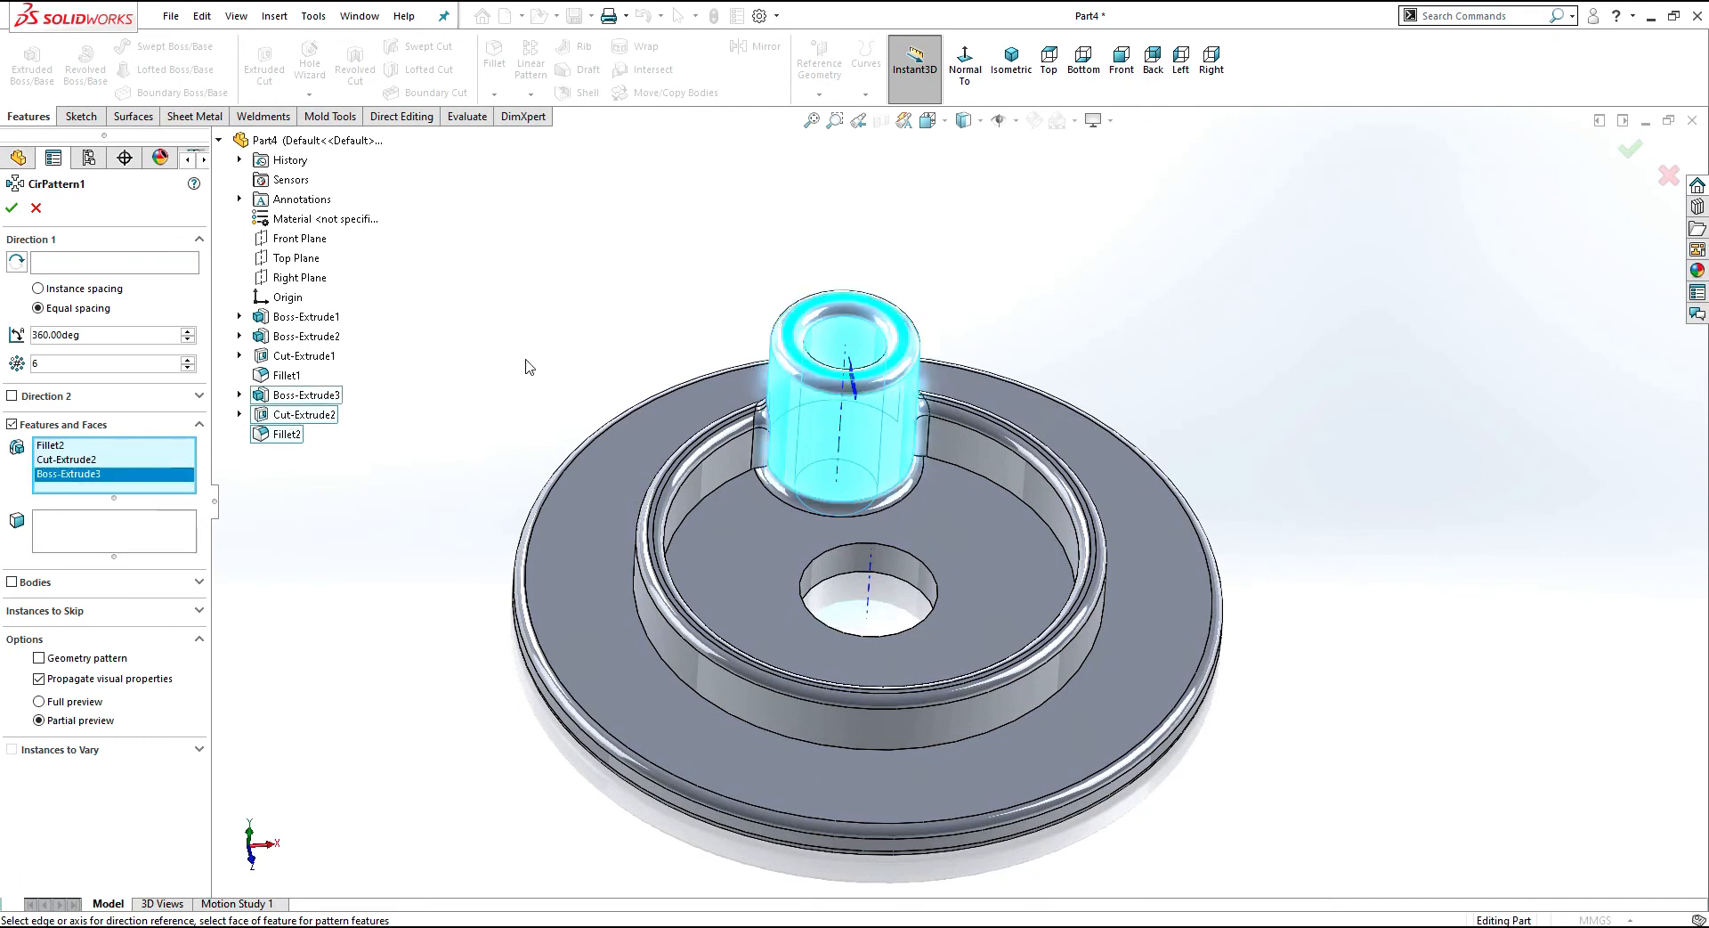
middle_click_drag(497, 336, 490, 355)
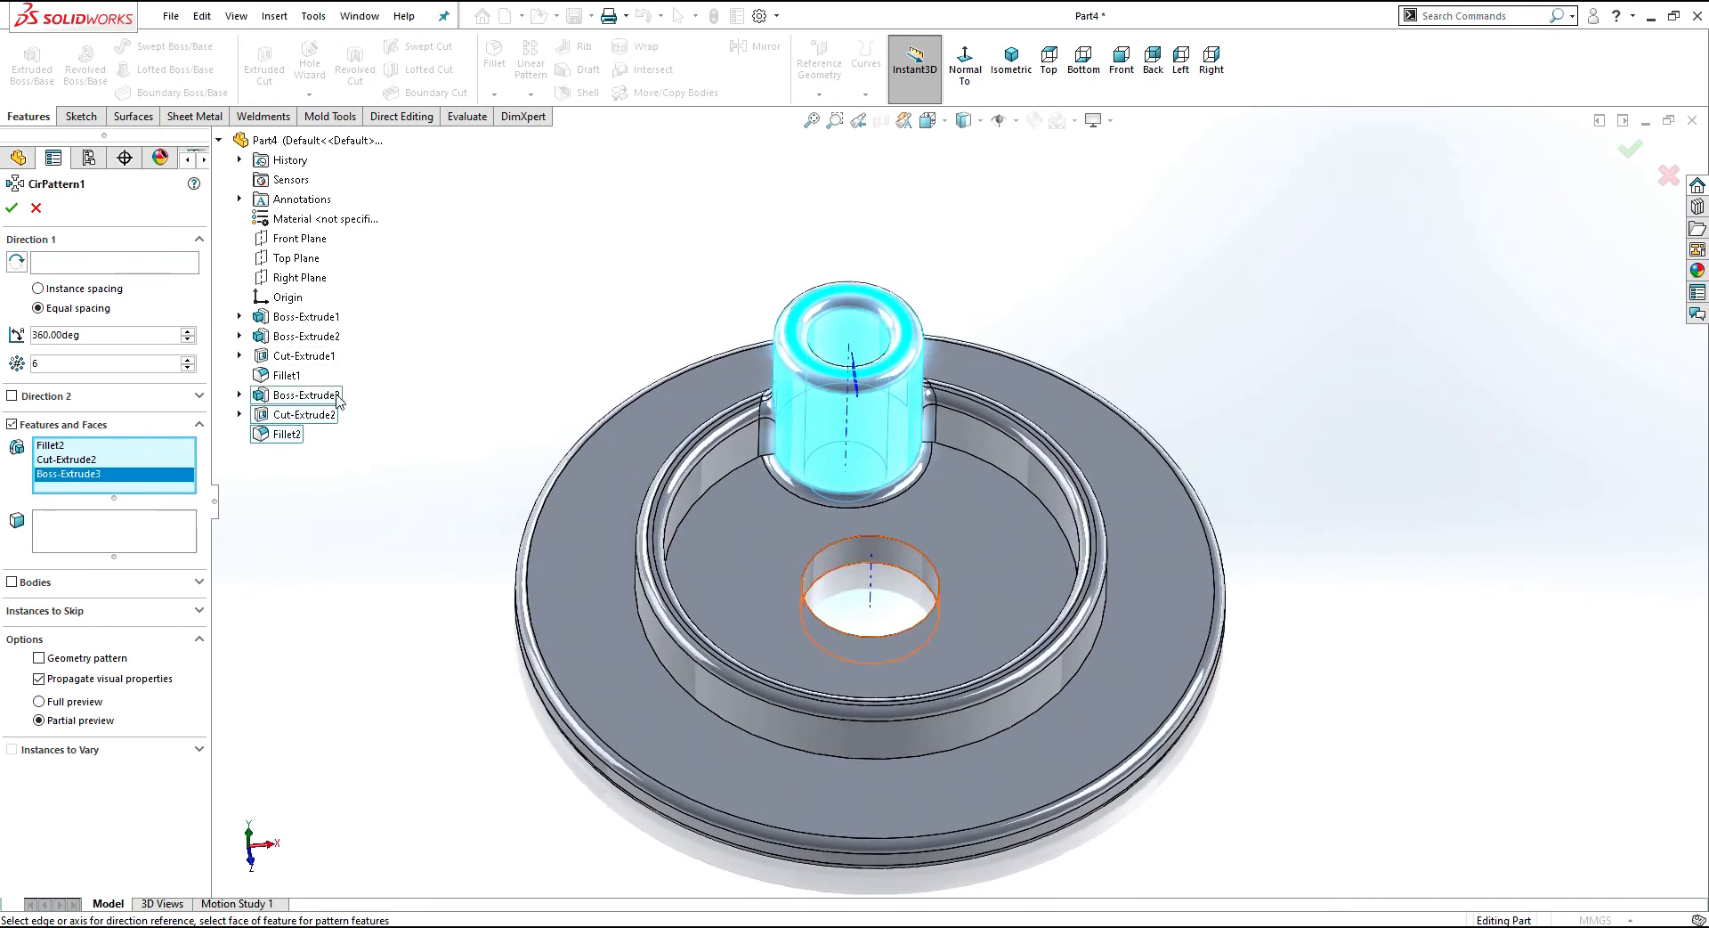
Step: Pattern the selected features around the central hole's axis with 6 equally spaced instances over 360 degrees
left_click(130, 264)
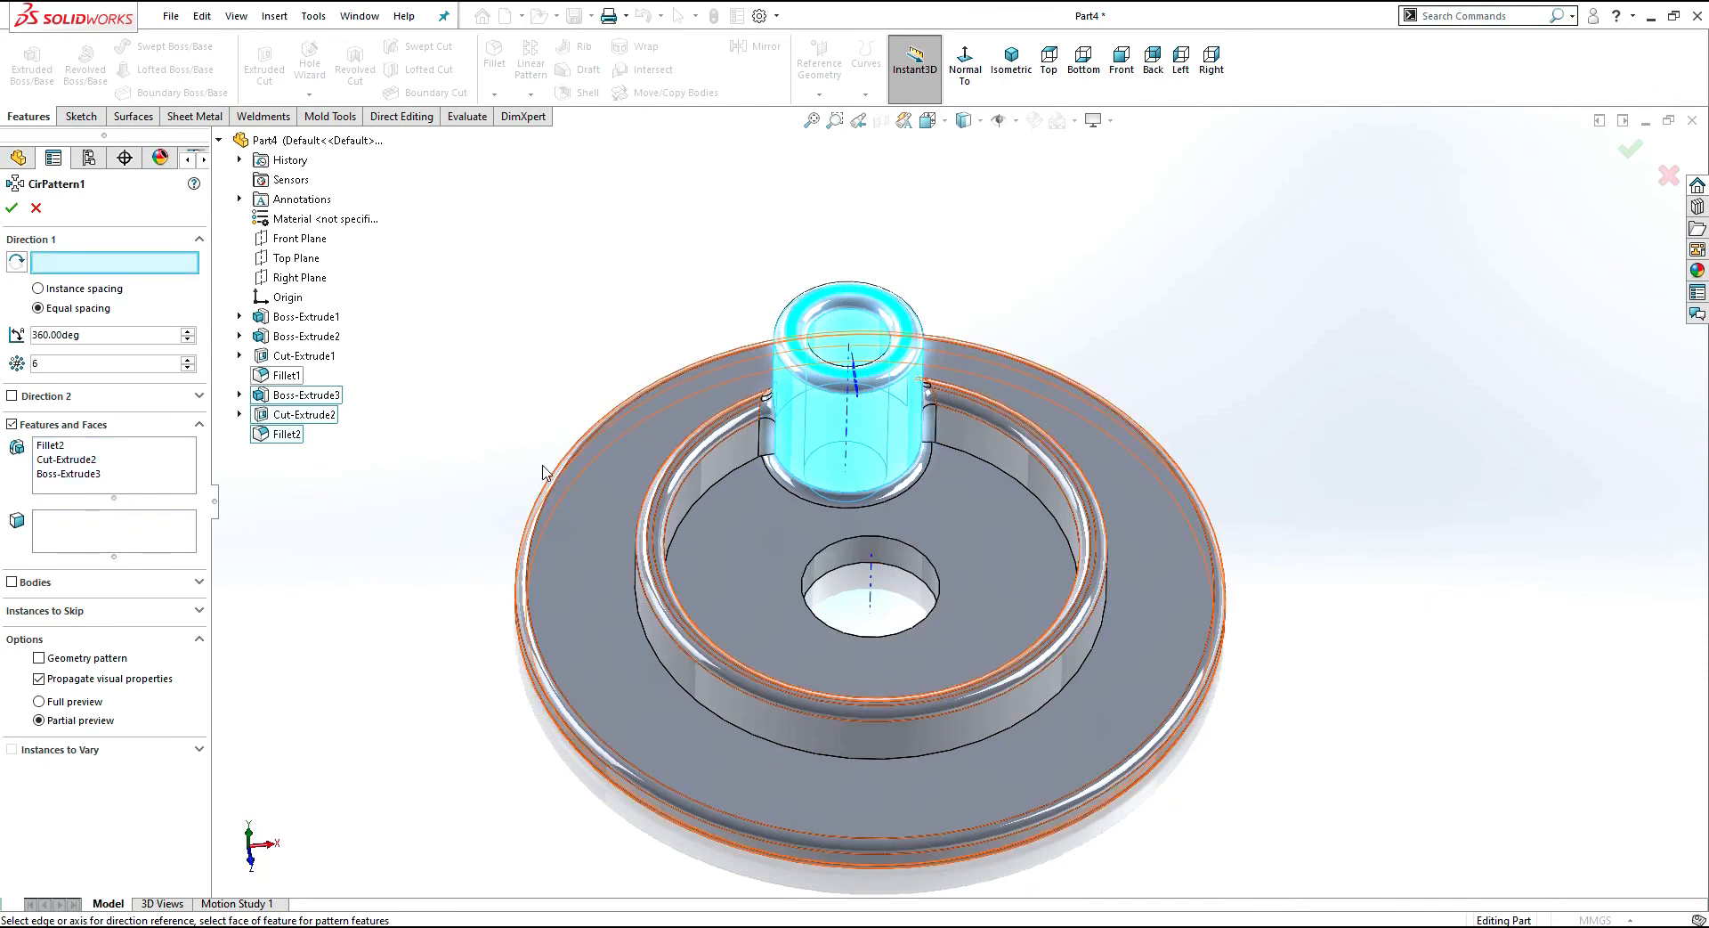
left_click(871, 583)
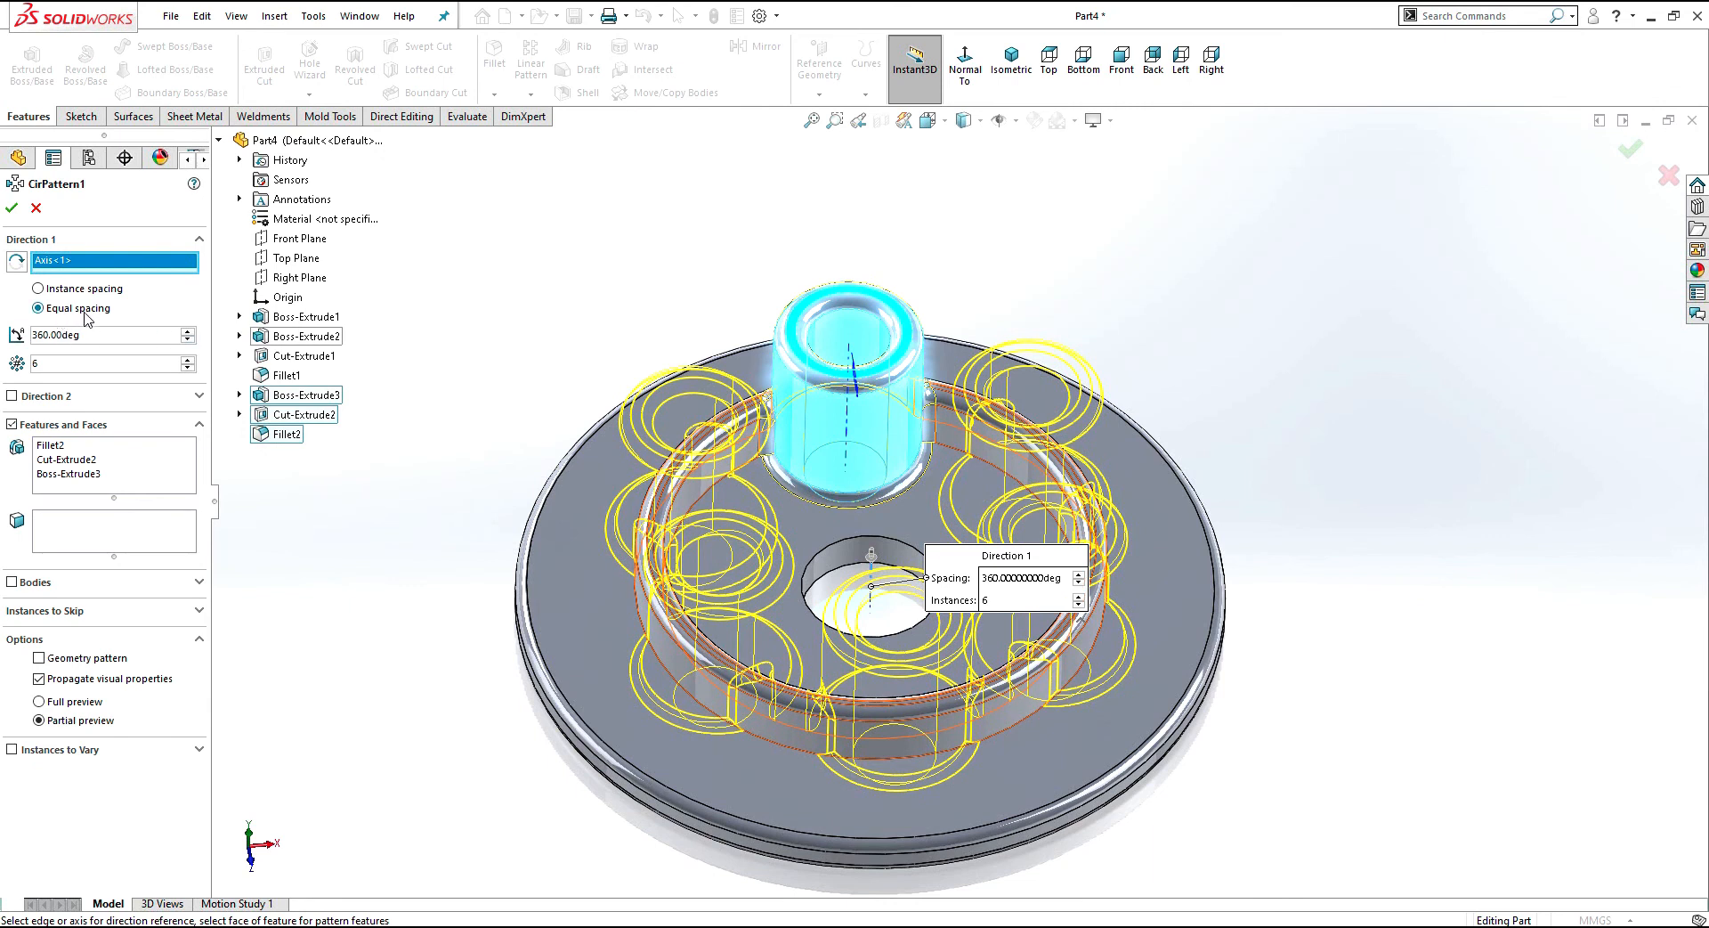
double_click(62, 359)
type("3")
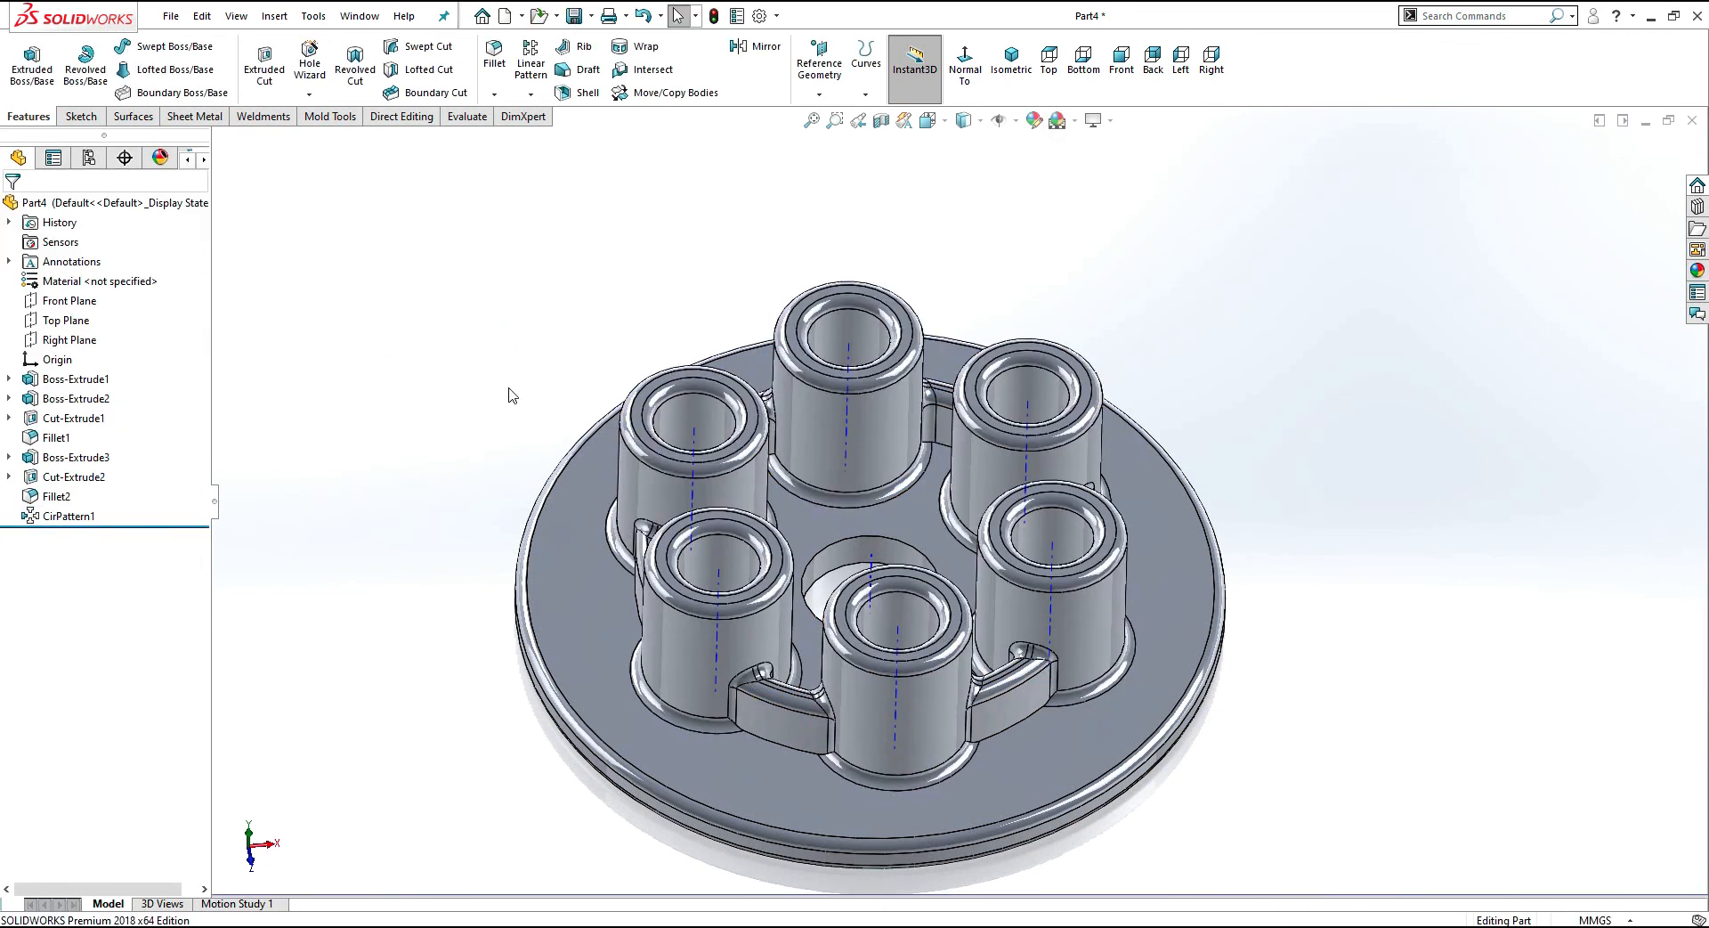
mouse_move(509, 395)
middle_mouse_down()
mouse_move(526, 516)
mouse_move(501, 399)
mouse_move(510, 316)
mouse_move(508, 423)
middle_mouse_up()
middle_click_drag(512, 497, 496, 313)
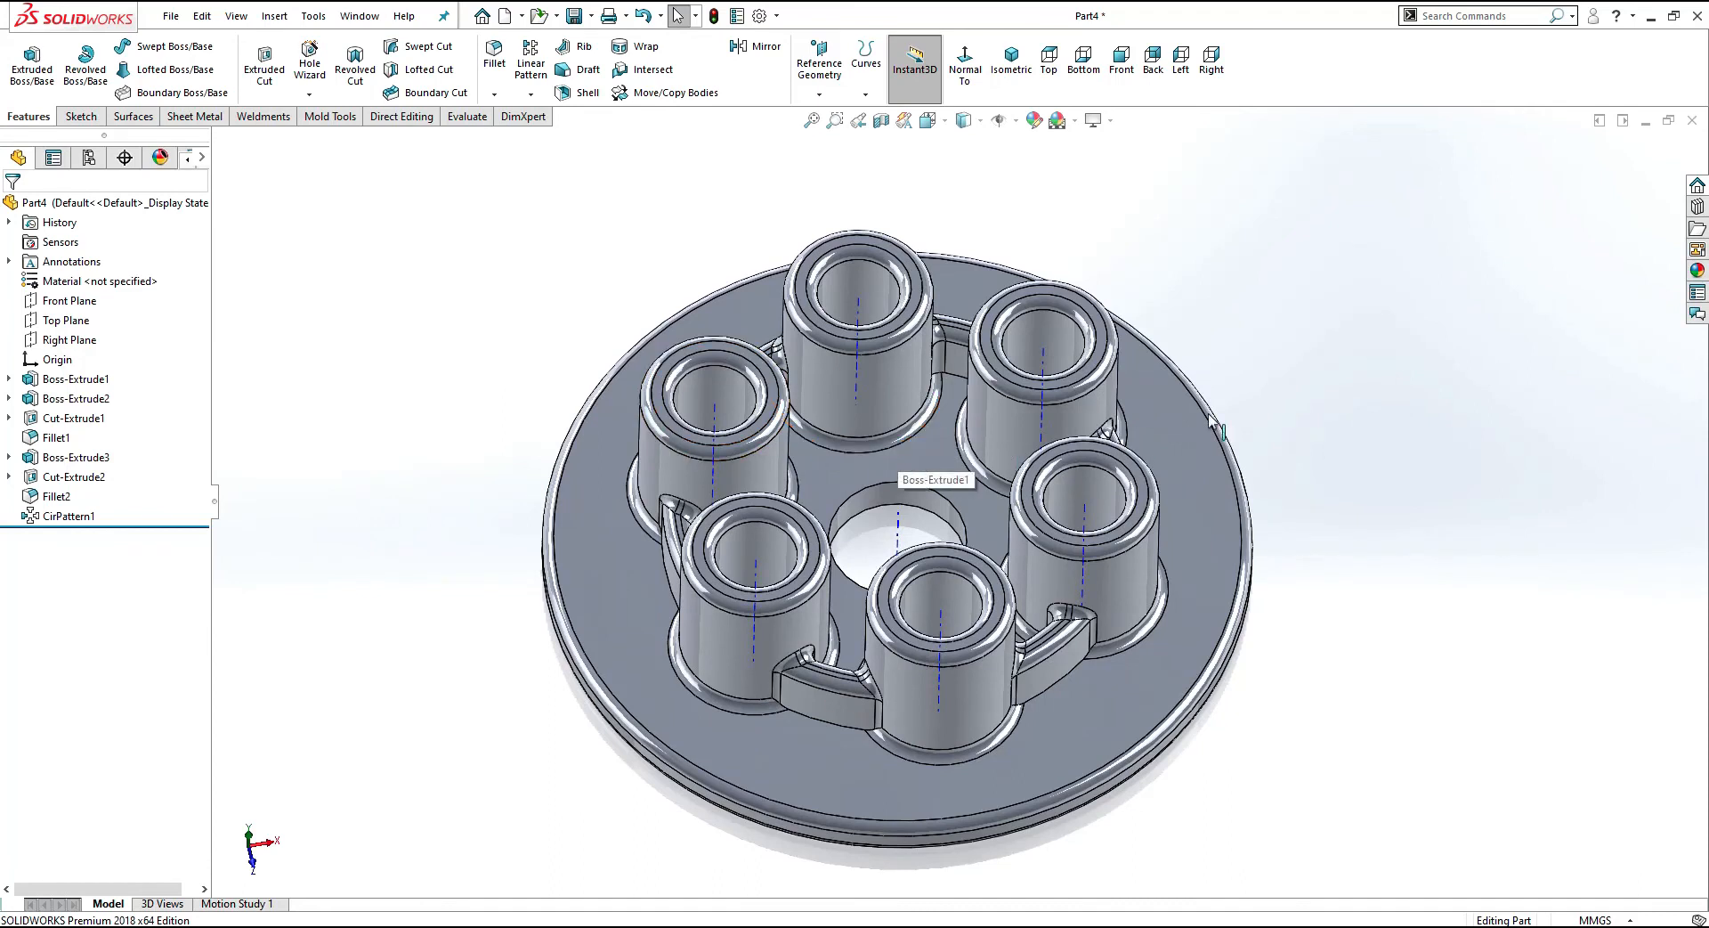
middle_click_drag(1336, 391, 1259, 187)
middle_click_drag(1048, 416, 1324, 431)
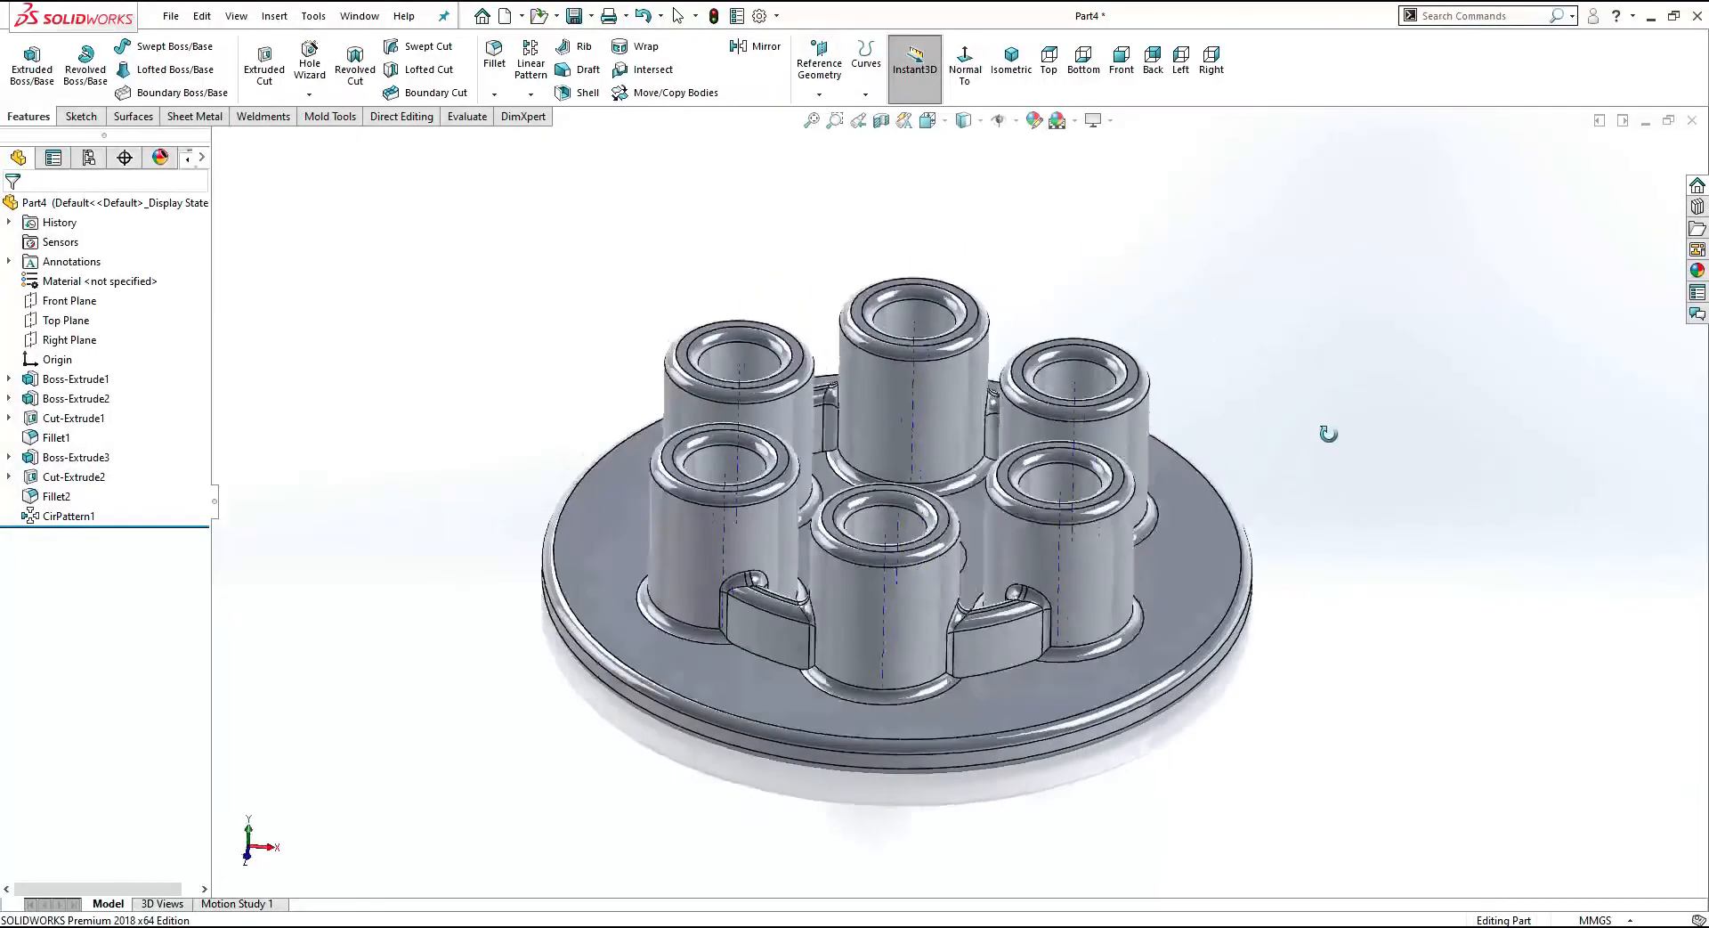
middle_click_drag(933, 401, 957, 423)
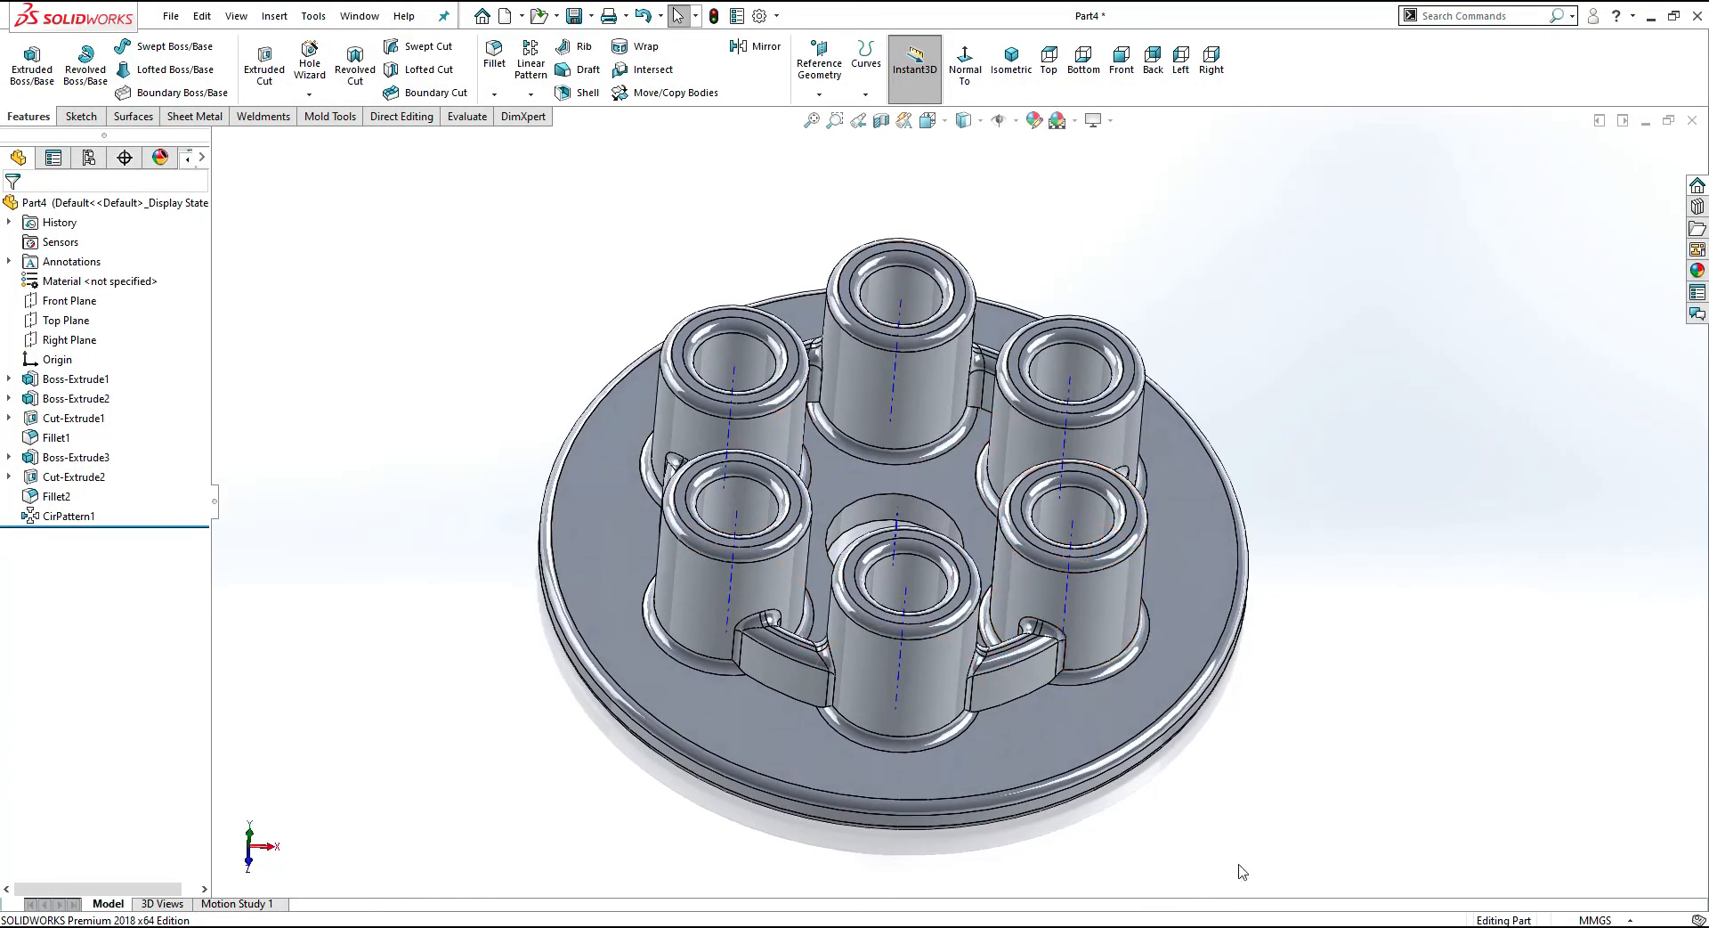